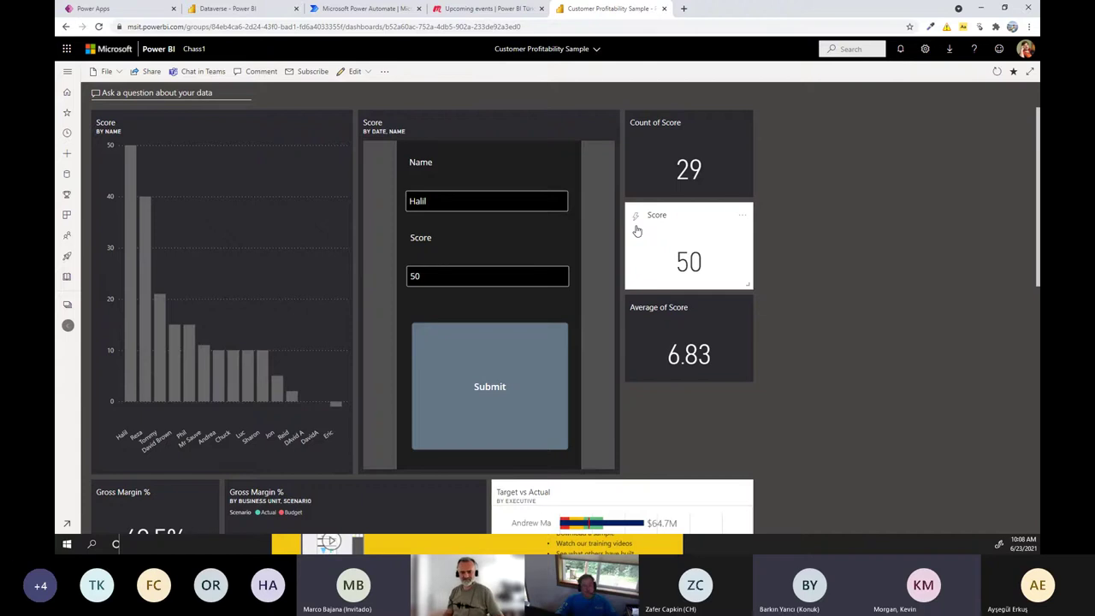
# Open the Chass1 workspace and examine its datasets and dataflows, including Scorecard, and the item types that can be created.
pyautogui.click(66, 328)
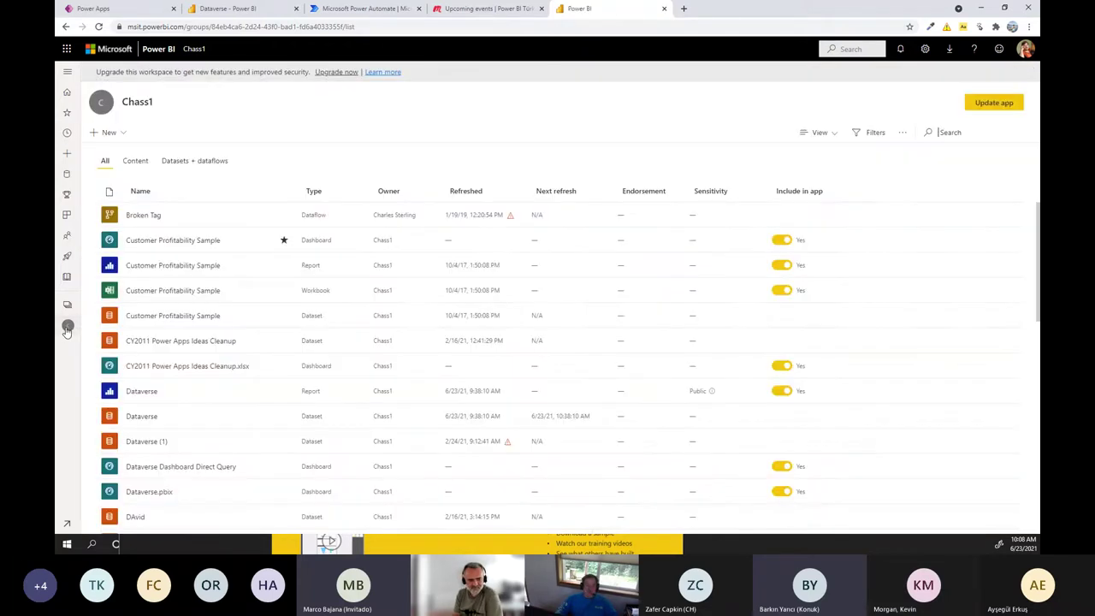
pyautogui.click(200, 162)
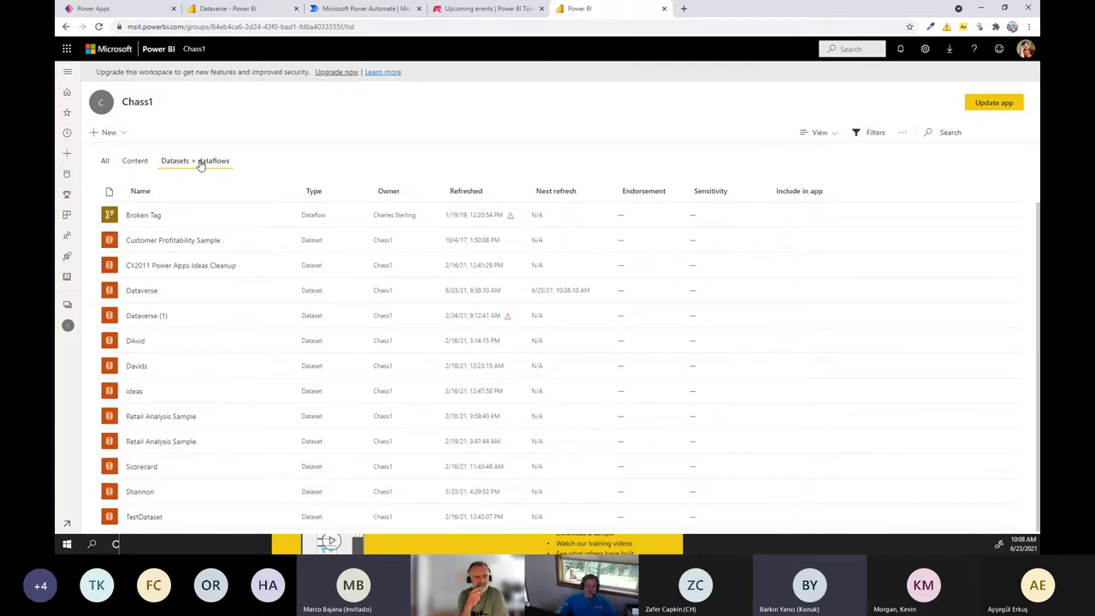
pyautogui.doubleClick(129, 468)
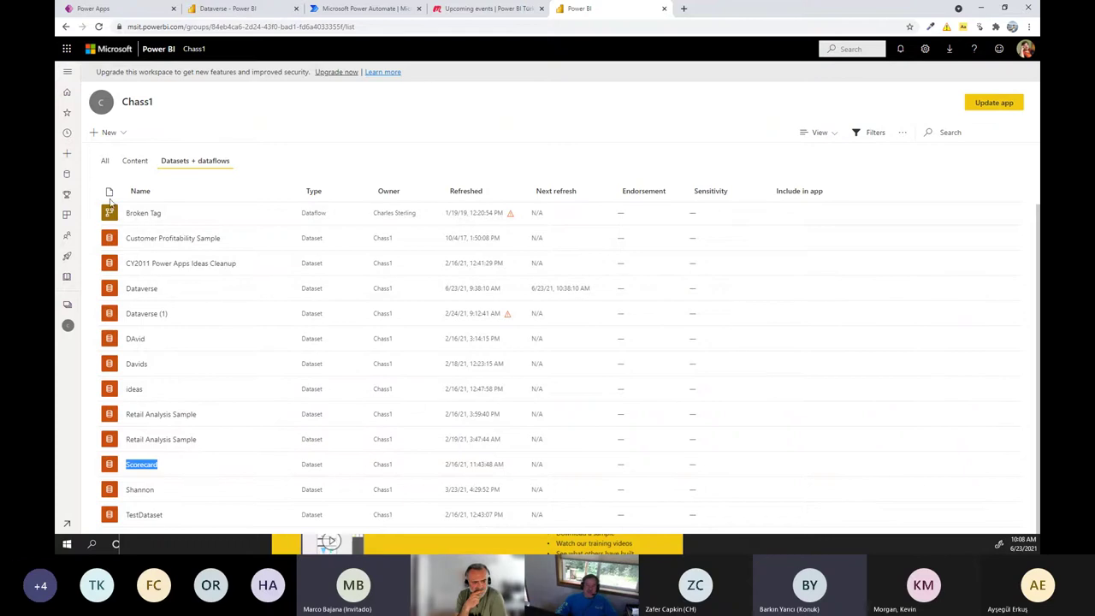
pyautogui.click(121, 133)
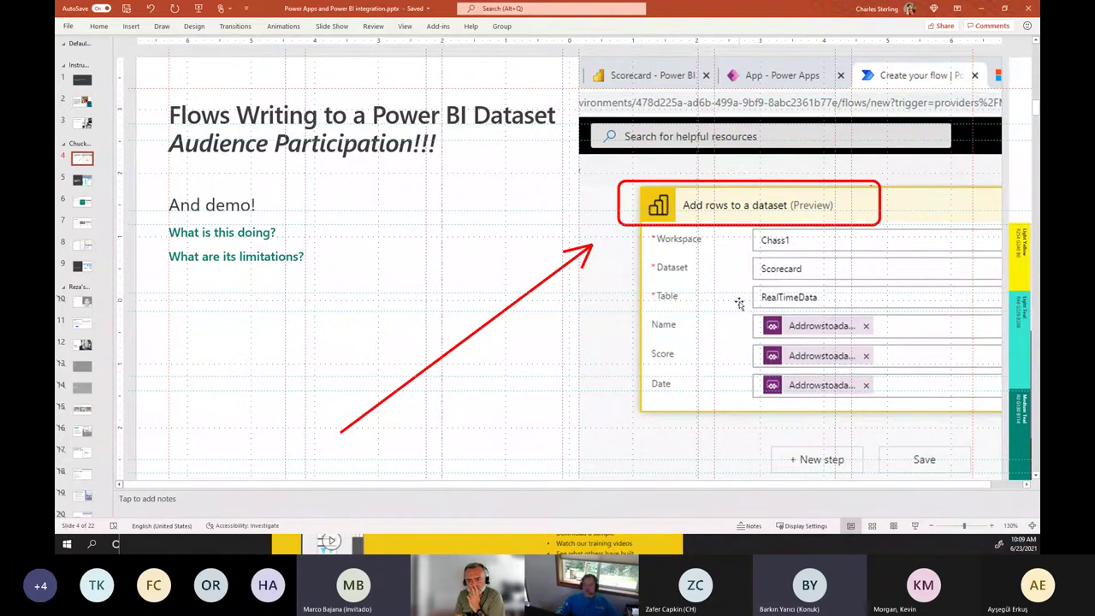
pyautogui.hotkey('alt', 'Tab')
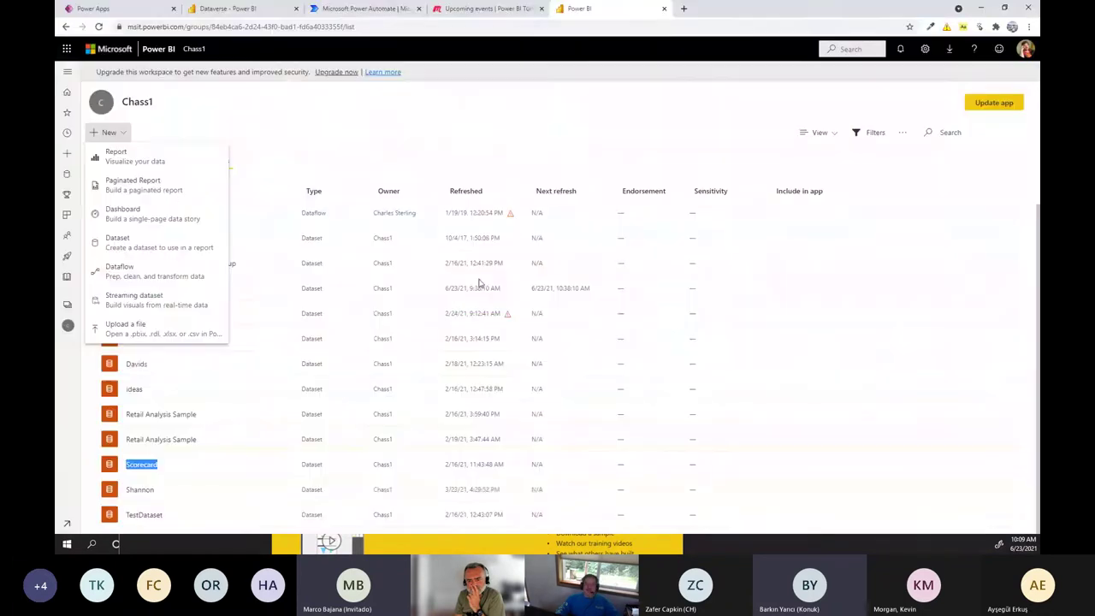
# Switch to Power Automate and create an unnamed instant cloud flow with the "Manually trigger a flow" trigger.
pyautogui.click(351, 8)
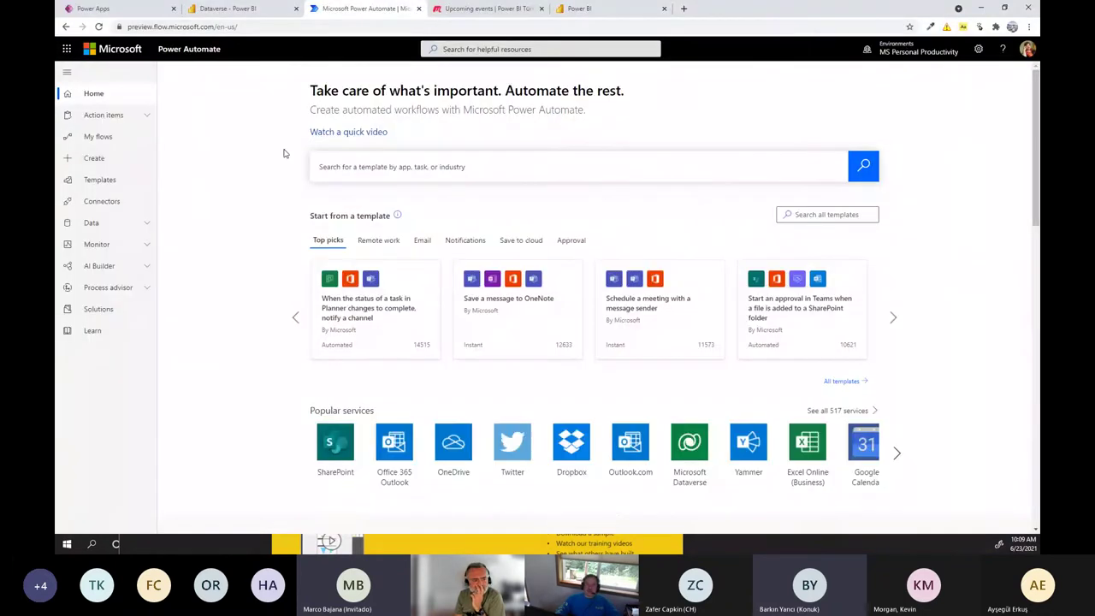
pyautogui.click(114, 164)
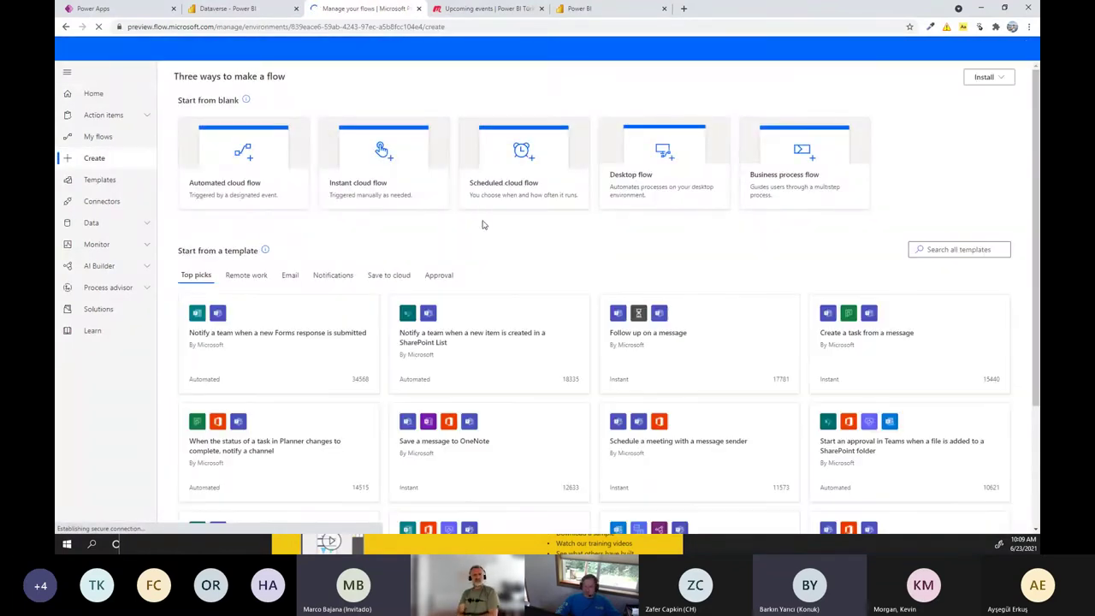
pyautogui.click(383, 159)
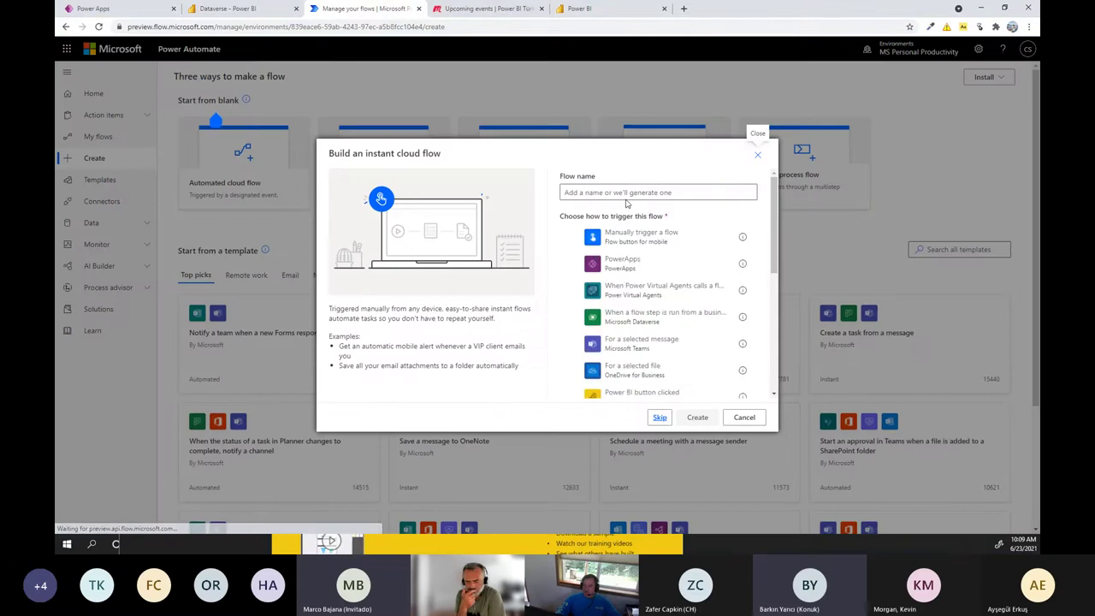
pyautogui.click(648, 239)
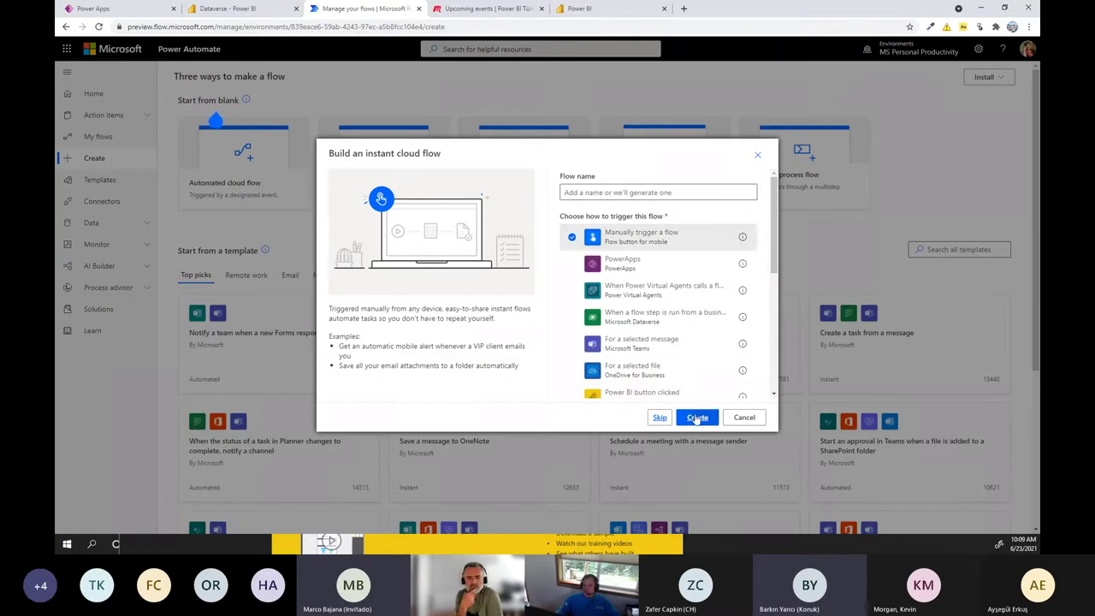
pyautogui.click(697, 418)
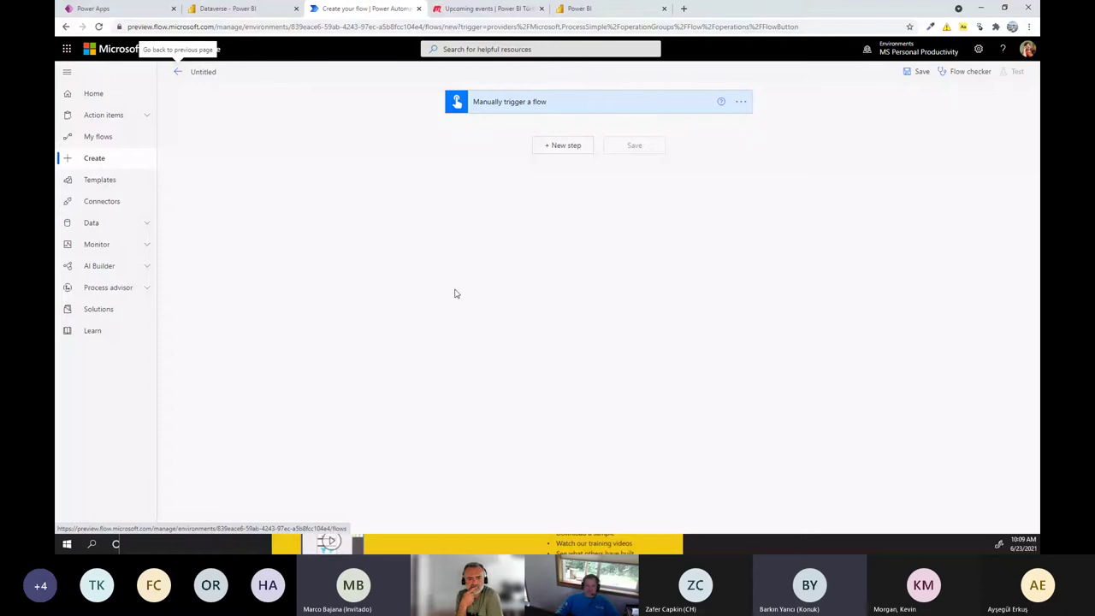
# Search the operations for "Power bi" and add the "Add rows to a dataset" action after the trigger.
pyautogui.click(557, 145)
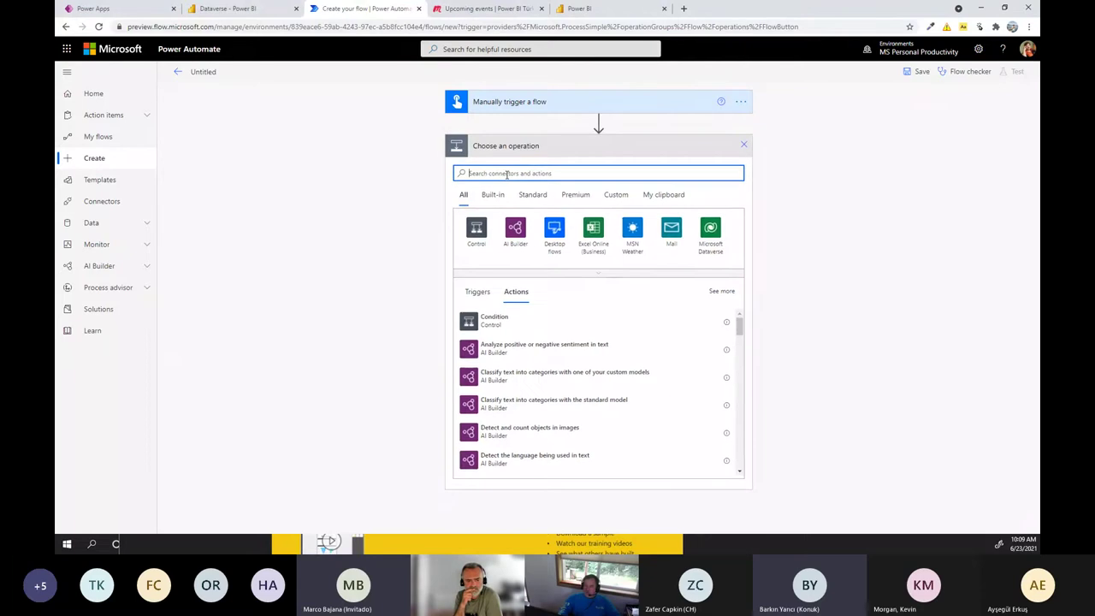
pyautogui.write('Power bi')
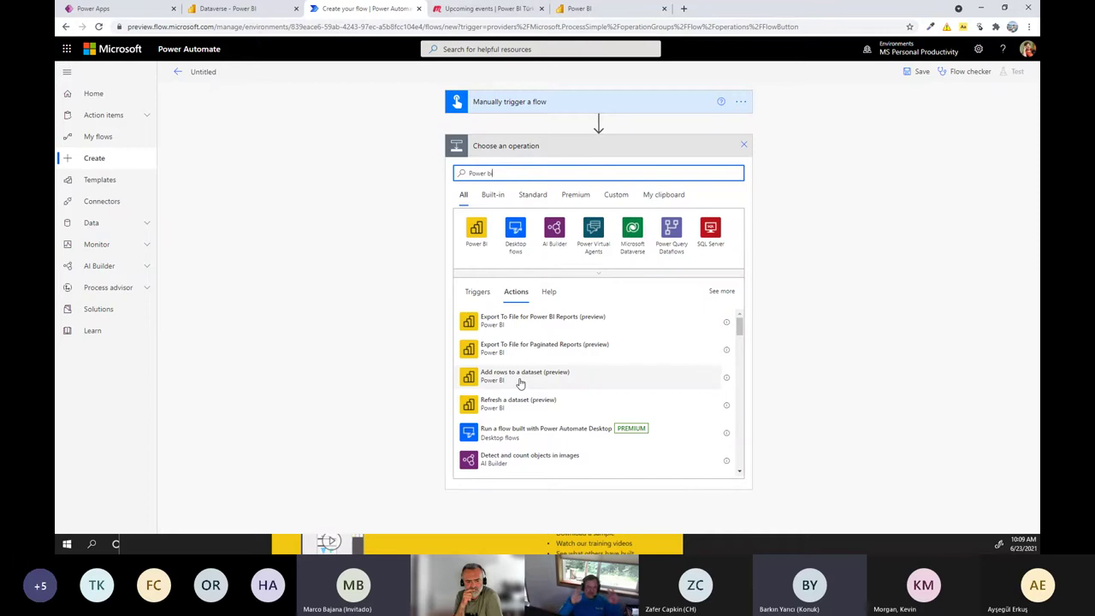
pyautogui.click(519, 384)
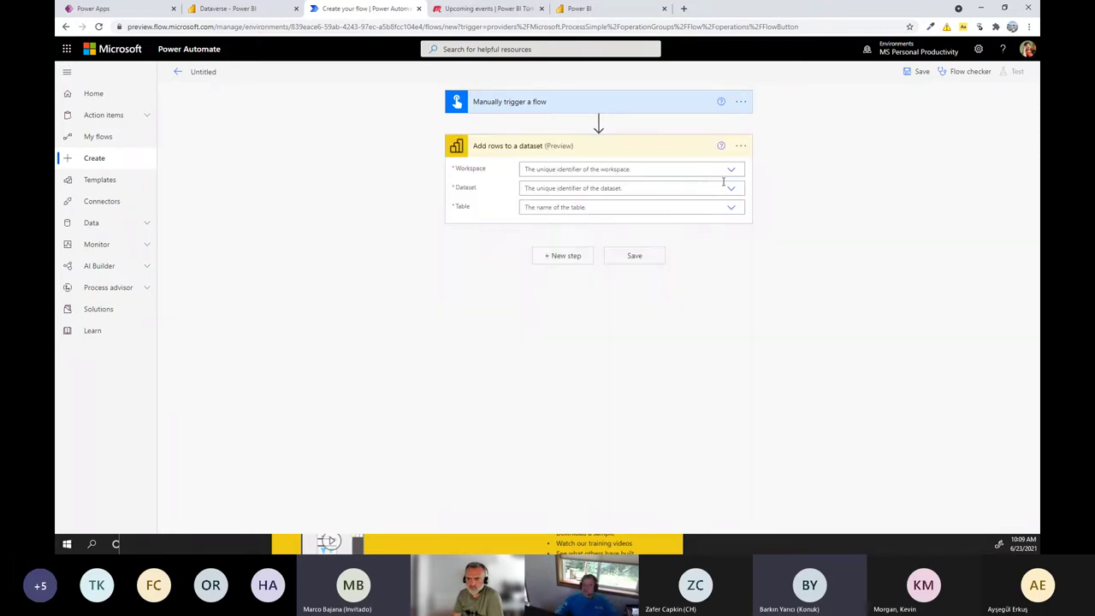
# Set the workspace of the "Add rows to a dataset" action to Chass1.
pyautogui.click(729, 169)
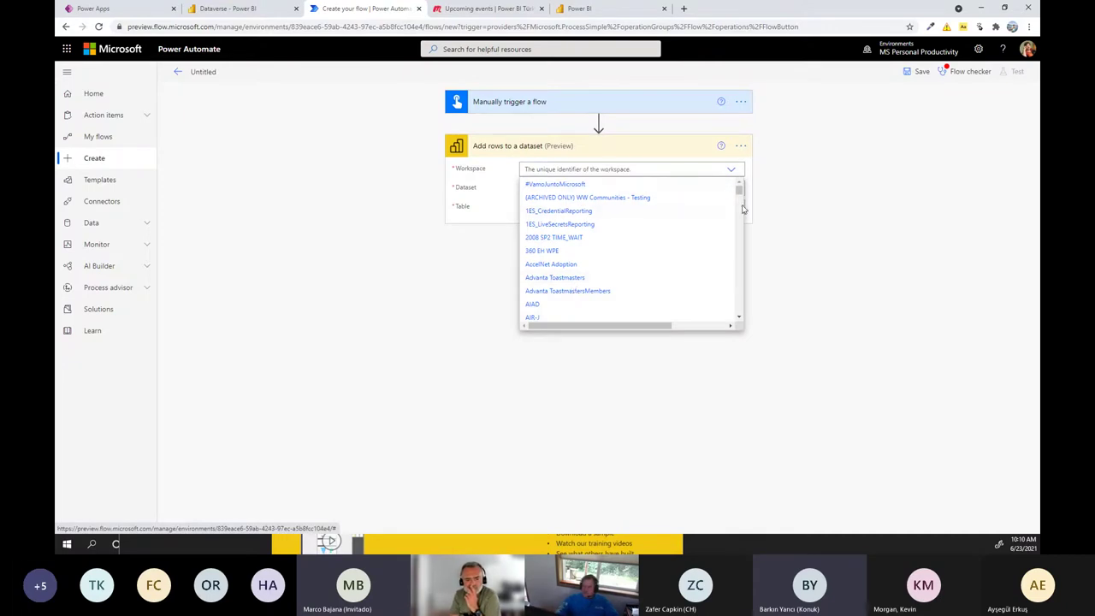
pyautogui.moveTo(738, 190); pyautogui.dragTo(735, 212)
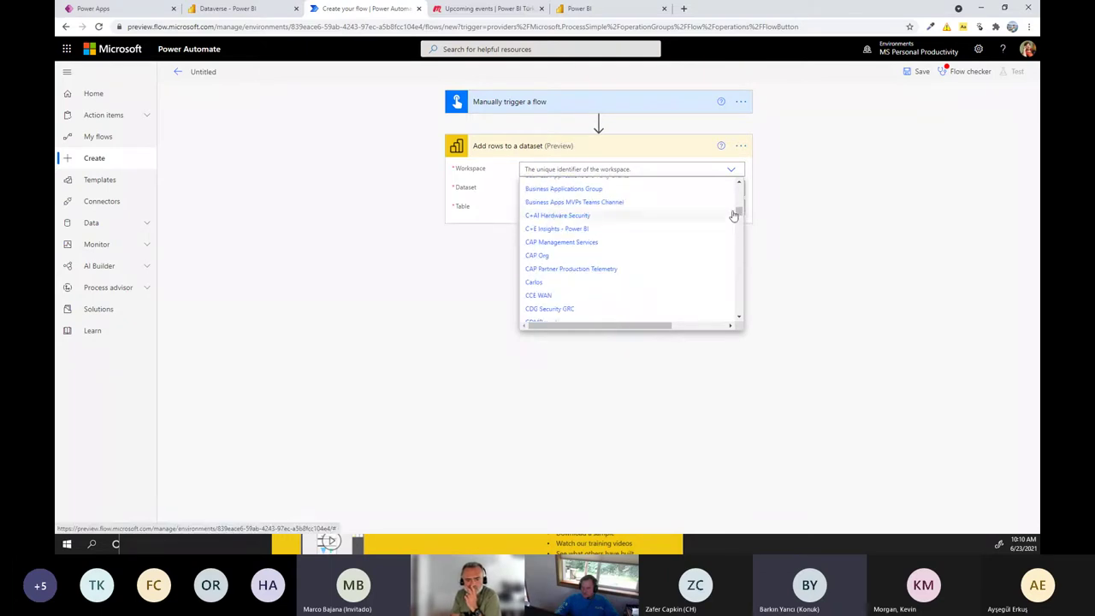
pyautogui.scroll(-3, 643, 296)
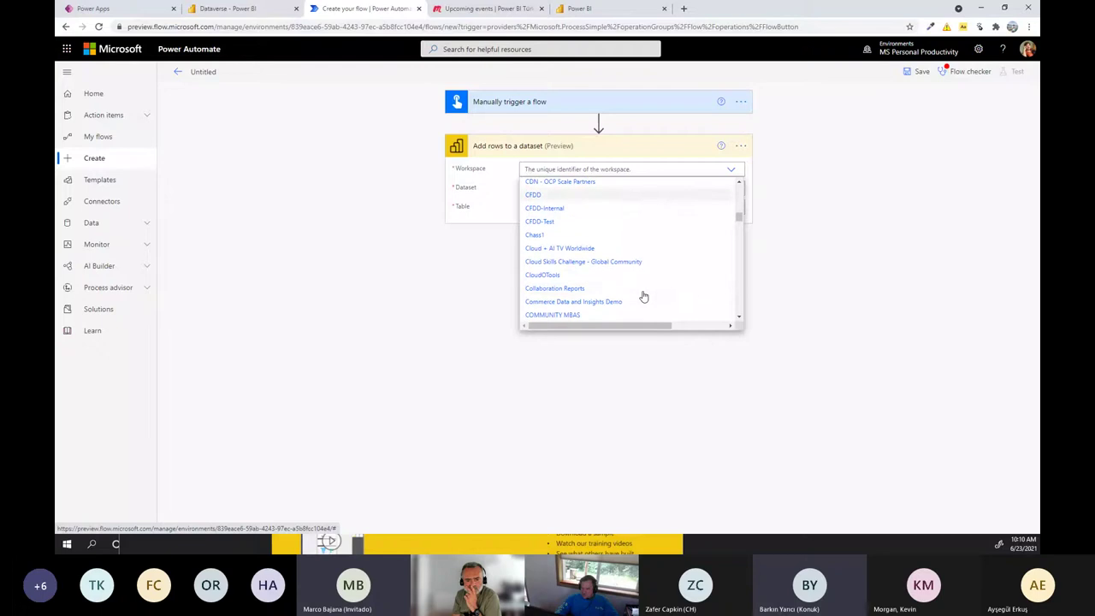
pyautogui.scroll(2, 643, 296)
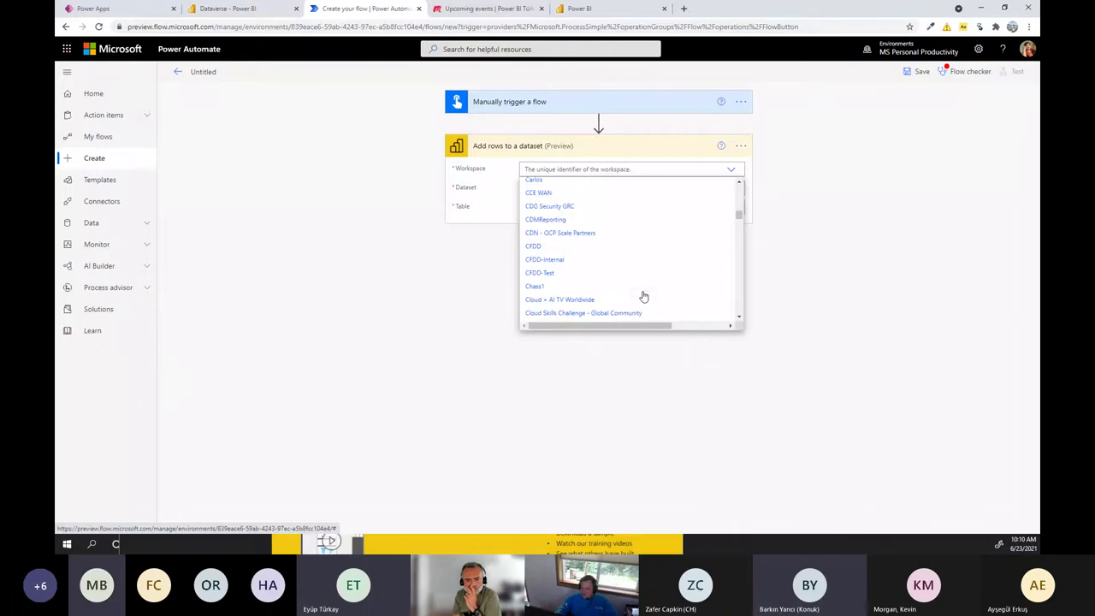
pyautogui.click(535, 287)
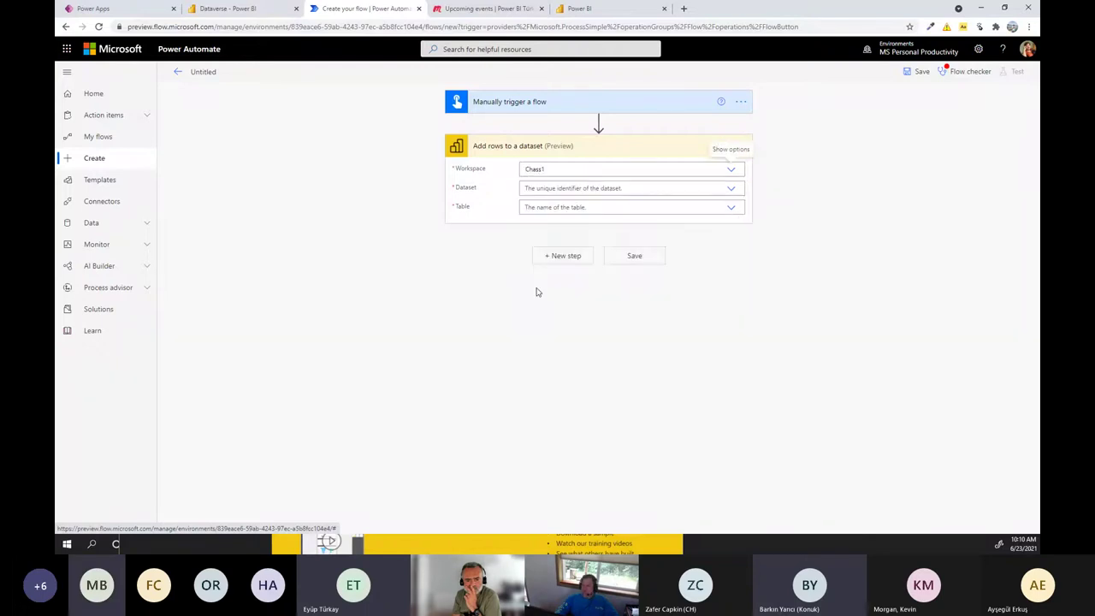
# Examine the datasets offered by the action and compare them with the Chass1 workspace's dataset list in Power BI.
pyautogui.click(731, 190)
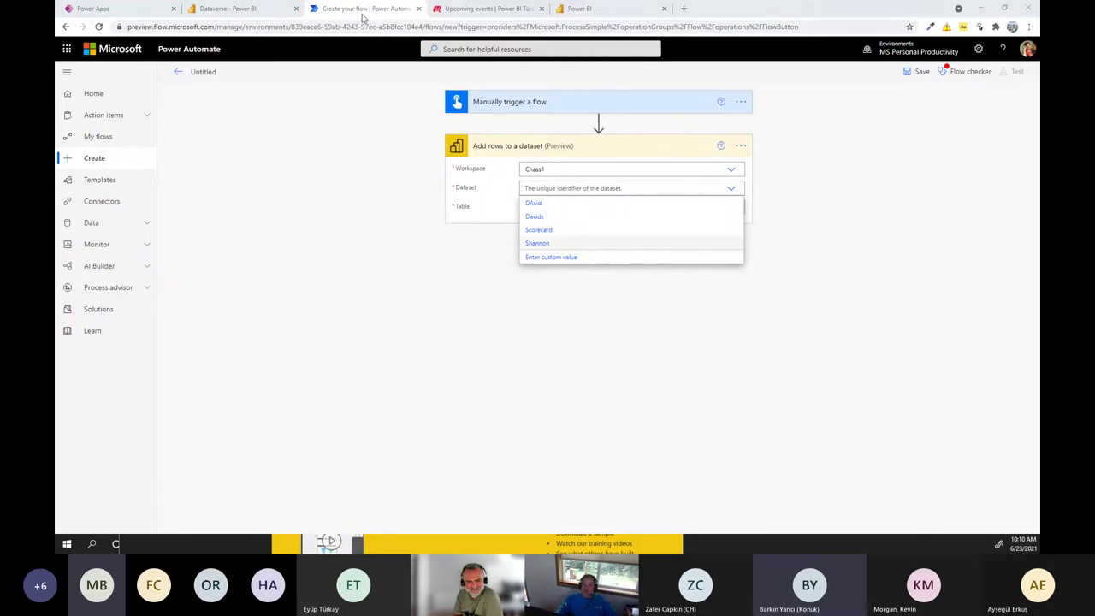
pyautogui.click(231, 9)
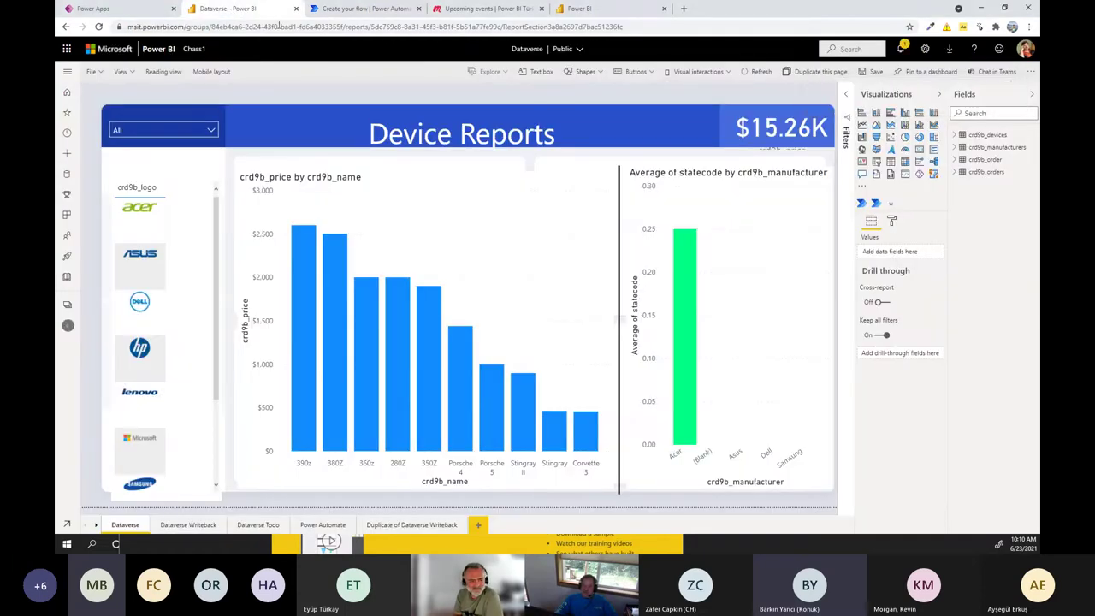
pyautogui.click(590, 9)
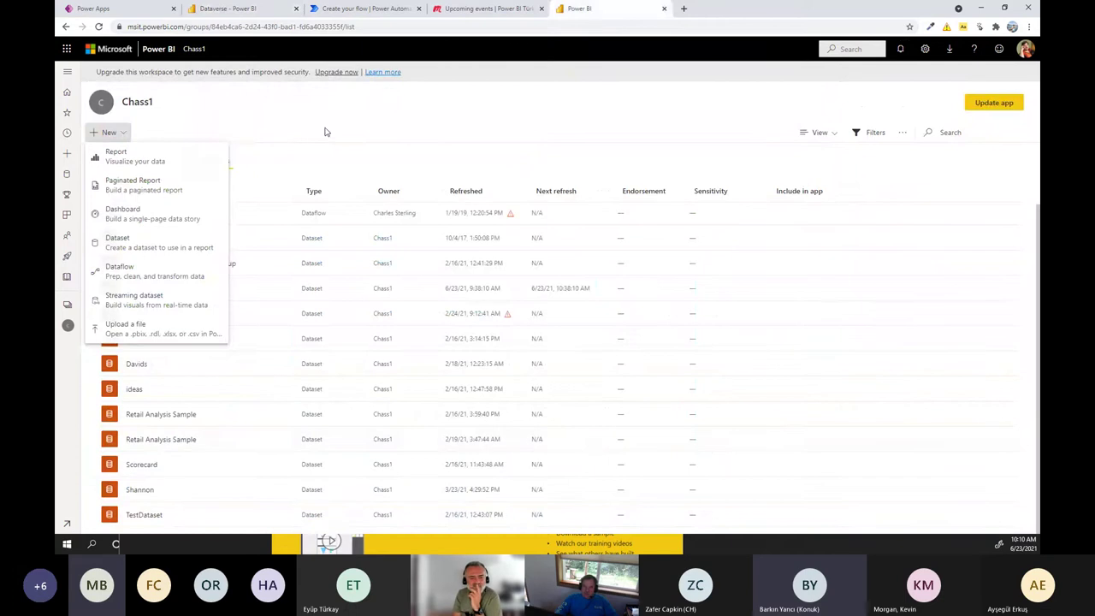
pyautogui.press('Escape')
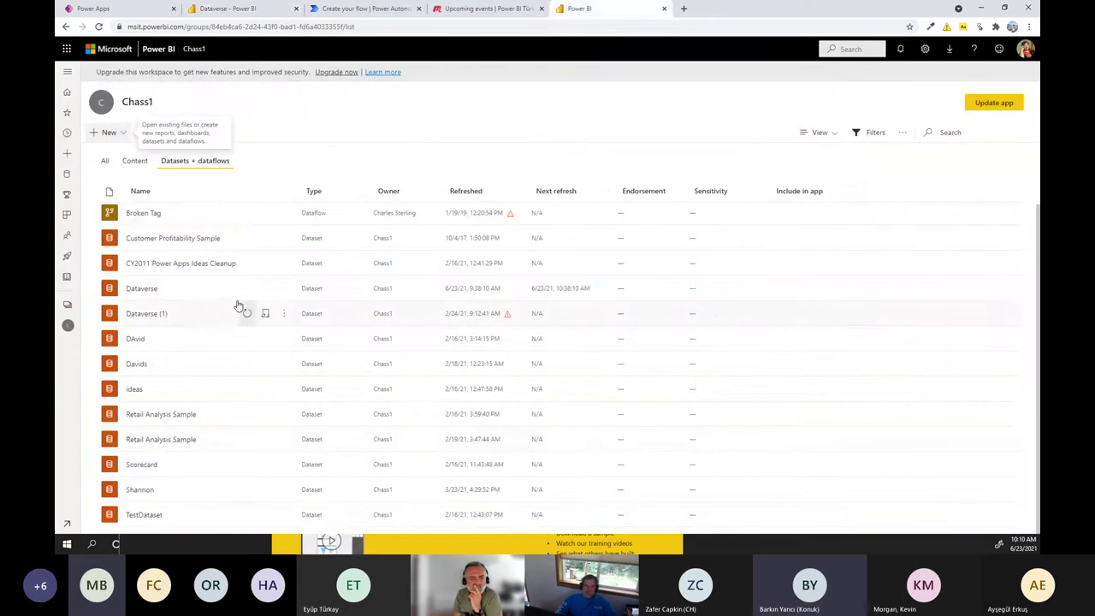
pyautogui.doubleClick(141, 339)
pyautogui.doubleClick(137, 364)
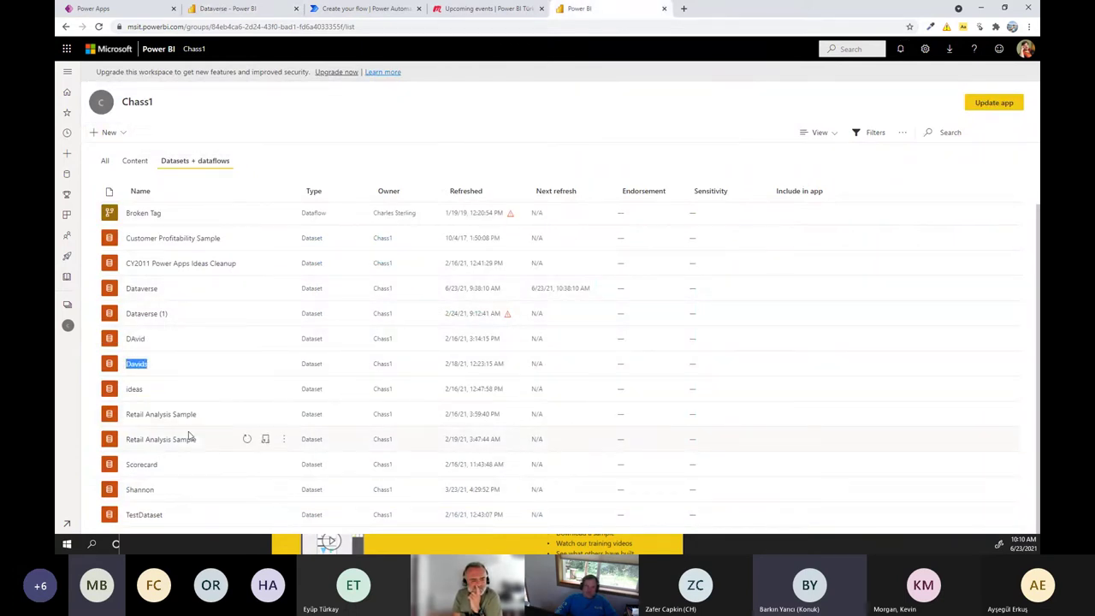
pyautogui.moveTo(164, 466); pyautogui.dragTo(142, 464)
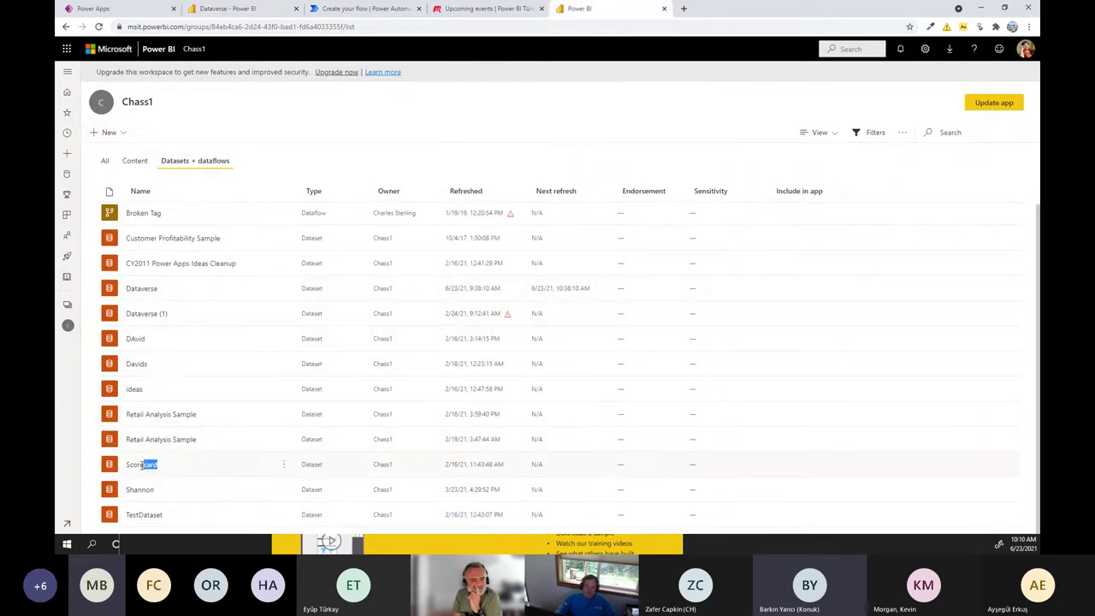
pyautogui.doubleClick(154, 490)
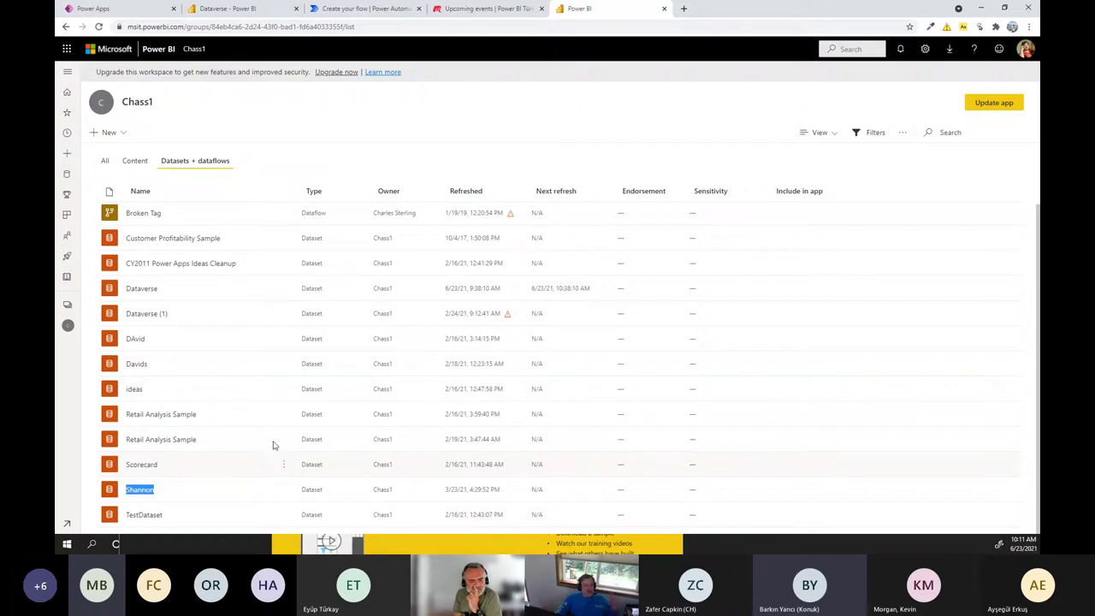
# Return to the flow in Power Automate and set the action's dataset to Scorecard and its table to RealTimeData.
pyautogui.click(363, 10)
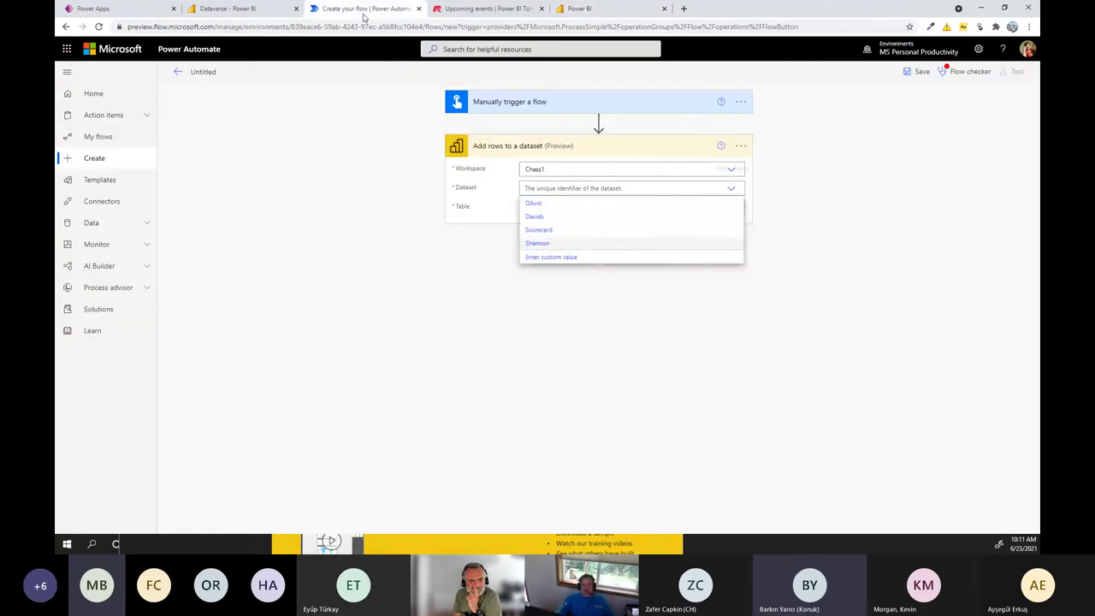
pyautogui.click(420, 298)
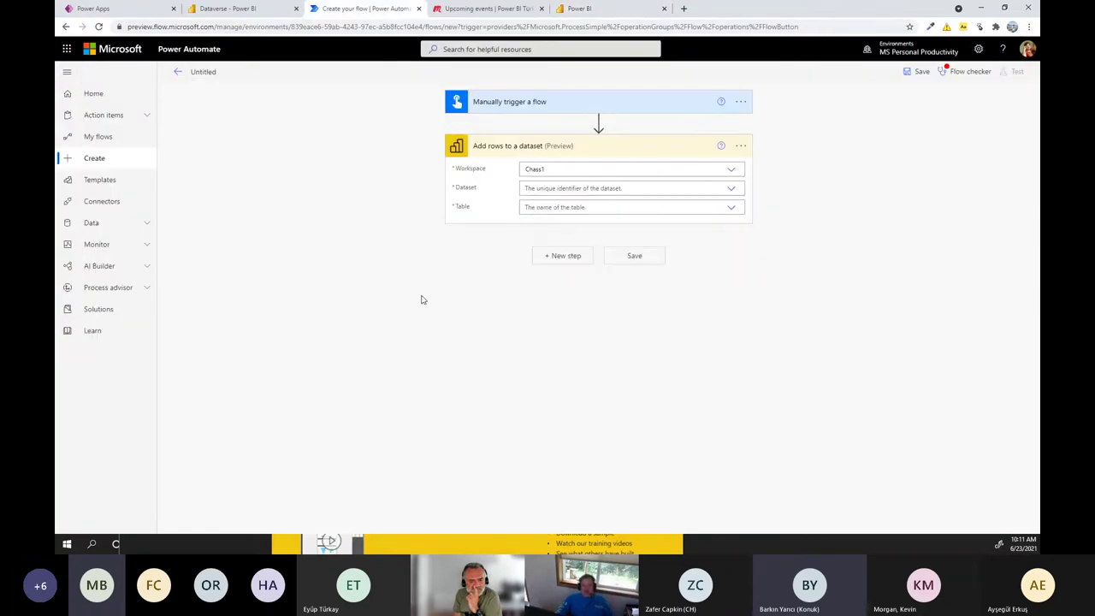
pyautogui.click(564, 189)
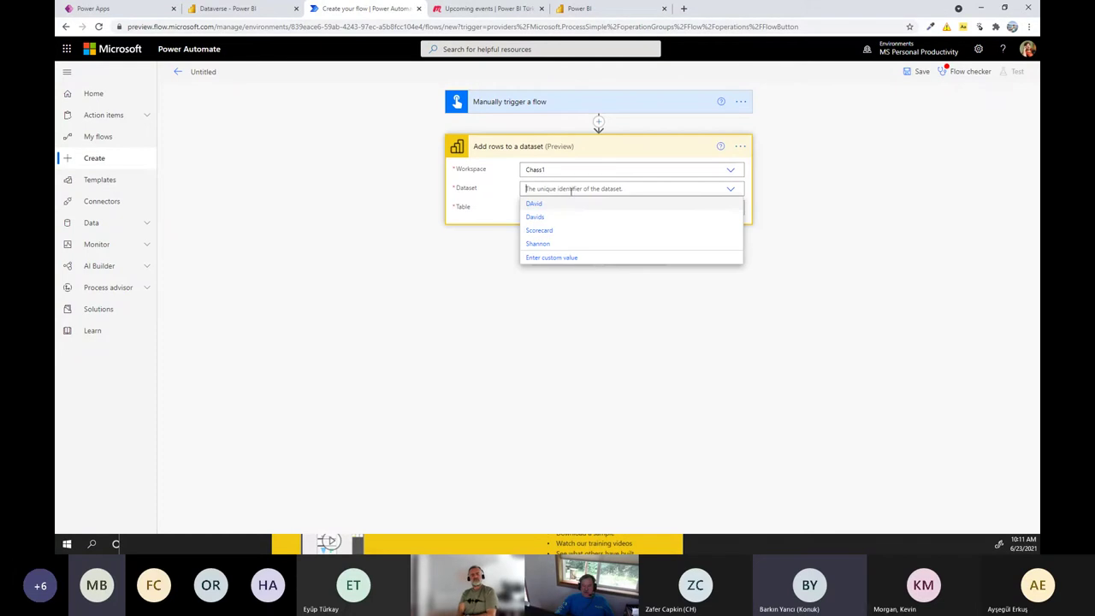
pyautogui.click(542, 231)
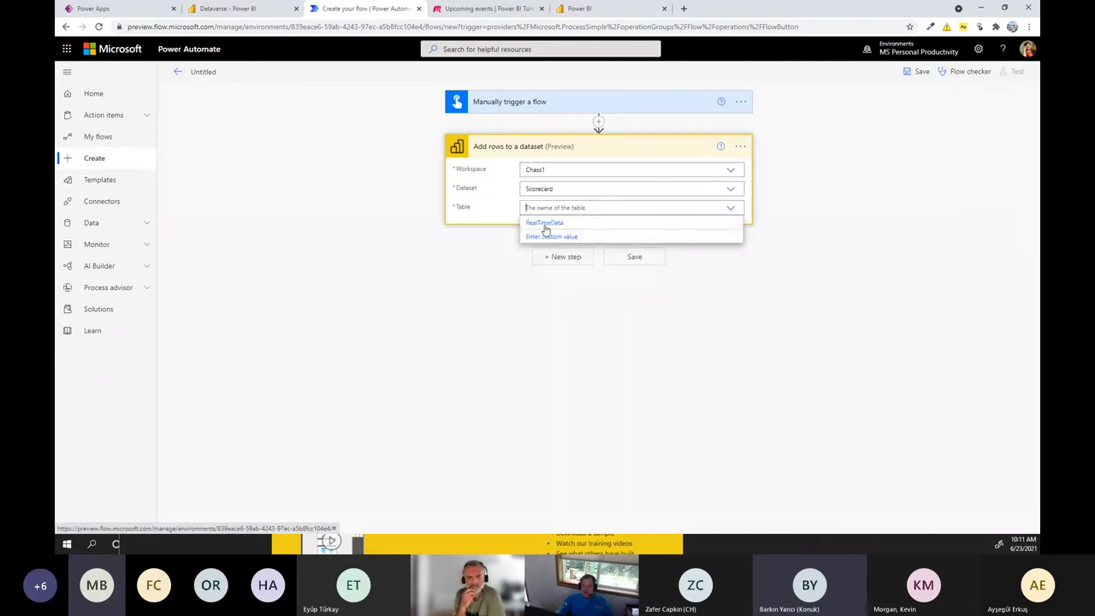
pyautogui.click(540, 223)
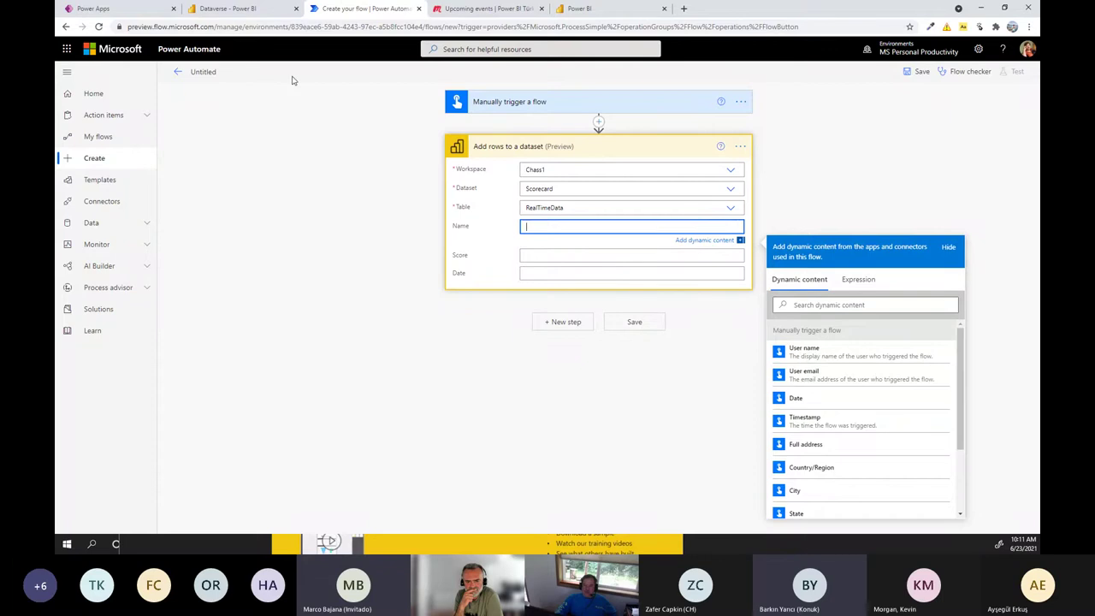
# Switch to the Chass1 workspace in Power BI and start a new streaming dataset with API as its source.
pyautogui.click(246, 9)
pyautogui.click(604, 10)
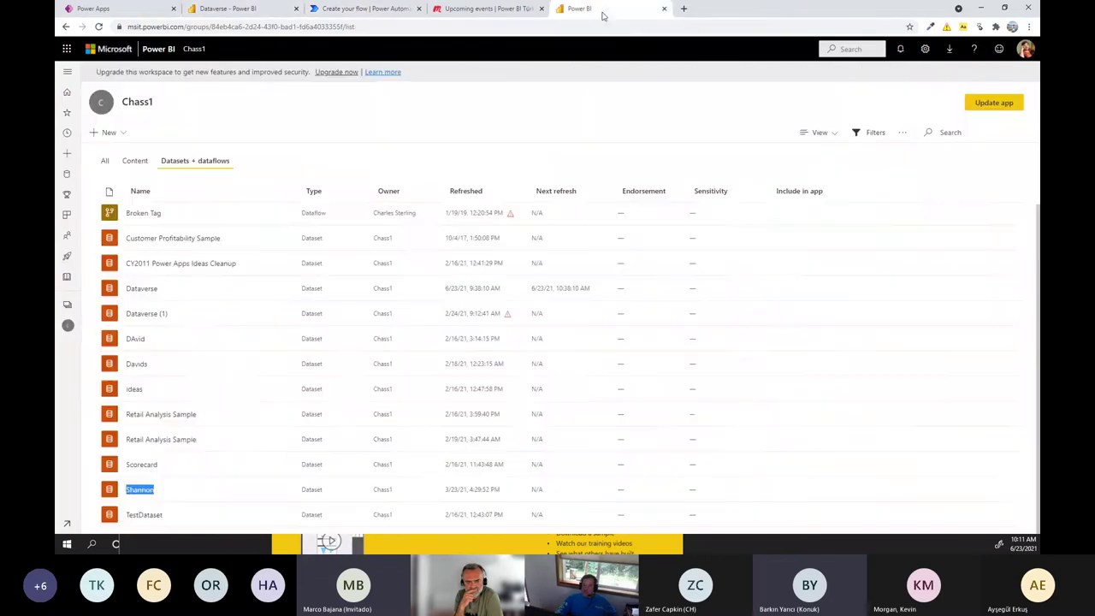
pyautogui.click(118, 133)
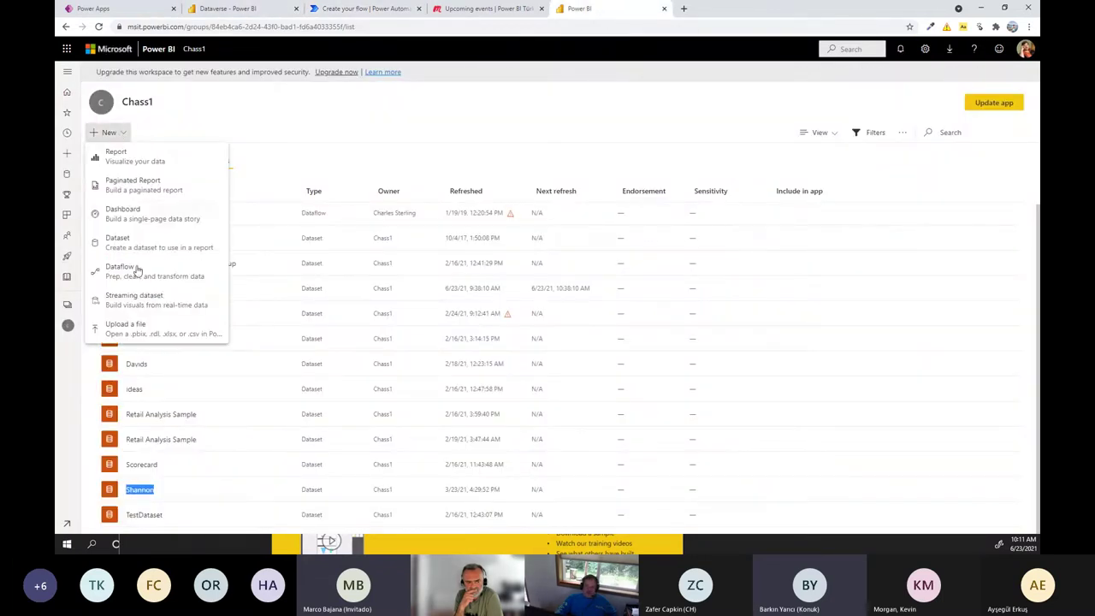
pyautogui.click(133, 302)
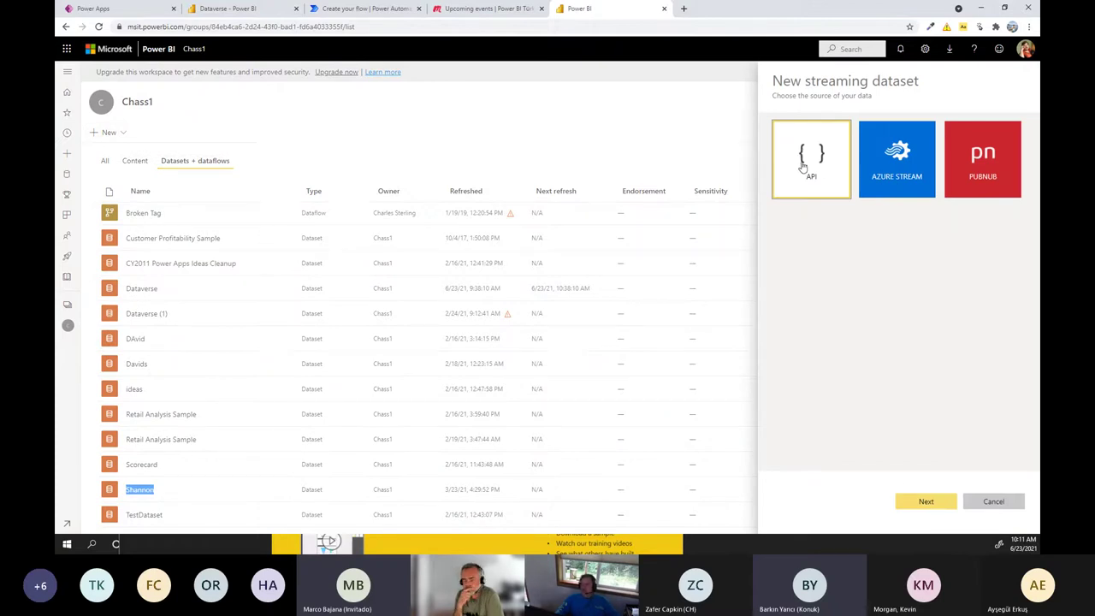
pyautogui.click(912, 501)
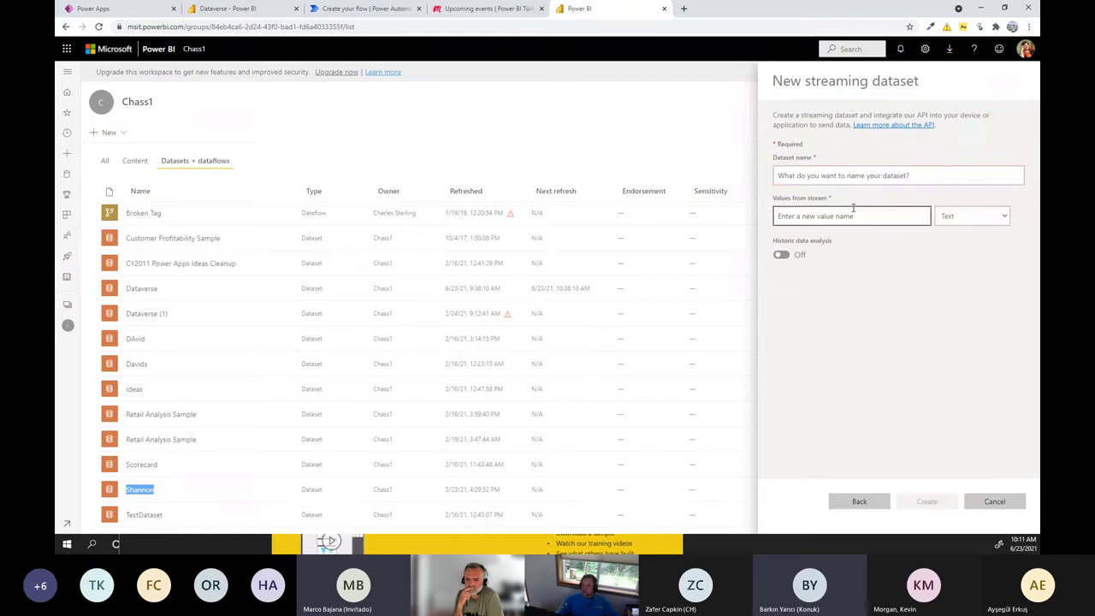
# Name the new streaming dataset with the participant's first name.
pyautogui.click(844, 176)
pyautogui.write('kev')
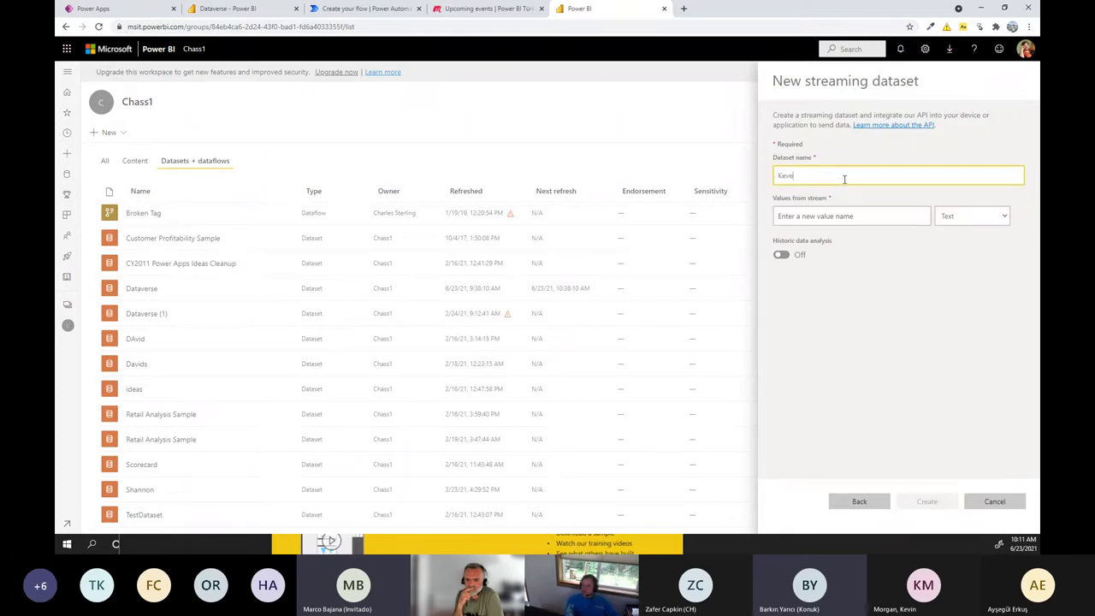
pyautogui.write('in')
pyautogui.press('Tab')
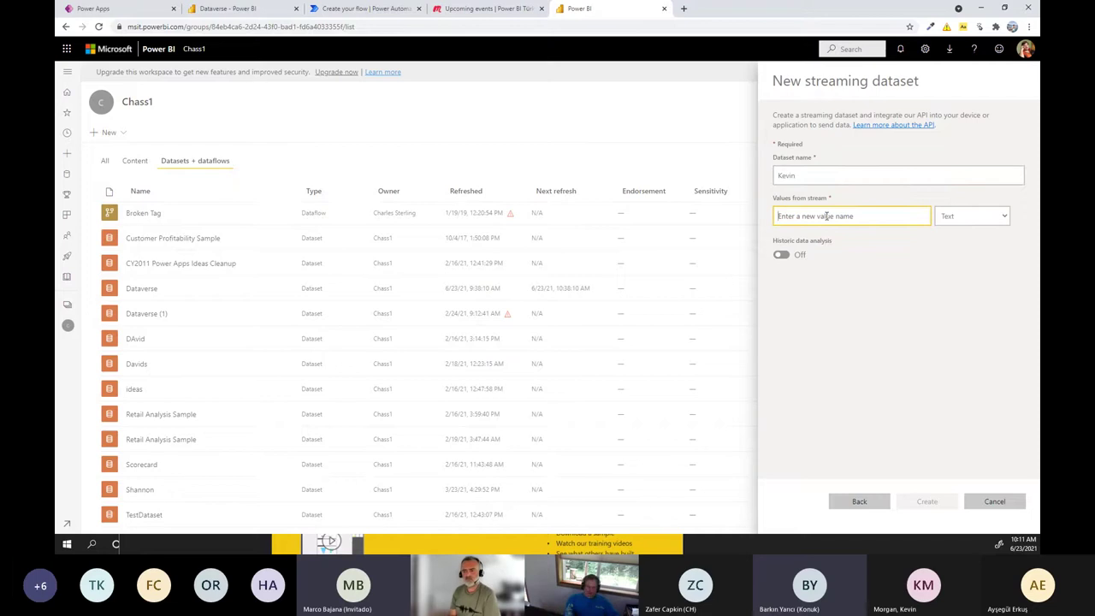
# Add the stream values score, with type Number, and date, with type DateTime.
pyautogui.write('score')
pyautogui.press('Tab')
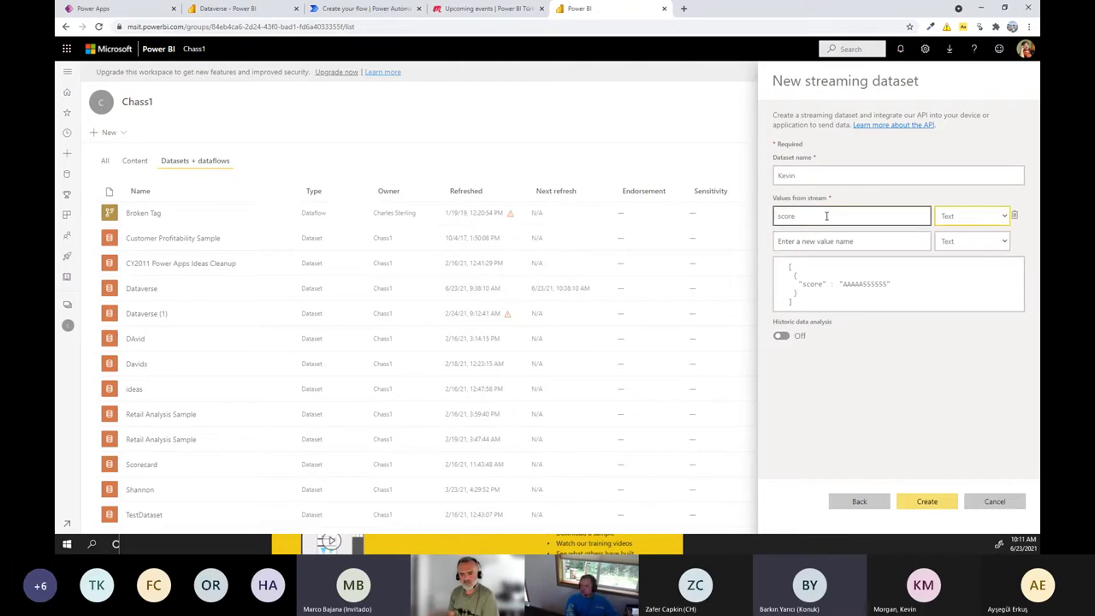
pyautogui.click(957, 216)
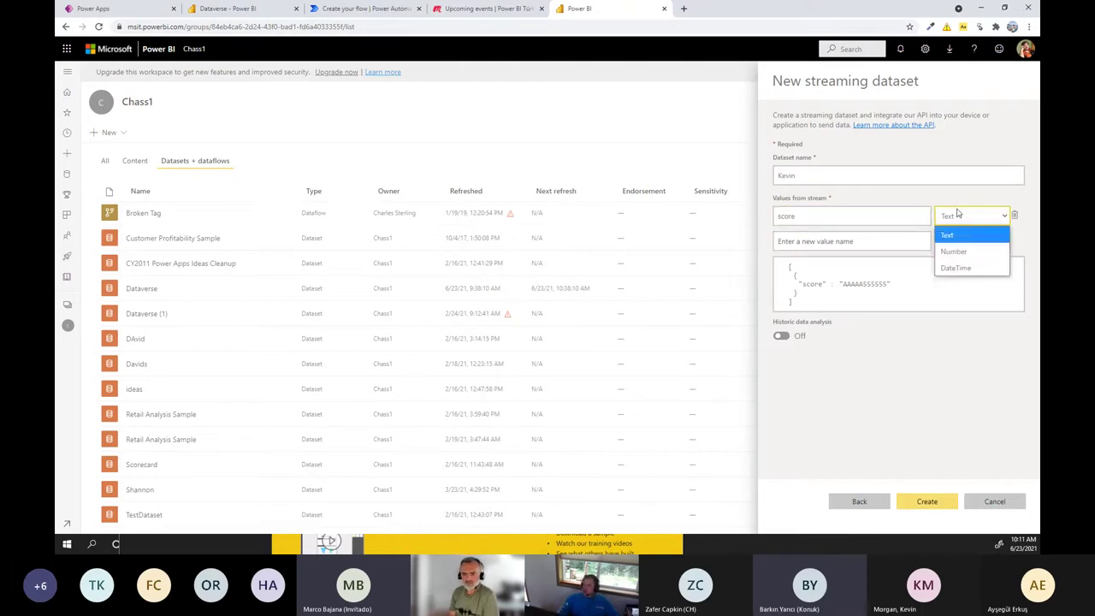
pyautogui.click(956, 253)
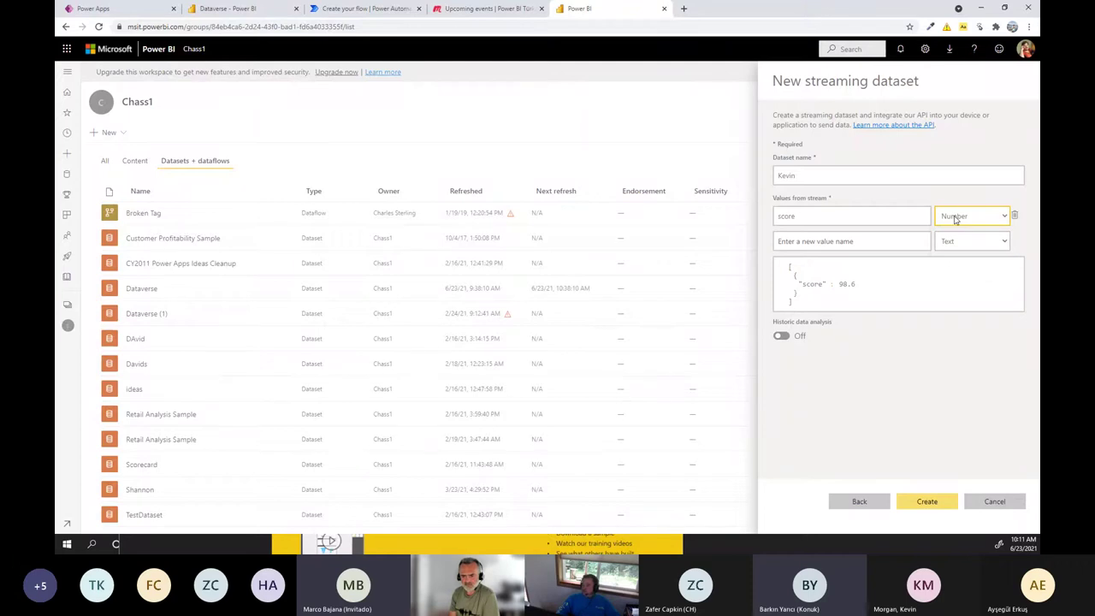
pyautogui.write('date')
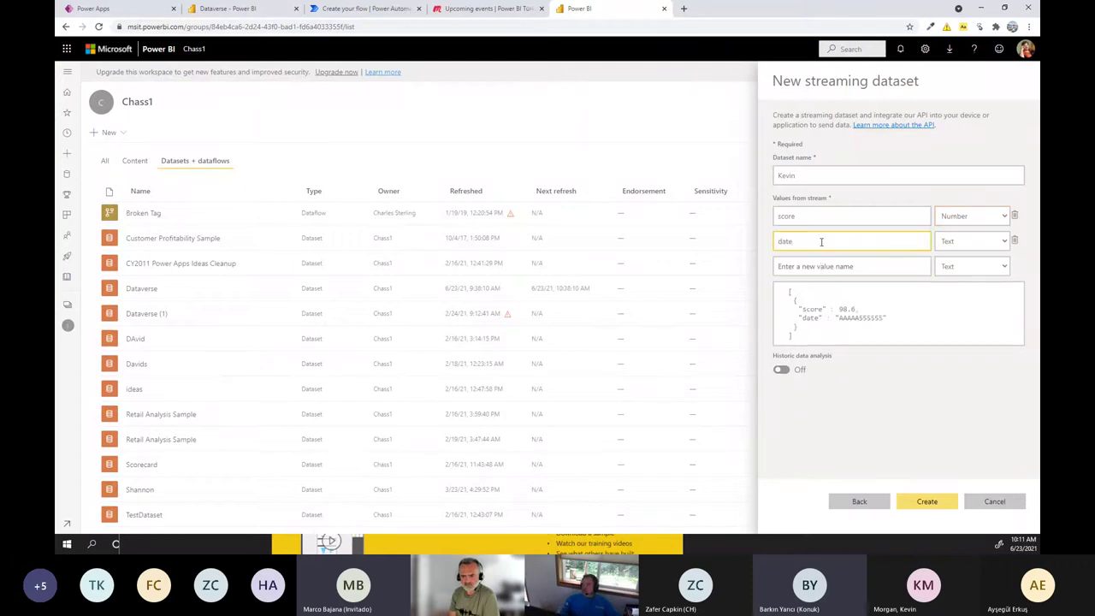
pyautogui.click(948, 242)
pyautogui.click(954, 293)
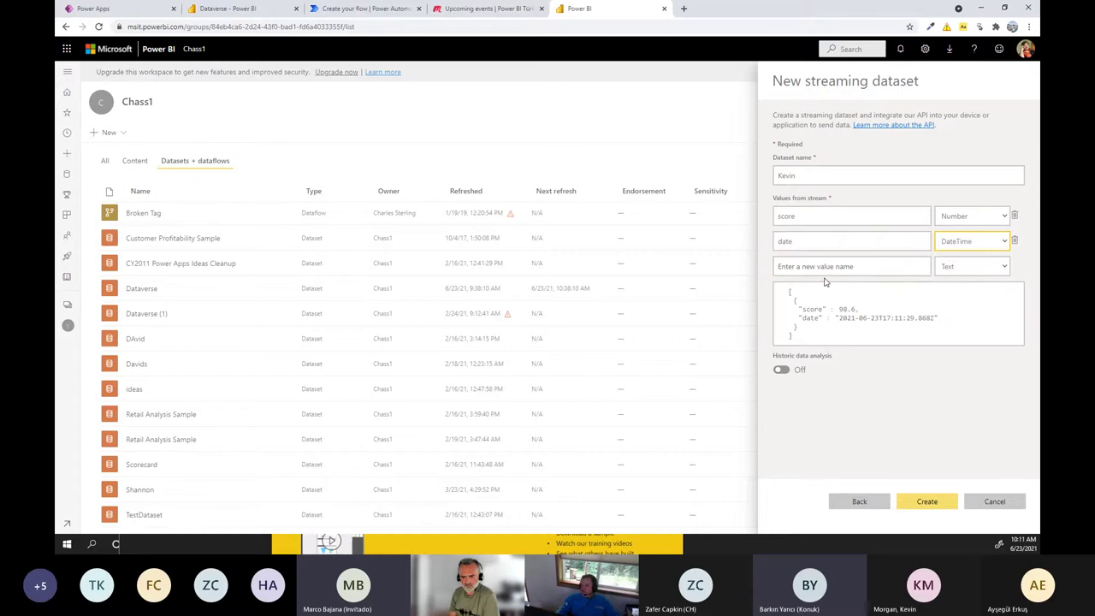
# Add a Text value called name and create the streaming dataset with historic data analysis turned on.
pyautogui.click(816, 259)
pyautogui.write('name')
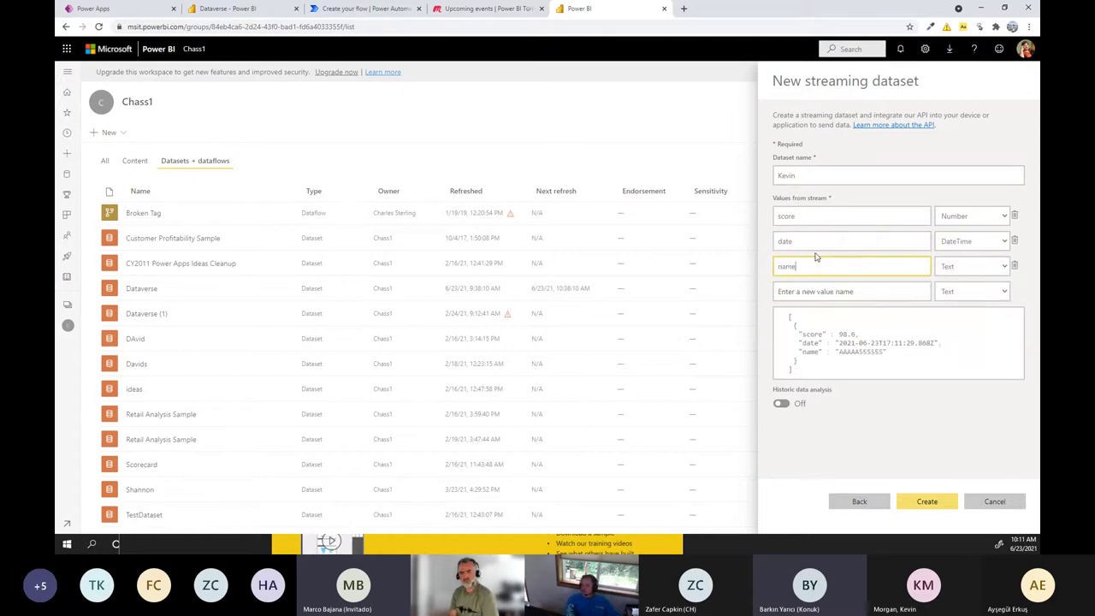
pyautogui.click(958, 267)
pyautogui.click(960, 274)
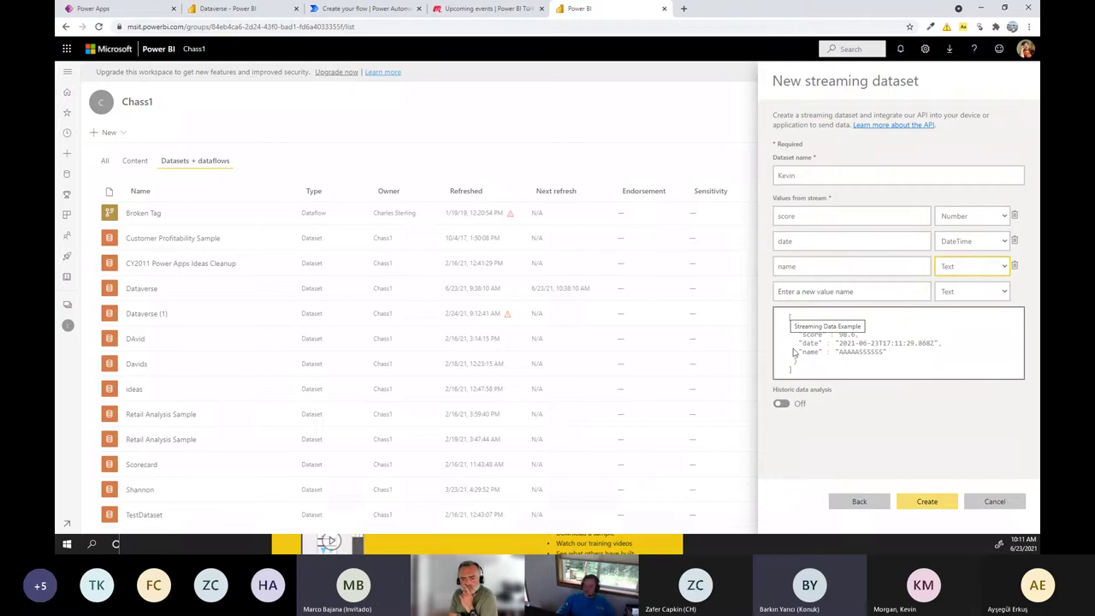
pyautogui.click(783, 404)
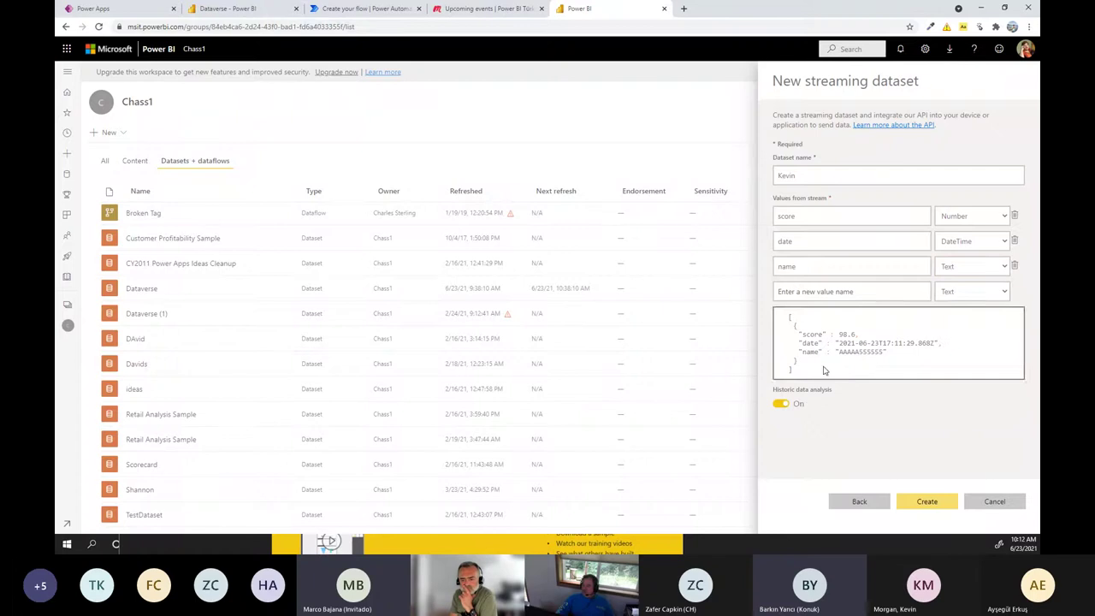
pyautogui.click(920, 503)
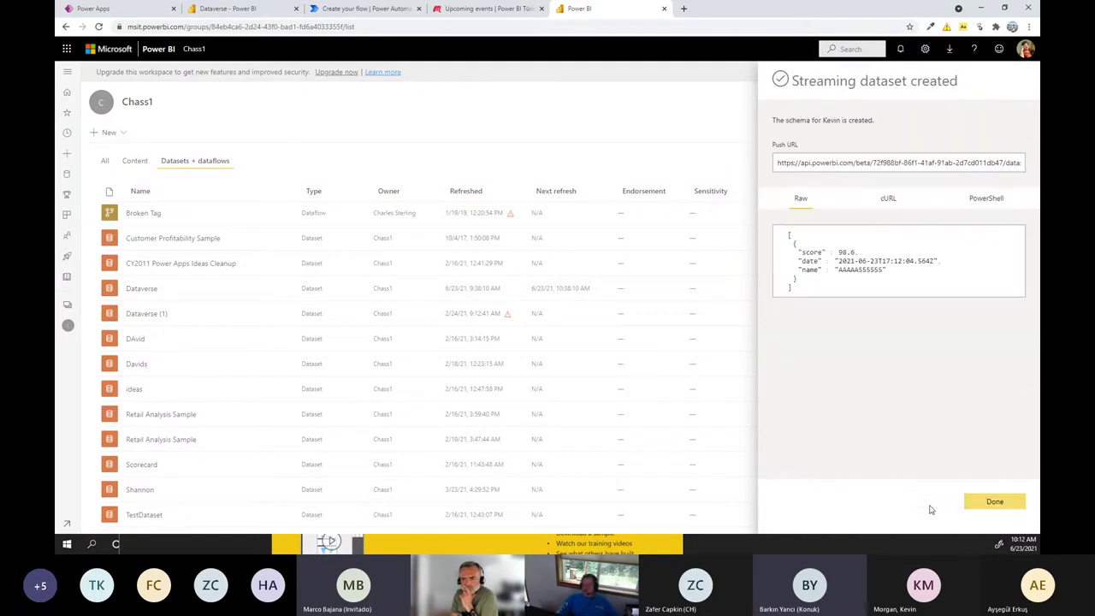
# Copy the new dataset's PowerShell sample script, including its API key, and launch Windows PowerShell.
pyautogui.click(991, 197)
pyautogui.moveTo(787, 236); pyautogui.dragTo(909, 349)
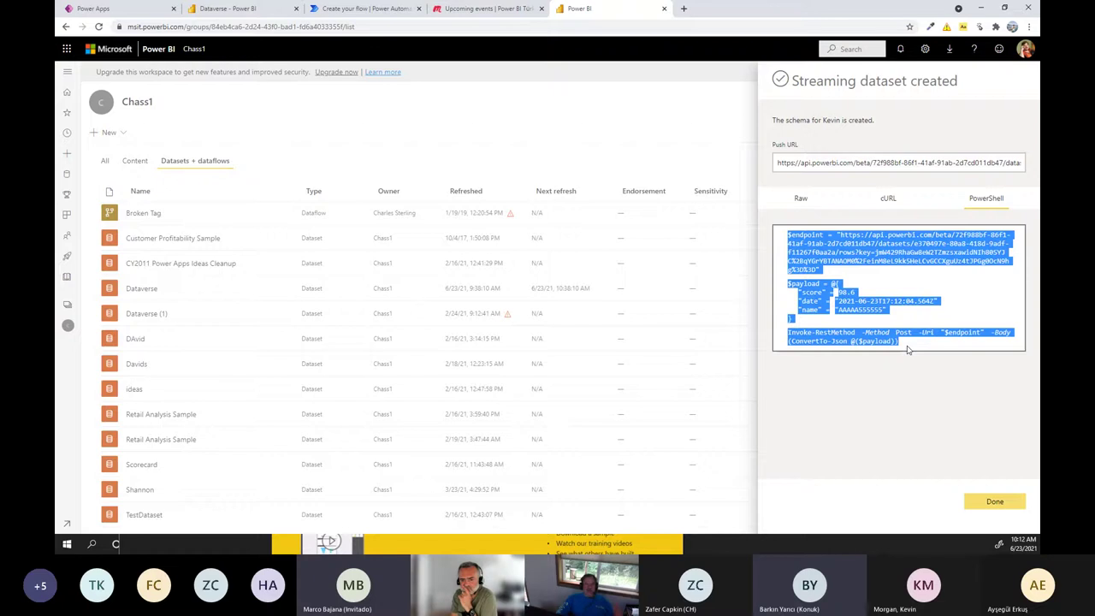
pyautogui.click(101, 540)
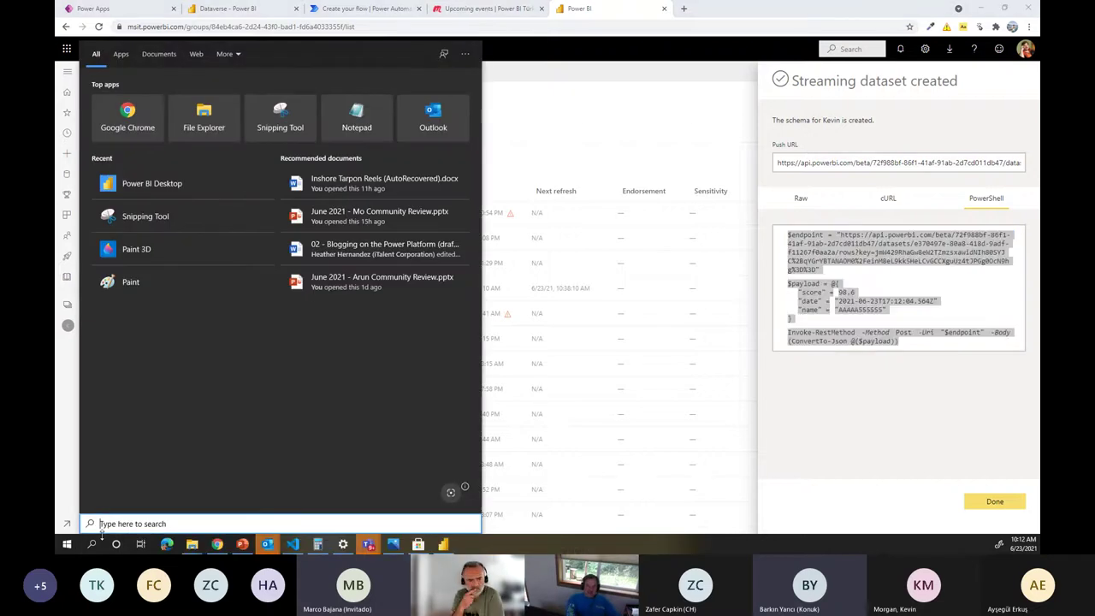
pyautogui.hotkey('ctrl', 'v')
pyautogui.hotkey('ctrl', 'a')
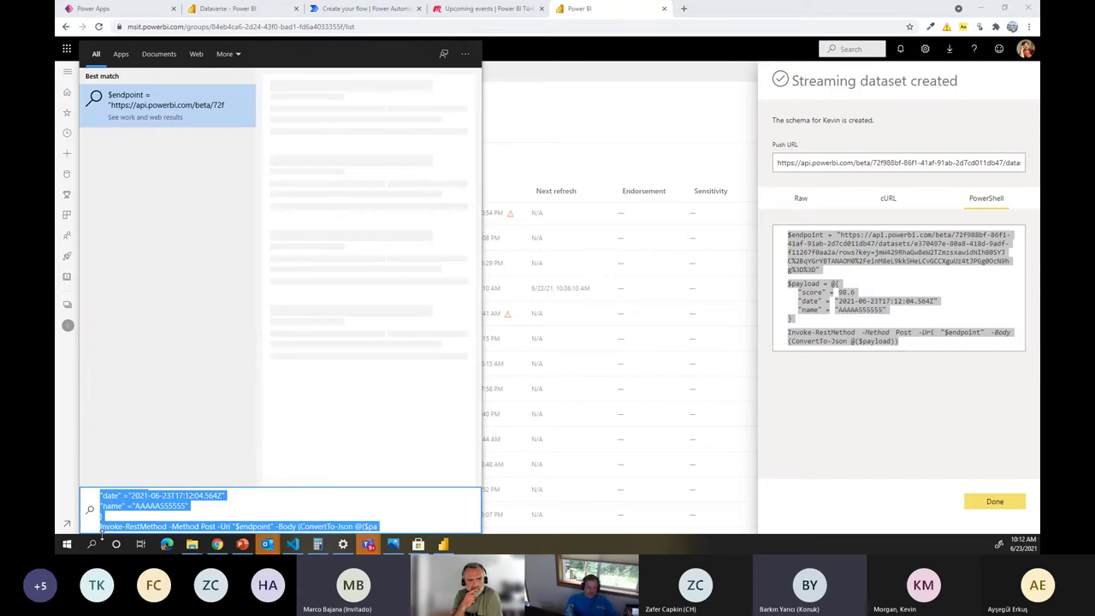
pyautogui.write('powershell')
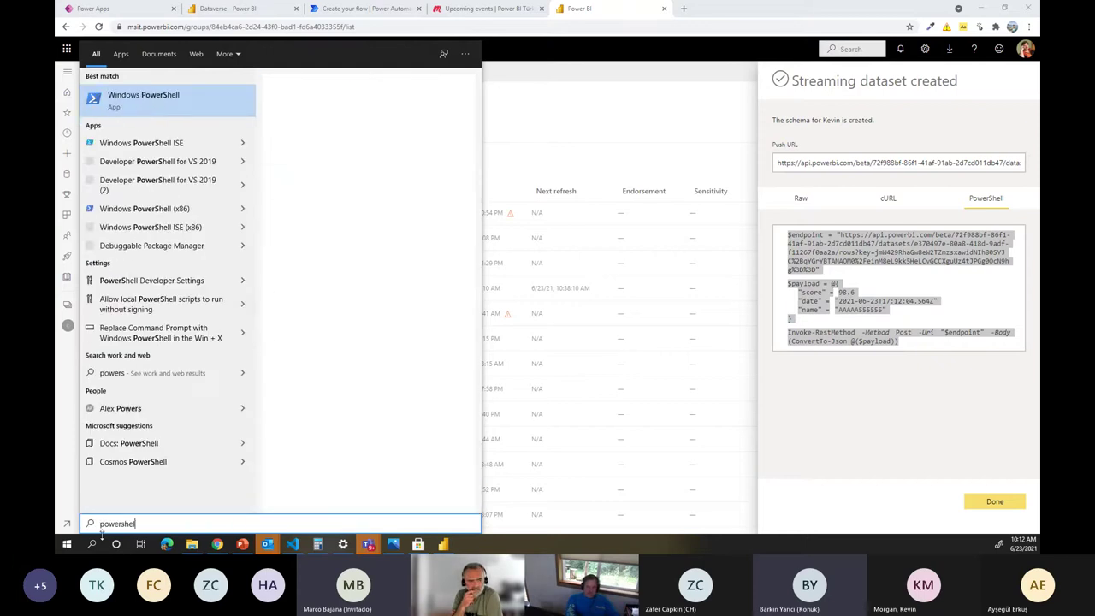
pyautogui.press('Return')
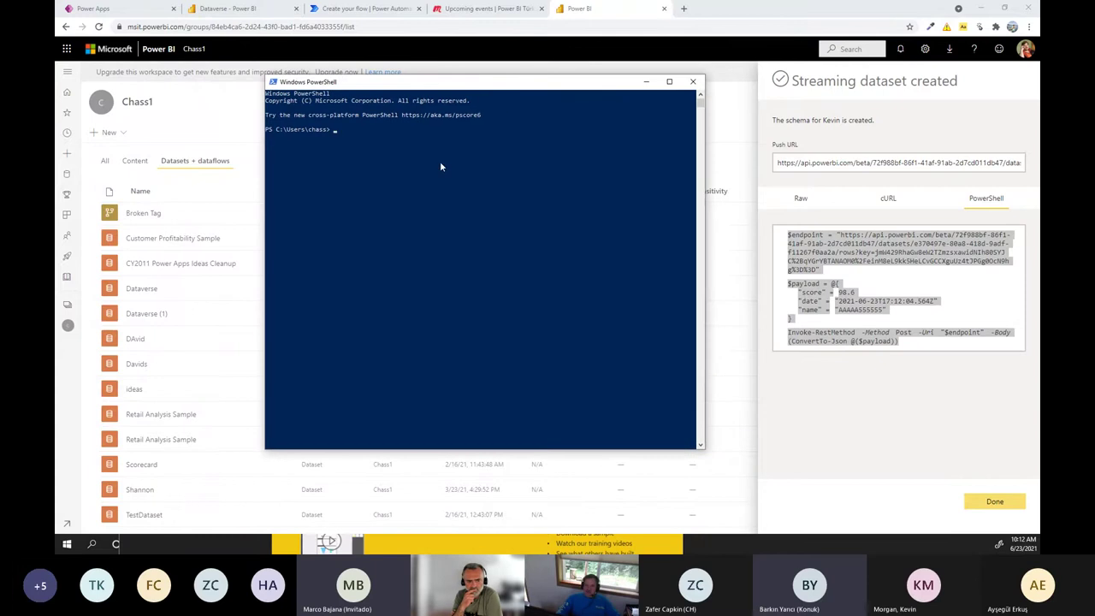
# Paste the sample script with its API key into PowerShell and close the streaming dataset confirmation in Power BI.
pyautogui.click(438, 165)
pyautogui.rightClick(441, 162)
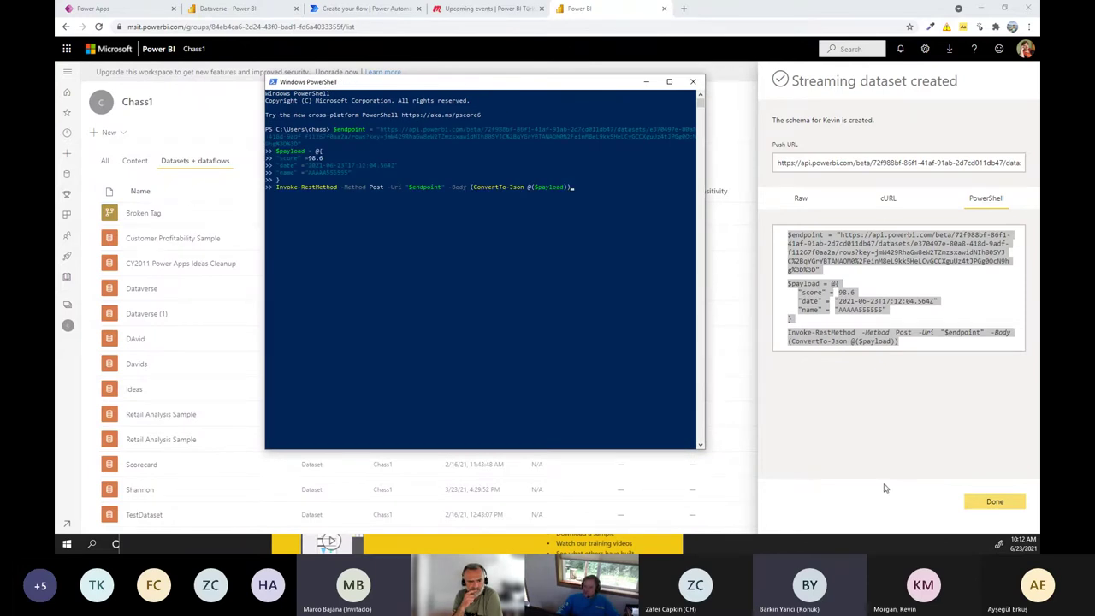
pyautogui.click(993, 503)
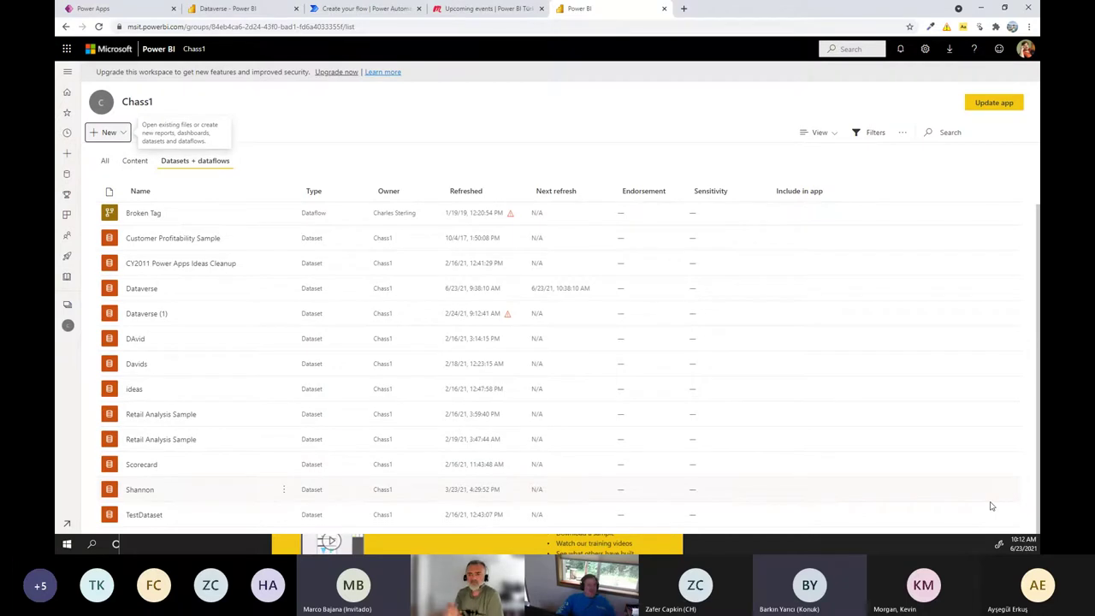
# Return to the flow in Power Automate and set Name to AAAAA555555 with its closing quote mark, copied from the payload in PowerShell.
pyautogui.hotkey('alt', 'Tab')
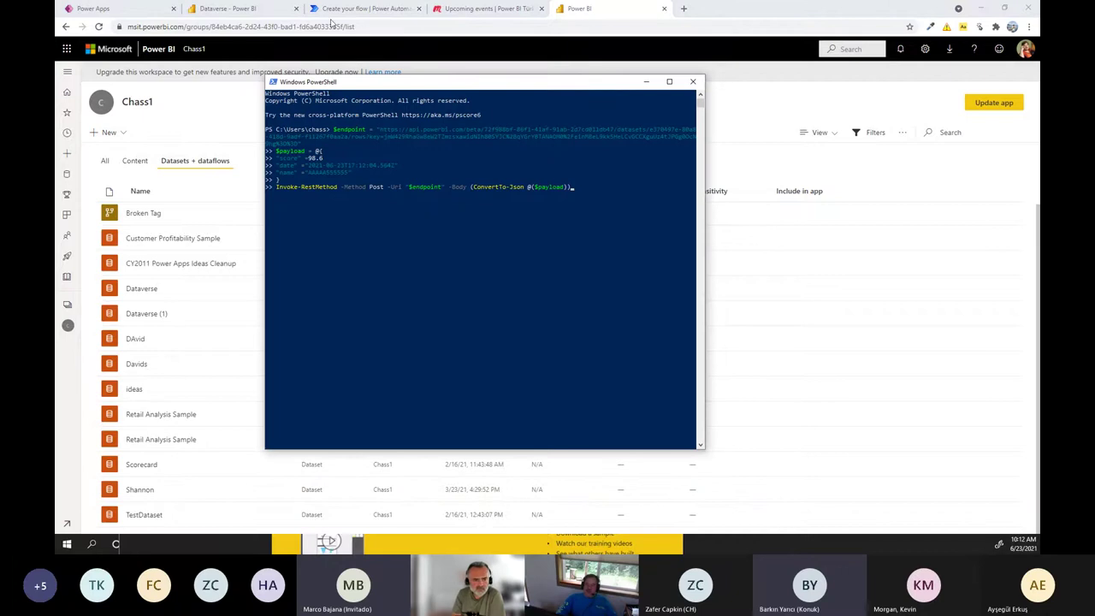
pyautogui.click(364, 9)
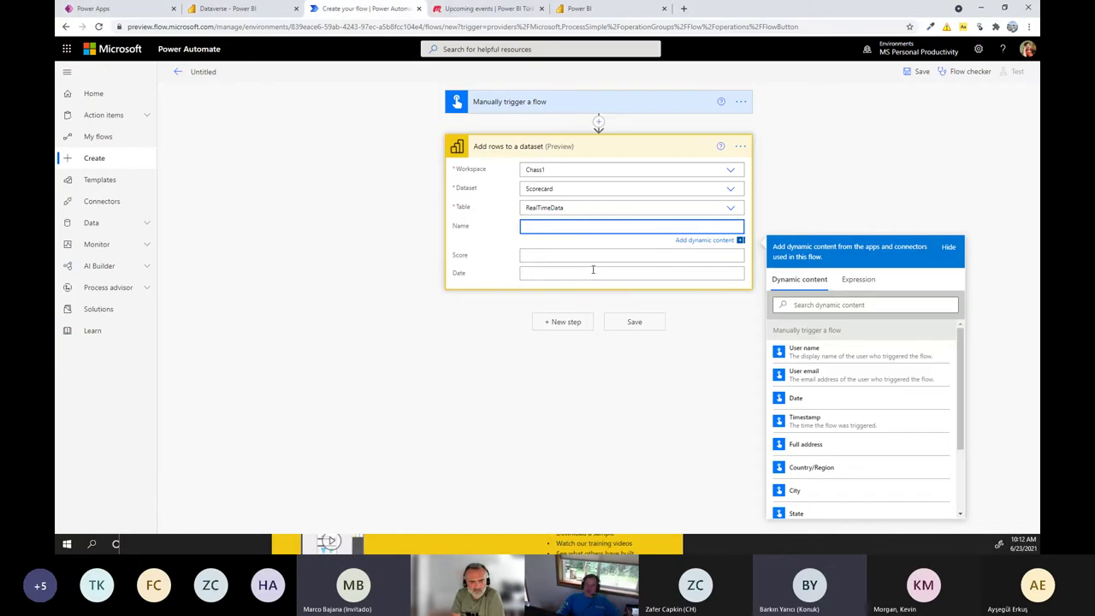
pyautogui.write('tim')
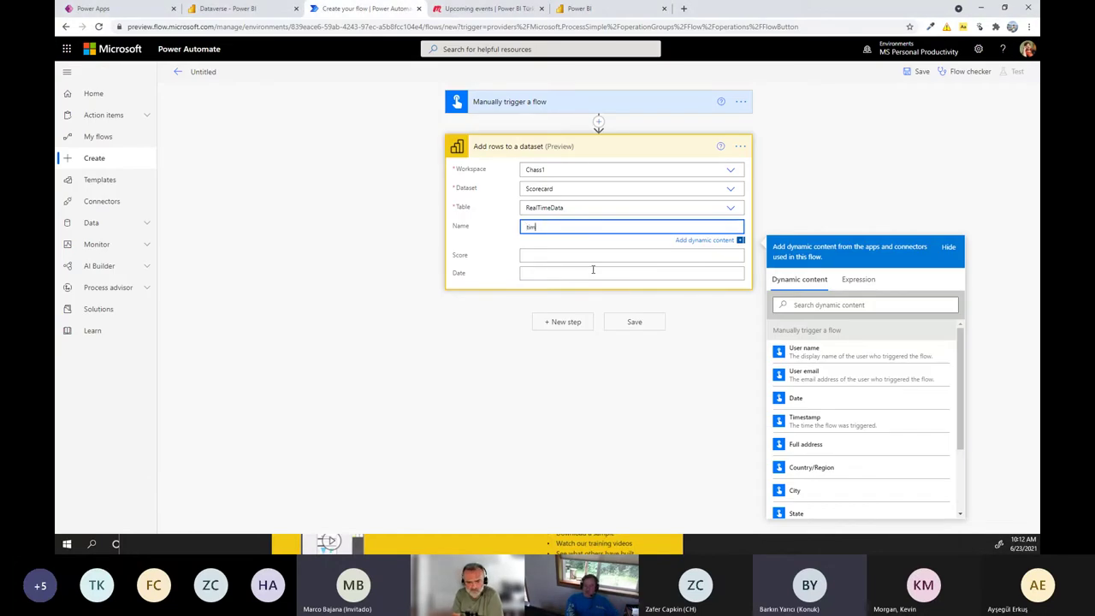
pyautogui.hotkey('alt', 'Tab')
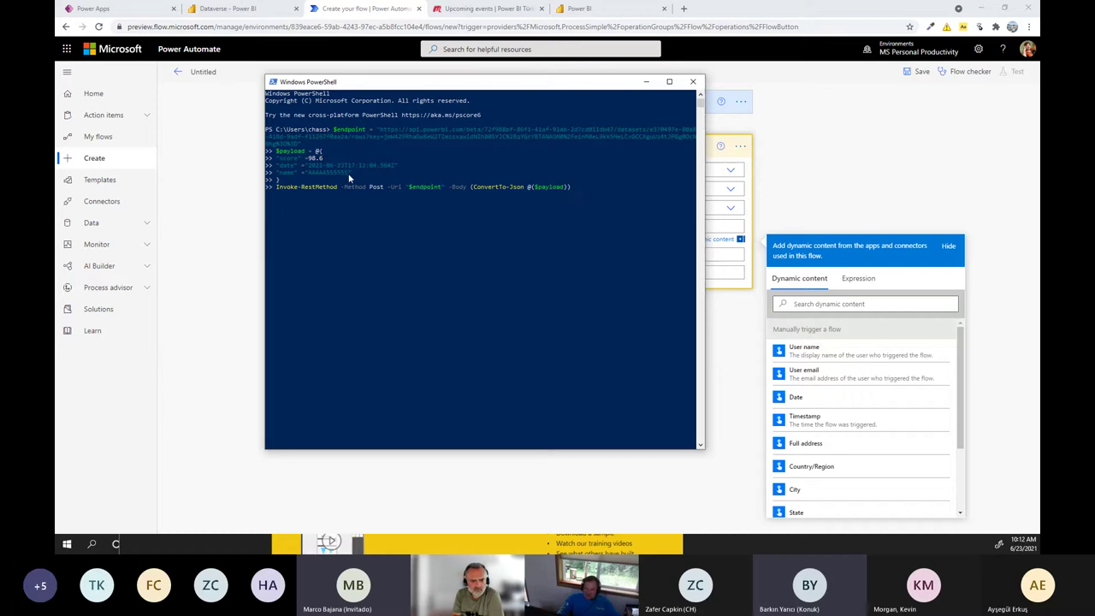
pyautogui.moveTo(349, 177); pyautogui.dragTo(312, 177)
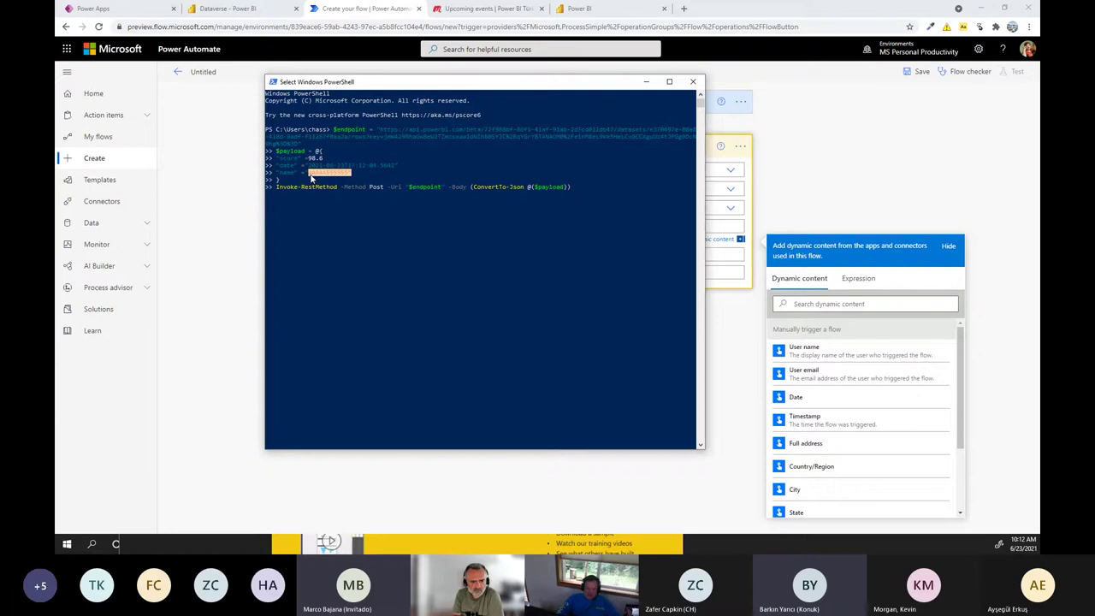
pyautogui.hotkey('ctrl', 'c')
pyautogui.hotkey('alt', 'Tab')
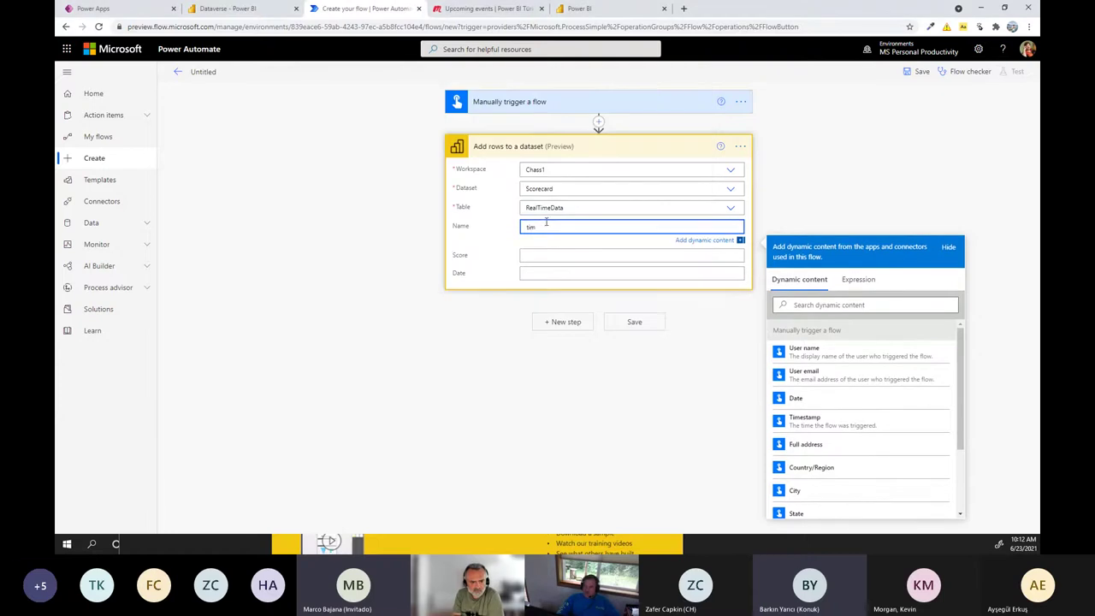
pyautogui.moveTo(545, 224); pyautogui.dragTo(495, 231)
pyautogui.hotkey('ctrl', 'v')
# Set the Score of the "Add rows to a dataset" action to 98.6 and its Date to 1/1/2021.
pyautogui.click(531, 255)
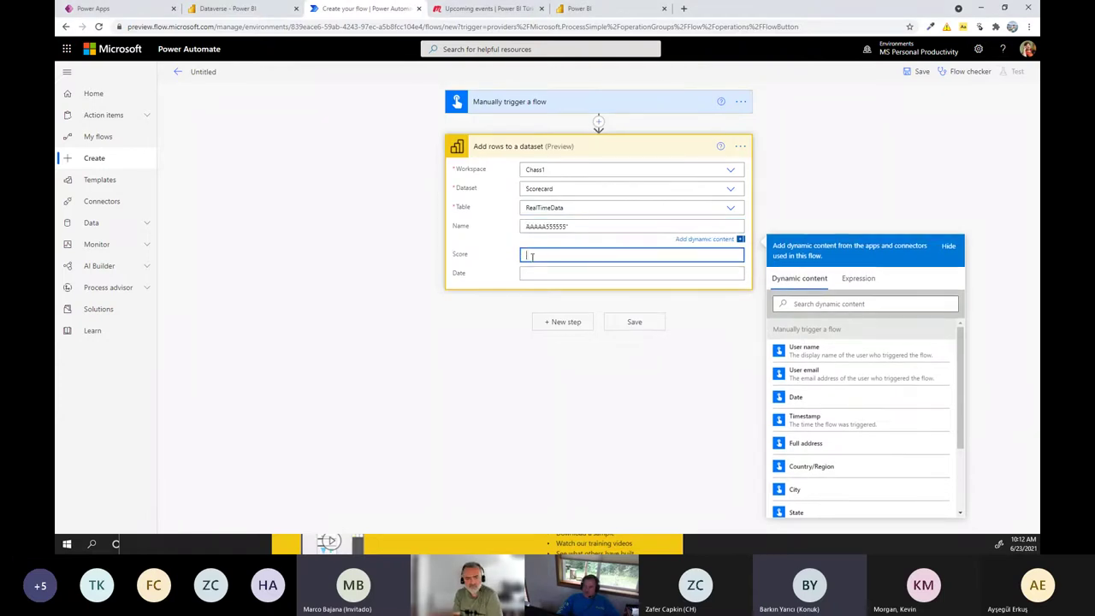
pyautogui.write('98.6')
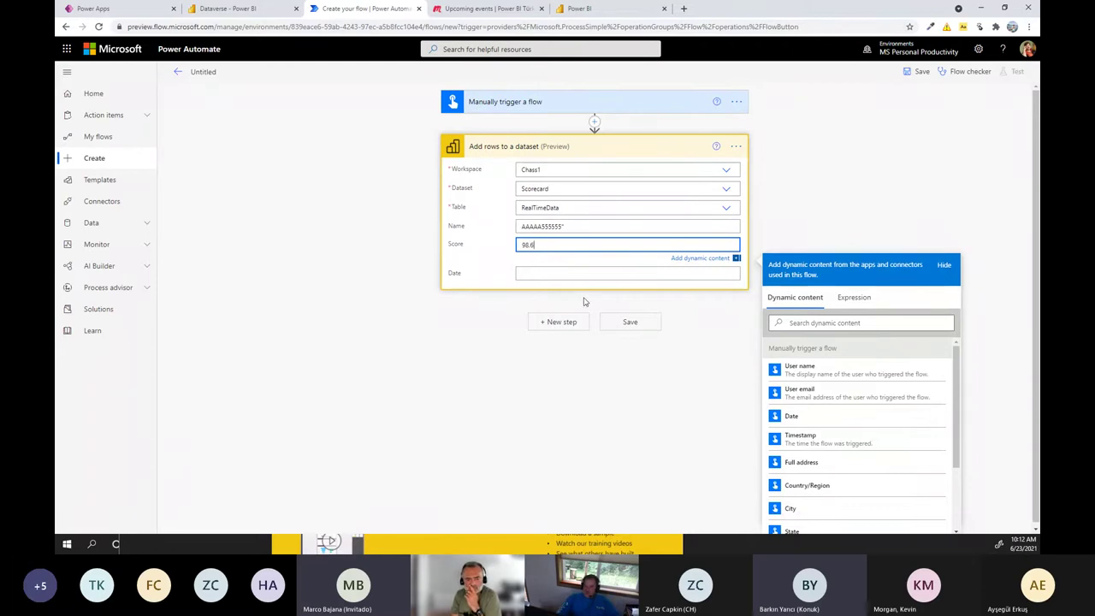
pyautogui.click(571, 274)
pyautogui.write('1/1/')
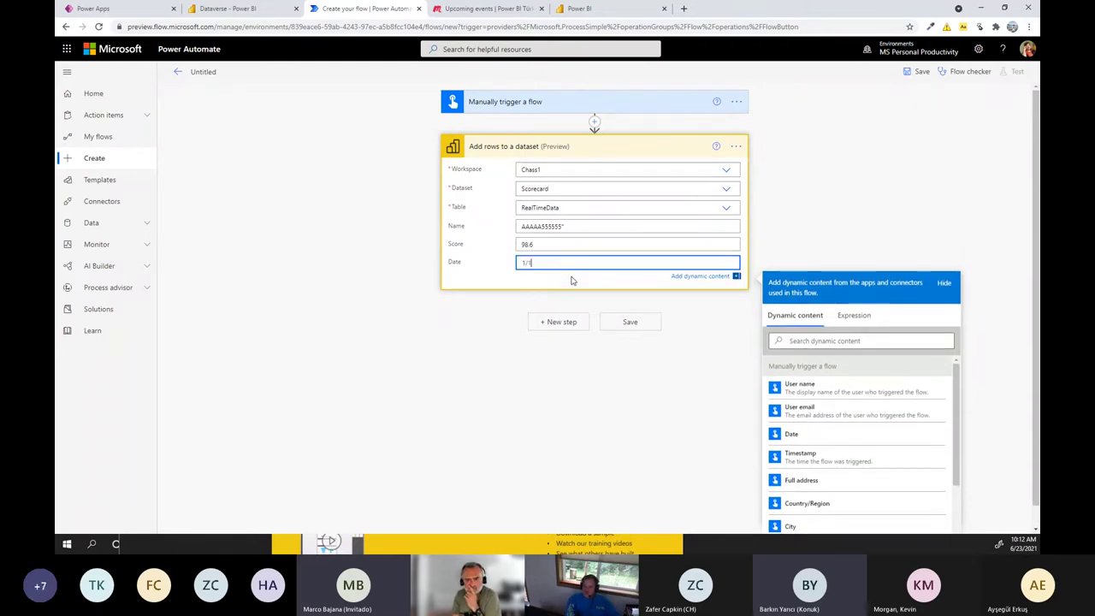
pyautogui.write('2021')
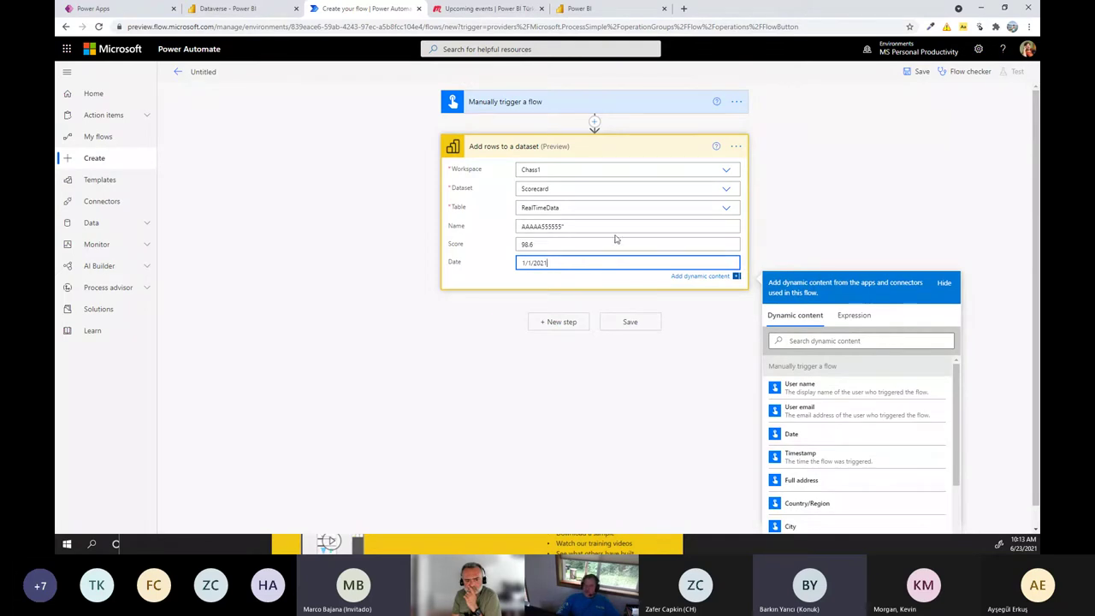
# Save the flow in Power Automate and switch to the Dataverse report in Power BI.
pyautogui.hotkey('alt', 'Tab')
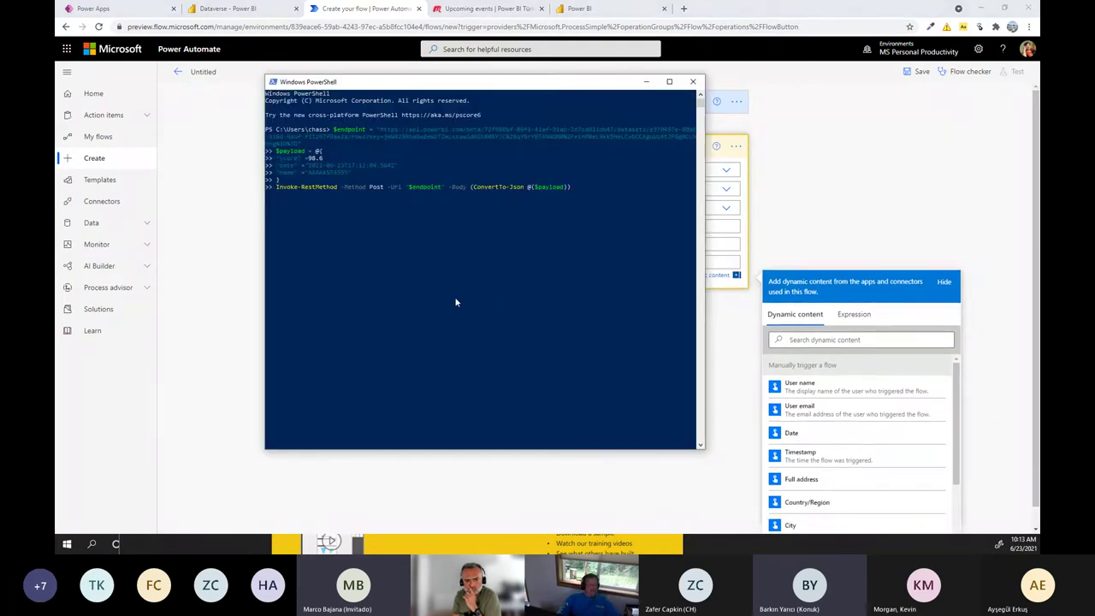
pyautogui.moveTo(518, 90); pyautogui.dragTo(326, 117)
pyautogui.click(637, 323)
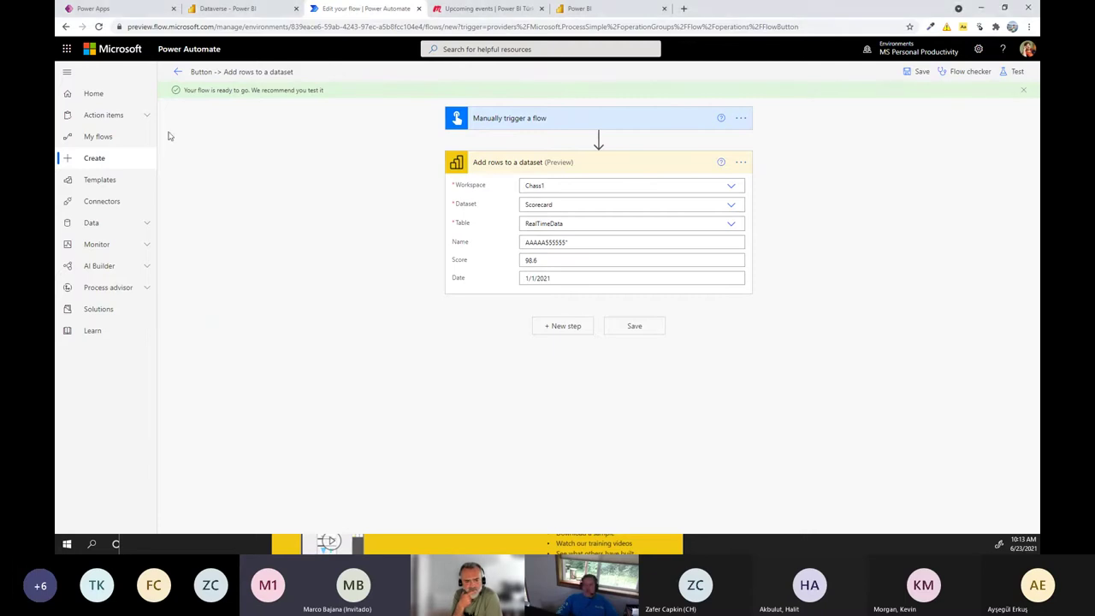
pyautogui.click(219, 12)
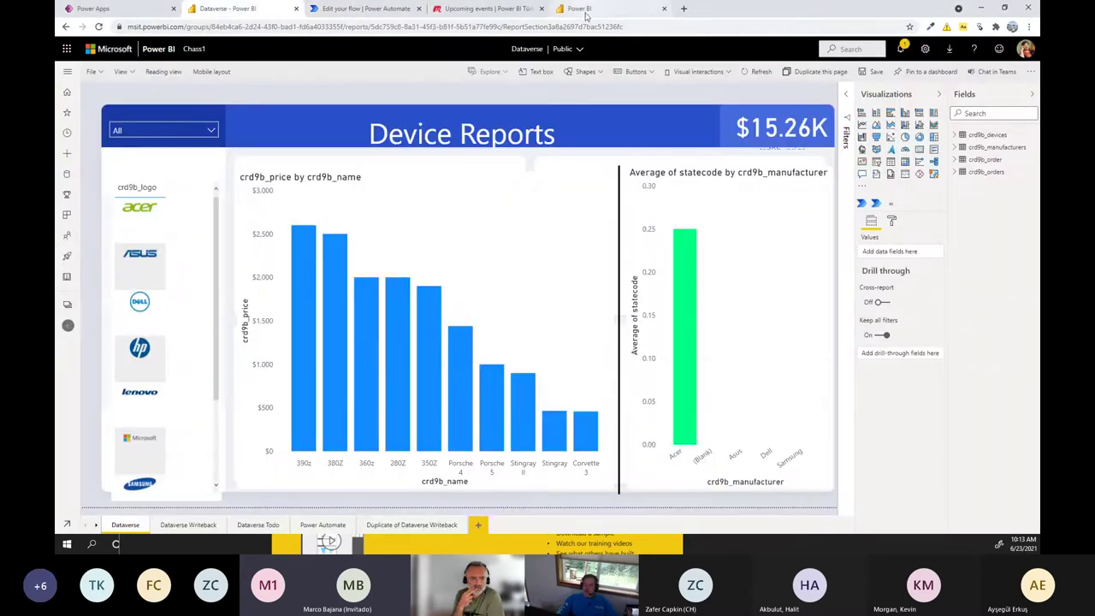
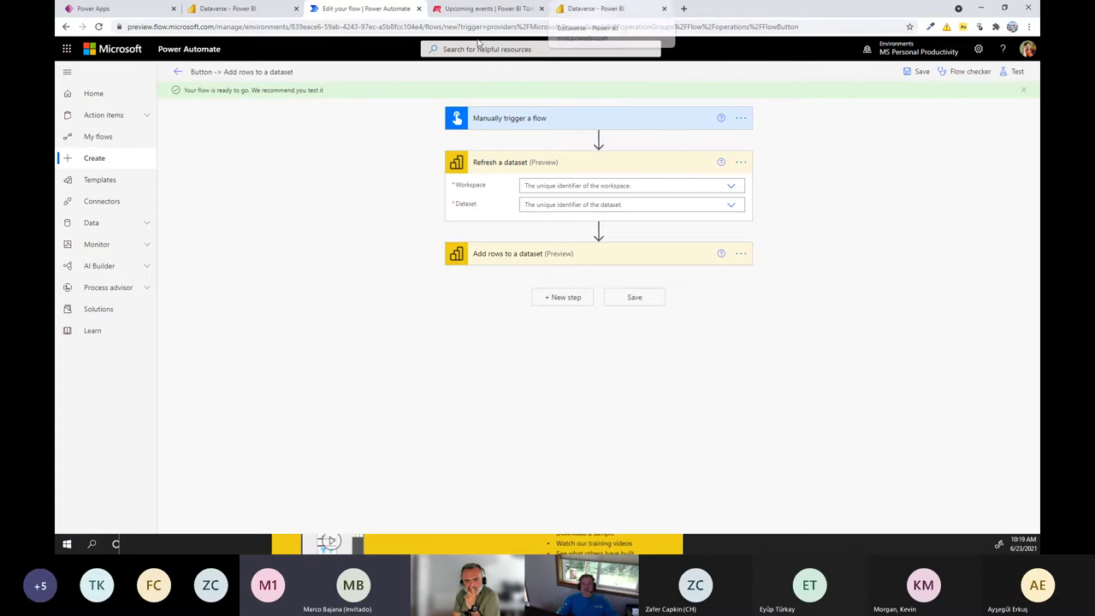
# Switch to the Dataverse report in Power BI, open the Dataverse Writeback page and start a new record in its embedded Power Apps form.
pyautogui.click(261, 12)
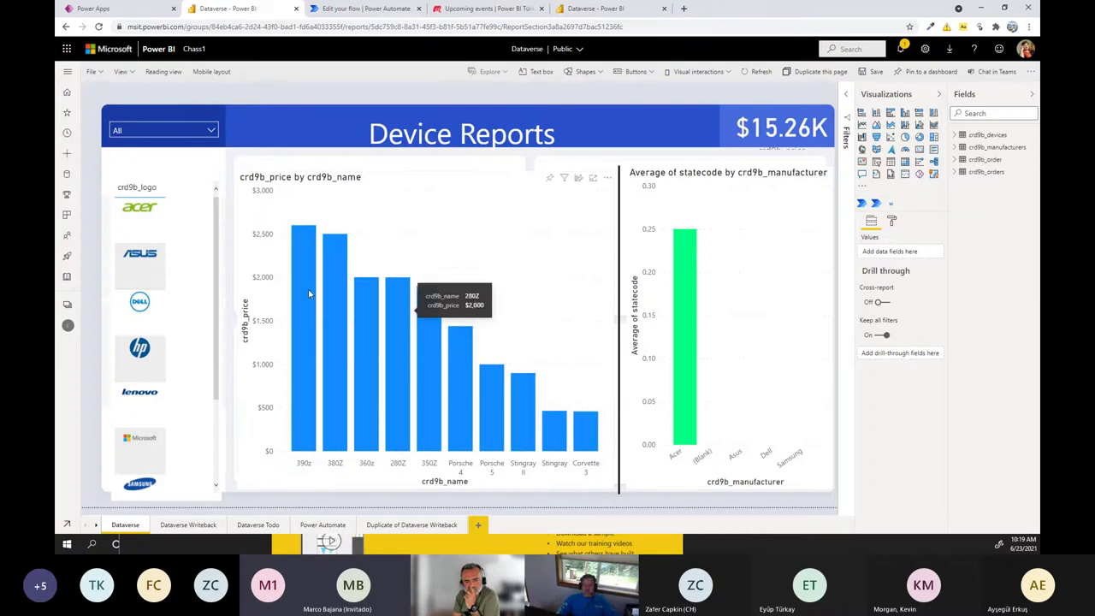
pyautogui.moveTo(438, 323)
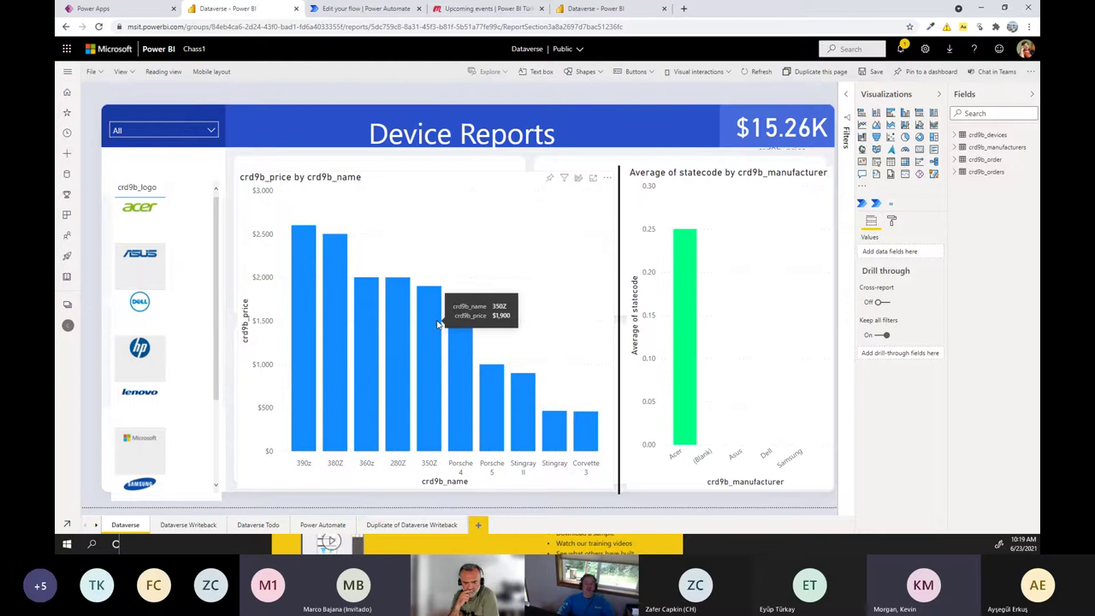
pyautogui.click(368, 10)
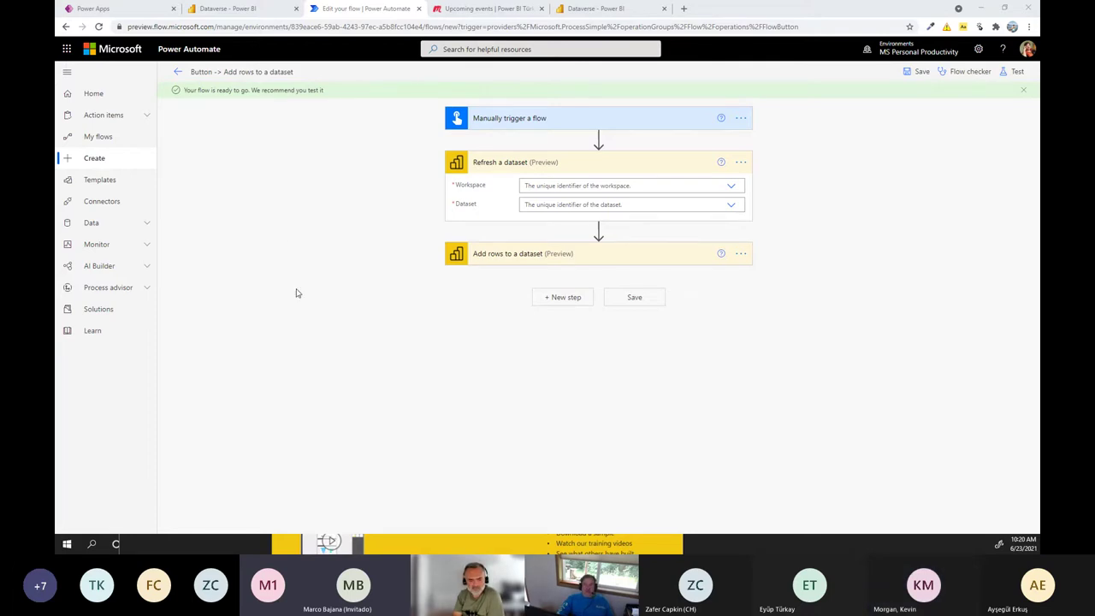
pyautogui.click(248, 9)
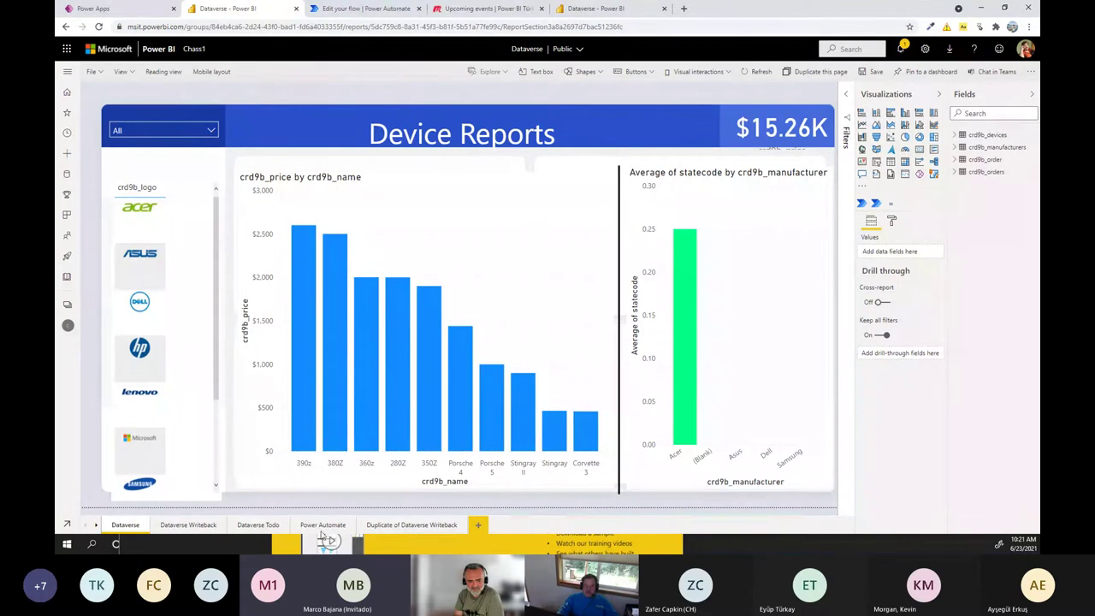
pyautogui.click(190, 525)
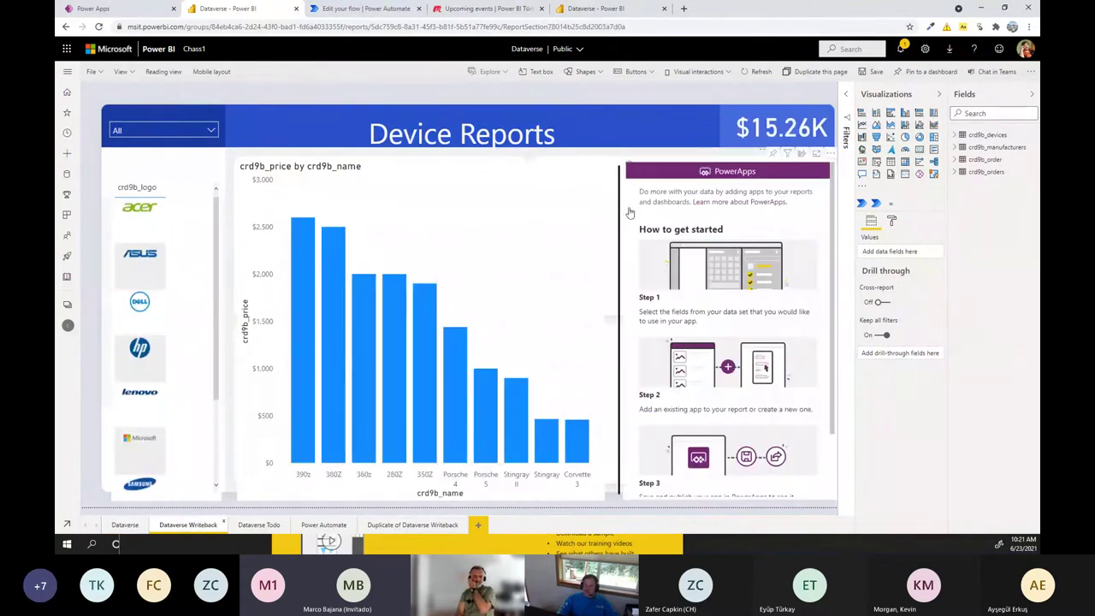
pyautogui.click(822, 174)
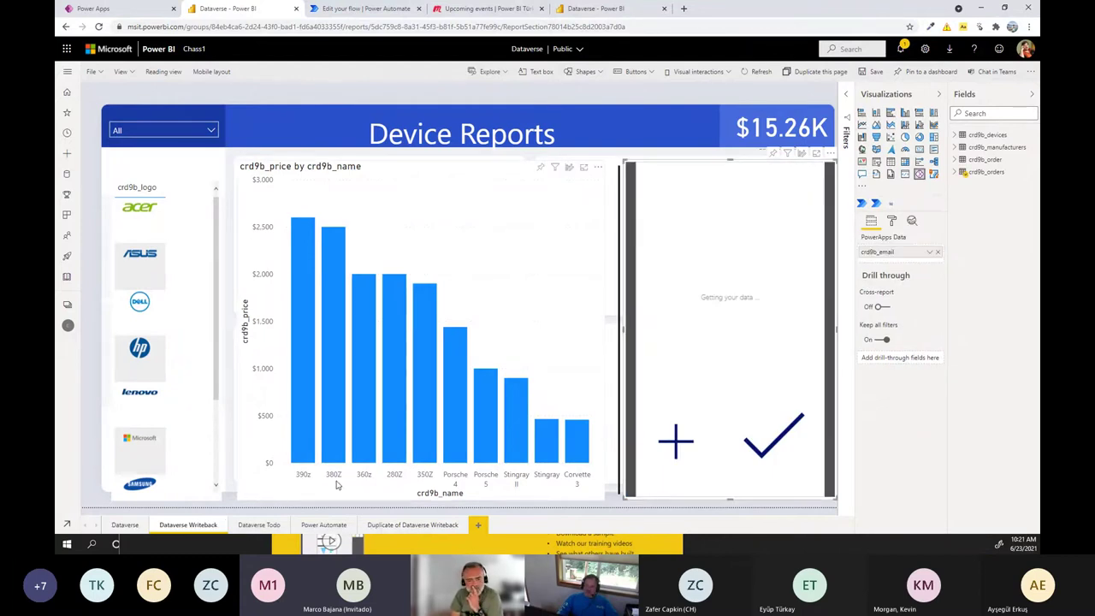
pyautogui.click(675, 443)
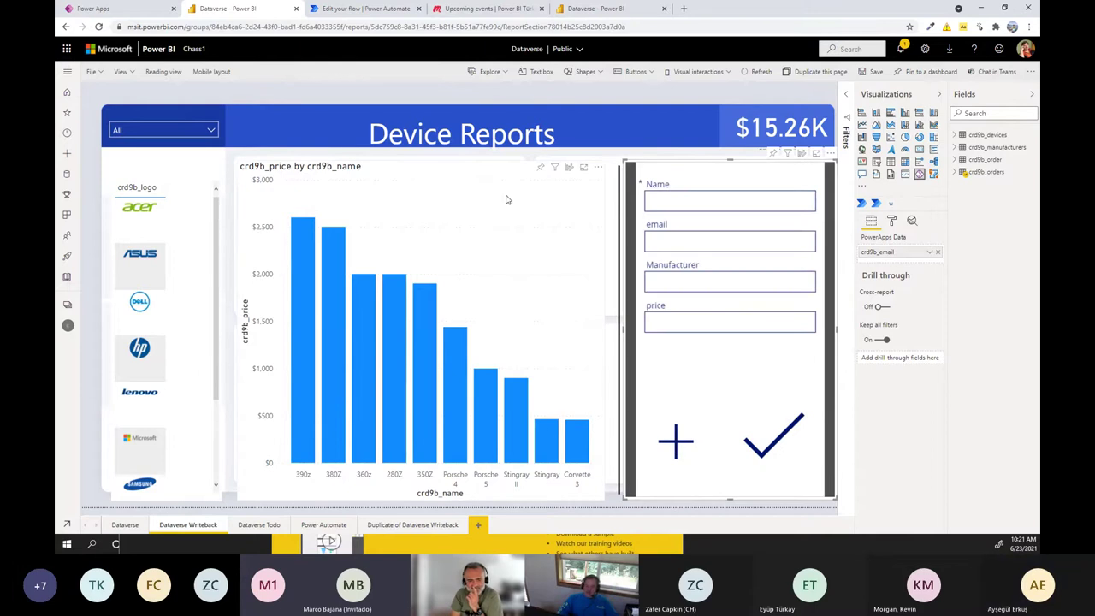
# Enter the name for the new record in the embedded form and fill in its email with the suggested address.
pyautogui.click(671, 202)
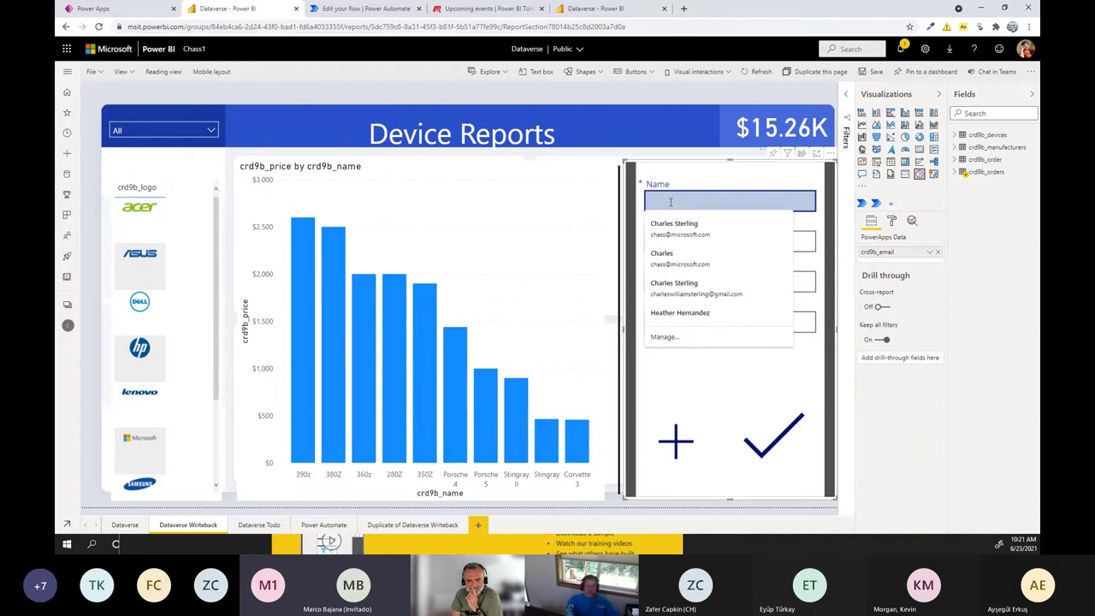
pyautogui.write('Hal')
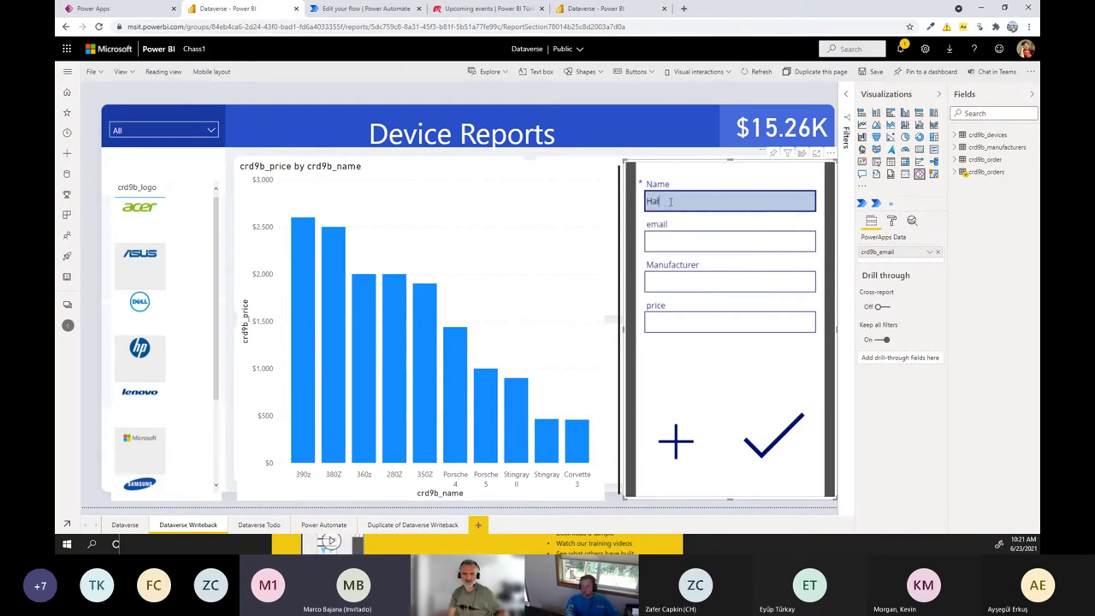
pyautogui.write('il HU')
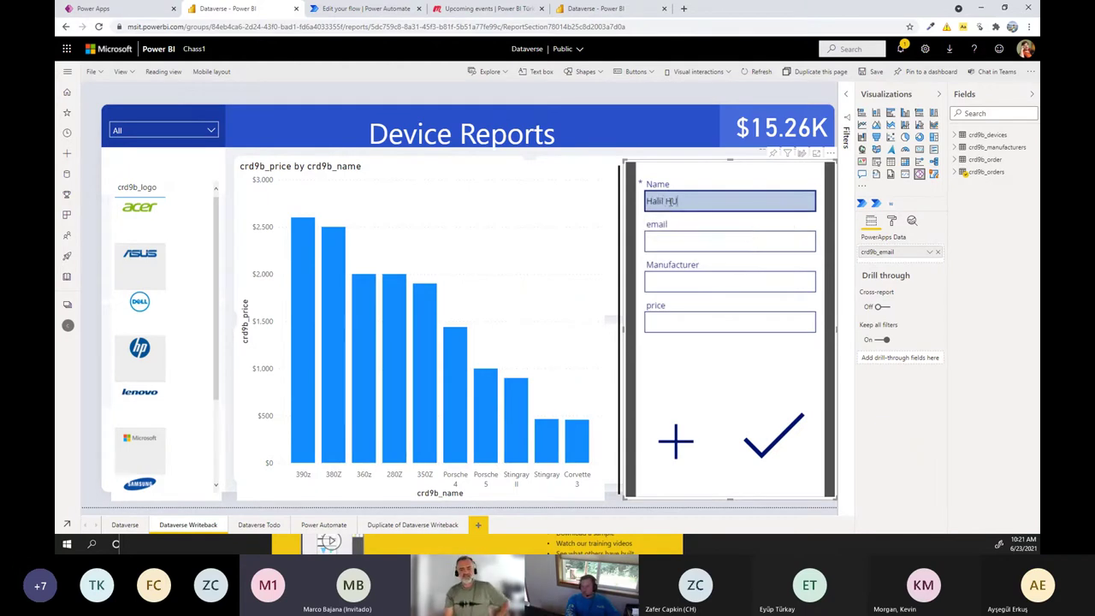
pyautogui.write('MONGOUS')
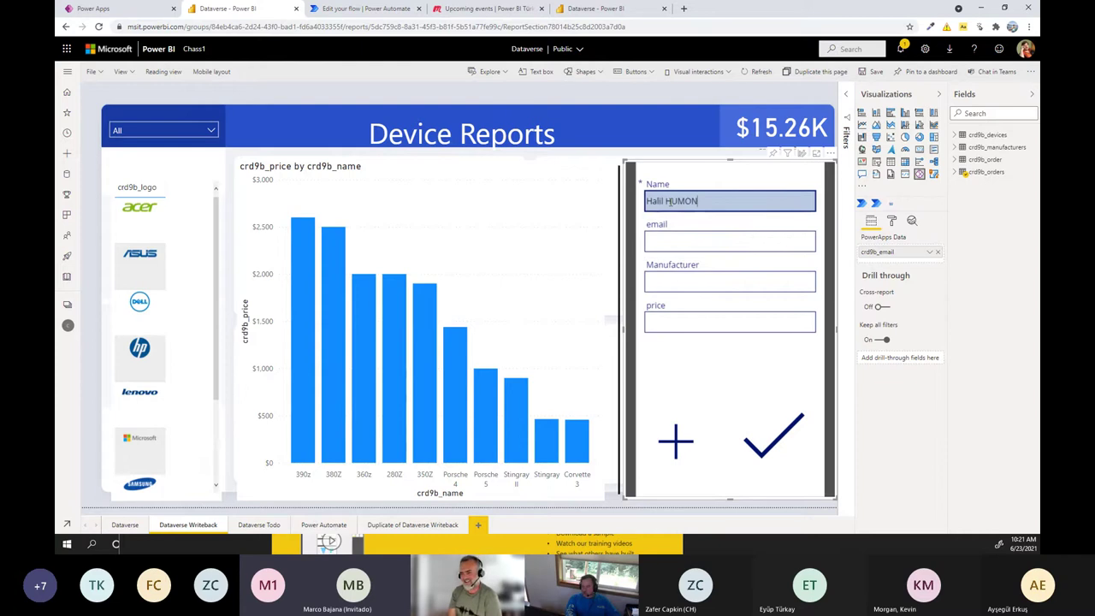
pyautogui.click(718, 242)
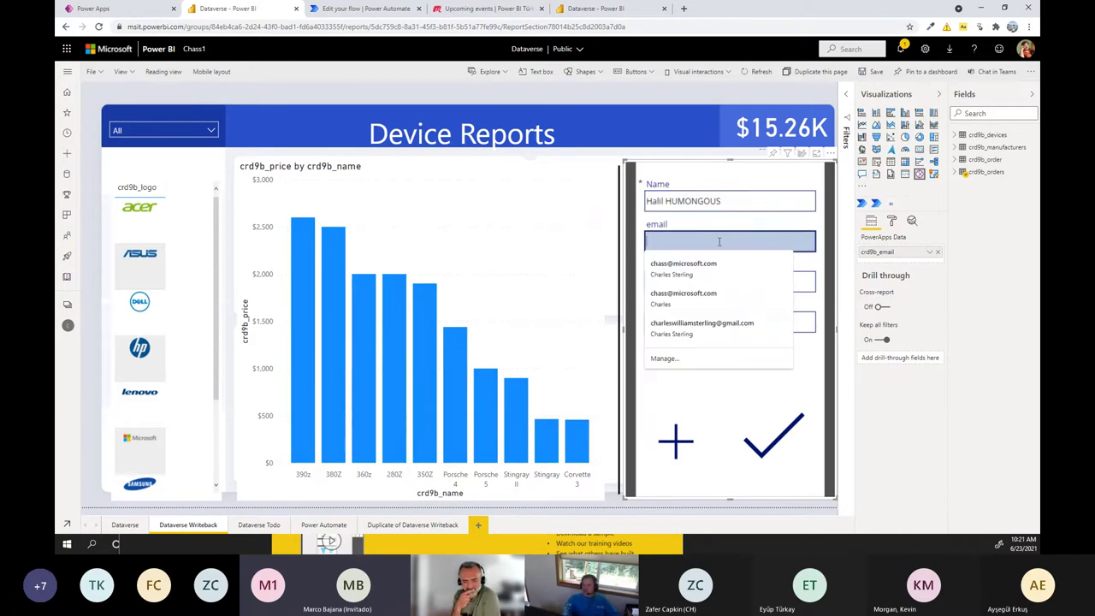
pyautogui.press('Down')
pyautogui.press('Return')
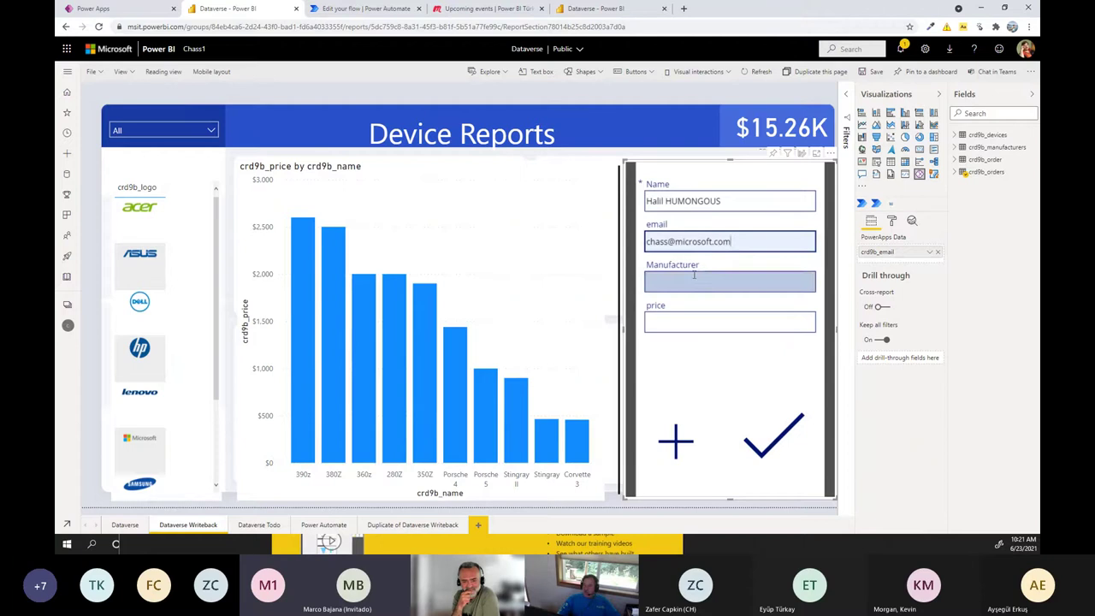
# Set the new record's Manufacturer to Acer and its price to 3000, and submit the form.
pyautogui.click(694, 274)
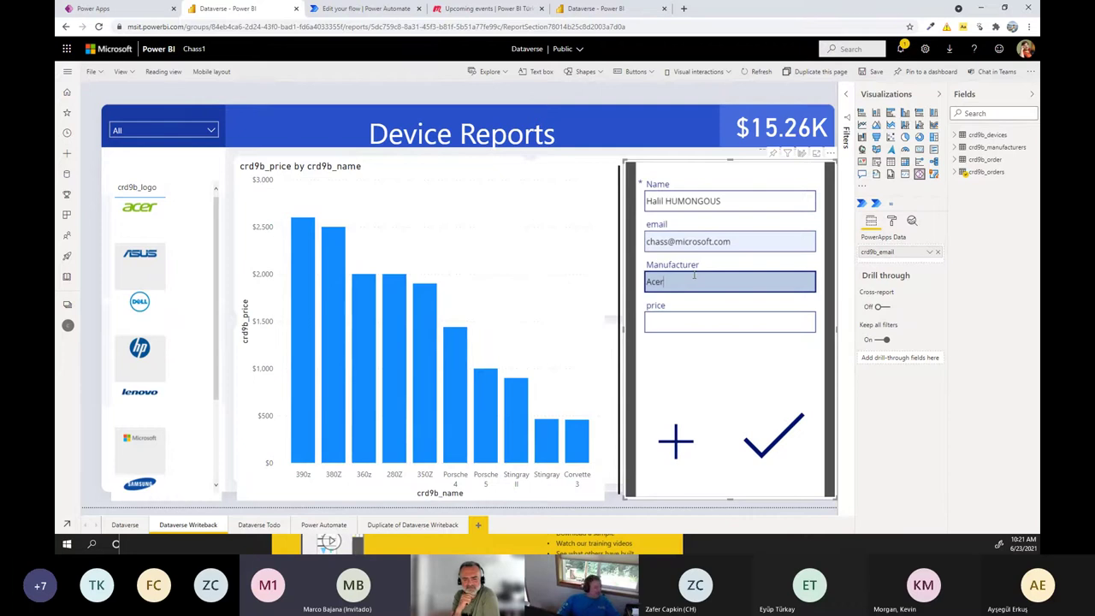
pyautogui.click(684, 319)
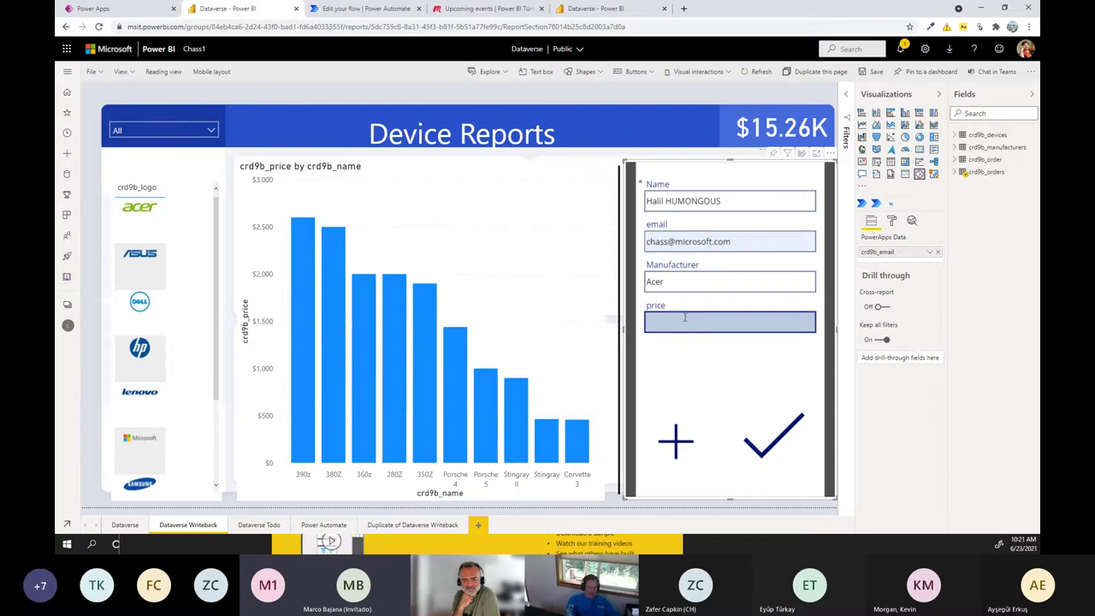
pyautogui.write('3000')
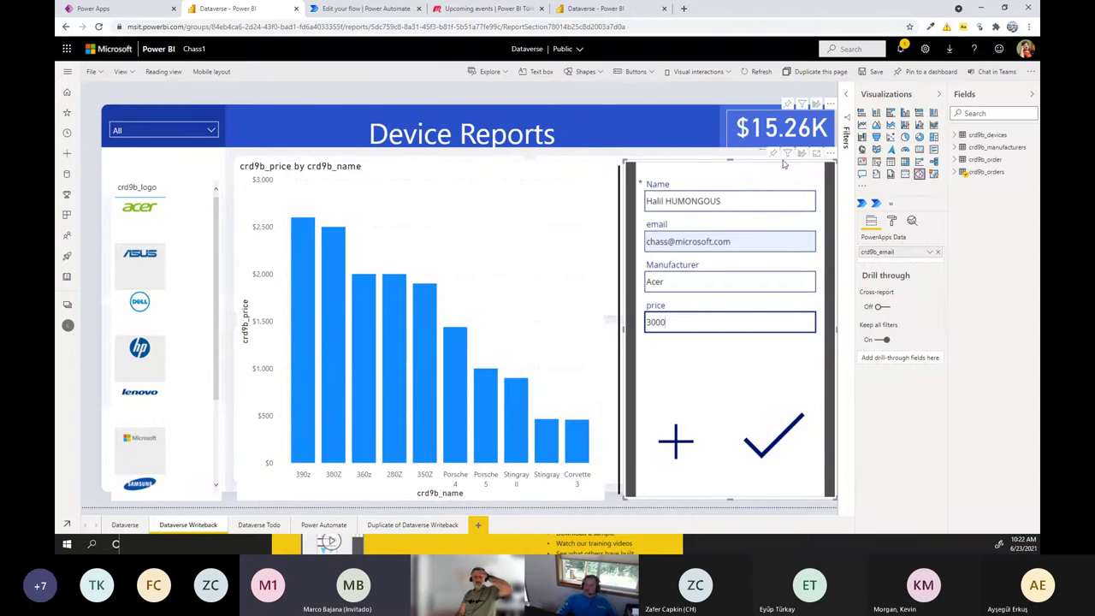
pyautogui.click(769, 440)
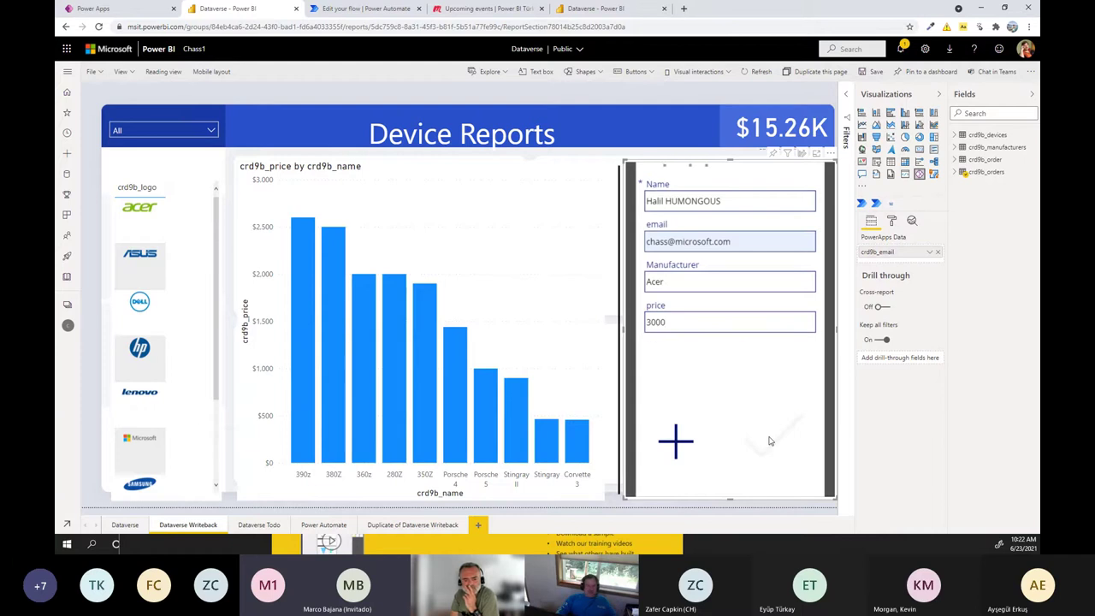
pyautogui.click(769, 441)
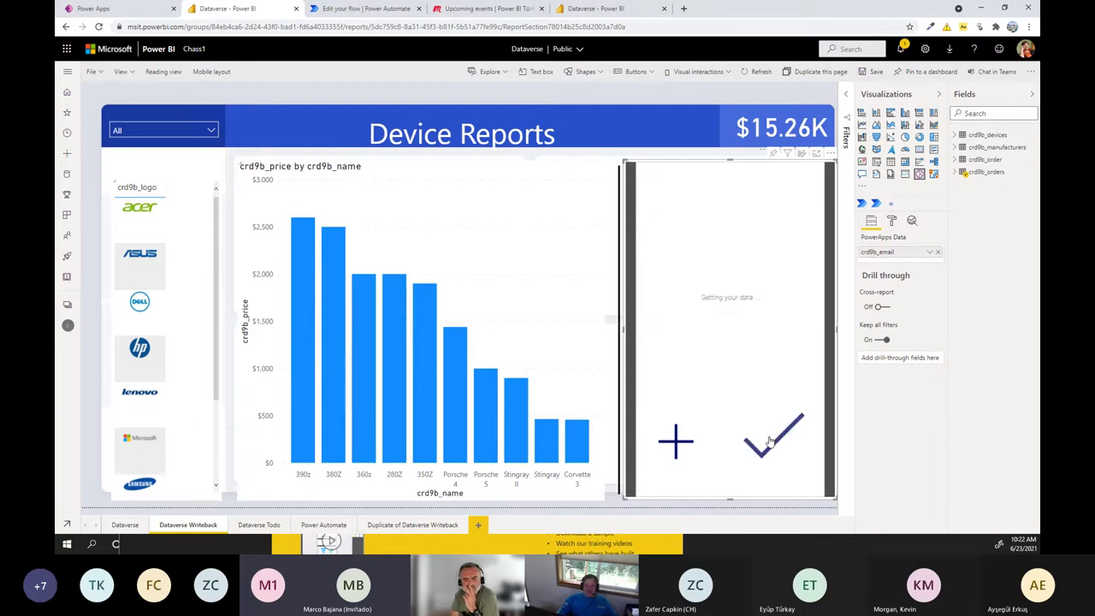
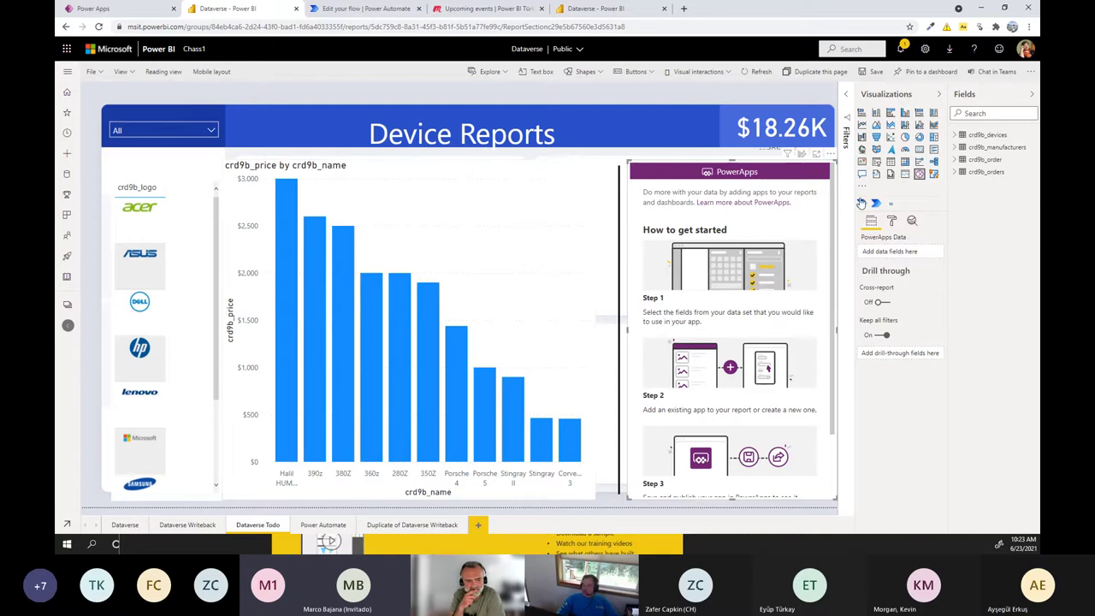
# Add crd9b_email, crd9b_name, crd9b_price and crd9b_manufacturer from the crd9b_order table to the Power Apps visual on the Dataverse Todo page.
pyautogui.click(956, 160)
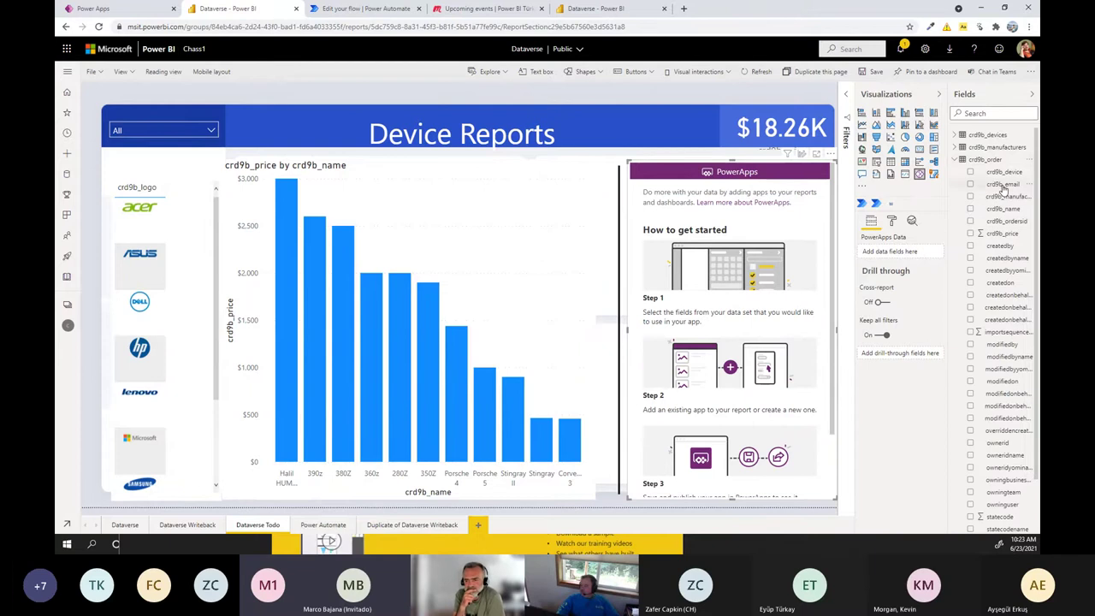
pyautogui.moveTo(1003, 184); pyautogui.dragTo(900, 254)
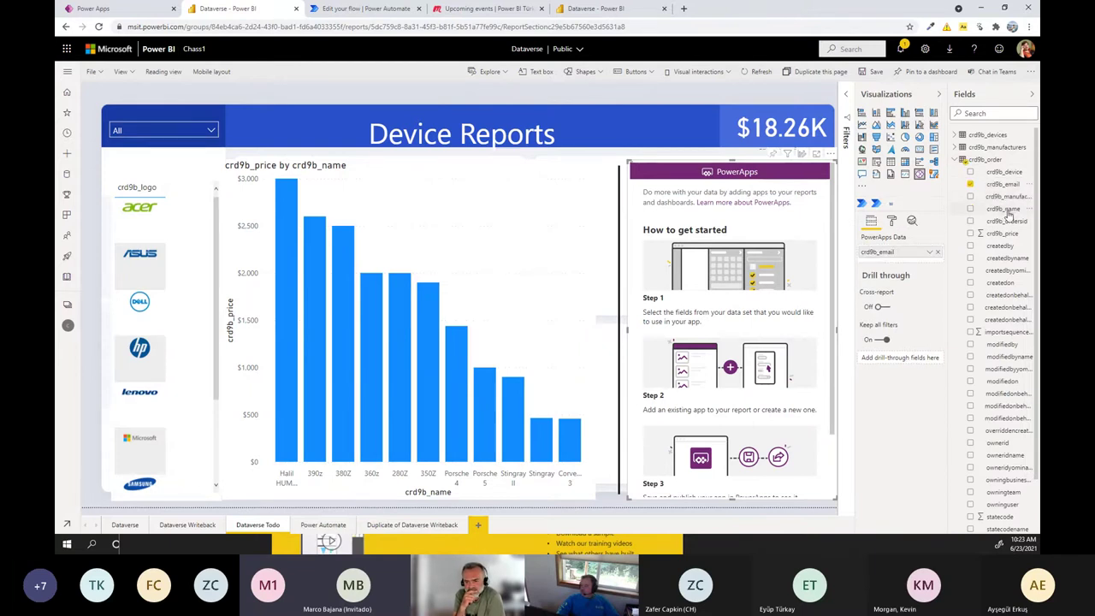
pyautogui.moveTo(1003, 209); pyautogui.dragTo(909, 270)
pyautogui.moveTo(1003, 233); pyautogui.dragTo(902, 277)
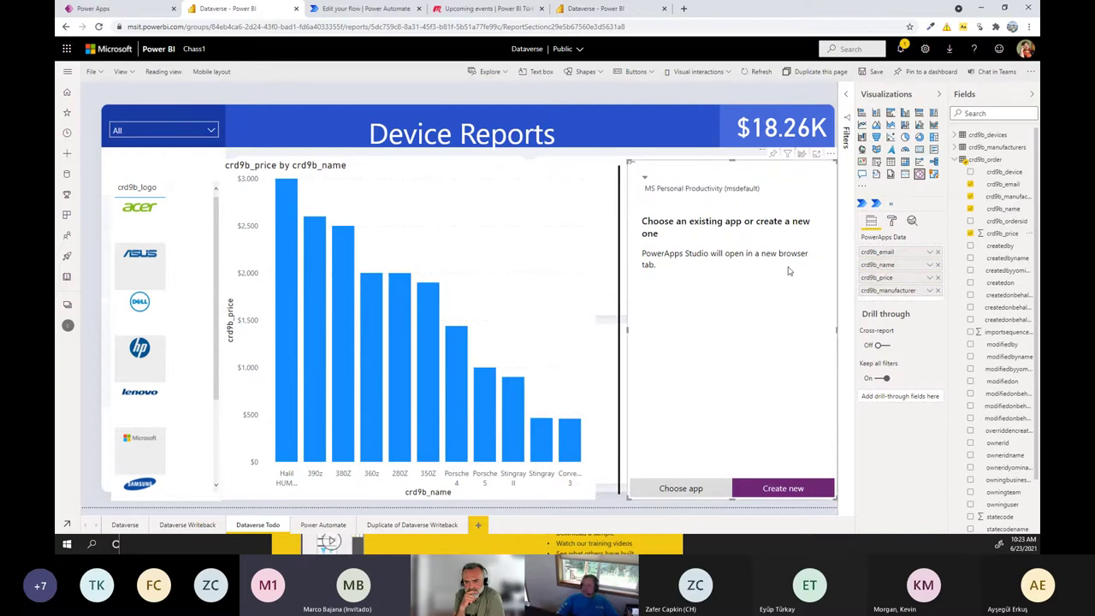
# Choose the ChucksWorld environment in the Power Apps visual and create a new app from it.
pyautogui.click(659, 190)
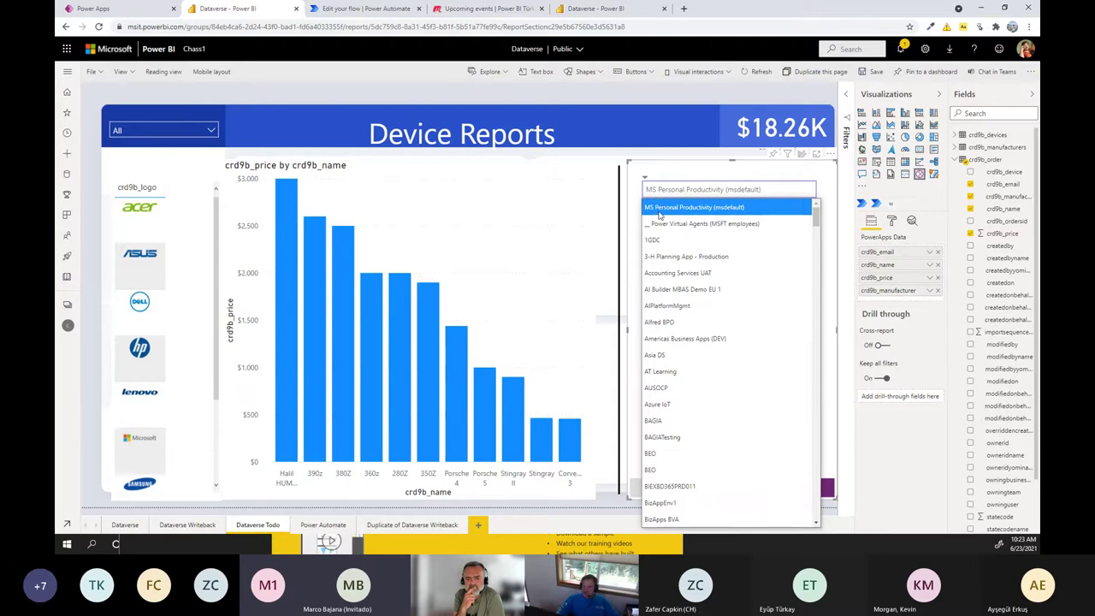
pyautogui.scroll(-5, 684, 368)
pyautogui.scroll(-4, 684, 368)
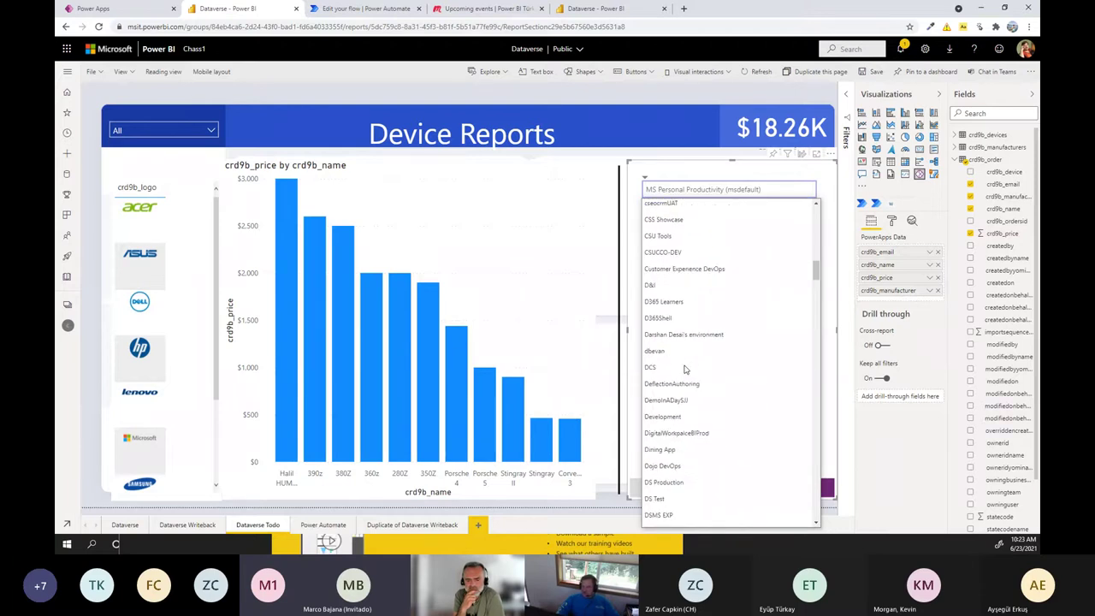
pyautogui.scroll(4, 686, 360)
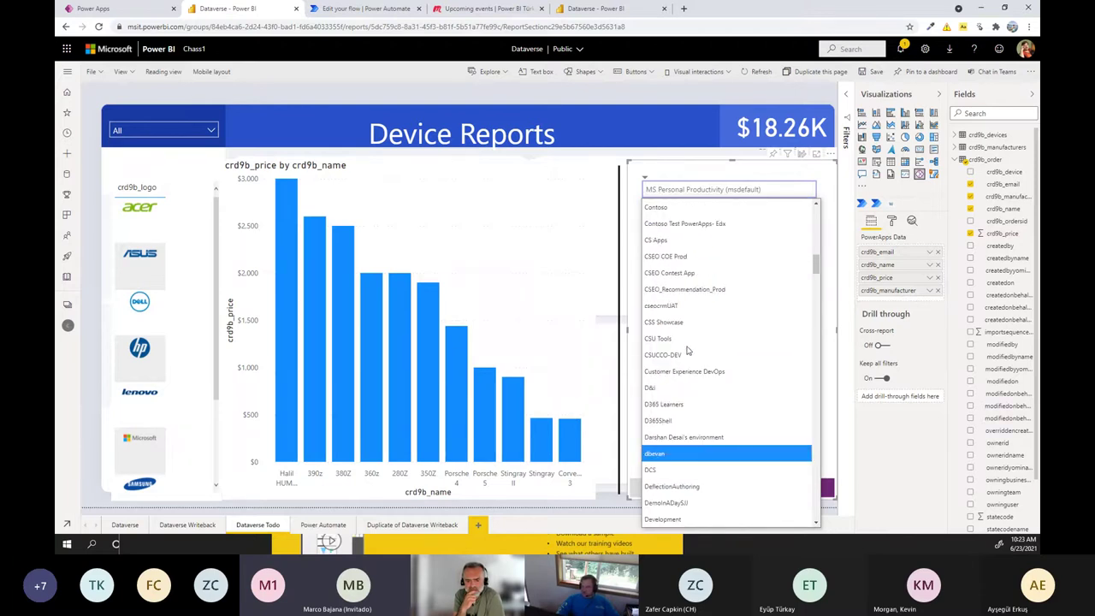
pyautogui.scroll(4, 687, 342)
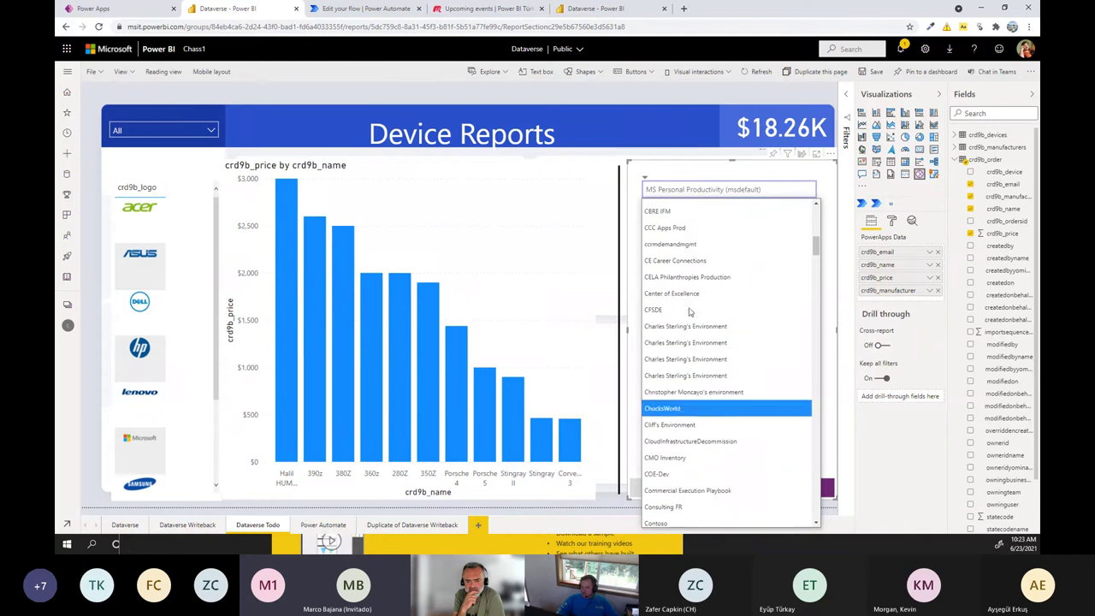
pyautogui.click(670, 410)
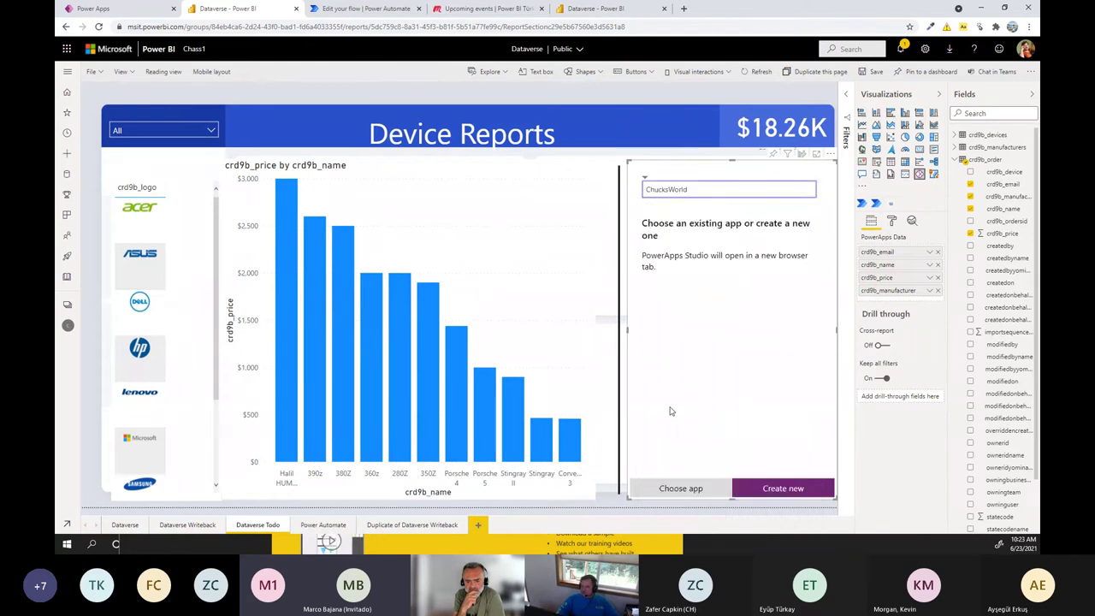
pyautogui.click(784, 488)
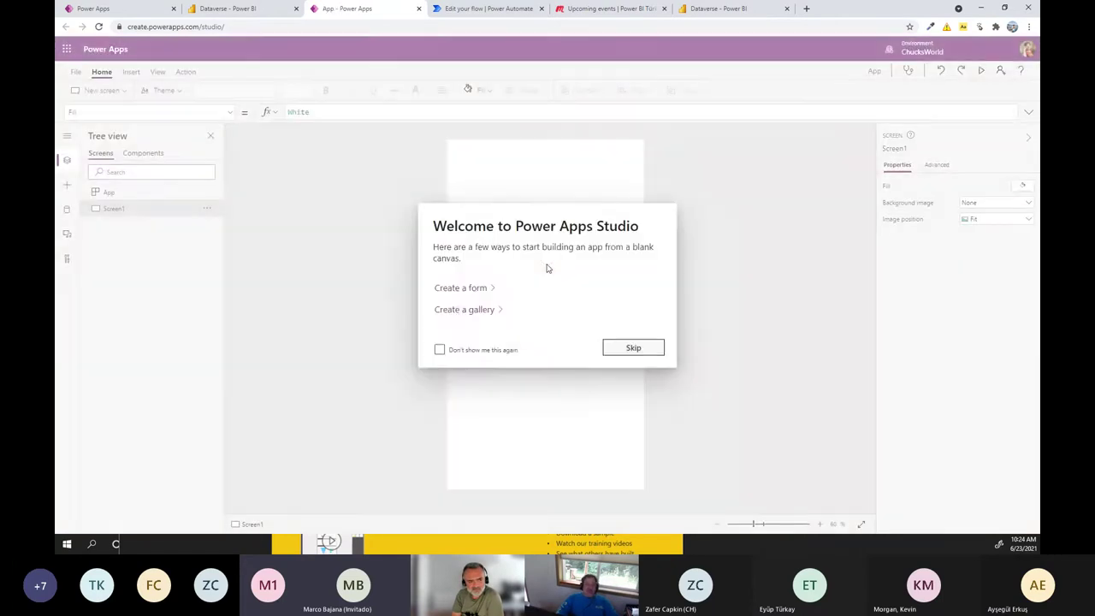
# Dismiss the feedback survey and the welcome dialog in Power Apps Studio.
pyautogui.click(585, 309)
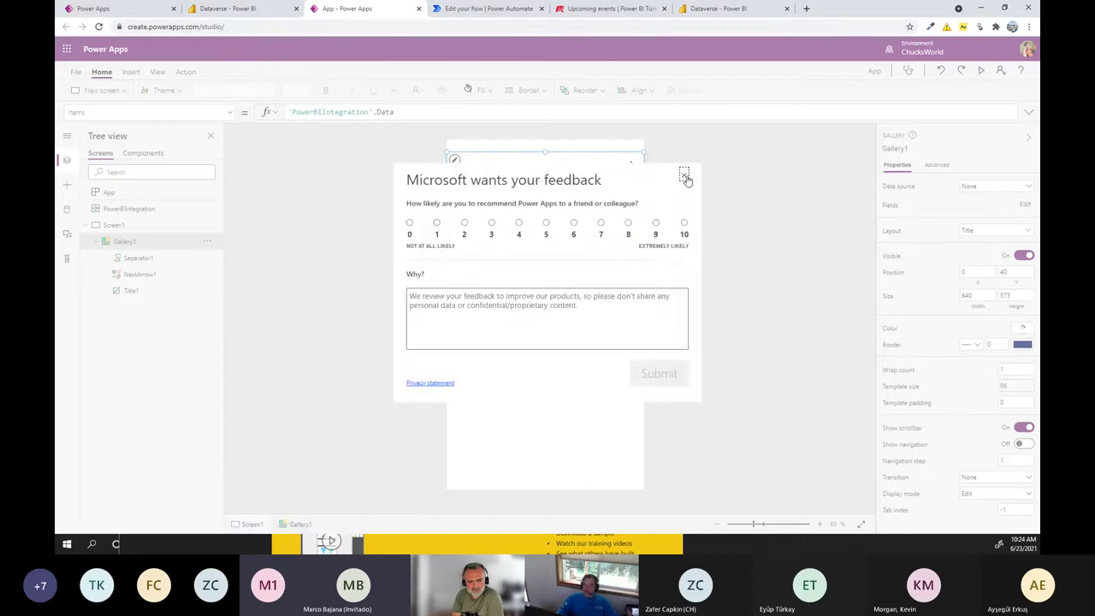
pyautogui.click(685, 177)
pyautogui.click(639, 346)
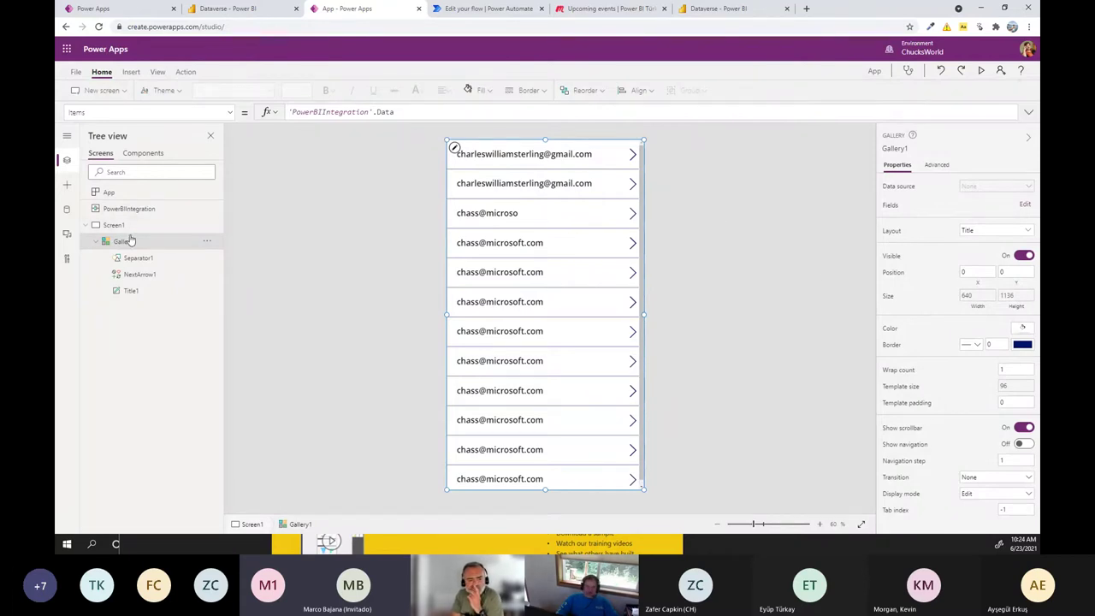
# Set the gallery's Title1 field to crd9b_name and switch back to the Dataverse report in Power BI.
pyautogui.click(1025, 205)
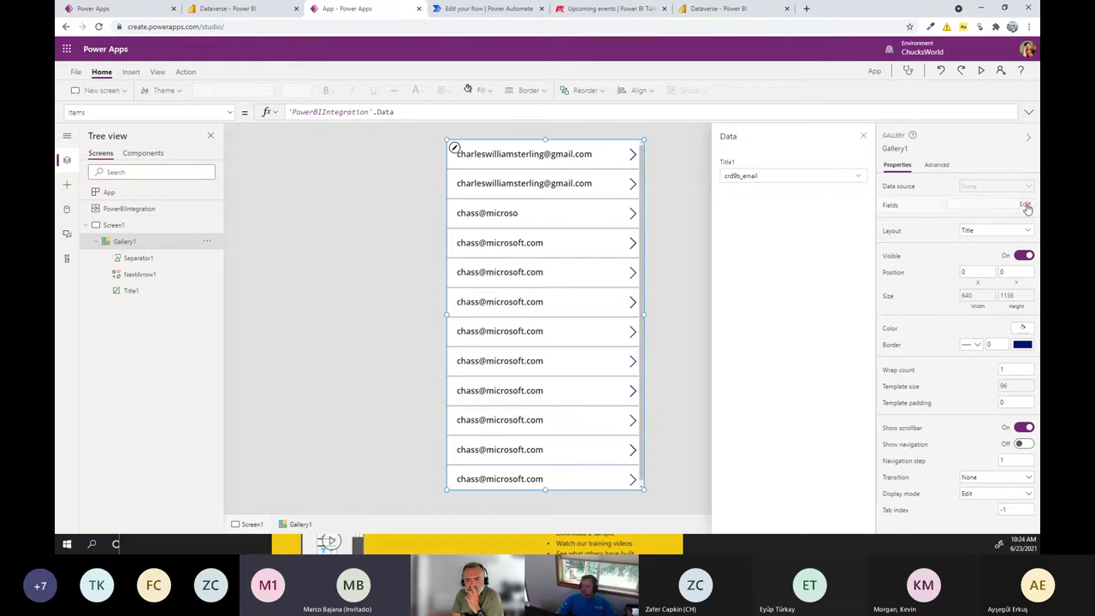
pyautogui.click(807, 179)
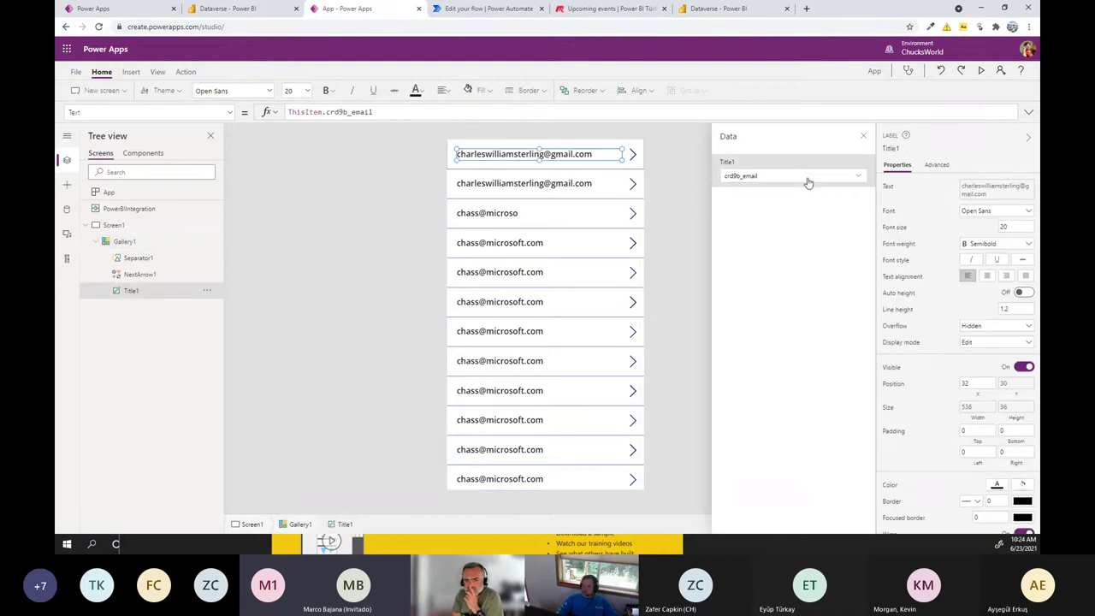
pyautogui.click(863, 182)
pyautogui.click(750, 220)
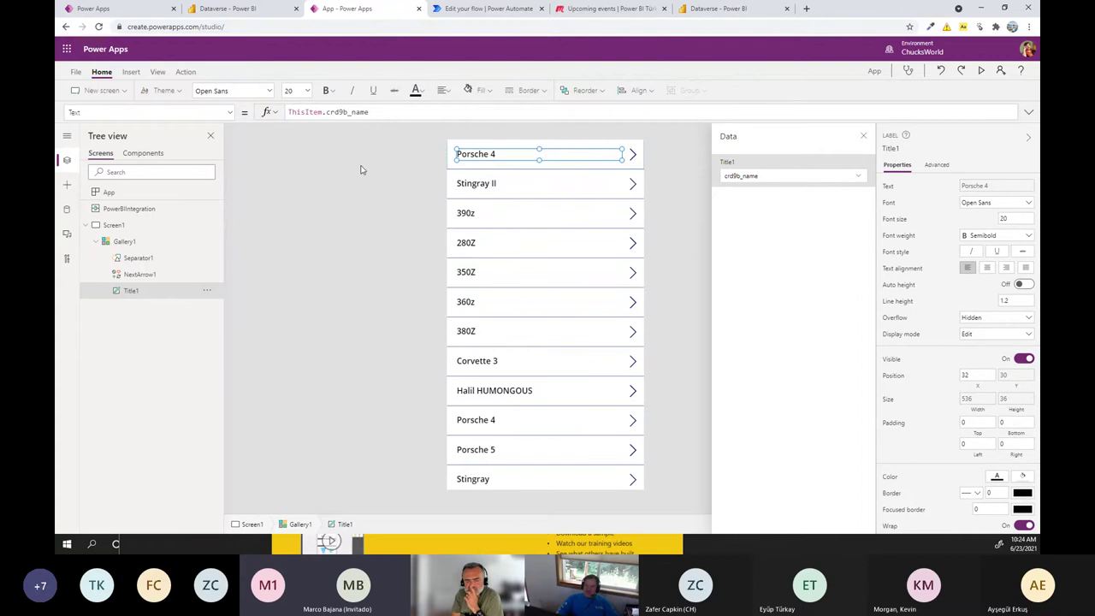
pyautogui.click(235, 9)
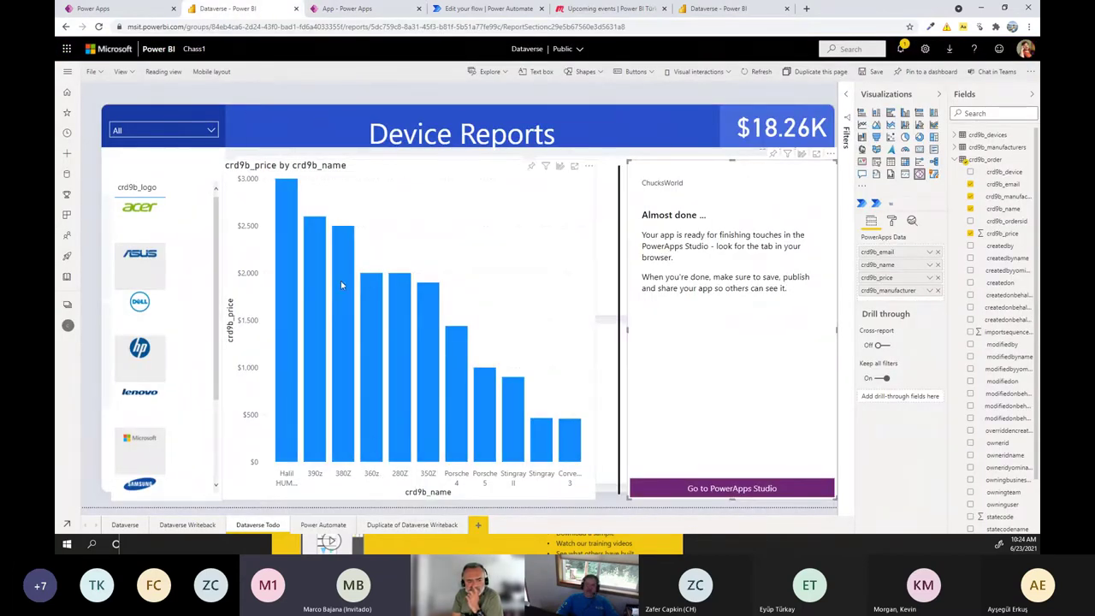
# Switch to Power Apps Studio, set the gallery's Title1 field to crd9b_price, and delete Gallery1 from Screen1.
pyautogui.click(371, 9)
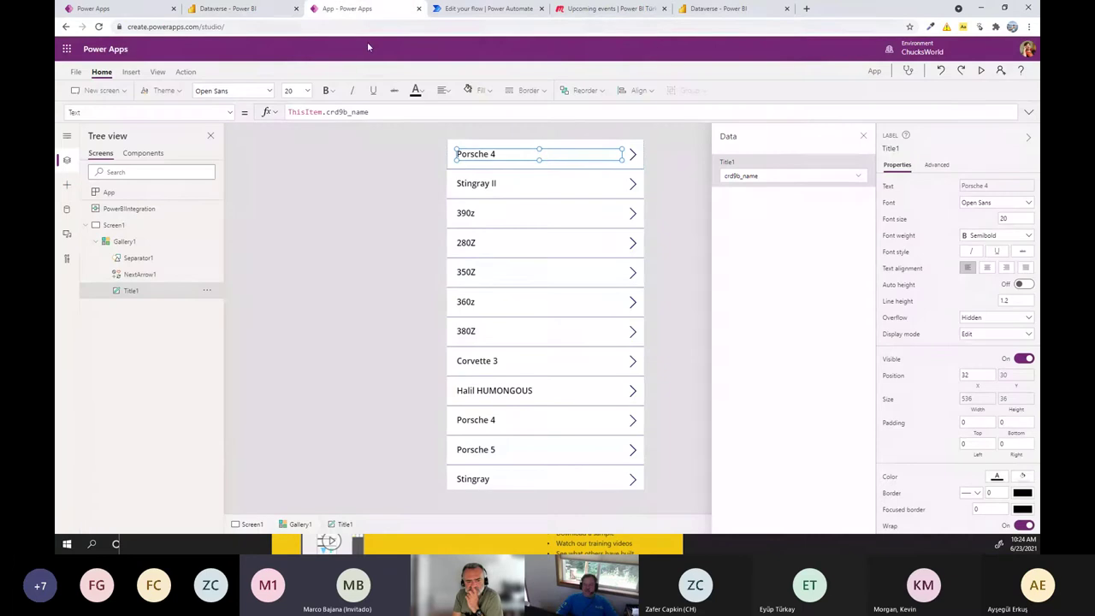
pyautogui.click(837, 180)
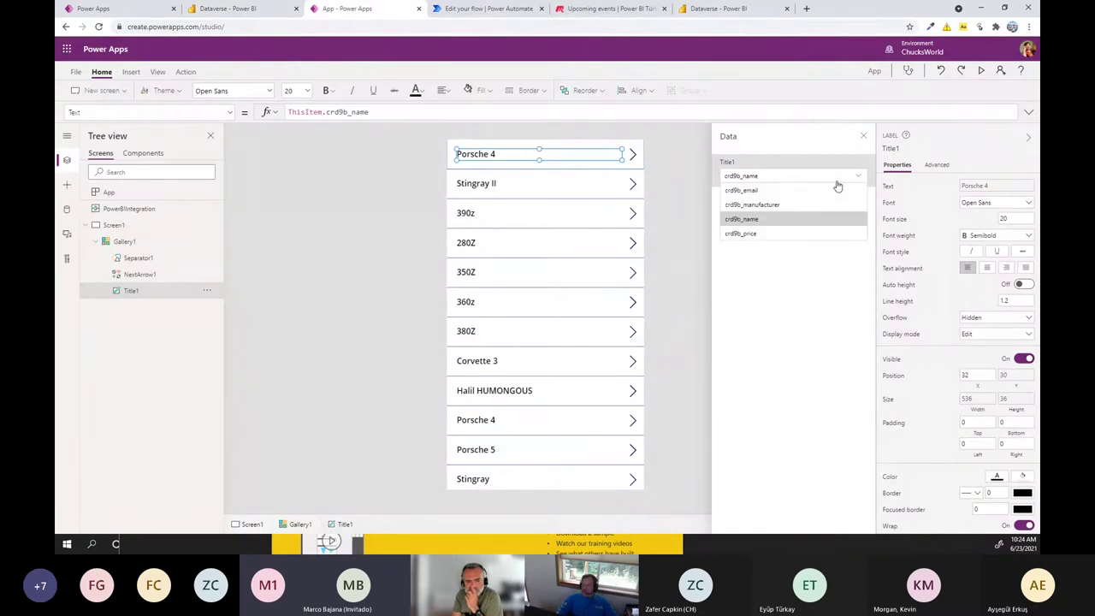
pyautogui.click(762, 235)
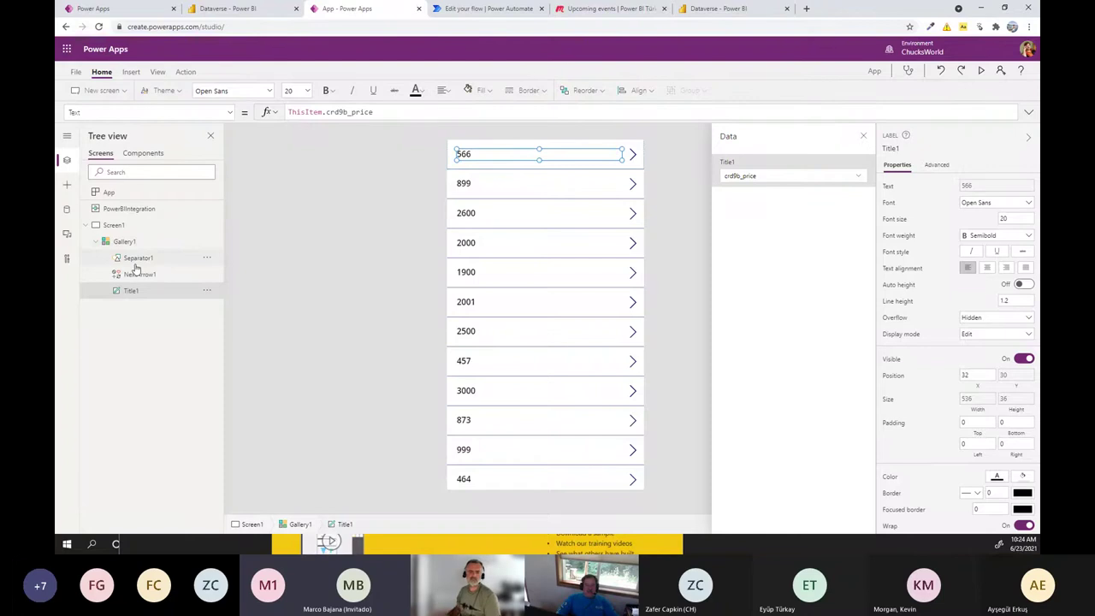
pyautogui.click(124, 242)
pyautogui.press('Delete')
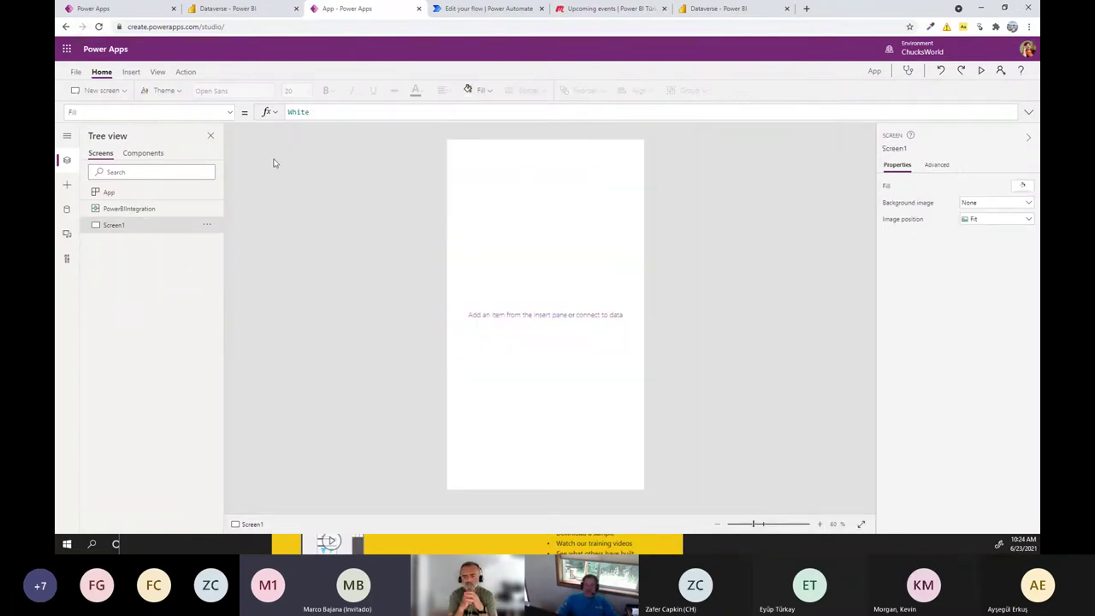
# Insert a button near the bottom of Screen1, about 280 wide and 176 high, and set its text to Add.
pyautogui.click(131, 72)
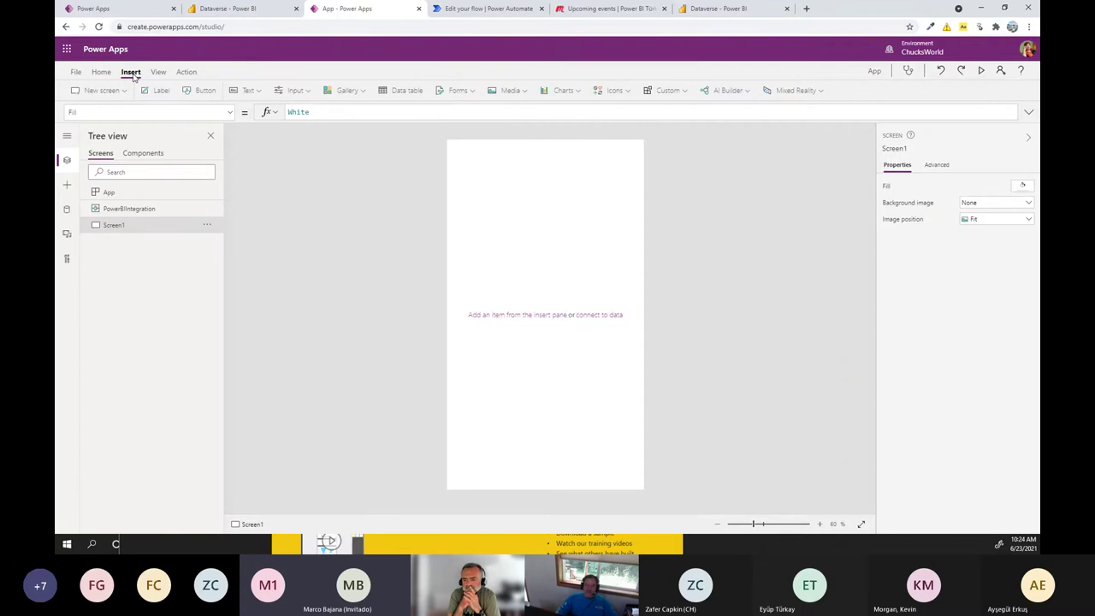
pyautogui.click(228, 9)
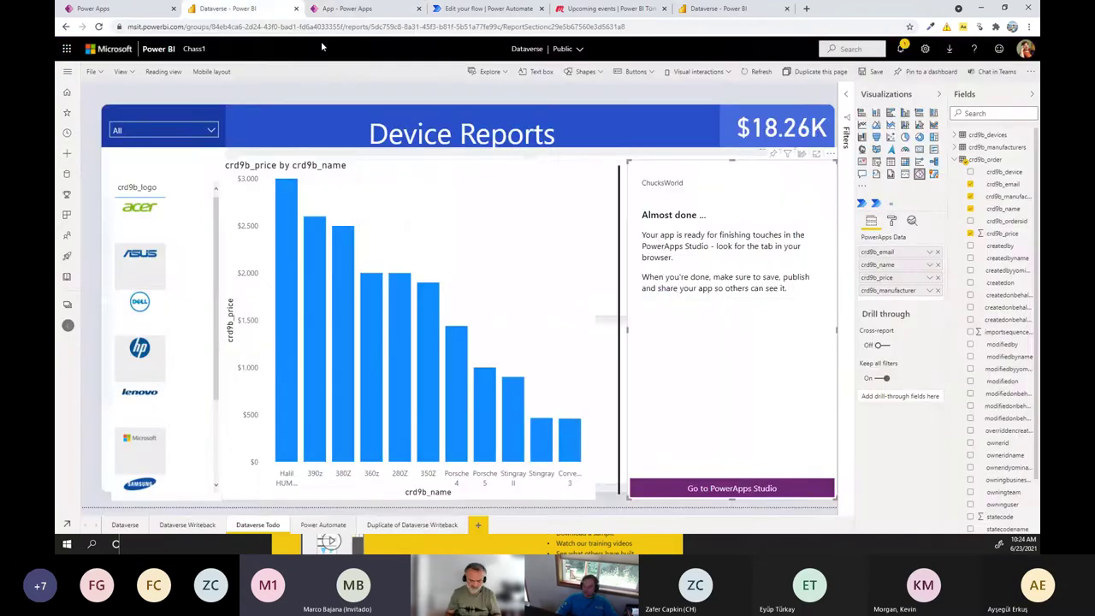
pyautogui.click(332, 8)
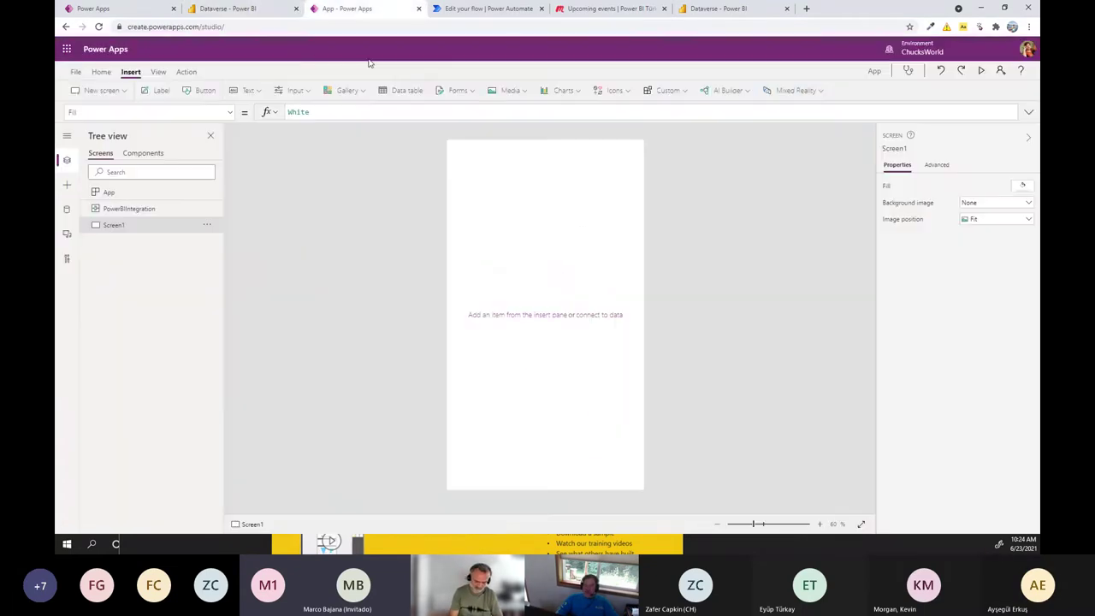
pyautogui.click(201, 91)
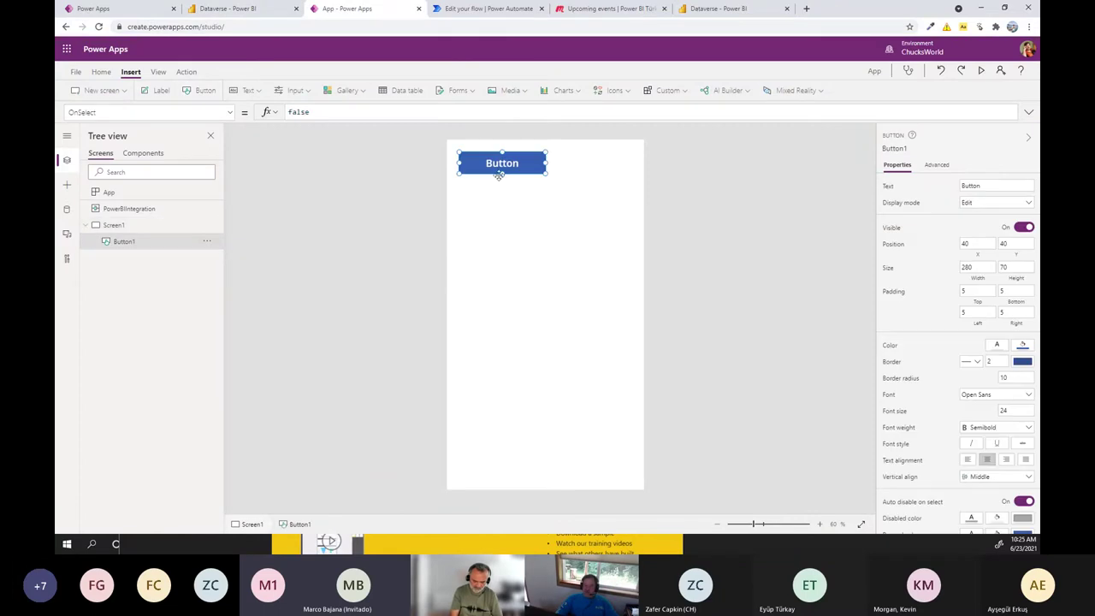
pyautogui.moveTo(502, 174); pyautogui.dragTo(500, 446)
pyautogui.click(981, 184)
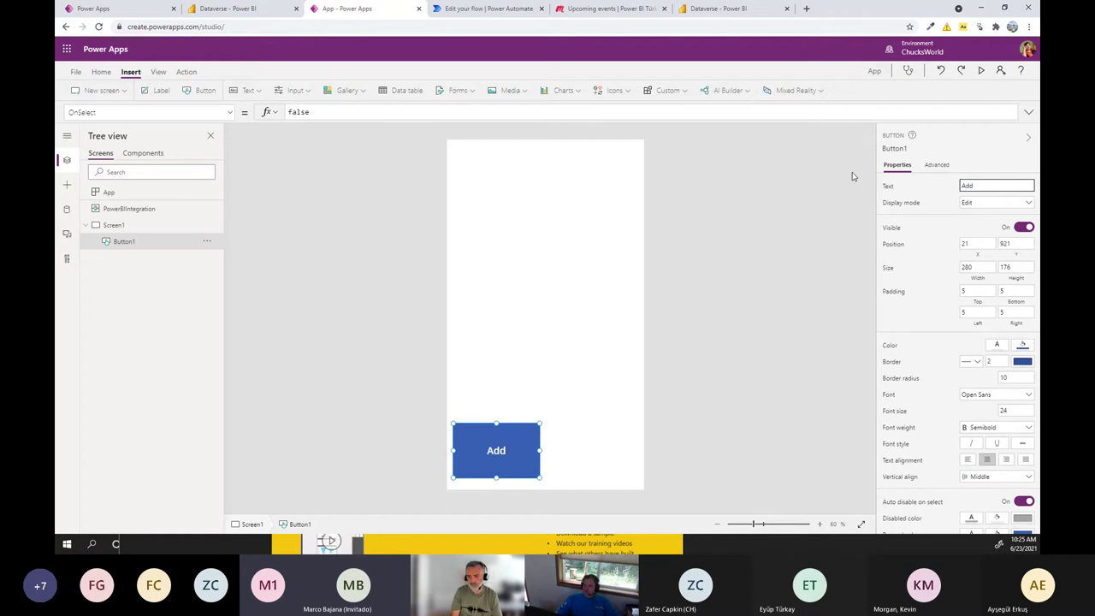
# Duplicate the Add button, place the copy beside it on the same row, and set its text to Save.
pyautogui.click(517, 457)
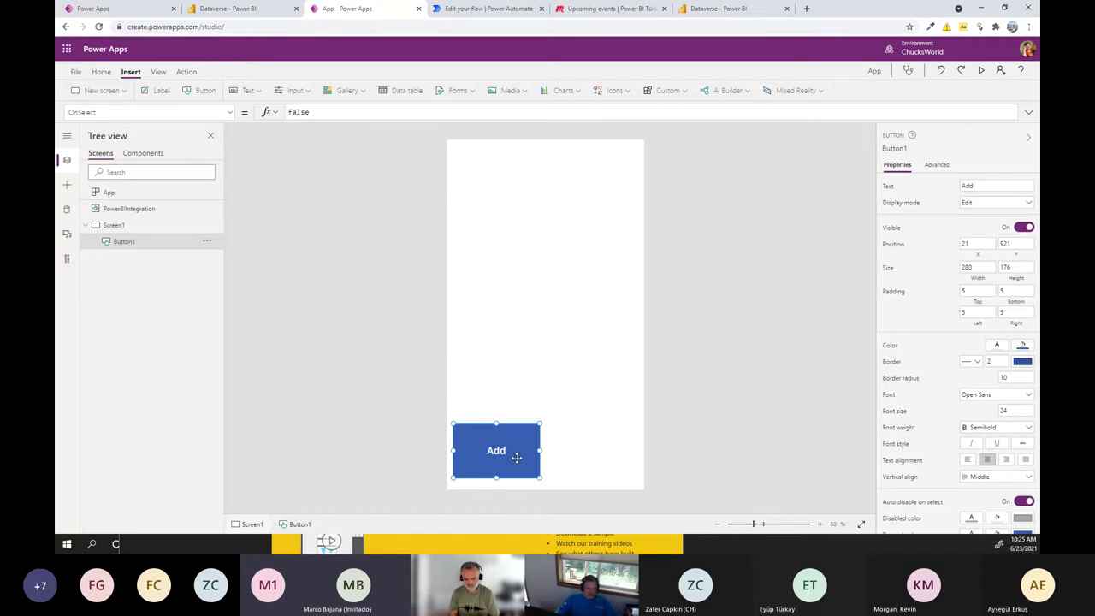
pyautogui.hotkey('ctrl', 'c')
pyautogui.hotkey('ctrl', 'v')
pyautogui.moveTo(517, 458); pyautogui.dragTo(615, 450)
pyautogui.doubleClick(982, 182)
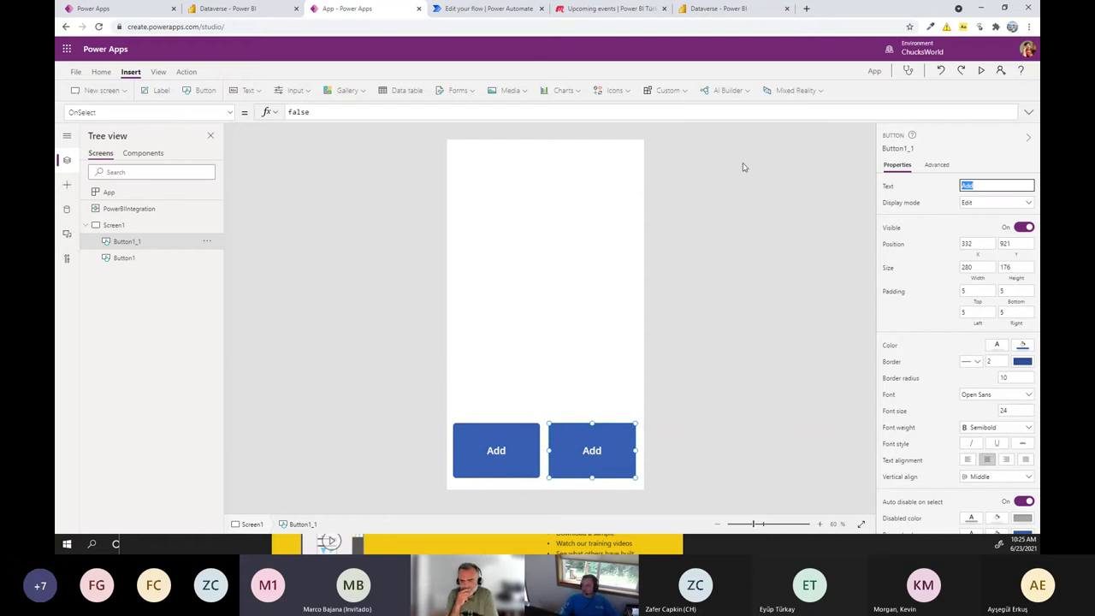
pyautogui.write('s')
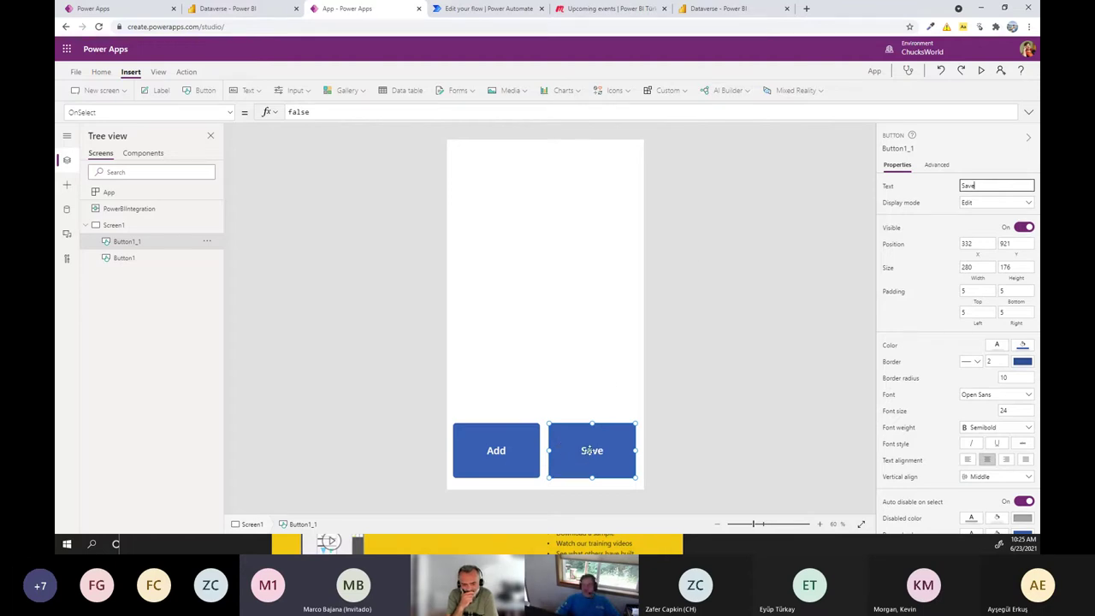
pyautogui.click(558, 327)
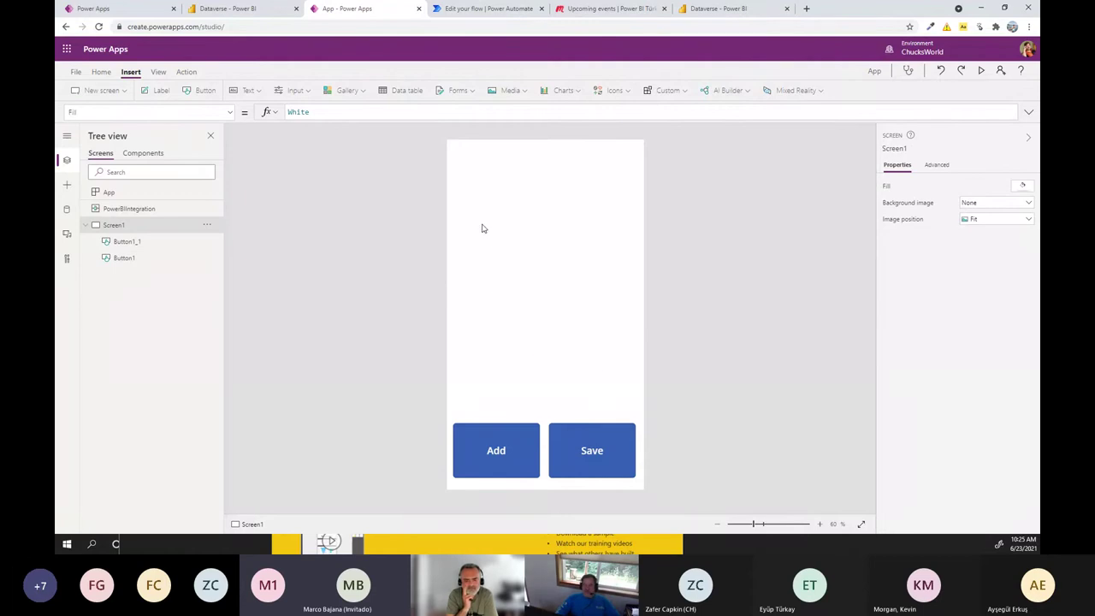
# Insert an edit form above the two buttons and extend its height to about 733.
pyautogui.click(466, 91)
pyautogui.click(454, 112)
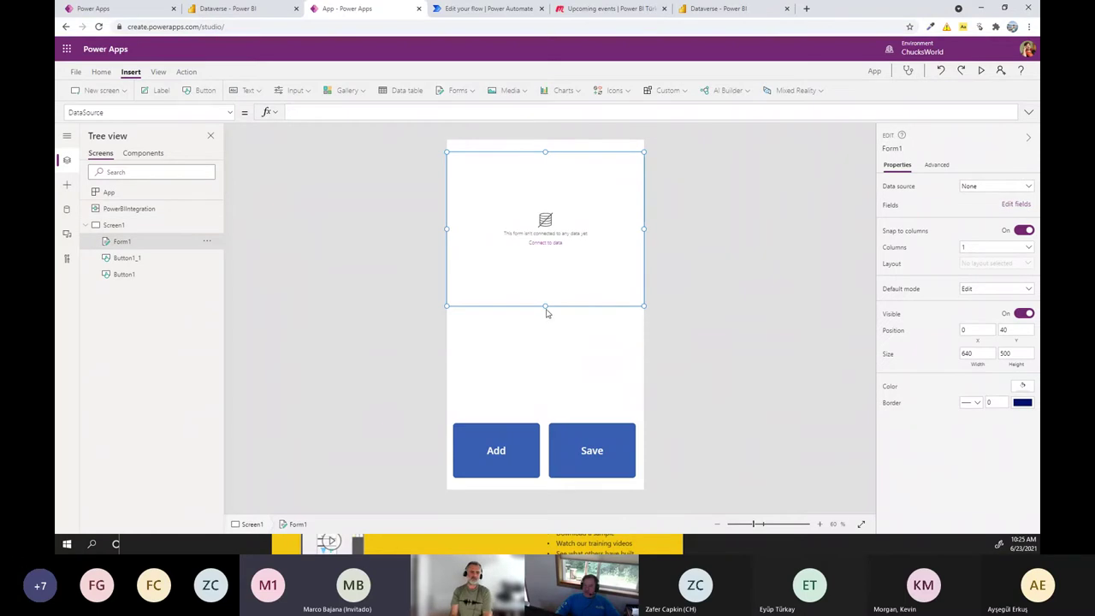
pyautogui.moveTo(545, 310); pyautogui.dragTo(547, 379)
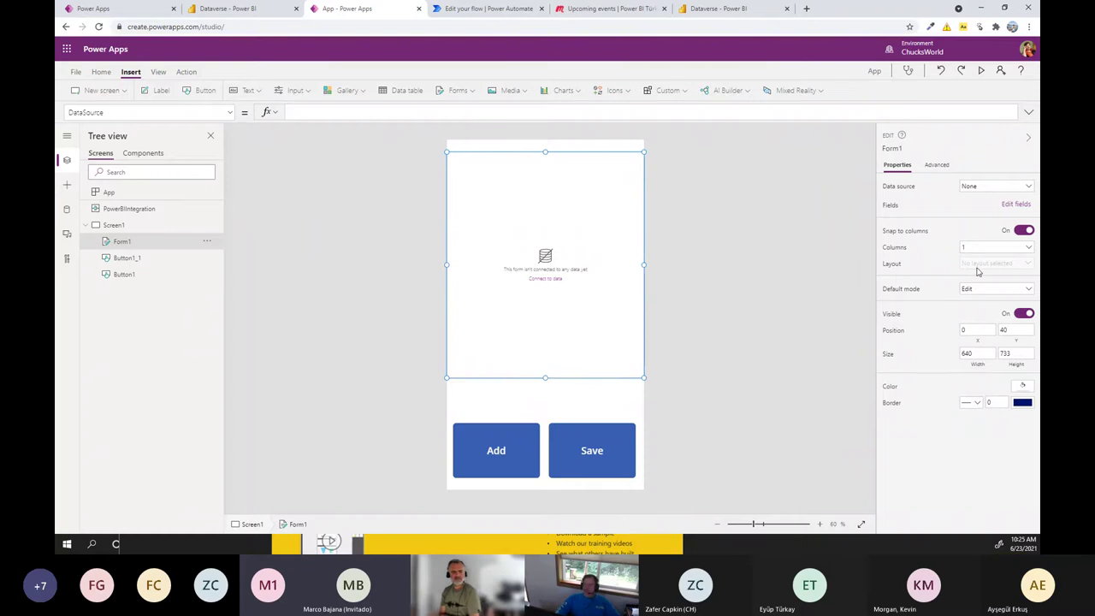
# Examine the tables and connectors available as data sources for the form.
pyautogui.click(1008, 189)
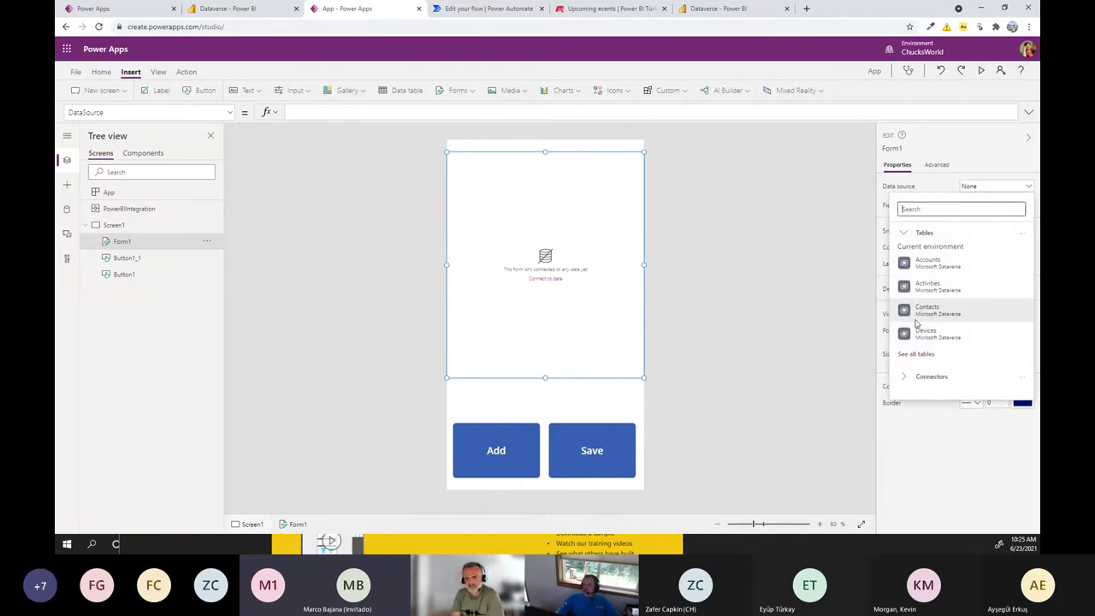
pyautogui.moveTo(916, 319)
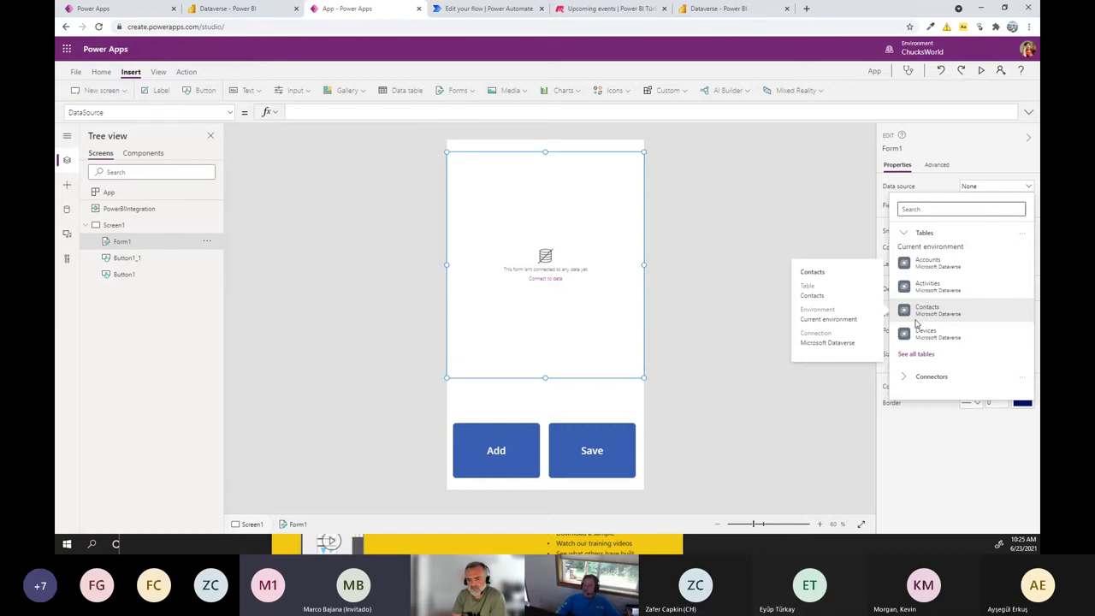
pyautogui.click(931, 376)
pyautogui.scroll(-3, 932, 379)
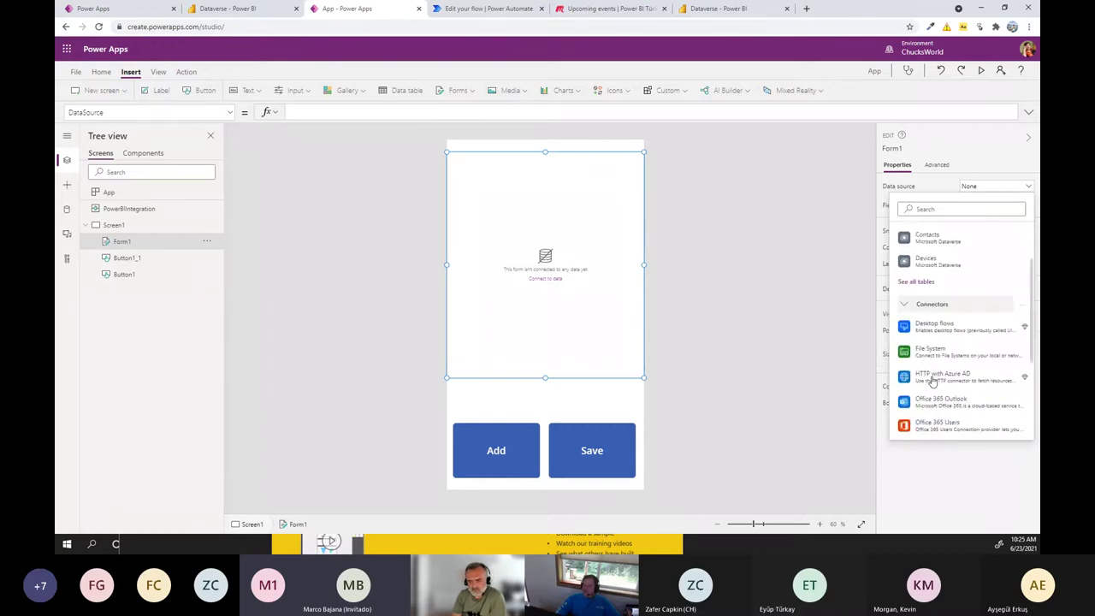
pyautogui.scroll(-2, 933, 379)
pyautogui.moveTo(932, 381)
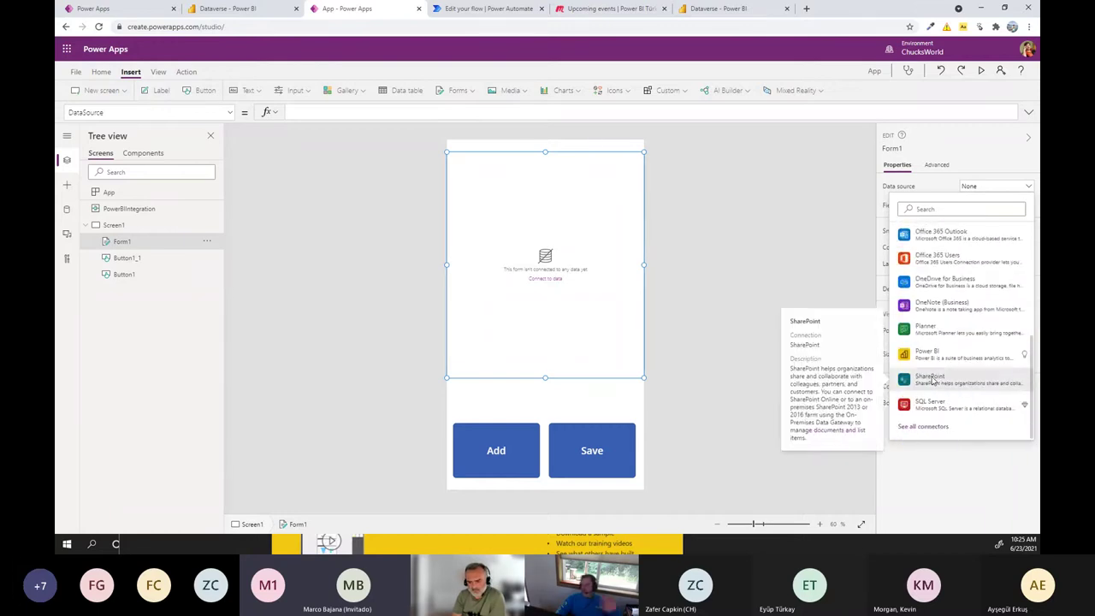
pyautogui.scroll(3, 932, 381)
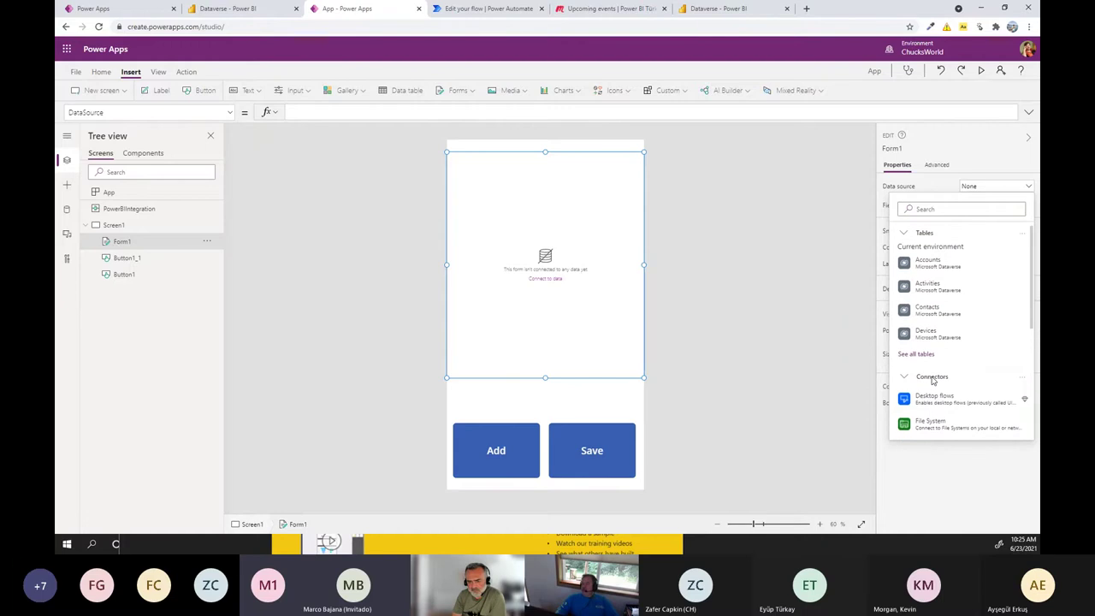
pyautogui.scroll(-3, 933, 382)
pyautogui.scroll(5, 932, 381)
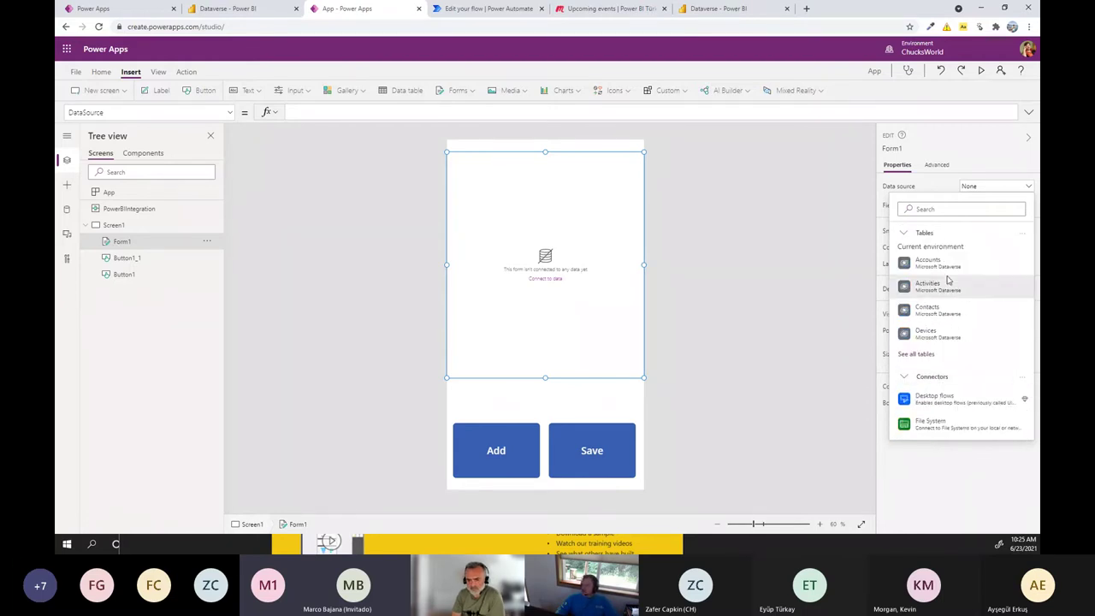
# Search the data sources for order and connect the form to the Orders Dataverse table.
pyautogui.click(933, 209)
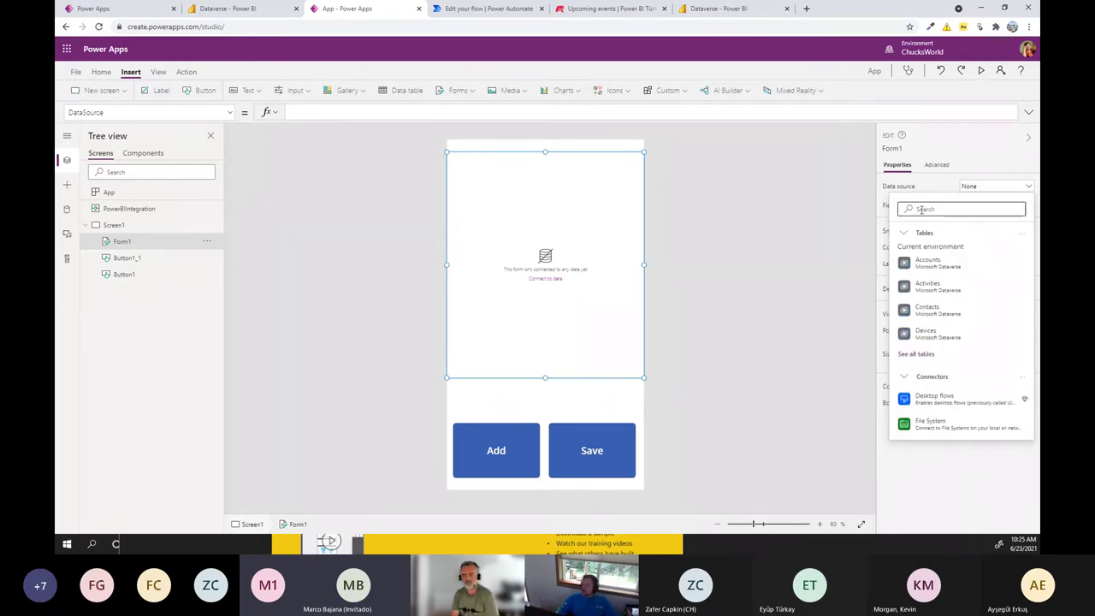
pyautogui.click(229, 10)
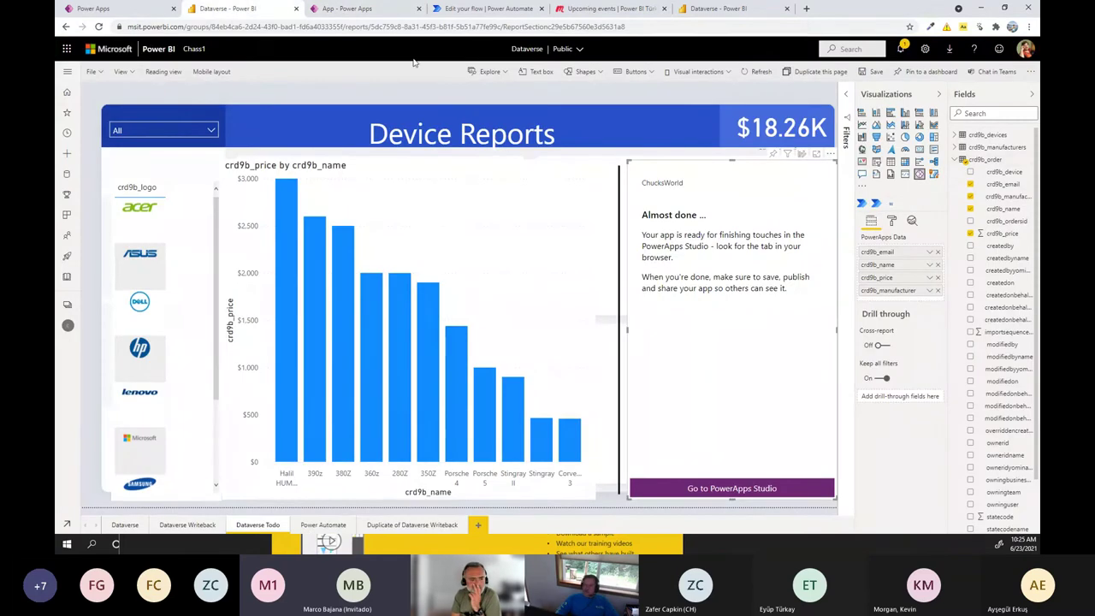
pyautogui.hotkey('ctrl', 'Tab')
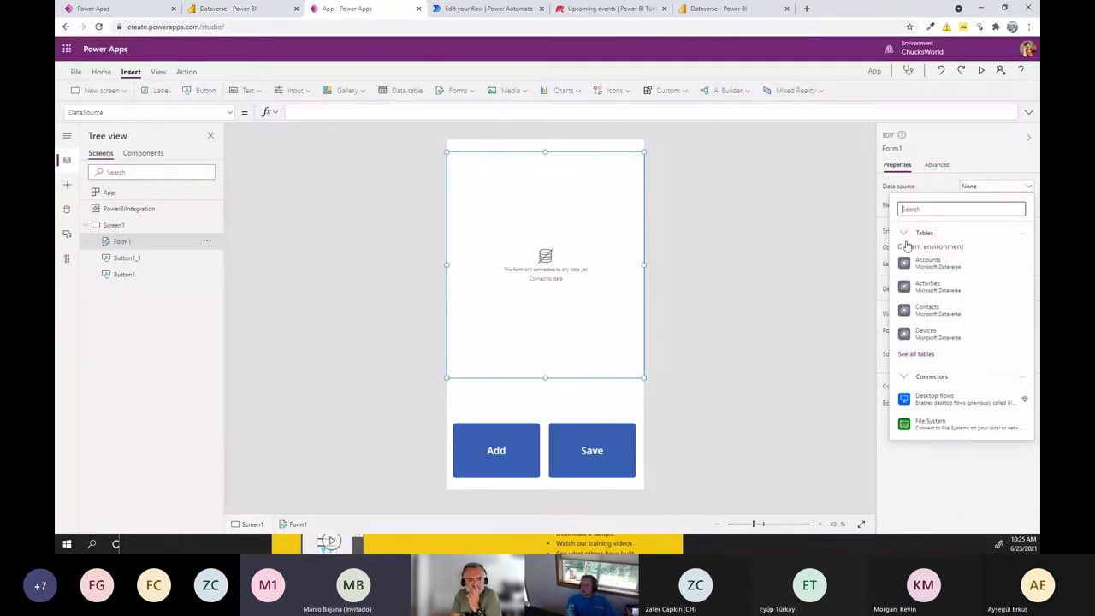
pyautogui.write('order')
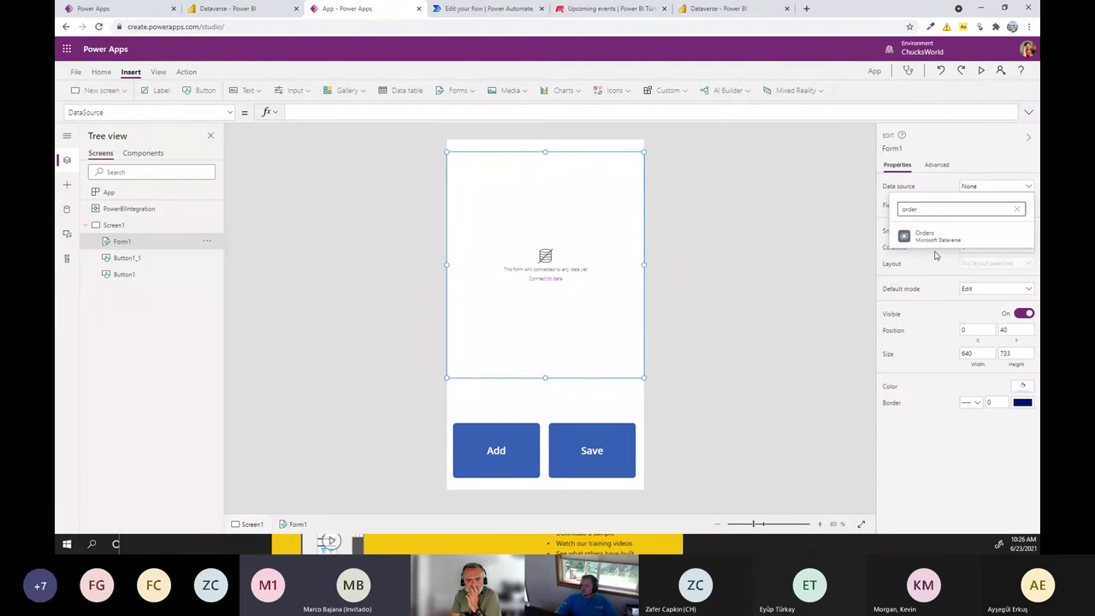
pyautogui.click(936, 245)
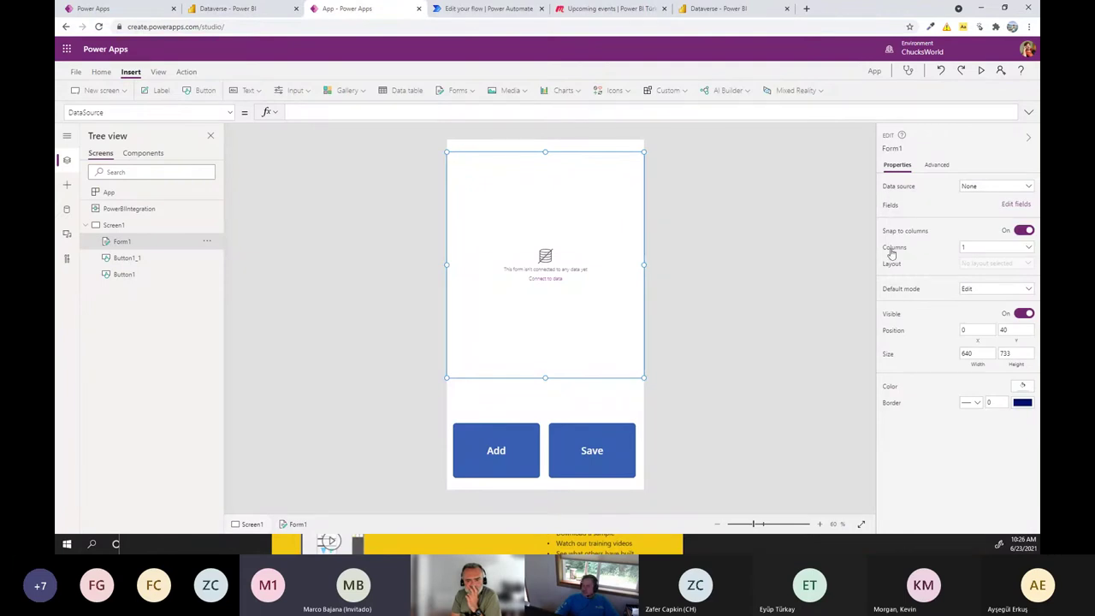
# Edit the form's fields and remove the Created On field.
pyautogui.click(1013, 204)
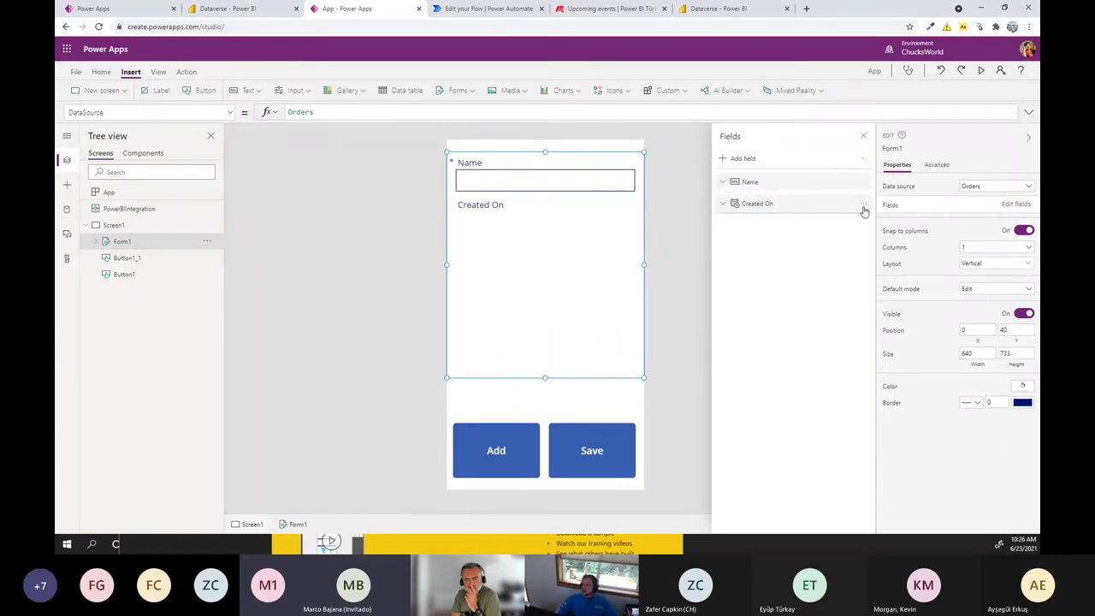
pyautogui.click(863, 203)
pyautogui.click(892, 256)
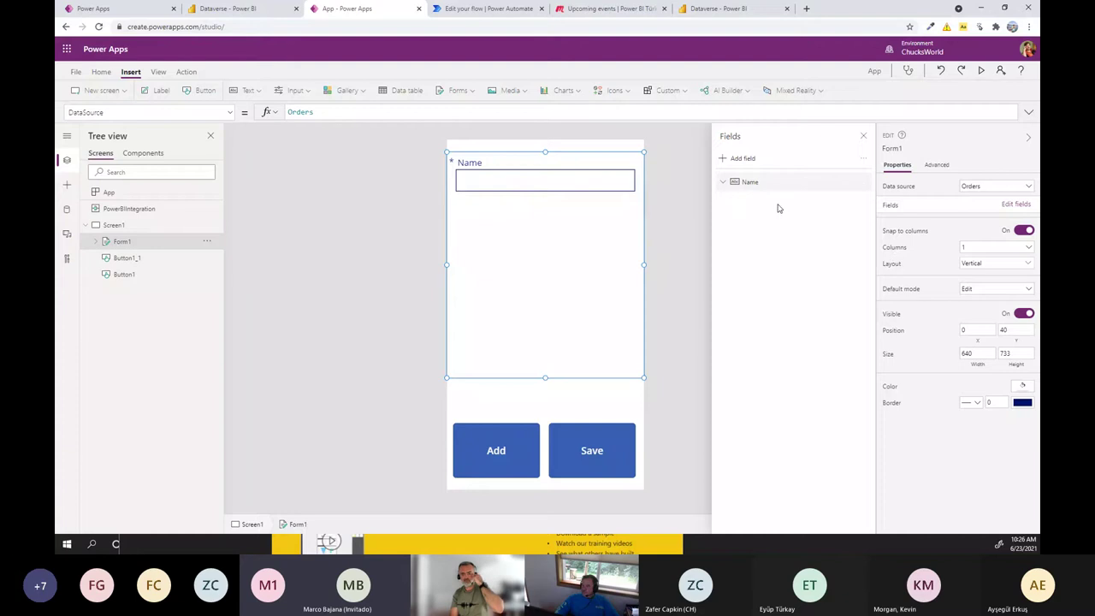
# Add the email, Manufacturer and price fields to the form.
pyautogui.click(741, 158)
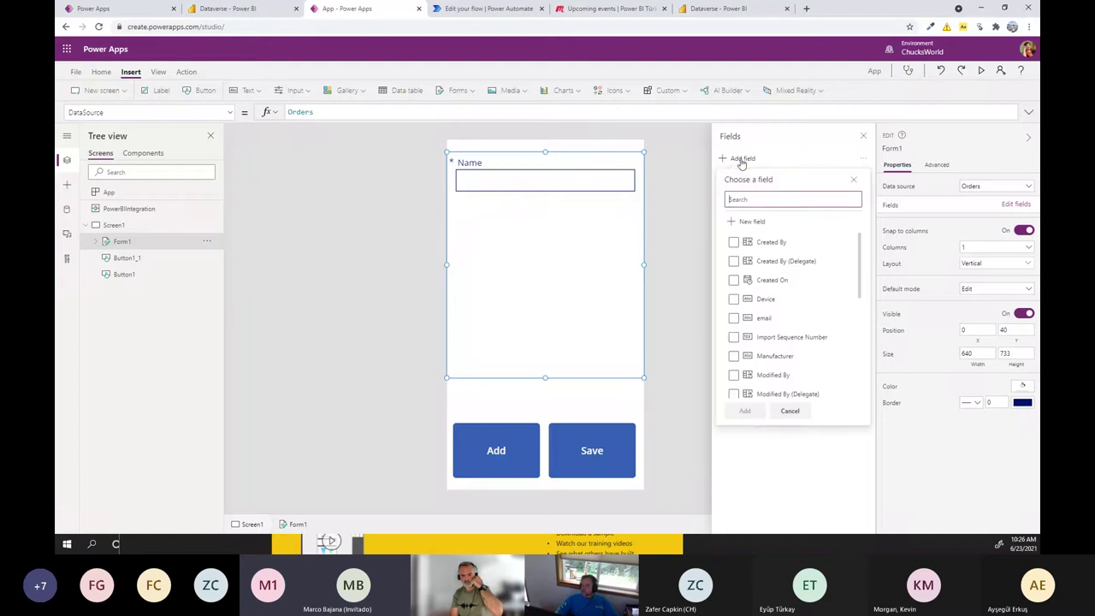
pyautogui.click(733, 318)
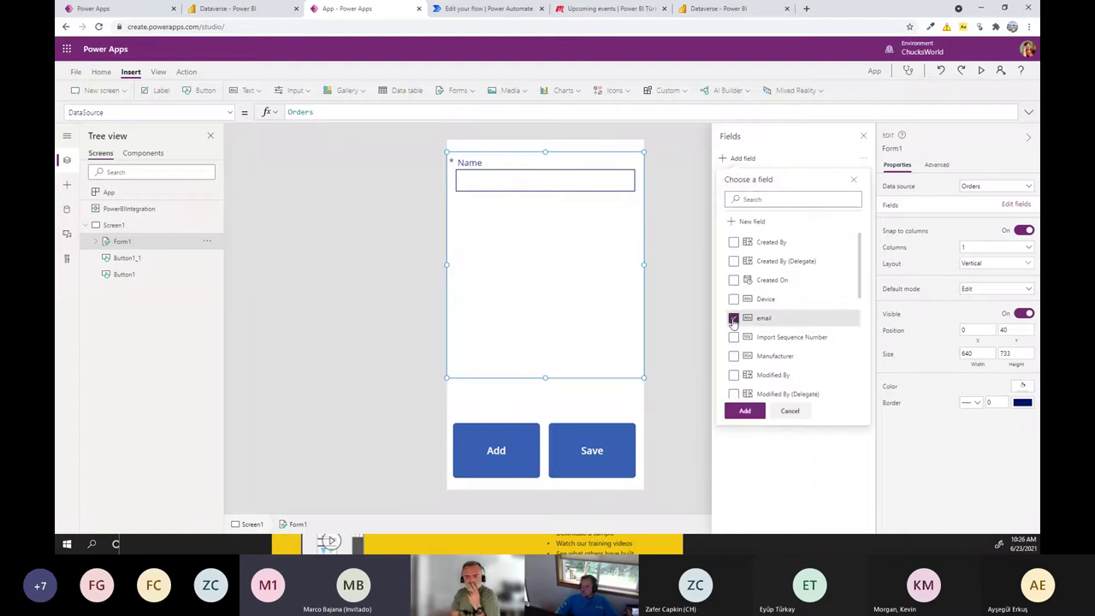
pyautogui.scroll(-3, 731, 351)
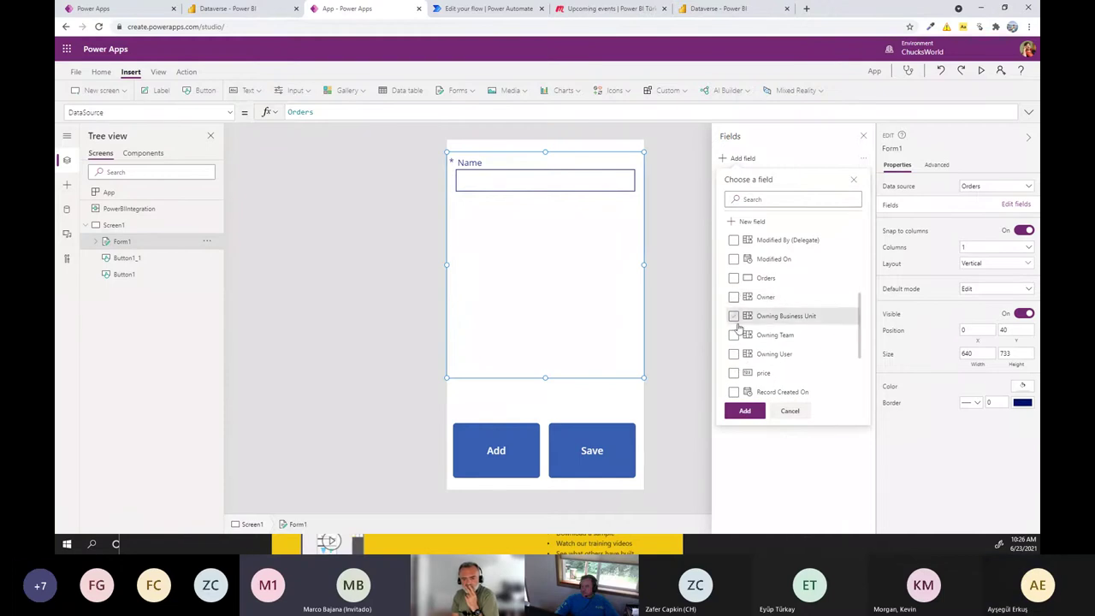
pyautogui.click(733, 373)
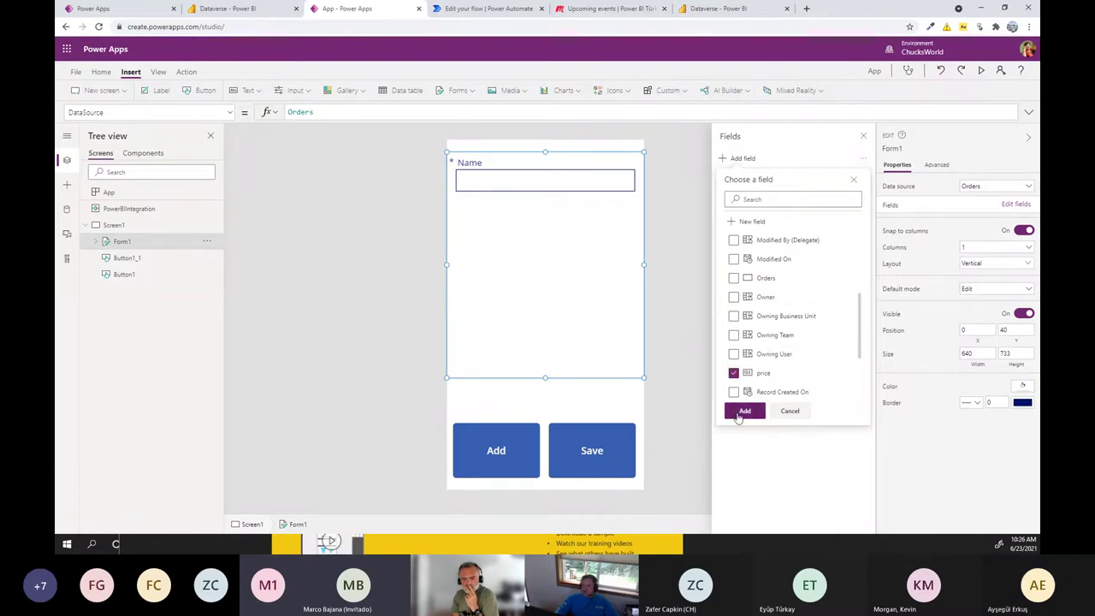
pyautogui.click(744, 411)
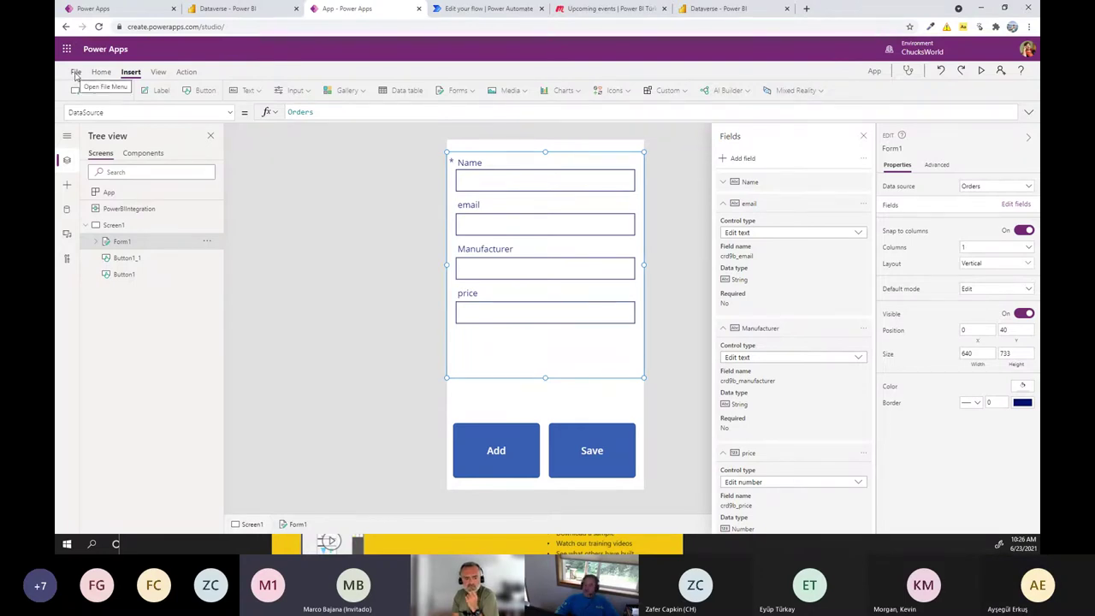
# Set the Add button's OnSelect formula to NewForm(Form1).
pyautogui.click(599, 448)
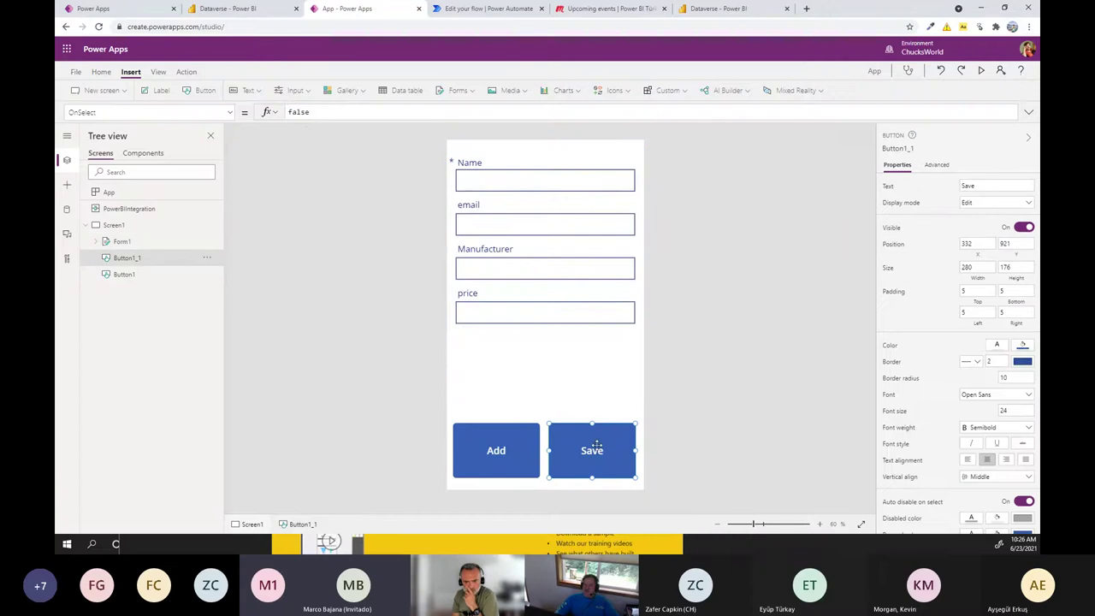
pyautogui.doubleClick(308, 112)
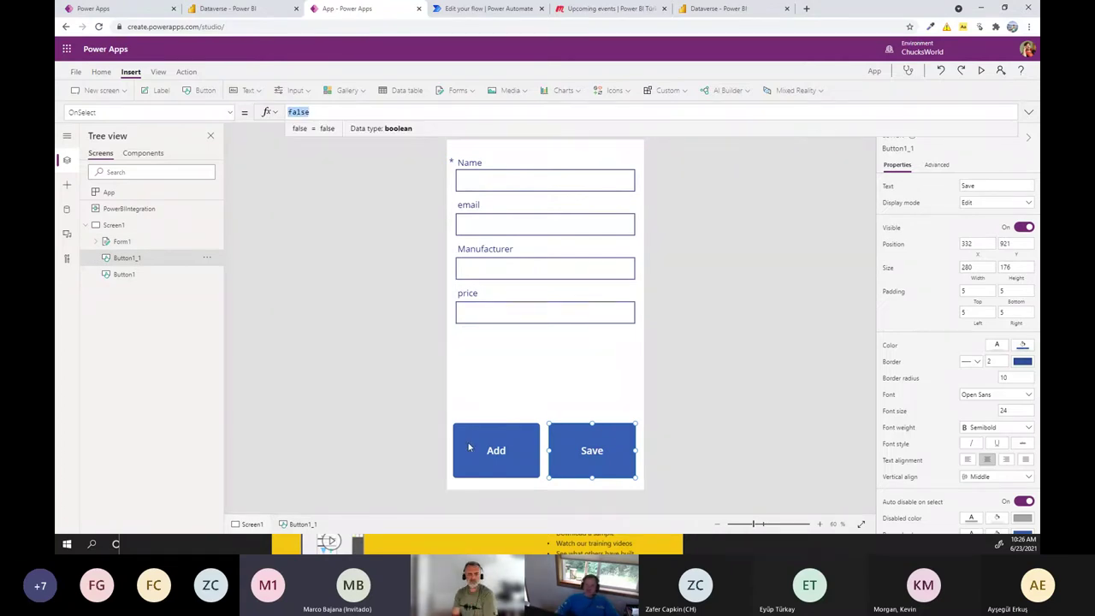
pyautogui.click(460, 439)
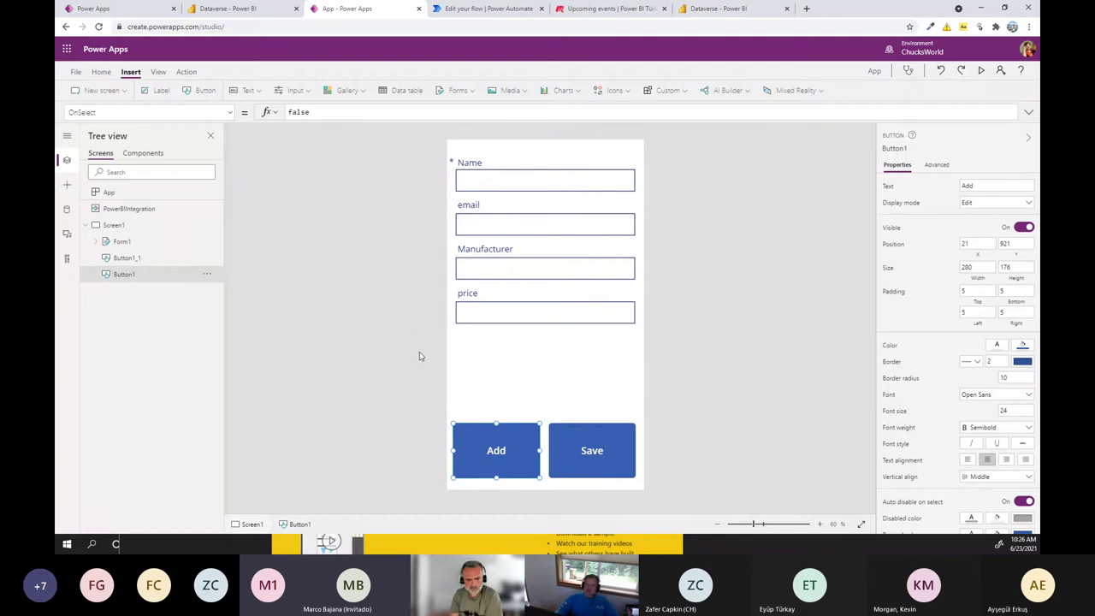
pyautogui.click(322, 112)
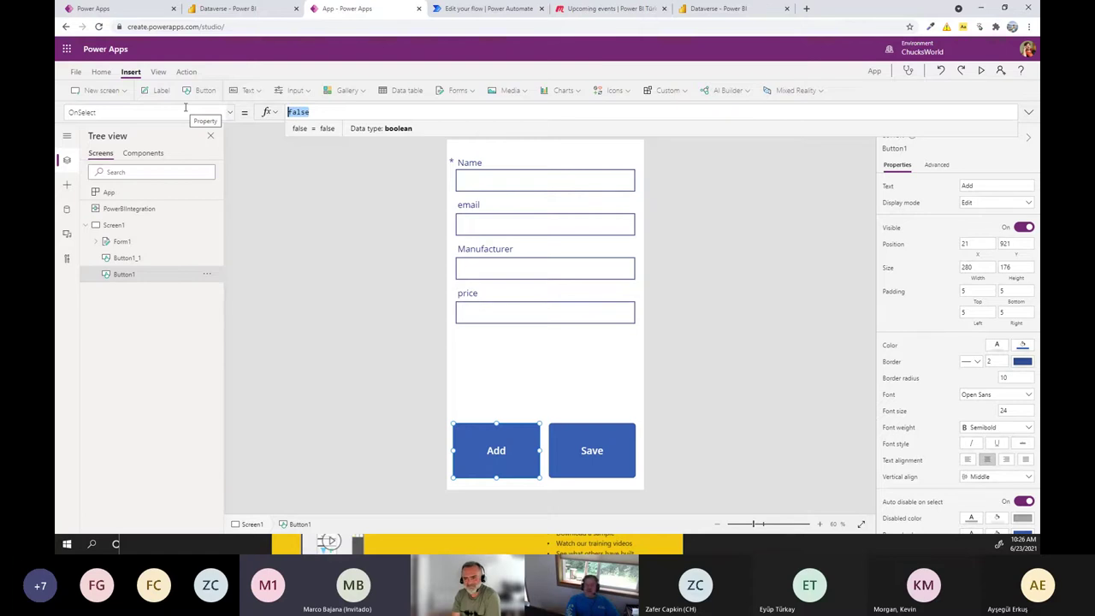
pyautogui.write('new')
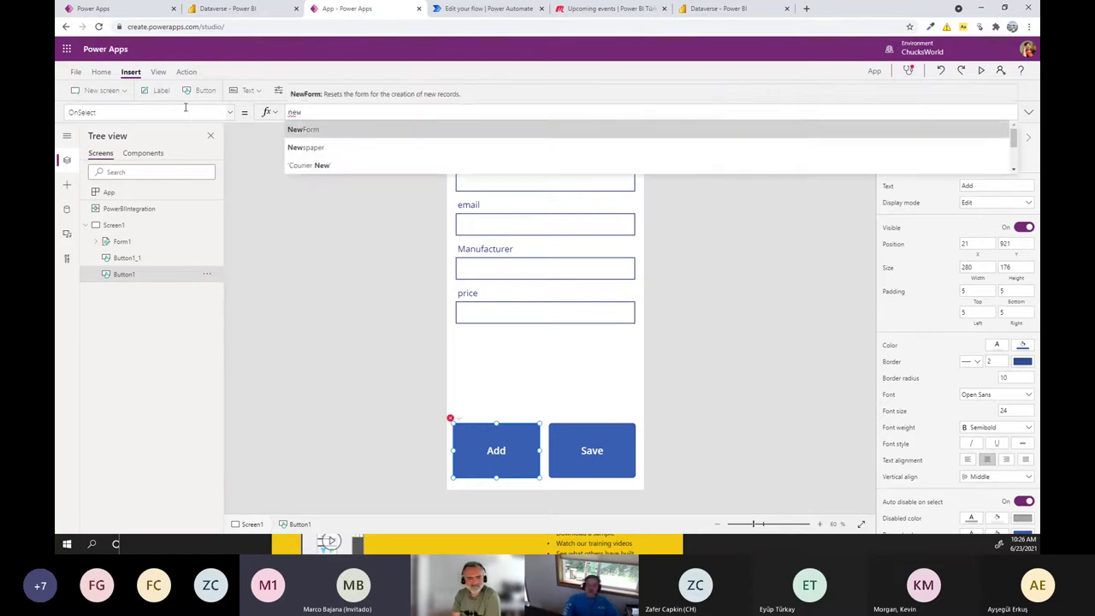
pyautogui.press('Tab')
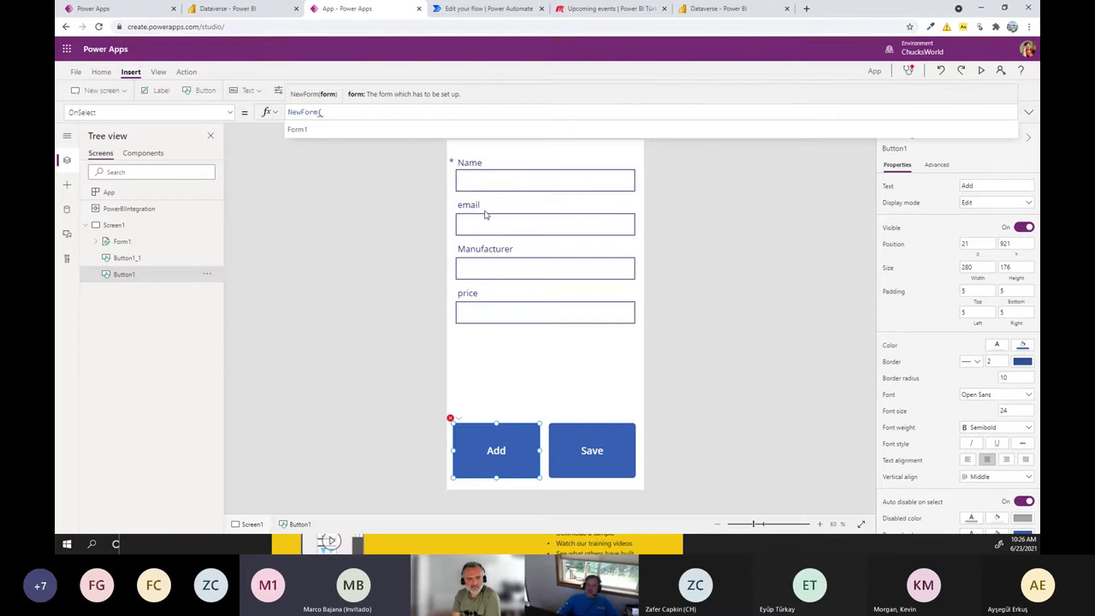
pyautogui.press('Tab')
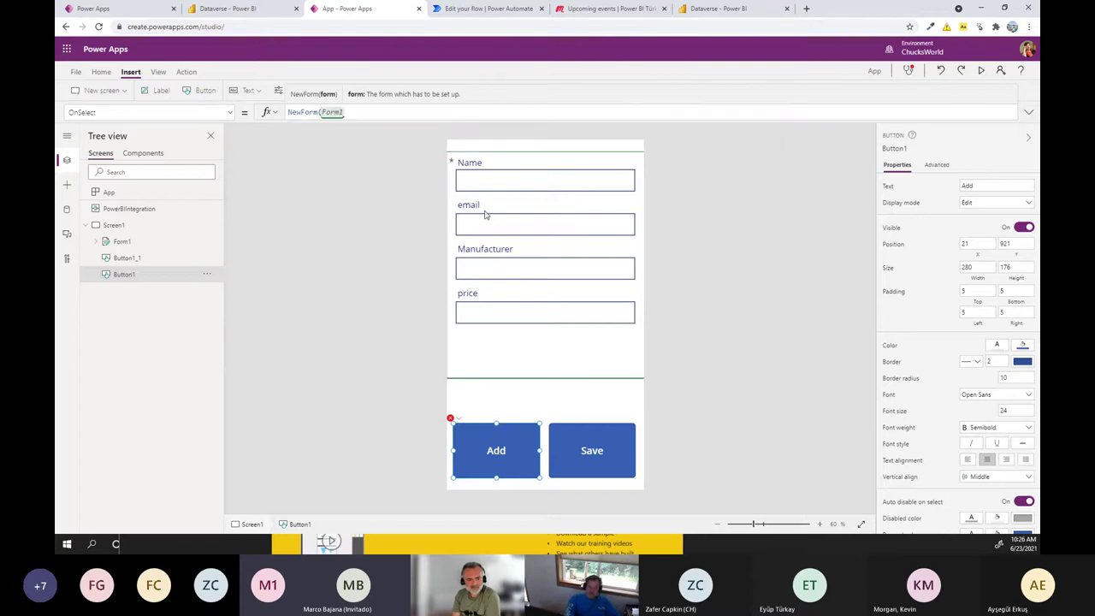
pyautogui.write(')')
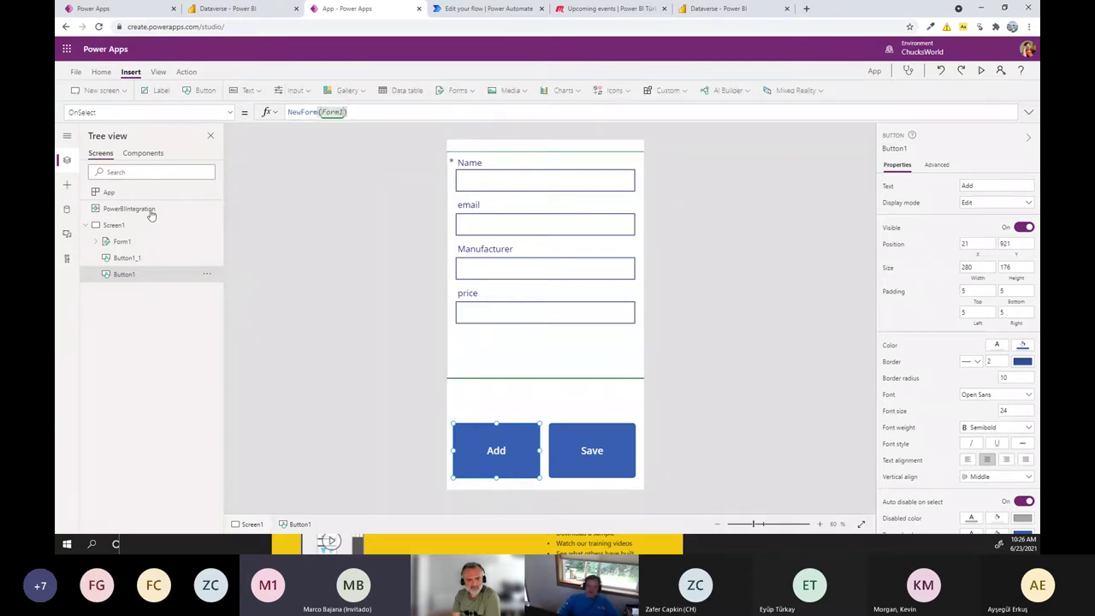
# Rename Form1 as Oderform and check the form reference in the Add button's formula.
pyautogui.doubleClick(129, 243)
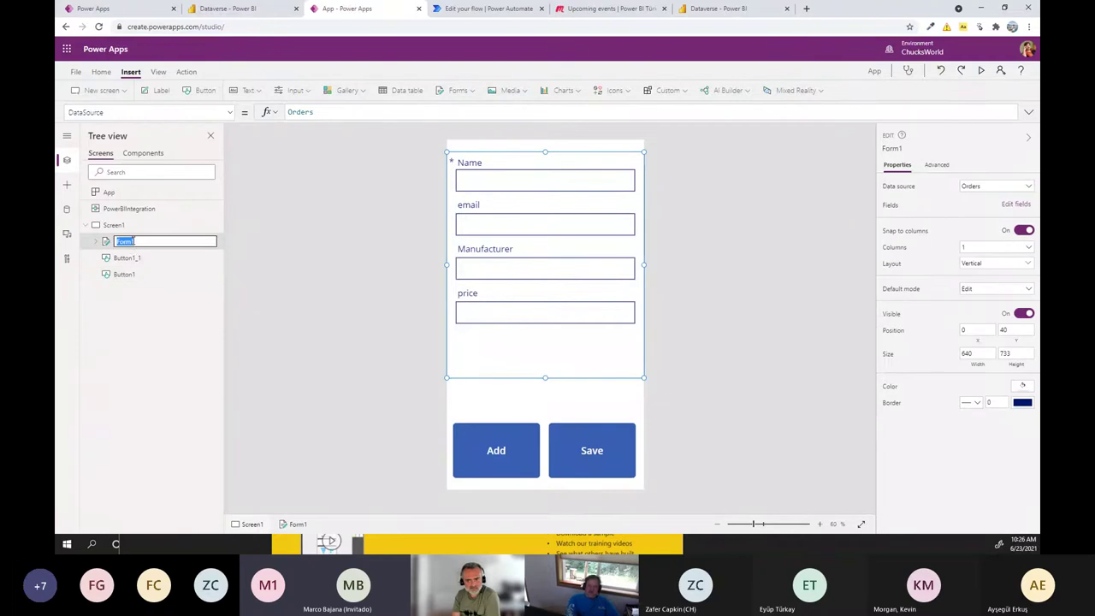
pyautogui.write('Oder')
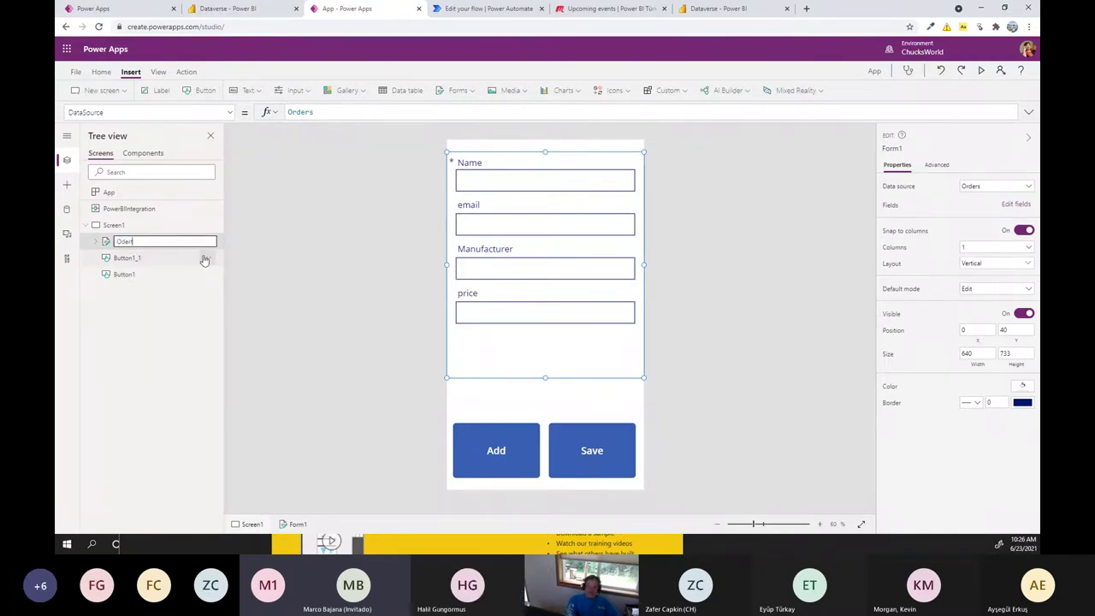
pyautogui.write('form')
pyautogui.press('Return')
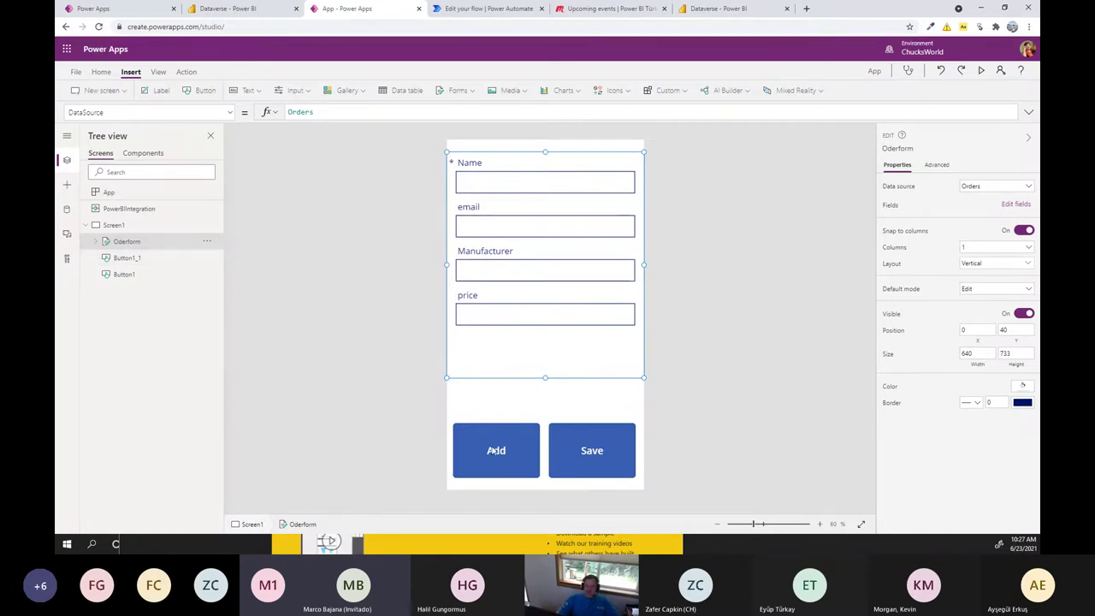
pyautogui.click(466, 466)
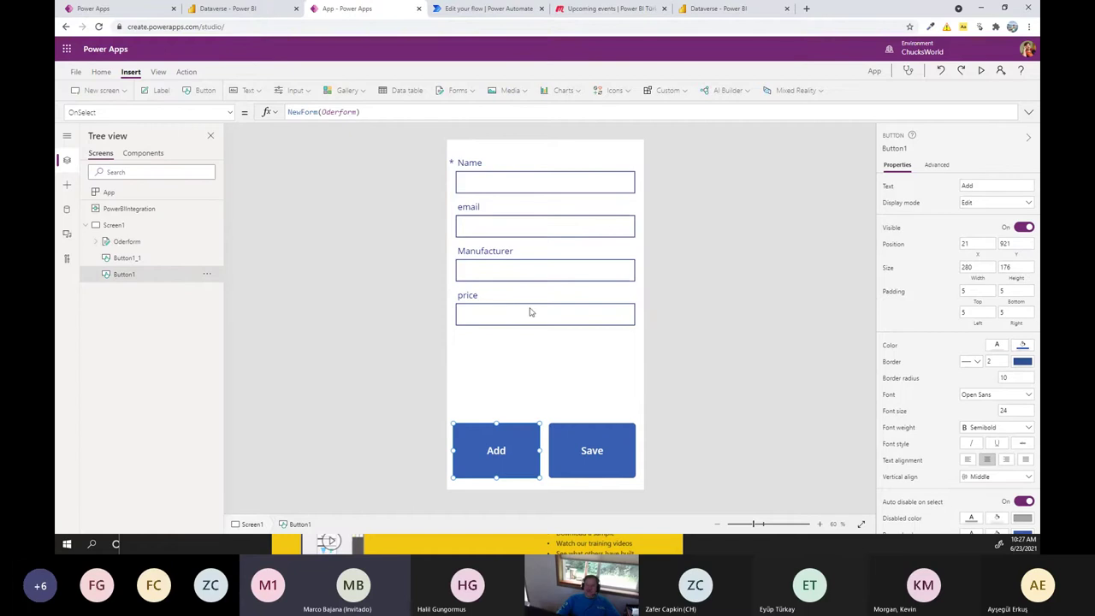
# Set the Save button's OnSelect formula to SubmitForm(Oderform).
pyautogui.click(610, 450)
pyautogui.doubleClick(323, 112)
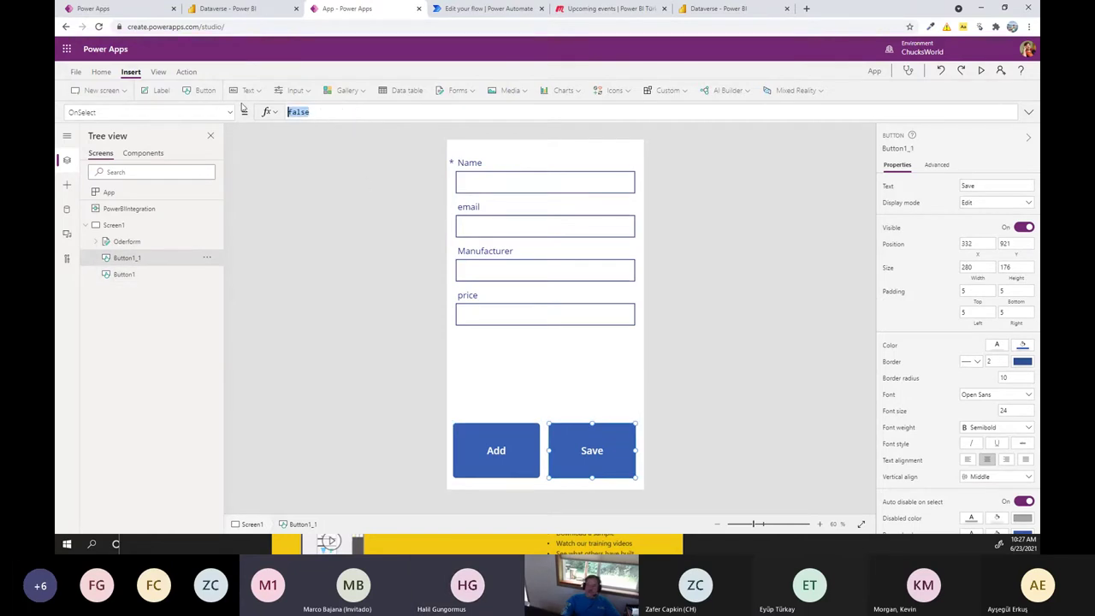
pyautogui.write('sub')
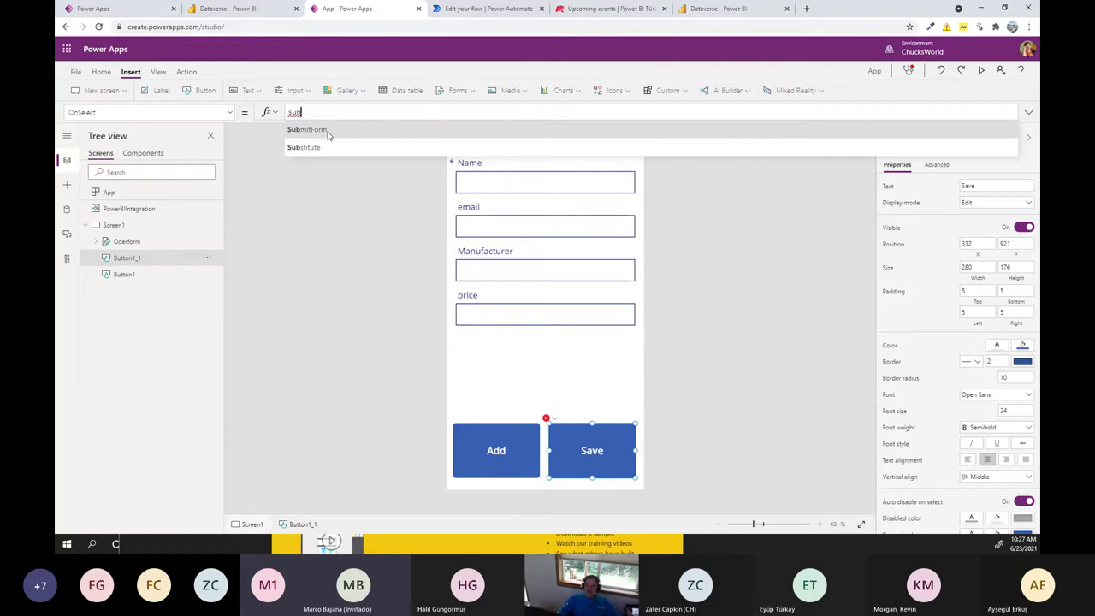
pyautogui.press('Tab')
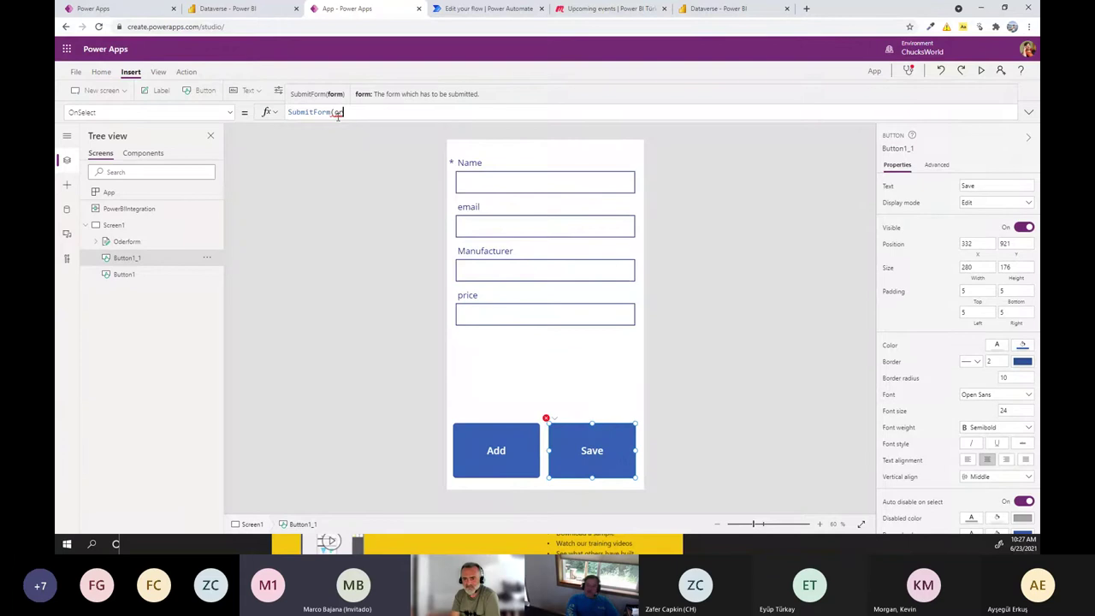
pyautogui.write('d')
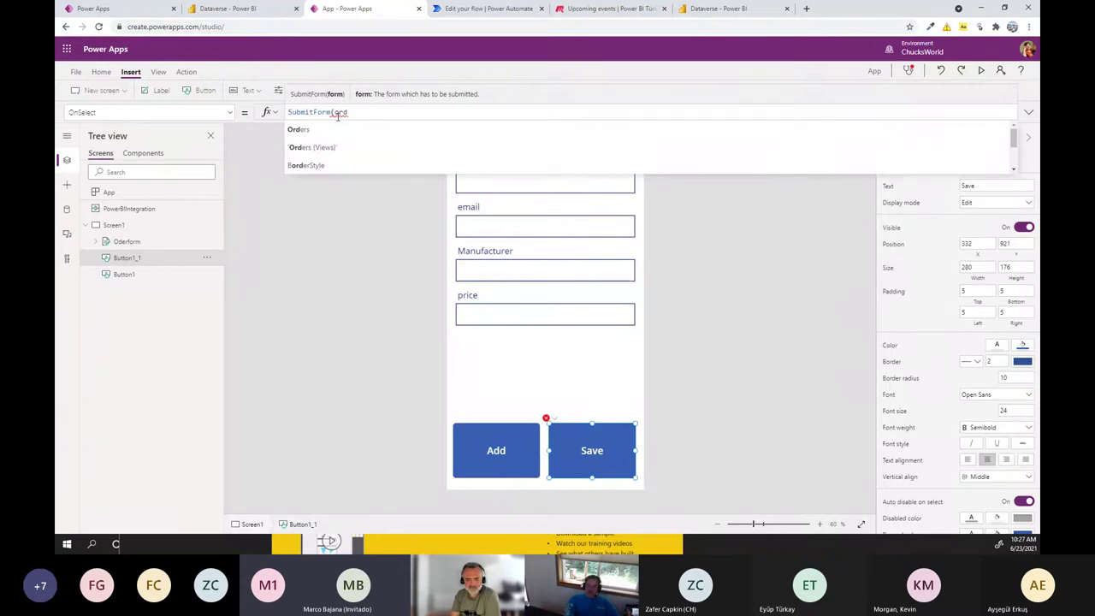
pyautogui.write('e')
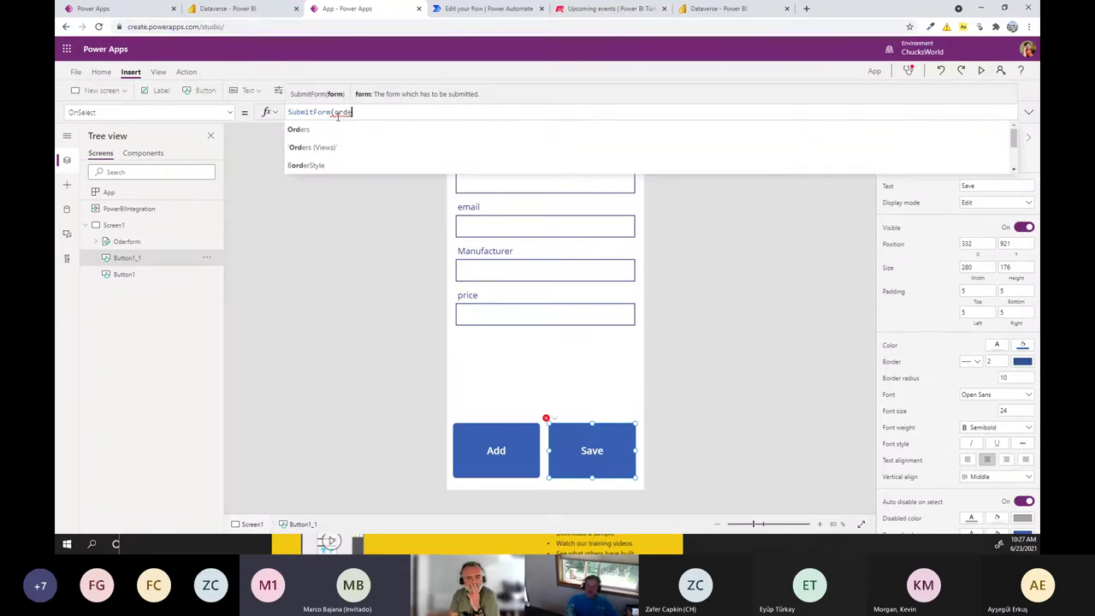
pyautogui.press('BackSpace')
pyautogui.press('BackSpace')
pyautogui.press('BackSpace')
pyautogui.press('BackSpace')
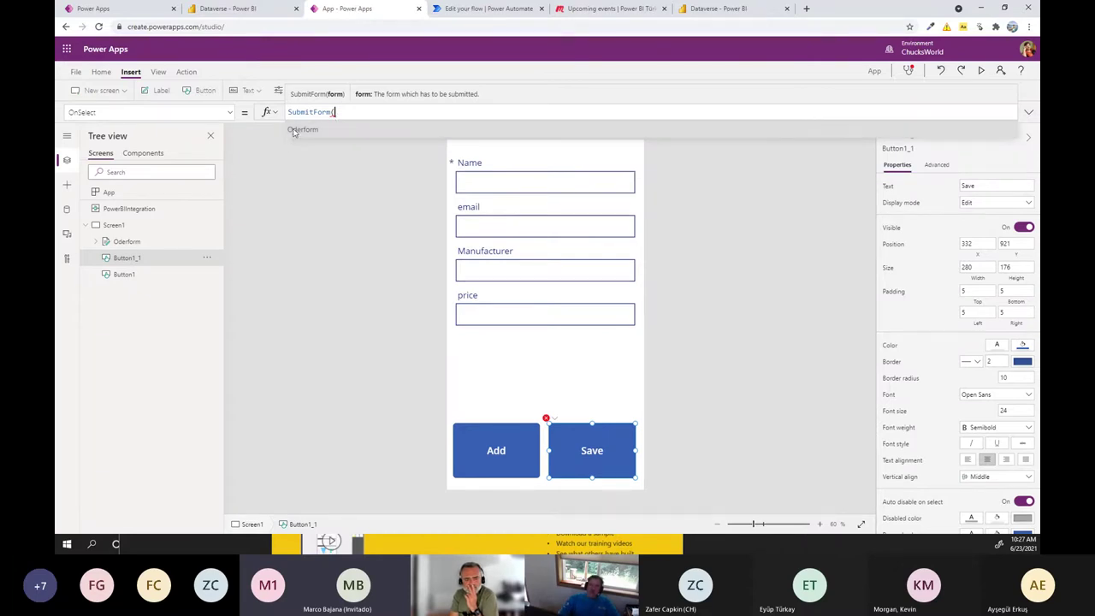
pyautogui.click(300, 129)
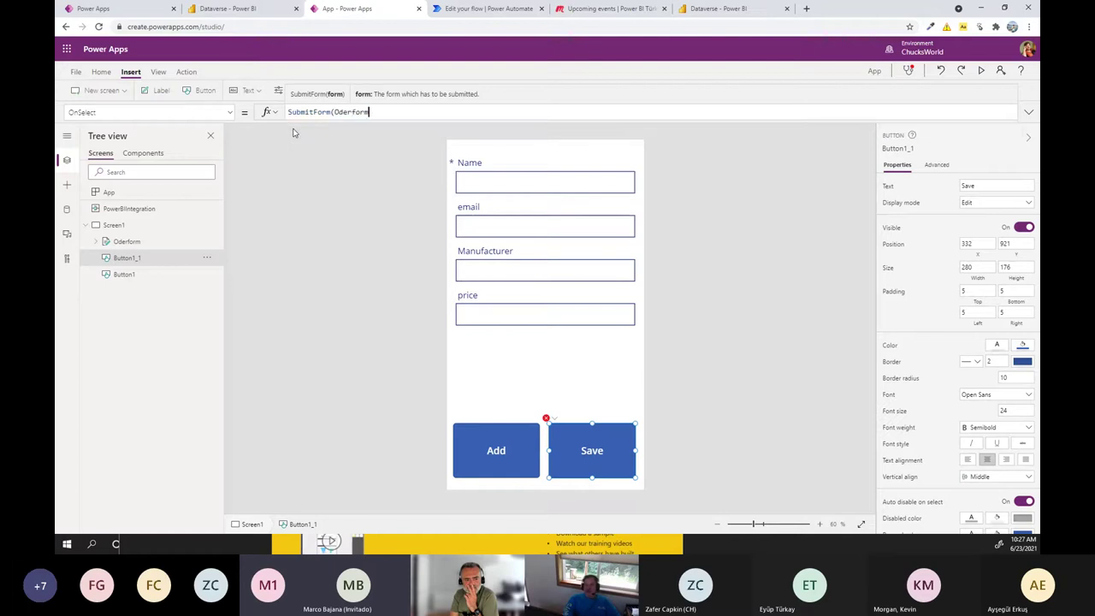
pyautogui.write(')')
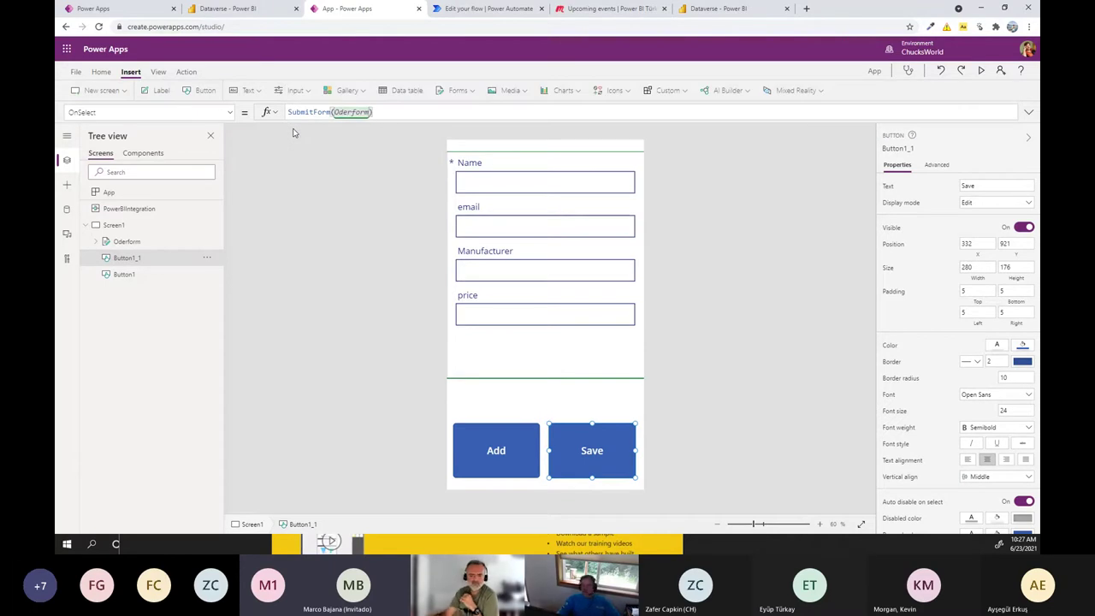
pyautogui.click(351, 217)
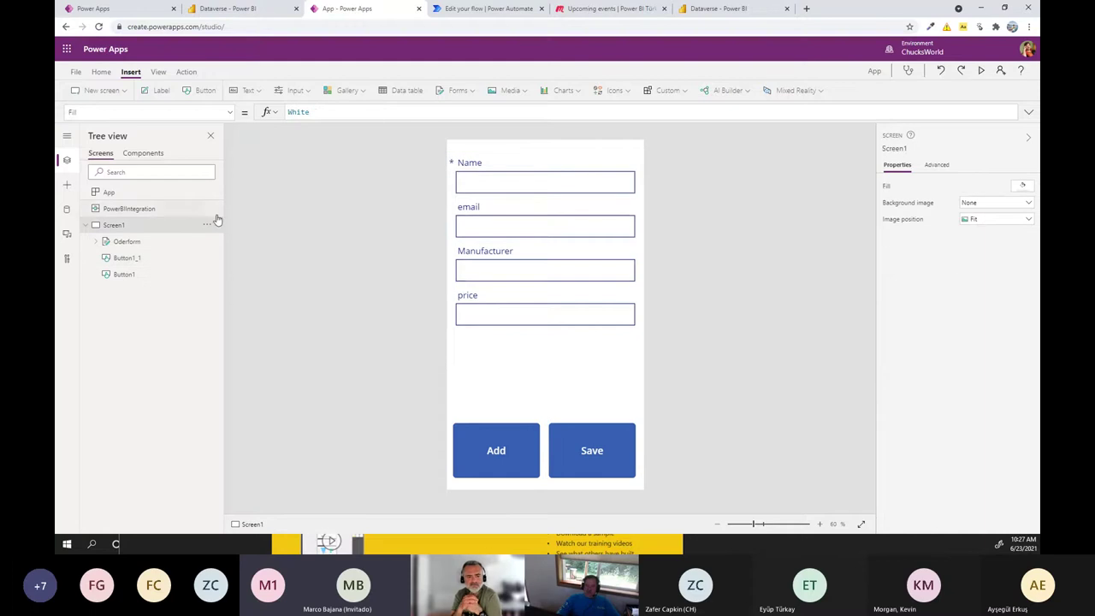
# Extend the Save button's OnSelect formula with ;PowerBIIntegration.Refresh() after the SubmitForm call.
pyautogui.click(620, 454)
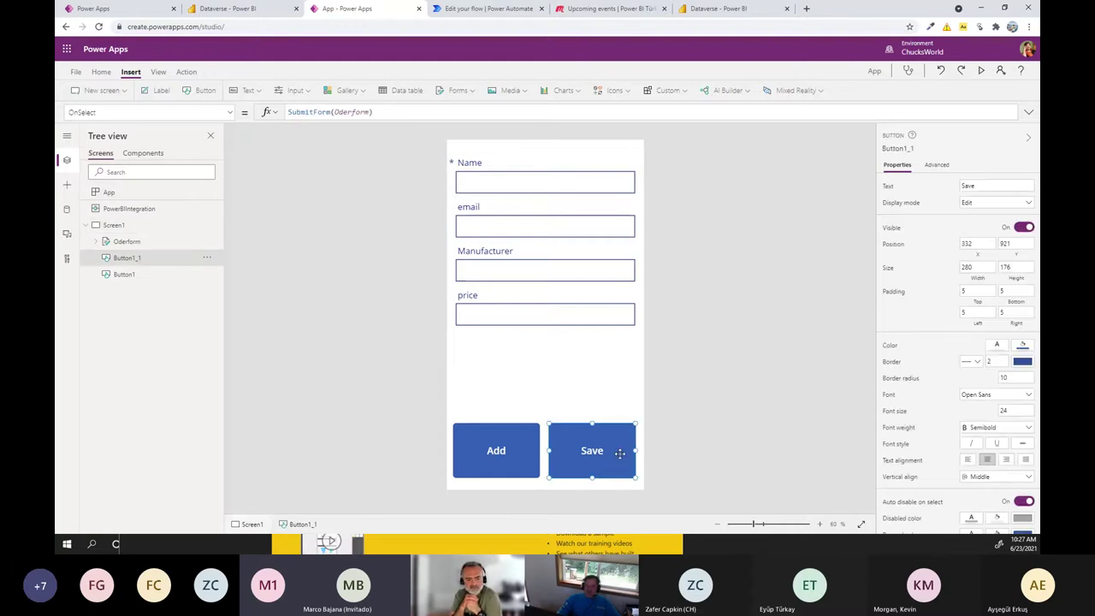
pyautogui.click(505, 451)
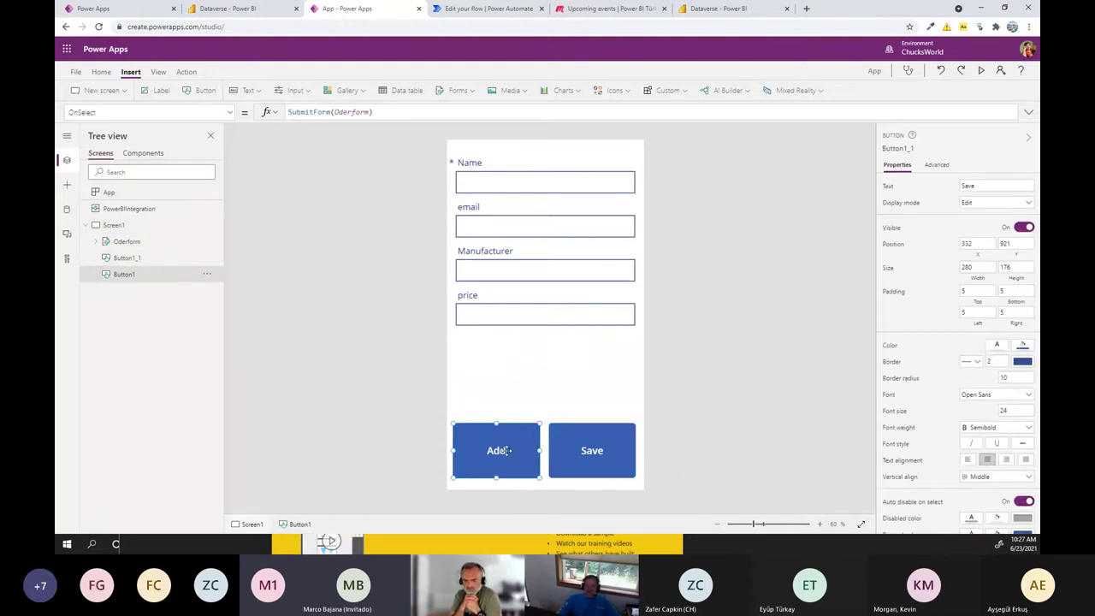
pyautogui.click(580, 454)
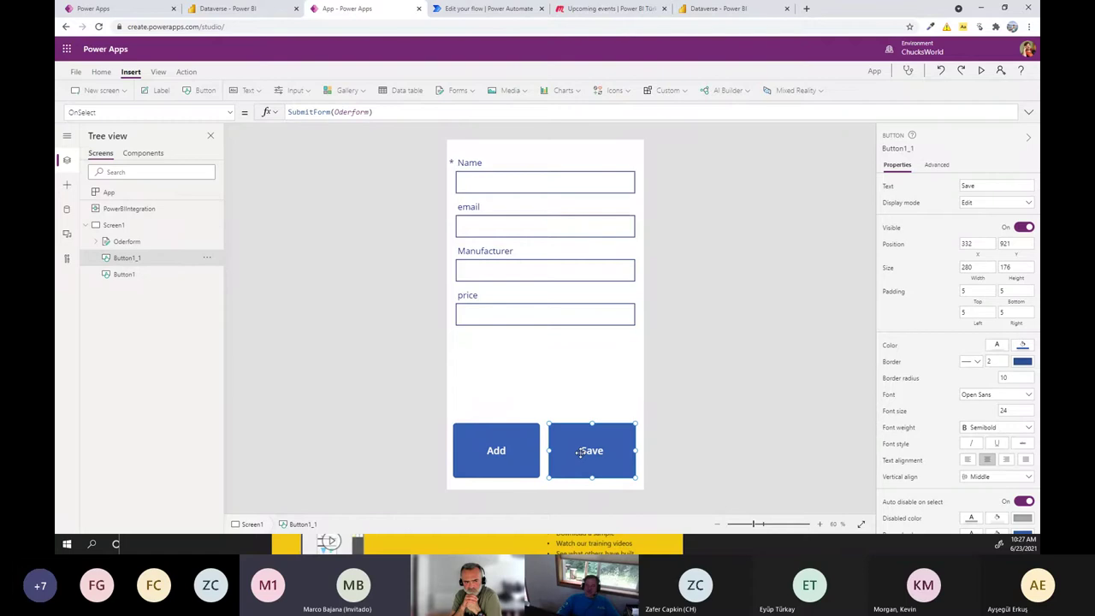
pyautogui.click(376, 112)
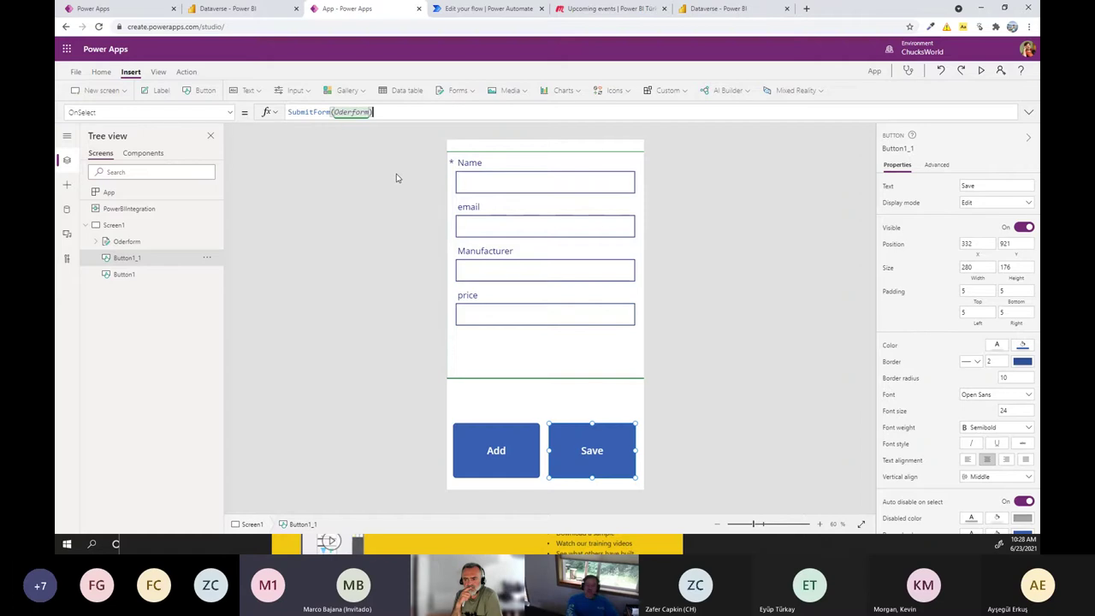
pyautogui.write(';')
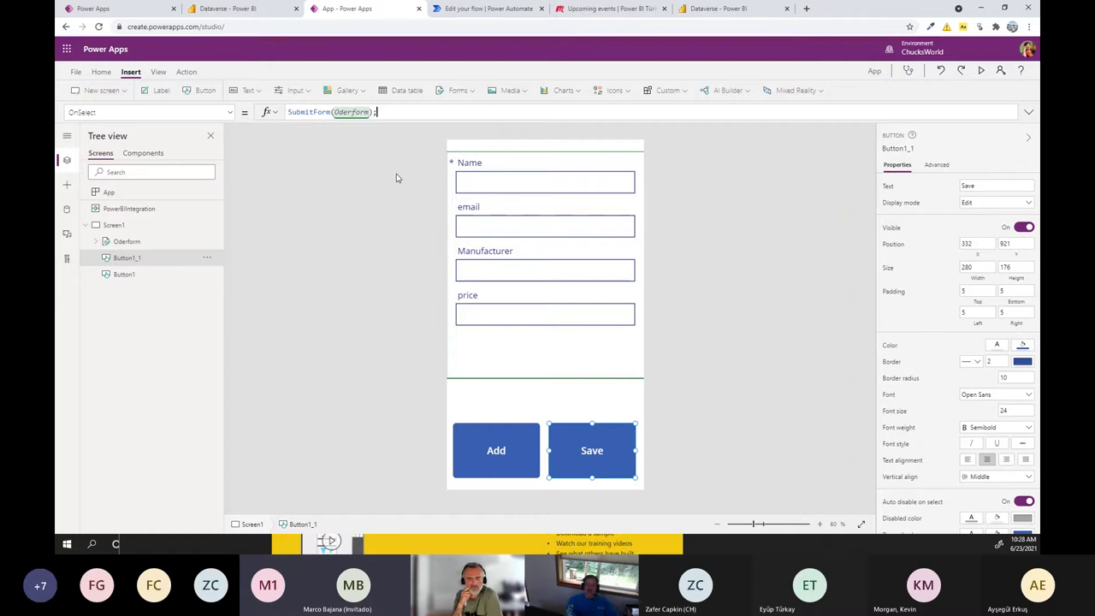
pyautogui.write('powerbi')
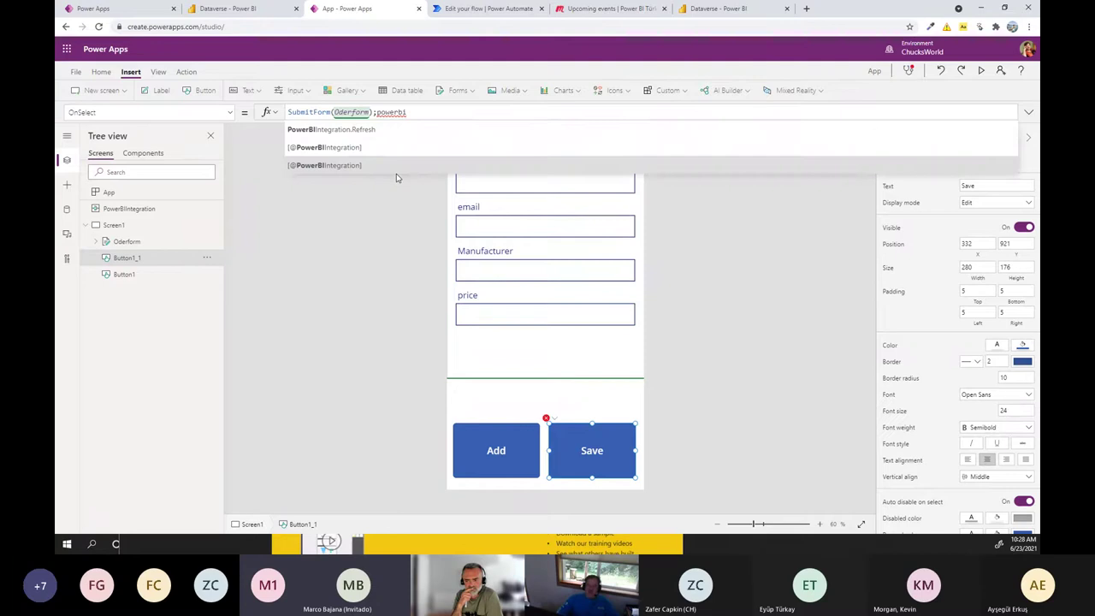
pyautogui.click(361, 131)
pyautogui.write(')')
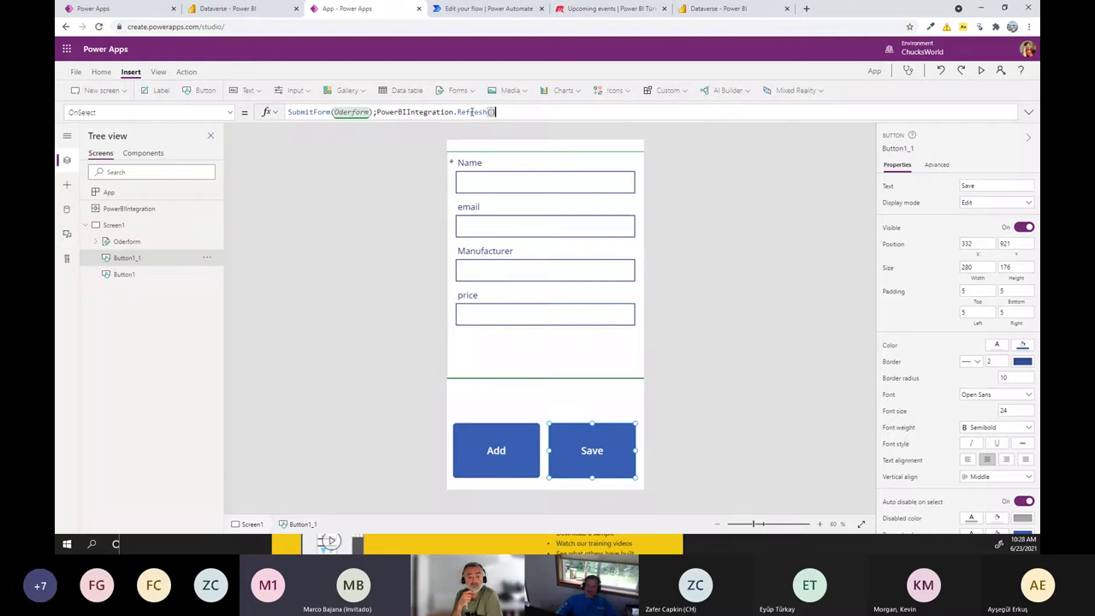
# Rename the app in its settings, using the host's first name followed by "sApp".
pyautogui.click(75, 72)
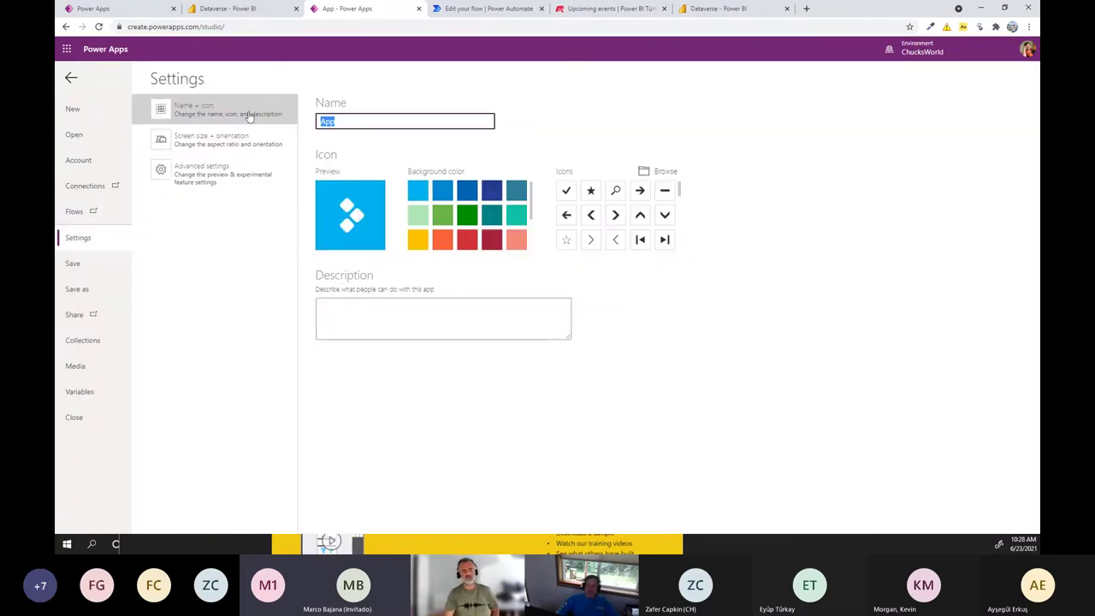
pyautogui.write('HalilsA')
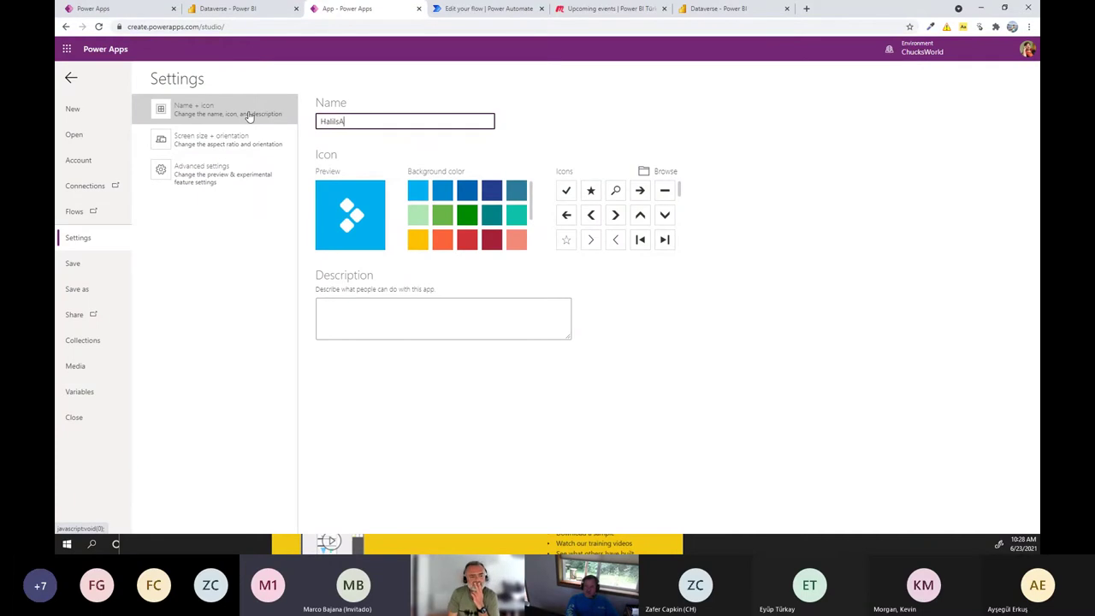
pyautogui.write('pp')
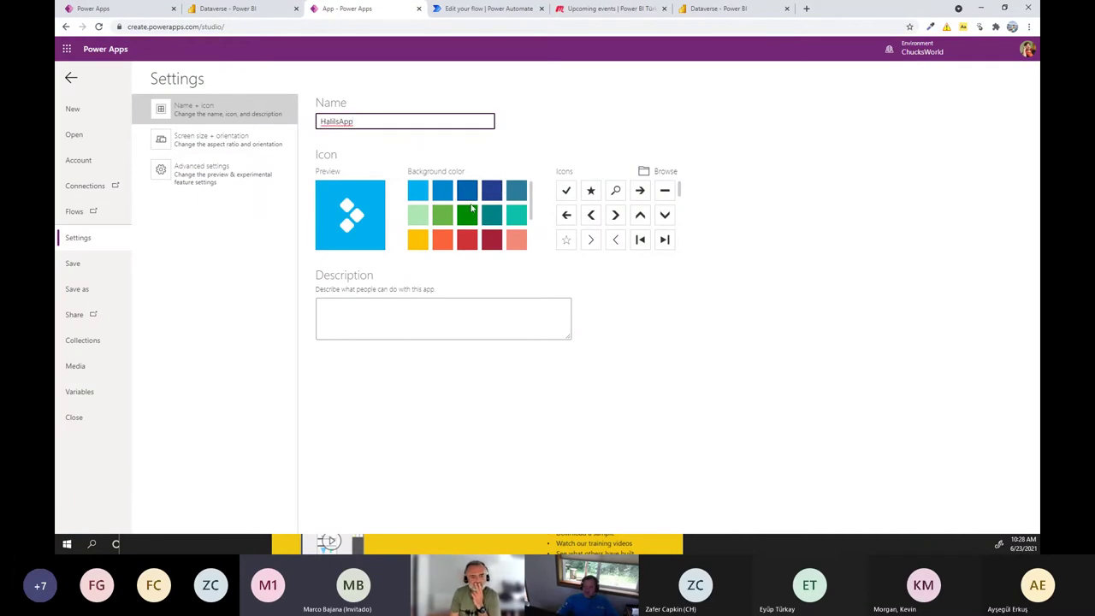
# Give the app icon a dark navy background colour and the star symbol.
pyautogui.click(533, 229)
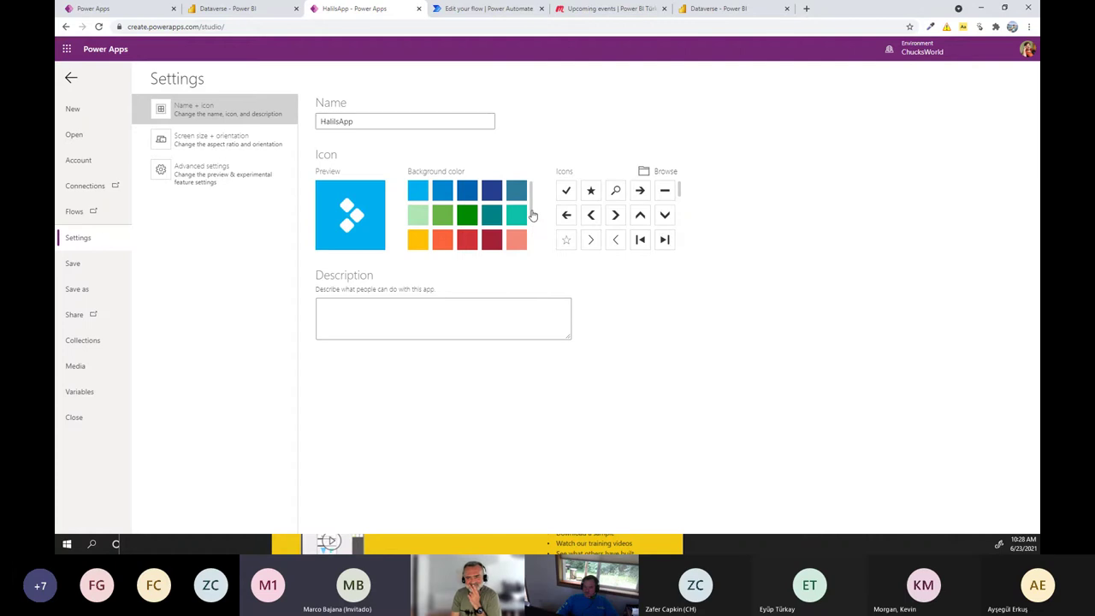
pyautogui.moveTo(533, 216); pyautogui.dragTo(537, 244)
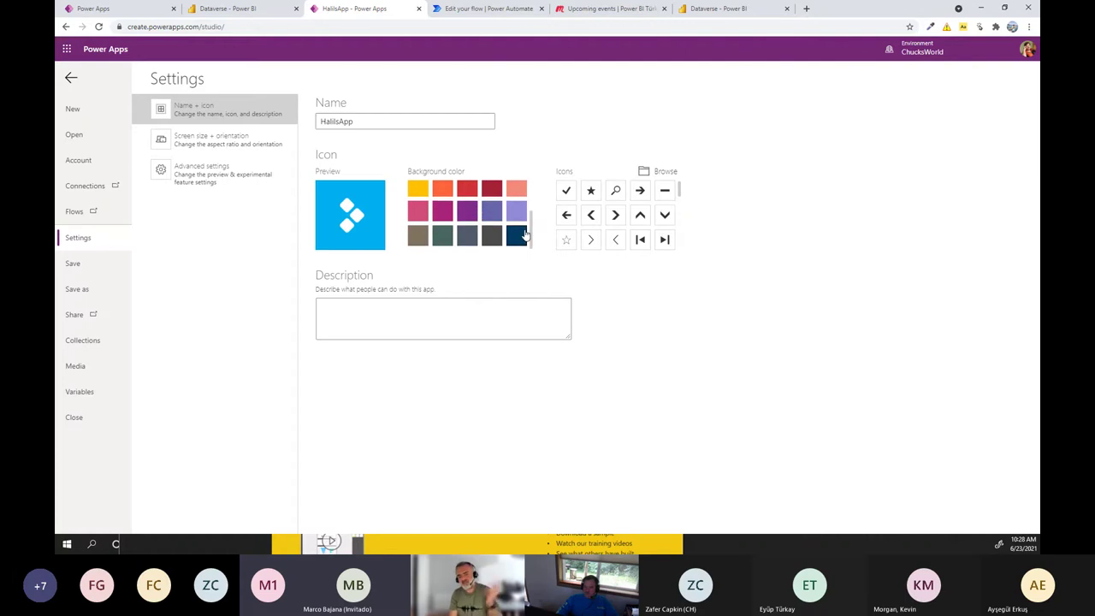
pyautogui.click(523, 232)
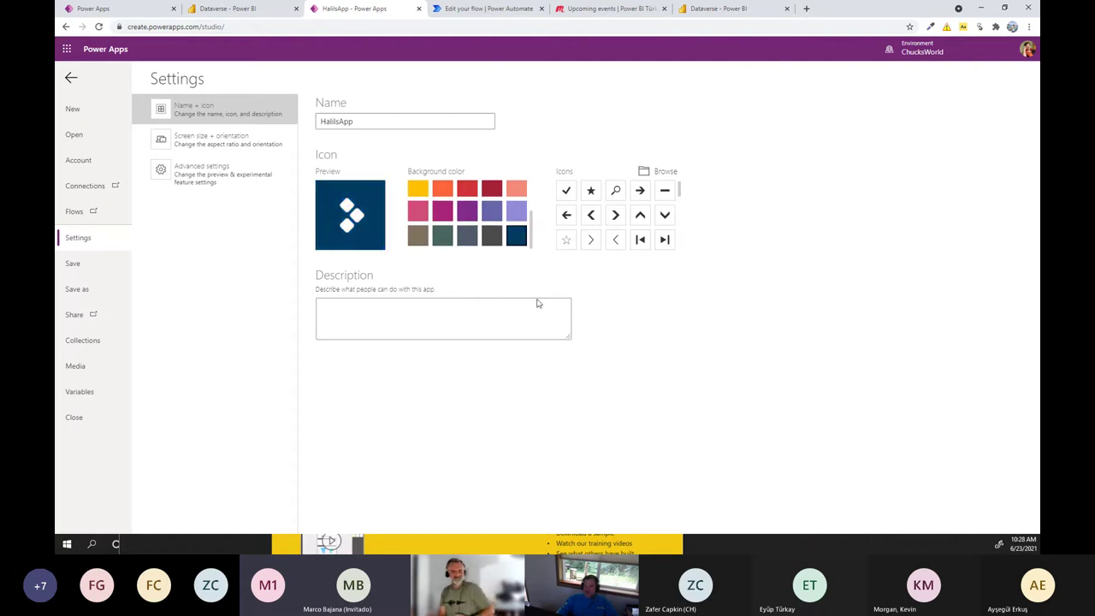
pyautogui.click(590, 189)
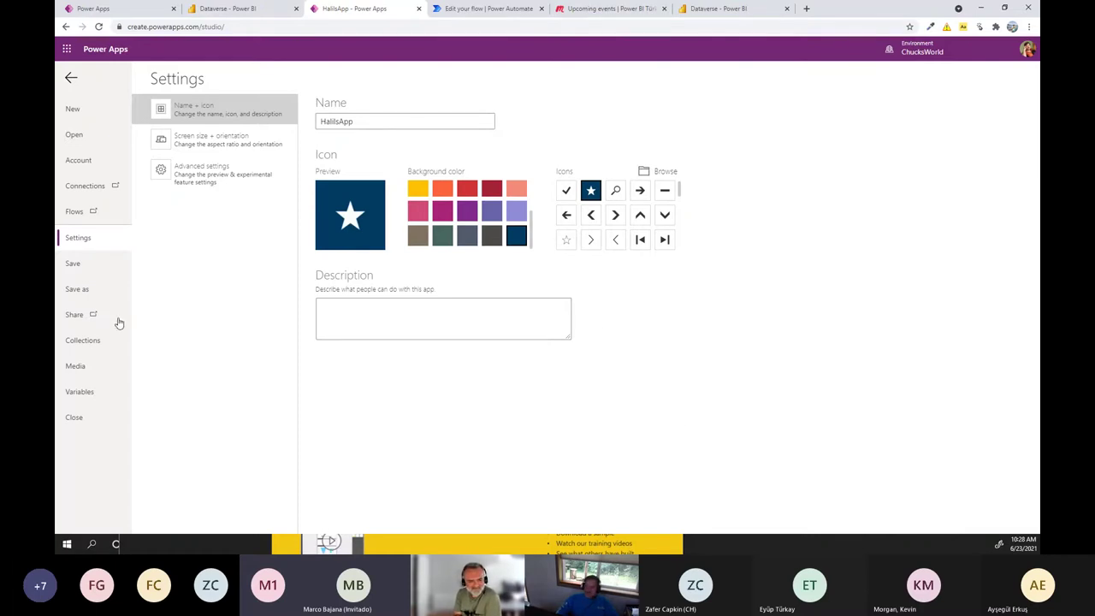
# Save the app to the cloud in Power Apps and switch back to the Dataverse report in Power BI.
pyautogui.click(77, 289)
pyautogui.click(998, 520)
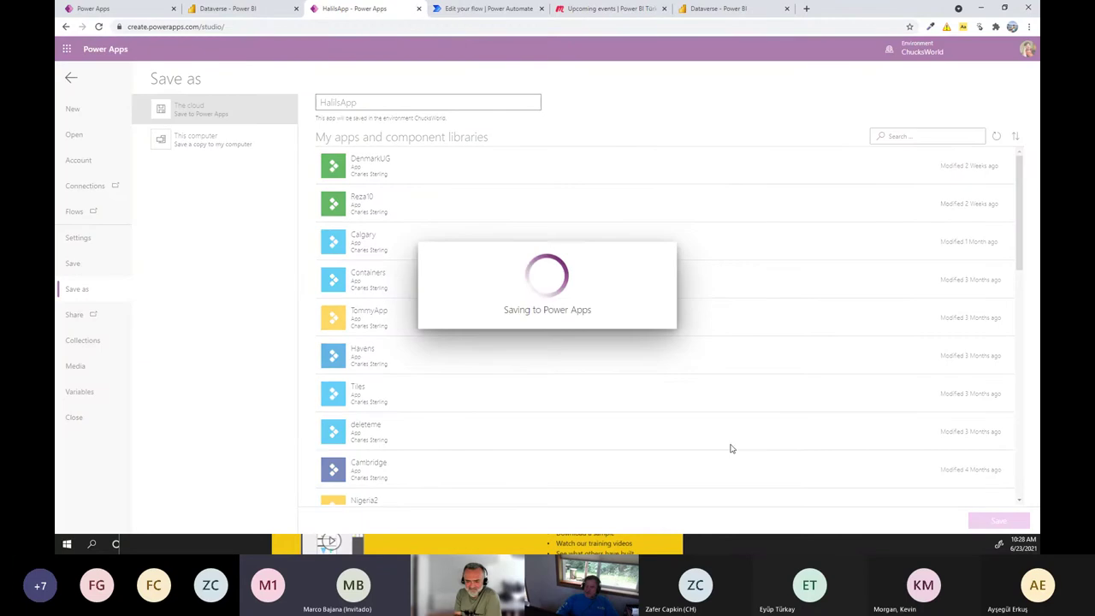
pyautogui.click(256, 9)
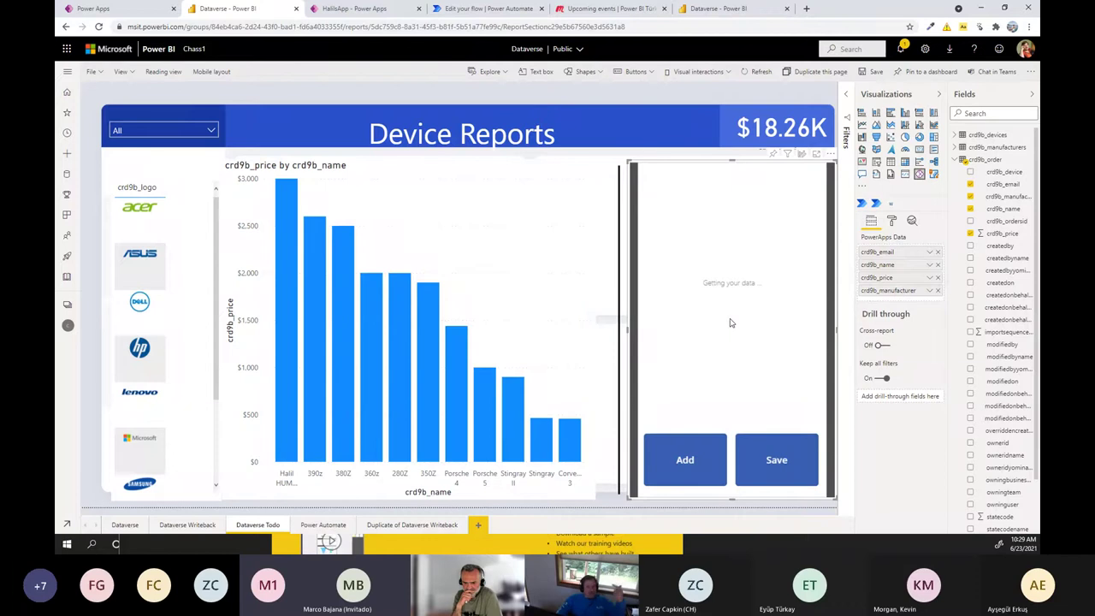
# Start a new order in the report's embedded form and name it with the host's first name followed by "Humungous 2000".
pyautogui.click(684, 466)
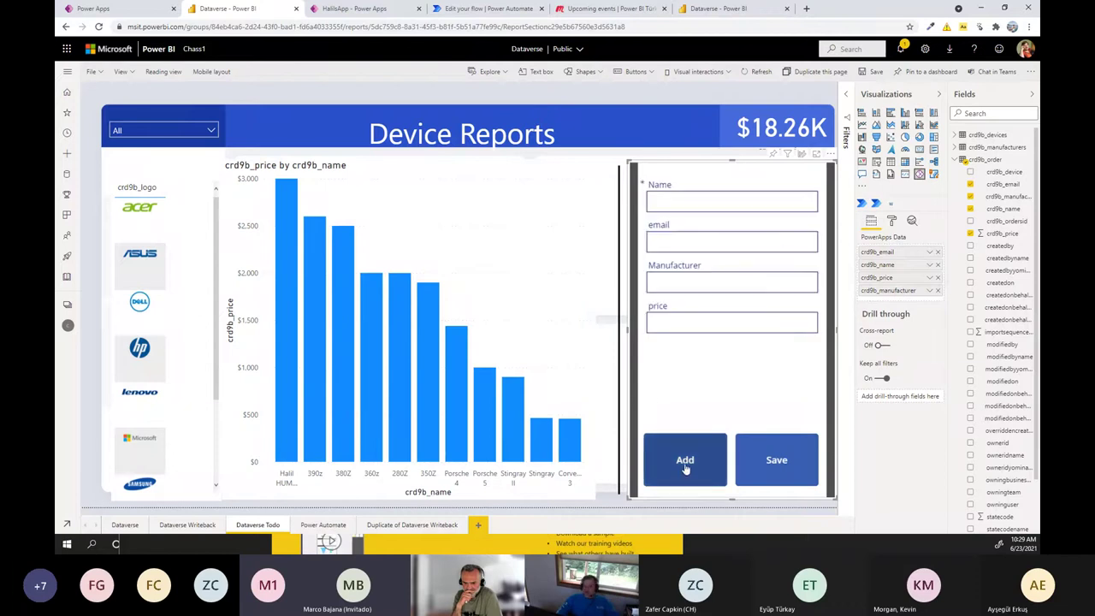
pyautogui.click(685, 200)
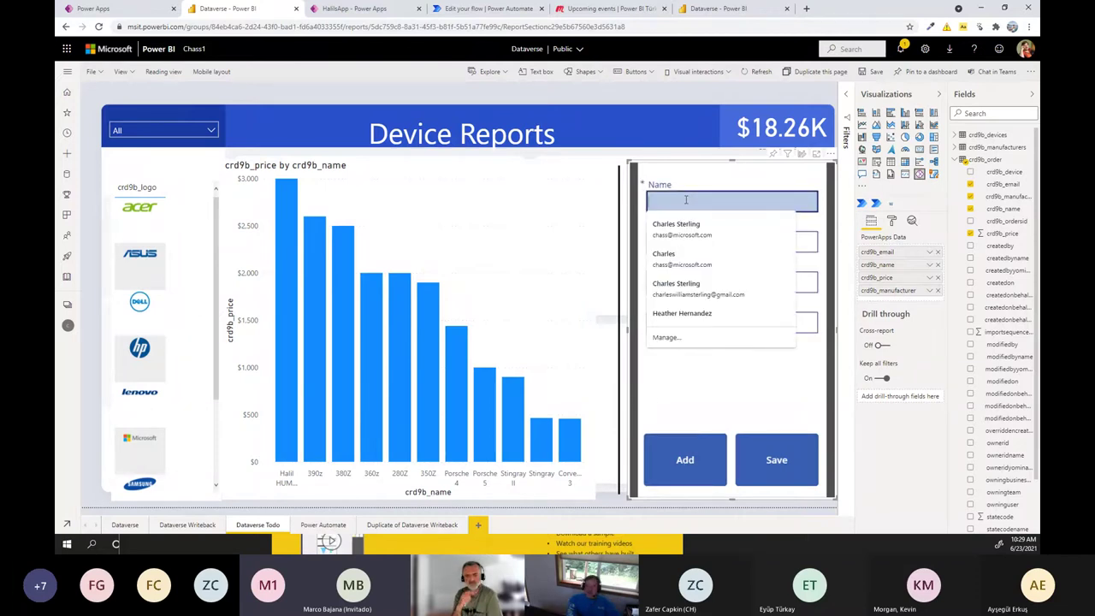
pyautogui.write('Ha')
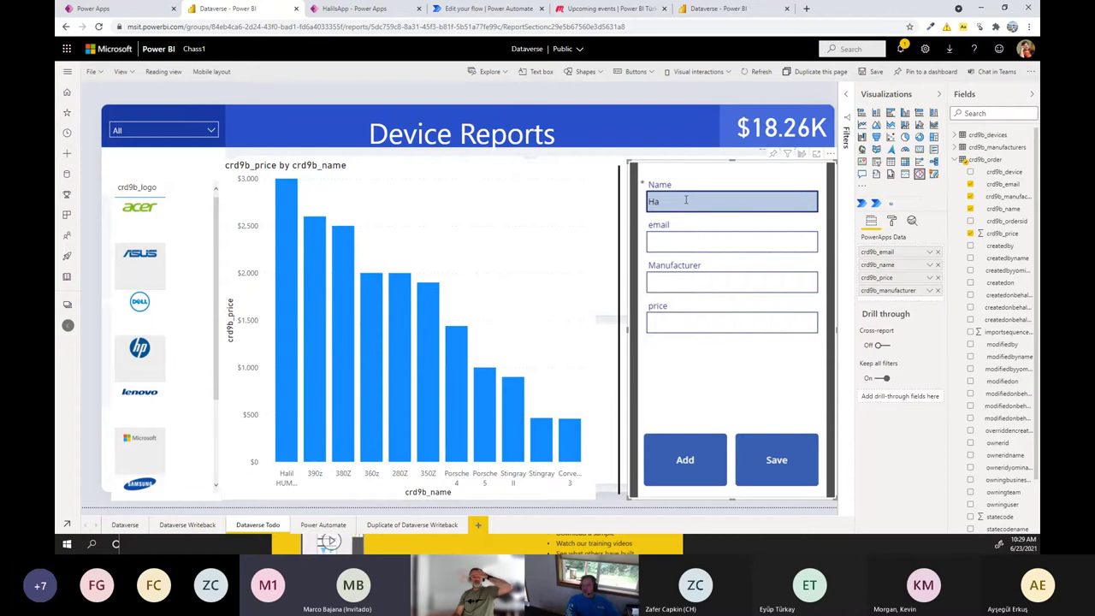
pyautogui.write('lik')
pyautogui.press('BackSpace')
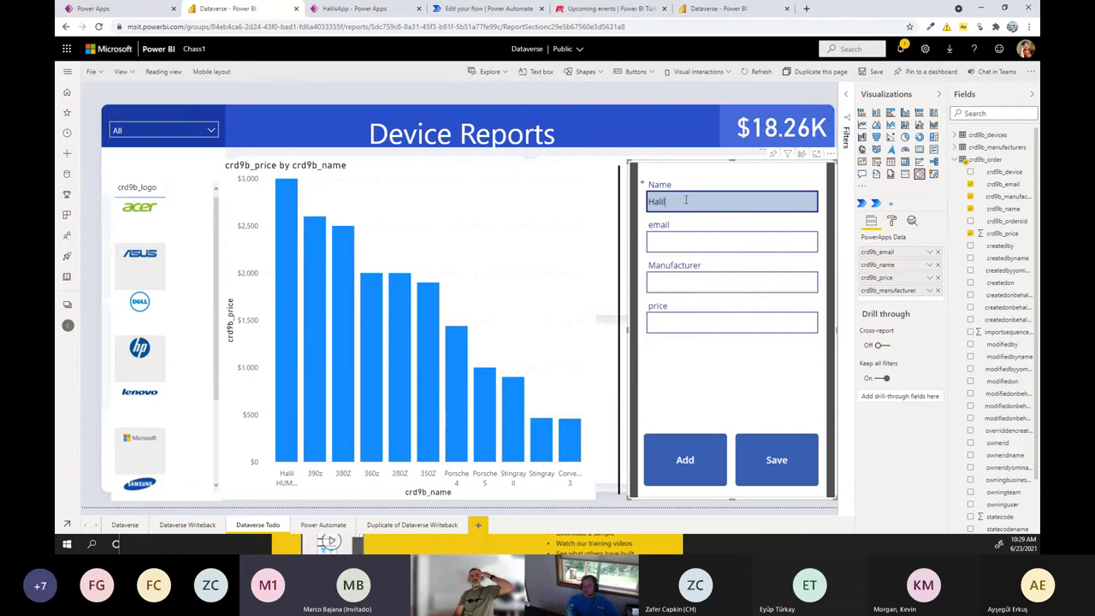
pyautogui.write('l HUn')
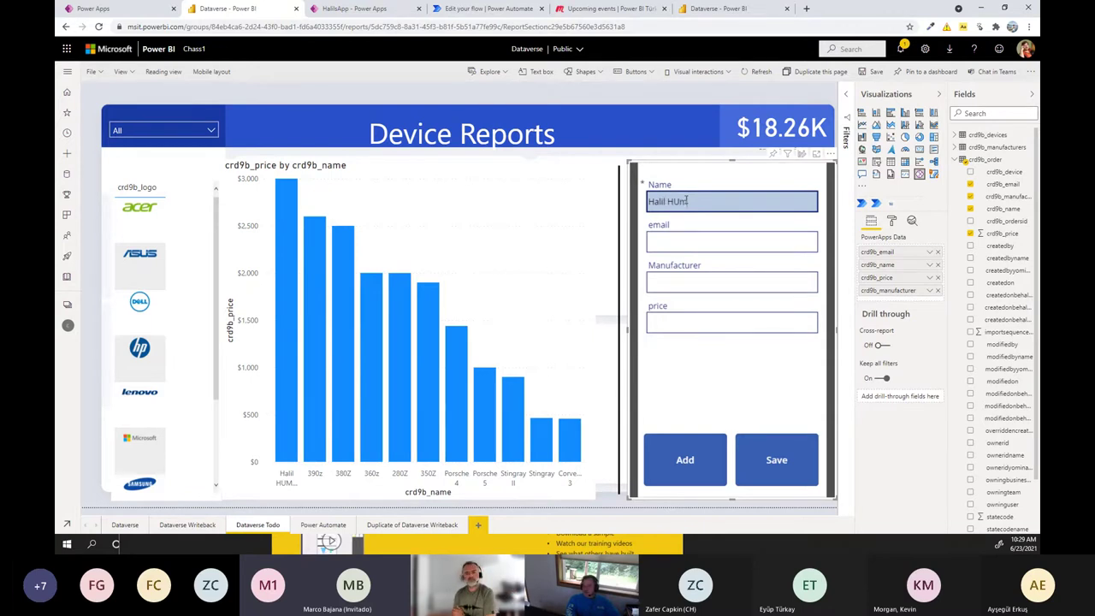
pyautogui.press('BackSpace')
pyautogui.press('BackSpace')
pyautogui.write('umungous 2000')
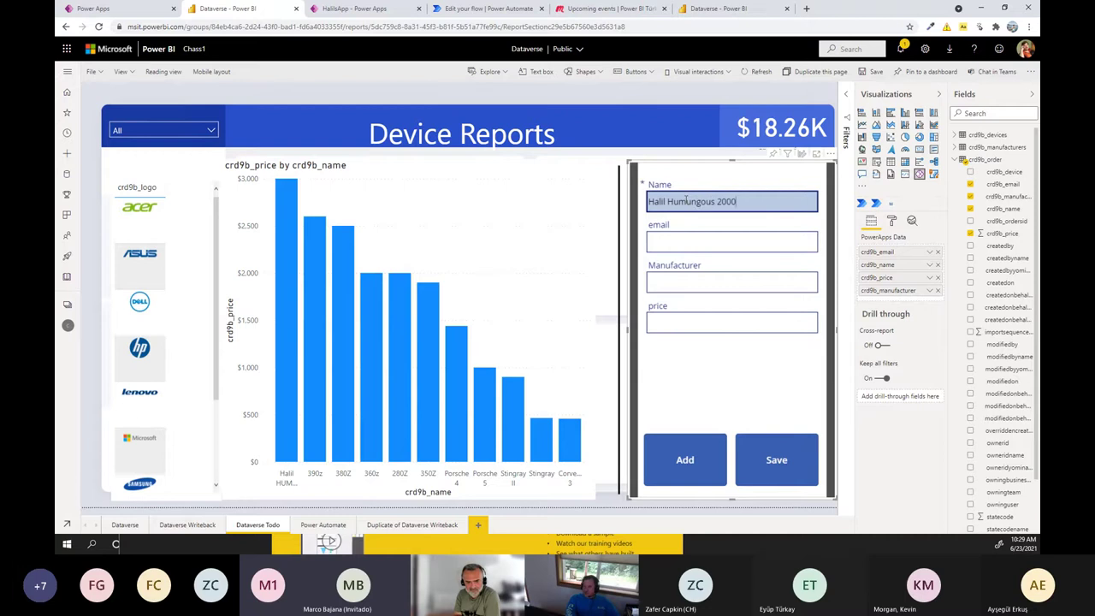
# Complete the order with the presenter's e-mail, manufacturer Acer and price 2450, and save it.
pyautogui.press('Tab')
pyautogui.write('cha')
pyautogui.press('Down')
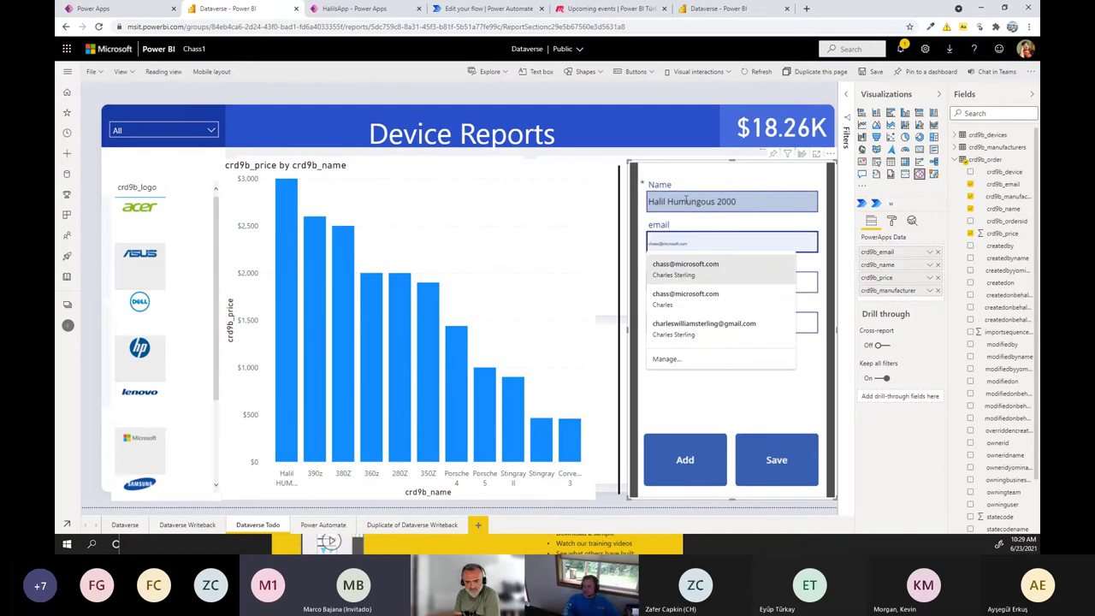
pyautogui.press('Tab')
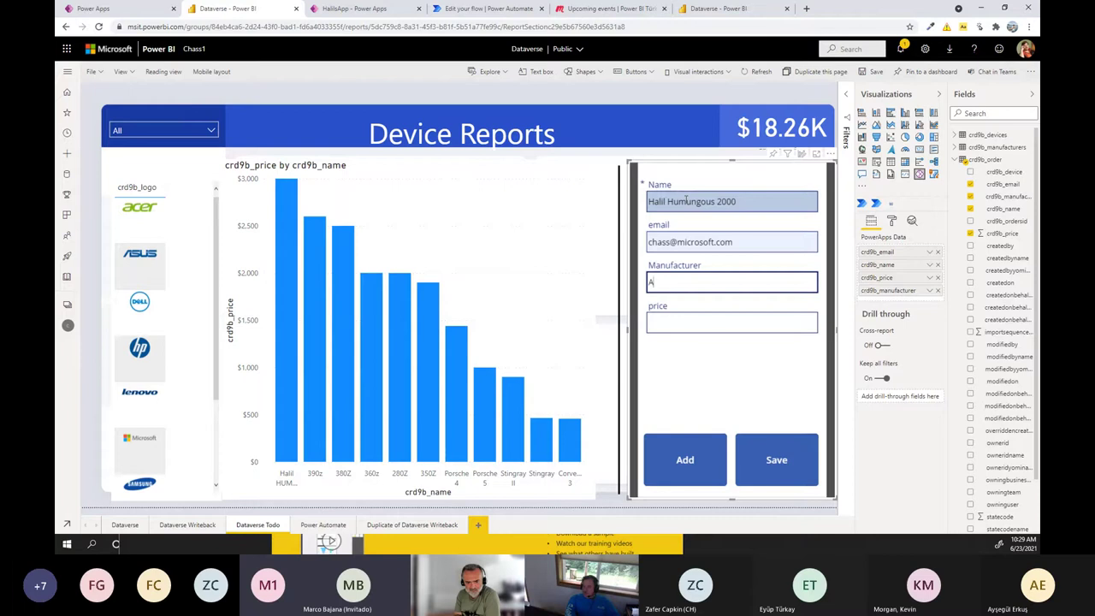
pyautogui.press('Tab')
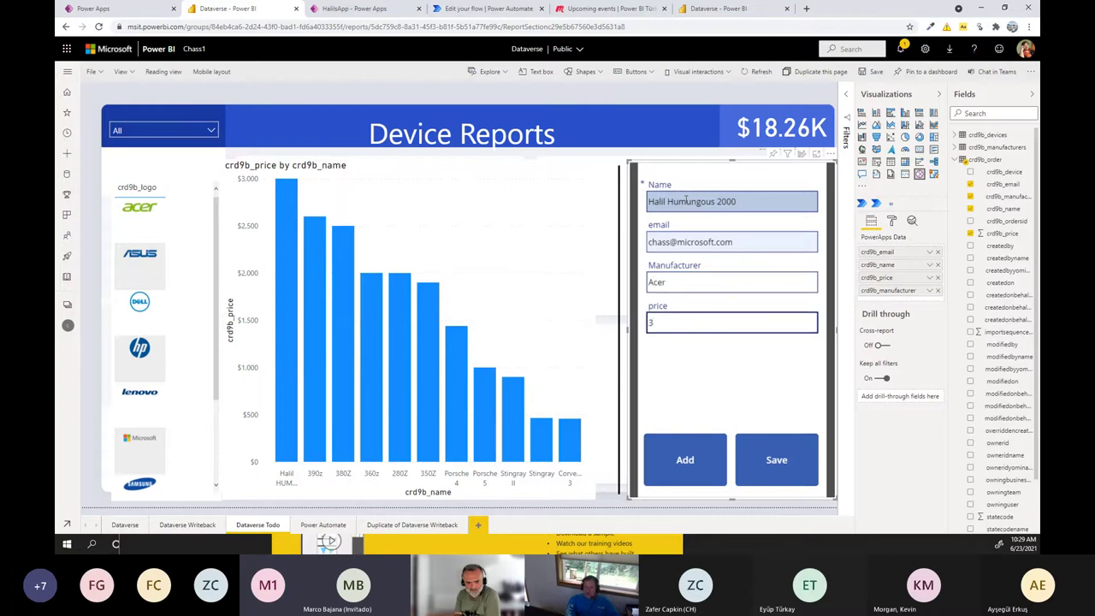
pyautogui.write('3')
pyautogui.press('BackSpace')
pyautogui.write('2')
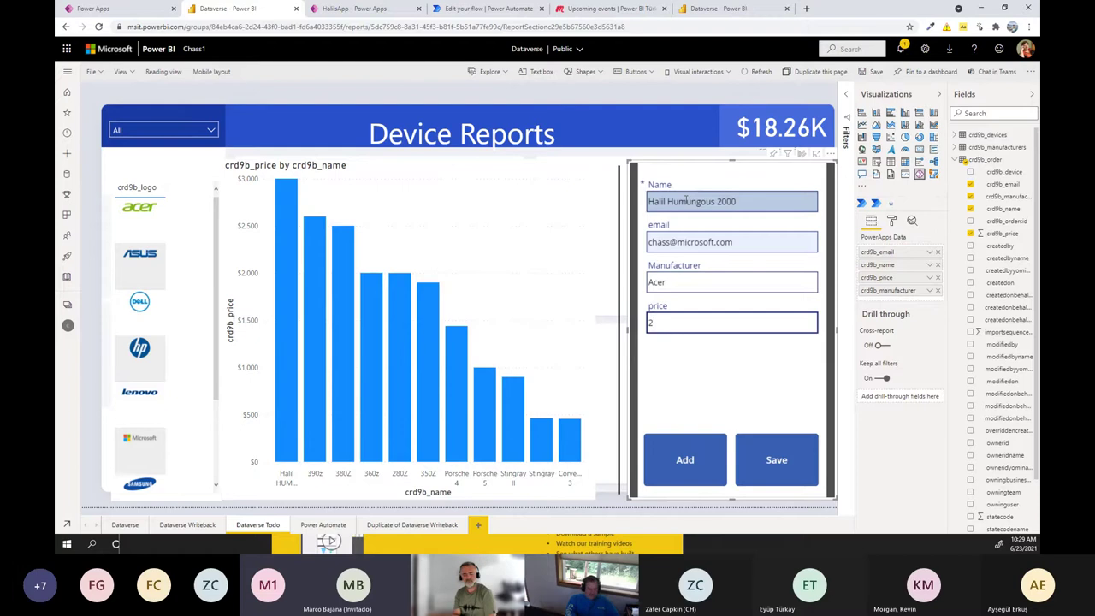
pyautogui.write('450')
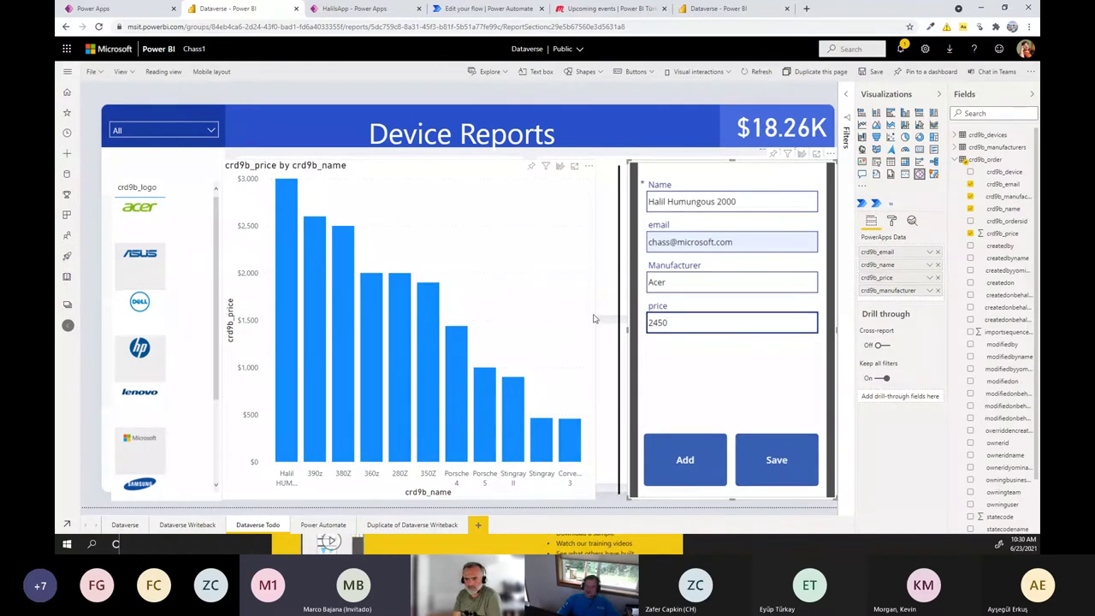
pyautogui.click(762, 459)
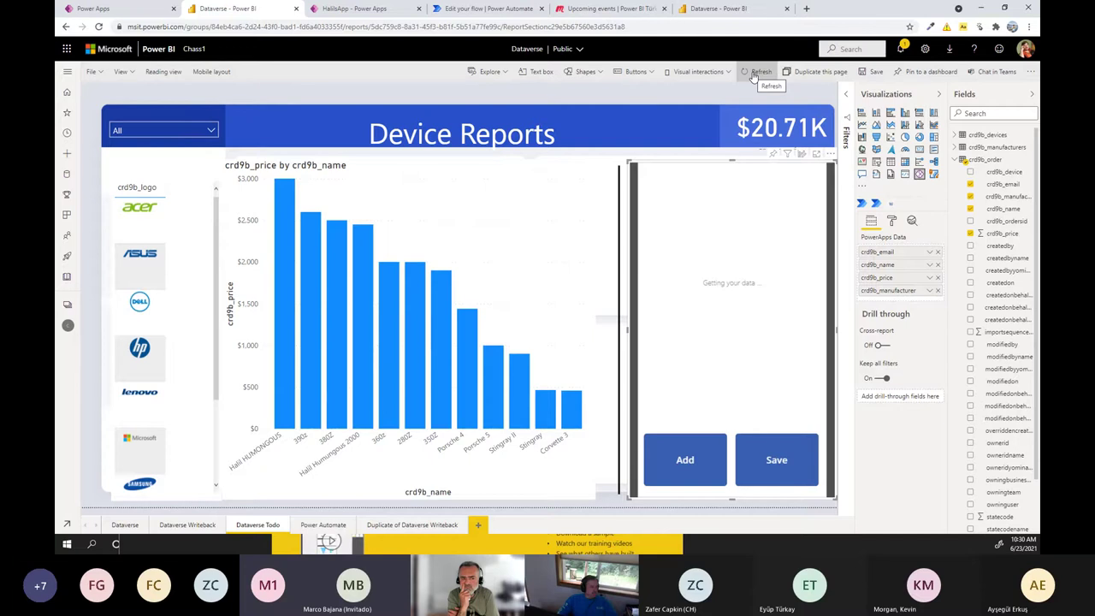
# Save the report changes while returning to the Chass1 workspace, and list its datasets and dataflows.
pyautogui.click(68, 327)
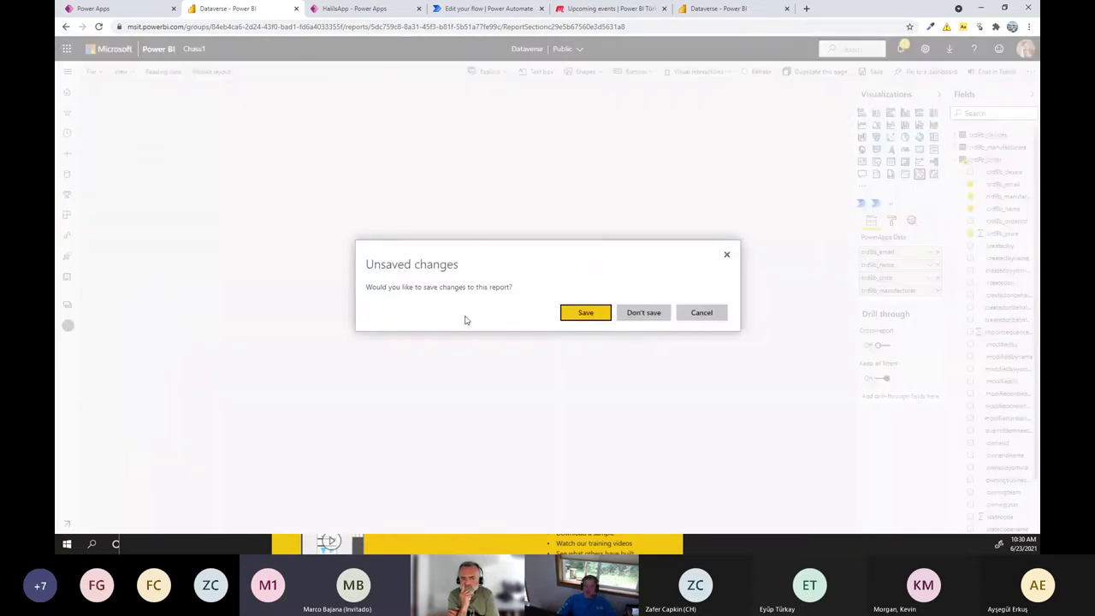
pyautogui.click(579, 313)
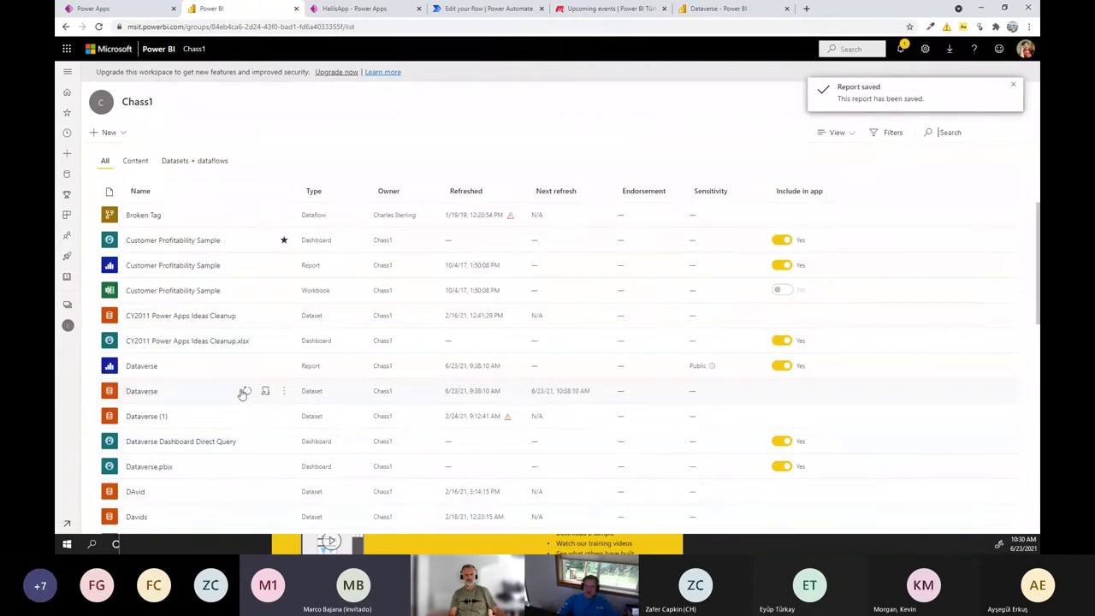
pyautogui.click(170, 162)
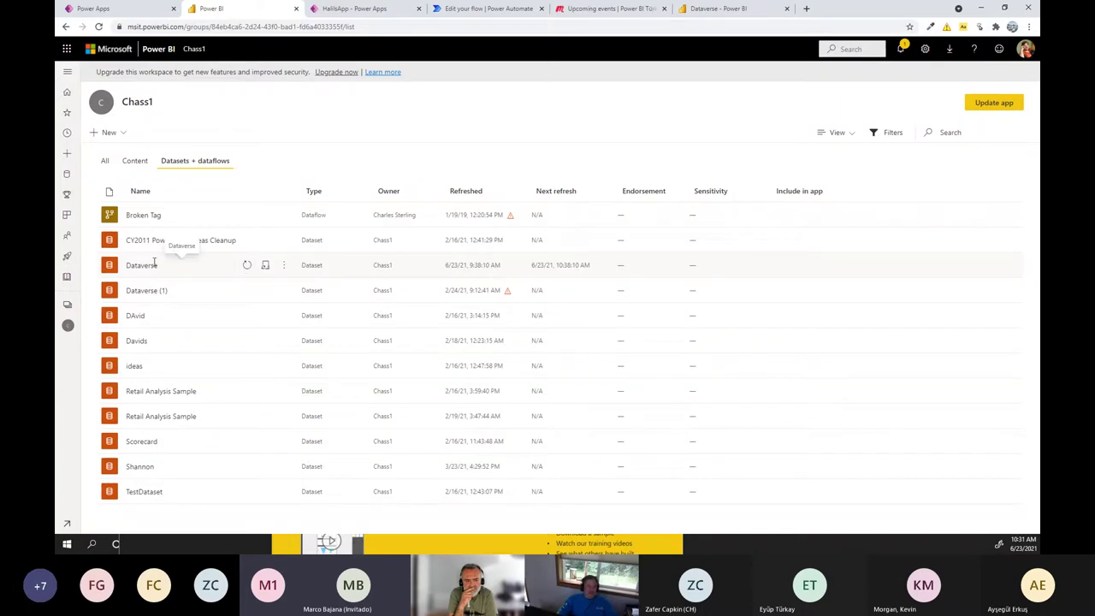
# Show all of the workspace's content again and open the Dataverse report.
pyautogui.click(100, 159)
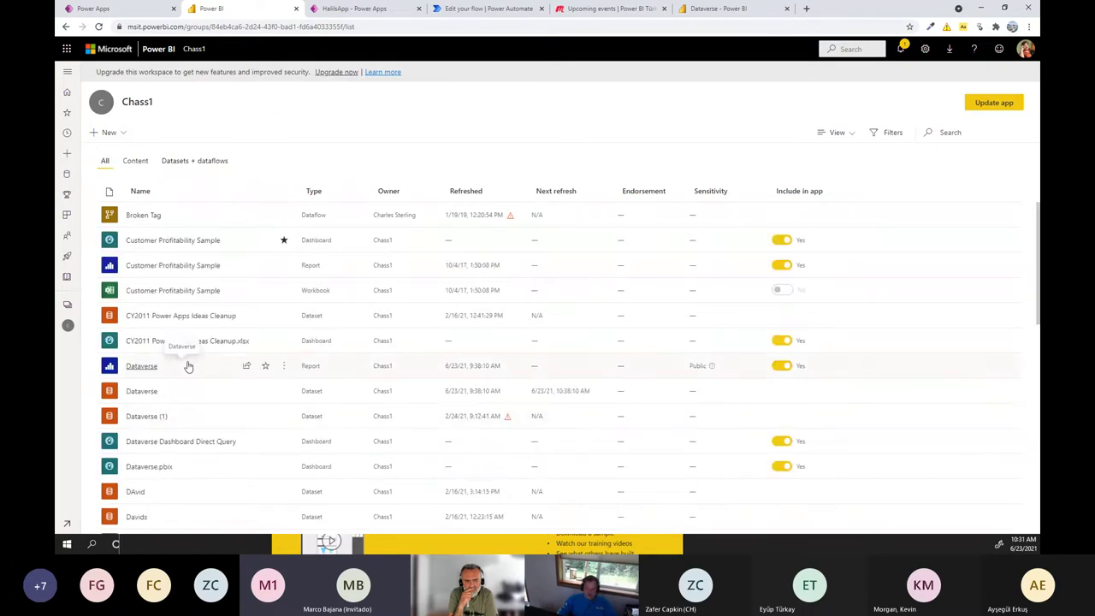
pyautogui.click(154, 366)
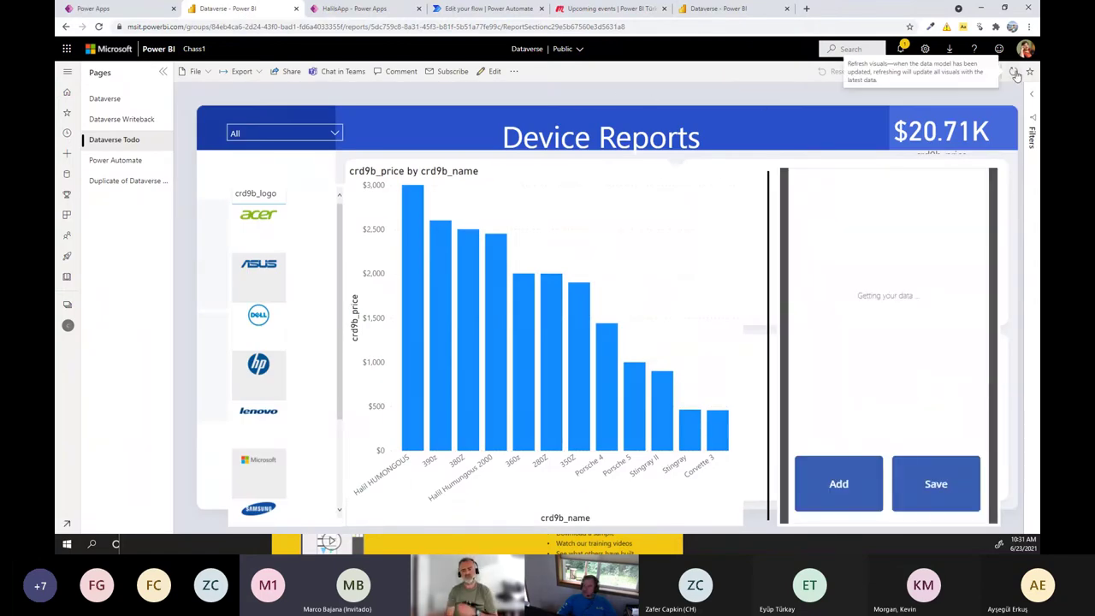
pyautogui.moveTo(479, 315)
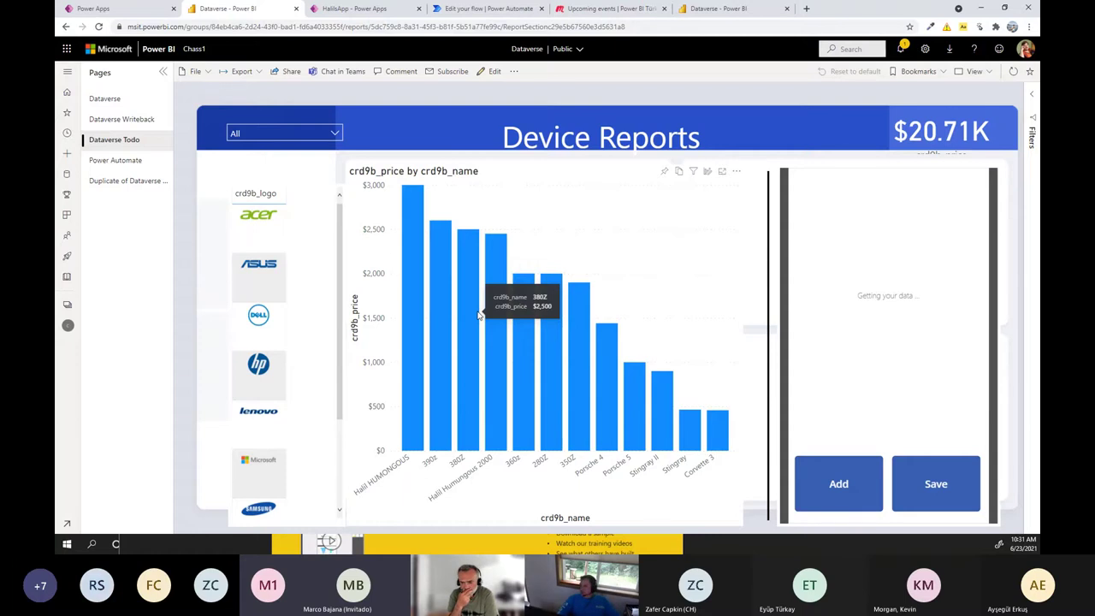
# Switch to the PowerPoint presentation and show slide 6 on updating Power BI reports with the Power Apps custom visual.
pyautogui.hotkey('alt', 'Tab')
pyautogui.click(83, 202)
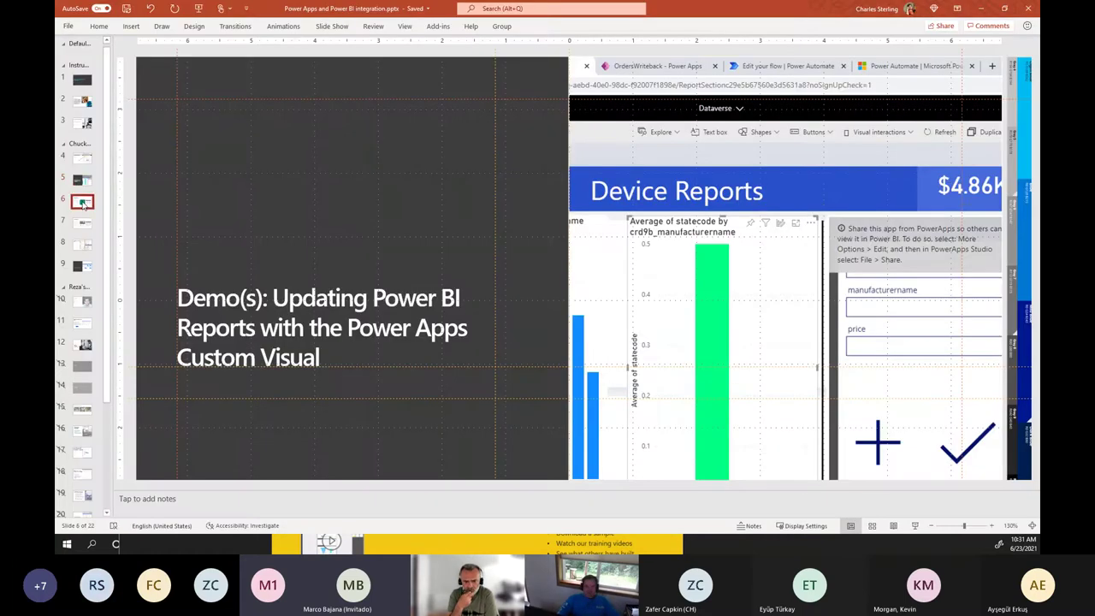
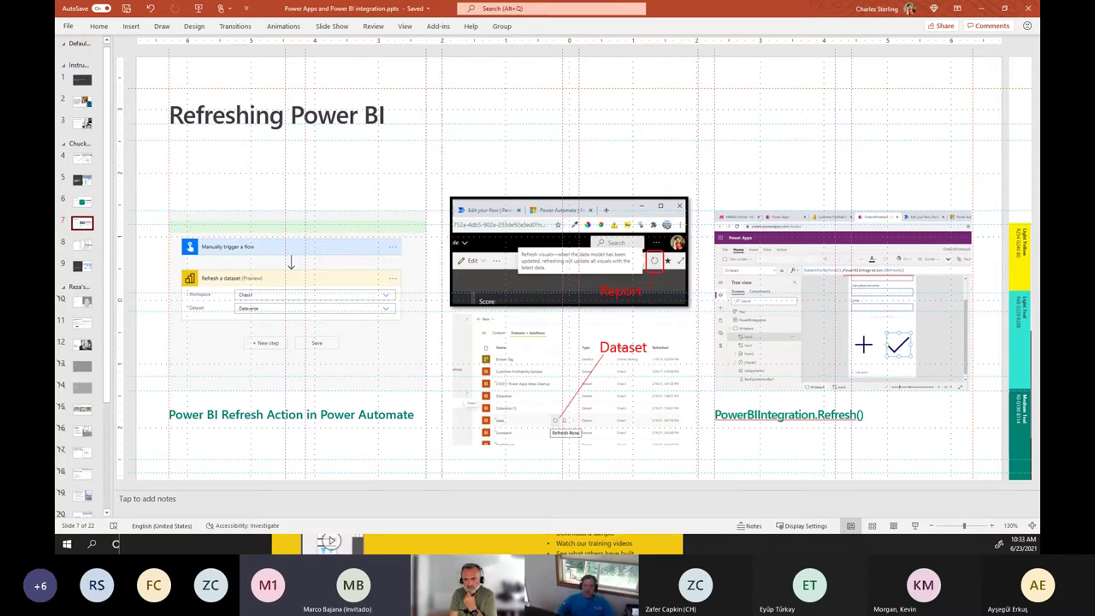
# Return to the Power BI report and start another order named with the host's first name followed by "HUmungous 3000".
pyautogui.hotkey('alt', 'Tab')
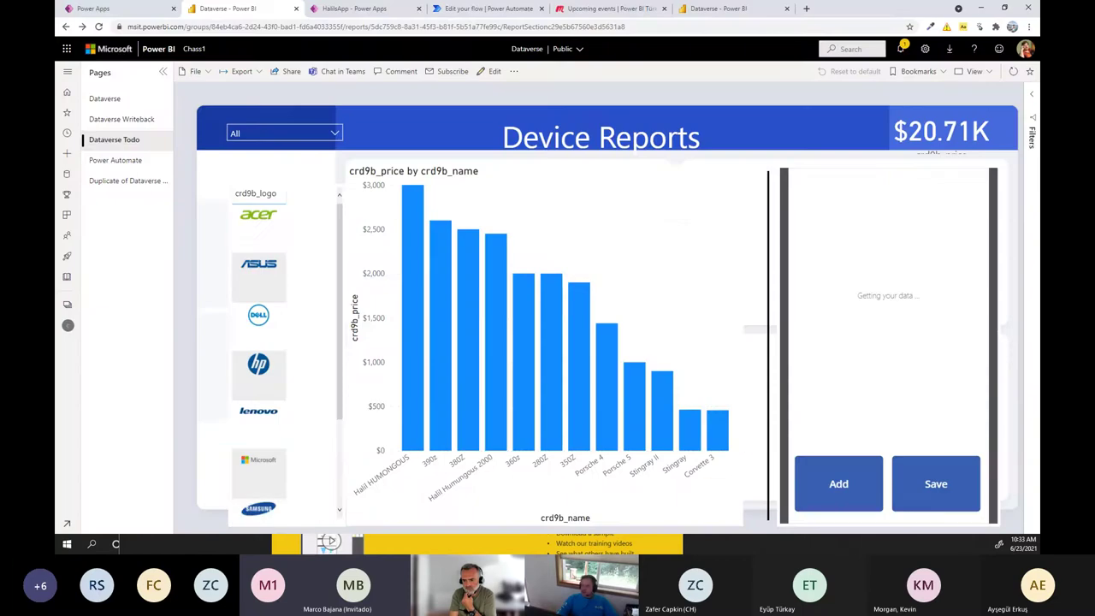
pyautogui.click(838, 483)
pyautogui.click(843, 210)
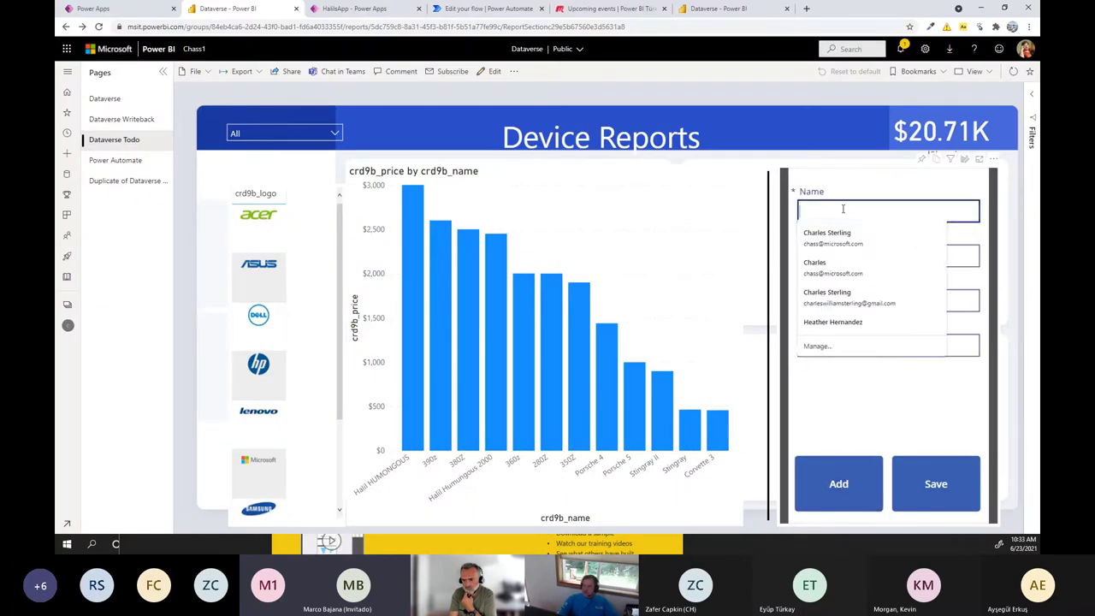
pyautogui.write('Halil')
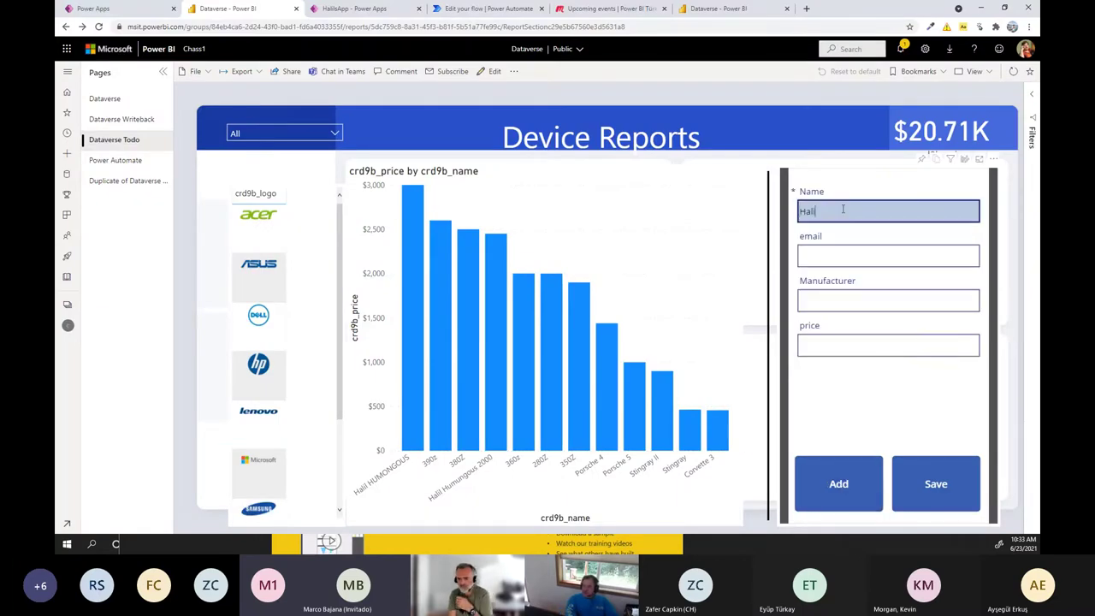
pyautogui.write(' HUm')
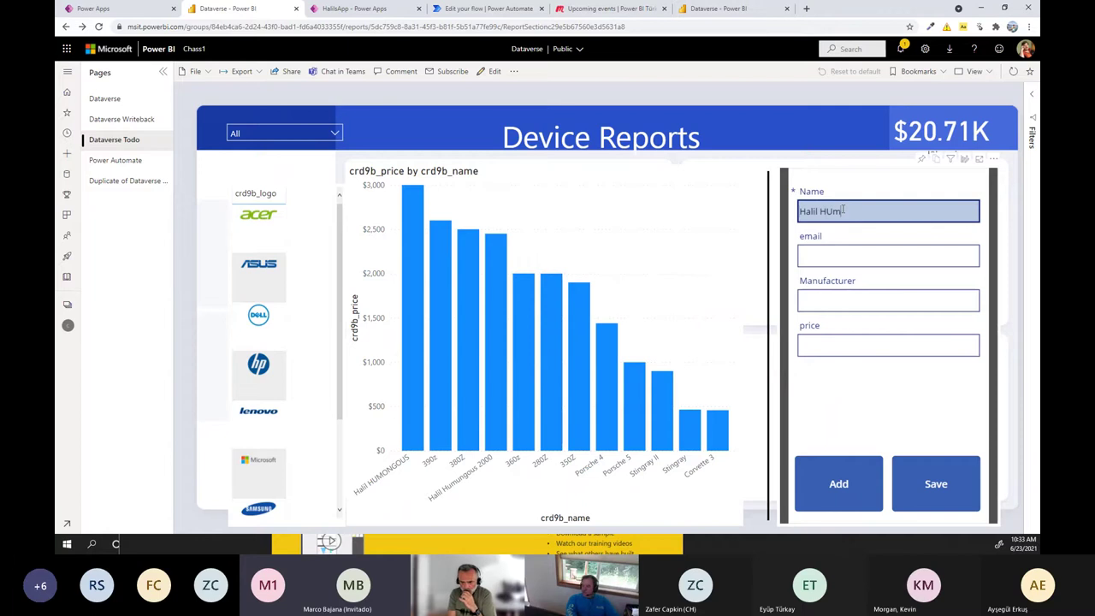
pyautogui.write('ungous')
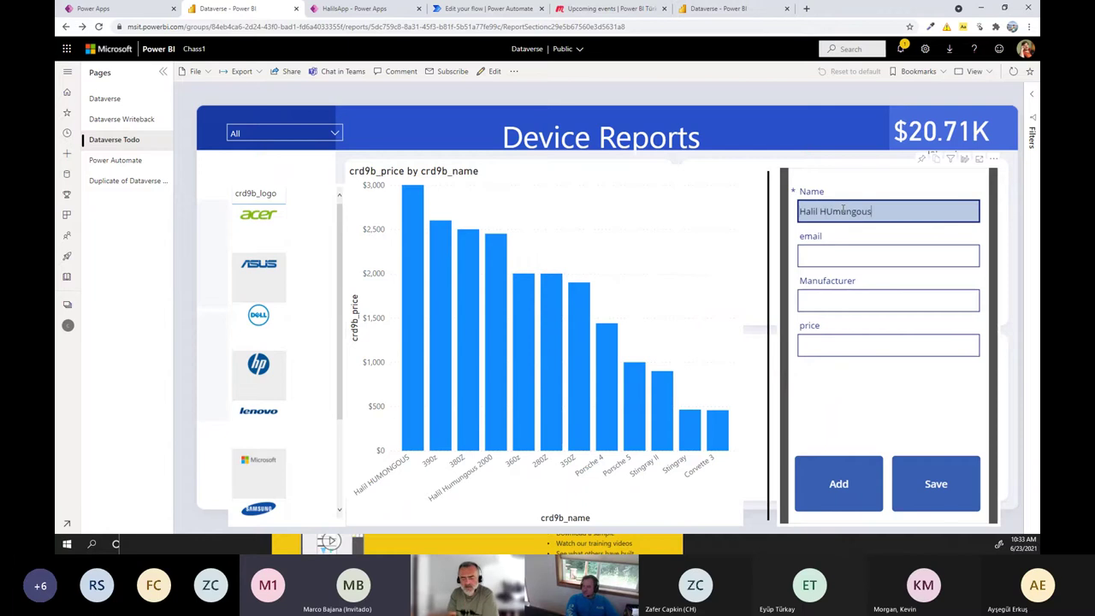
pyautogui.write(' 3000')
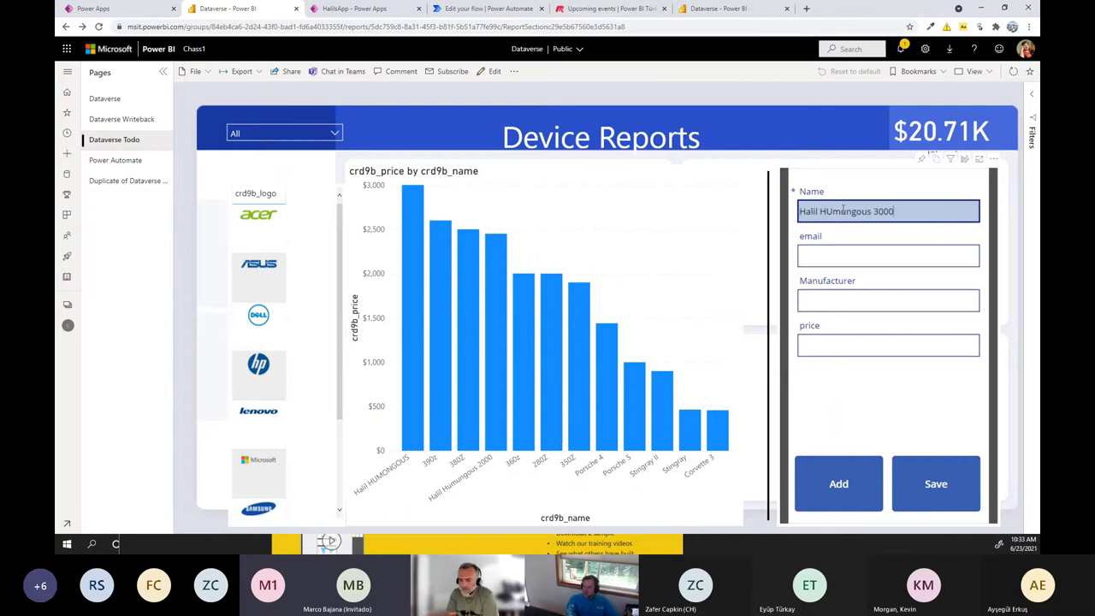
# Complete the second order with the presenter's e-mail, manufacturer Acer and price 5000, and save it.
pyautogui.click(823, 253)
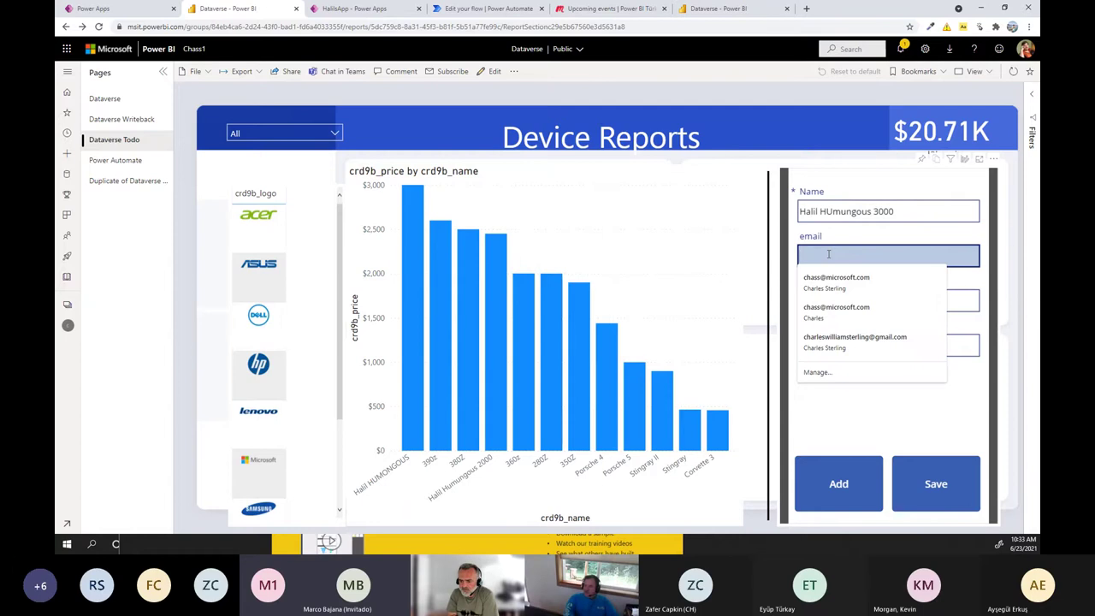
pyautogui.click(834, 280)
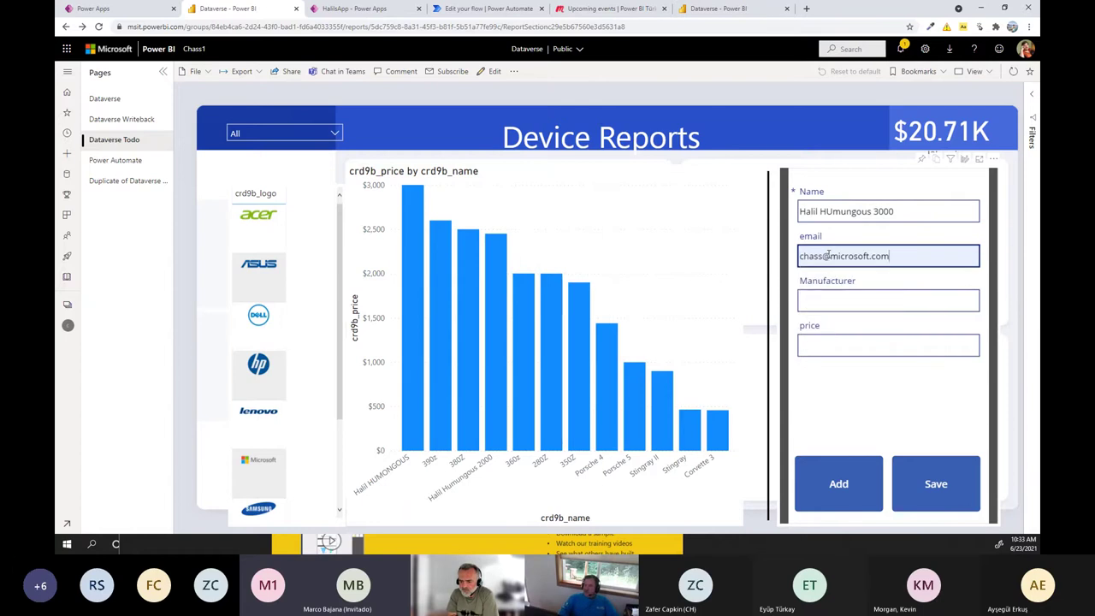
pyautogui.click(831, 303)
pyautogui.write('a')
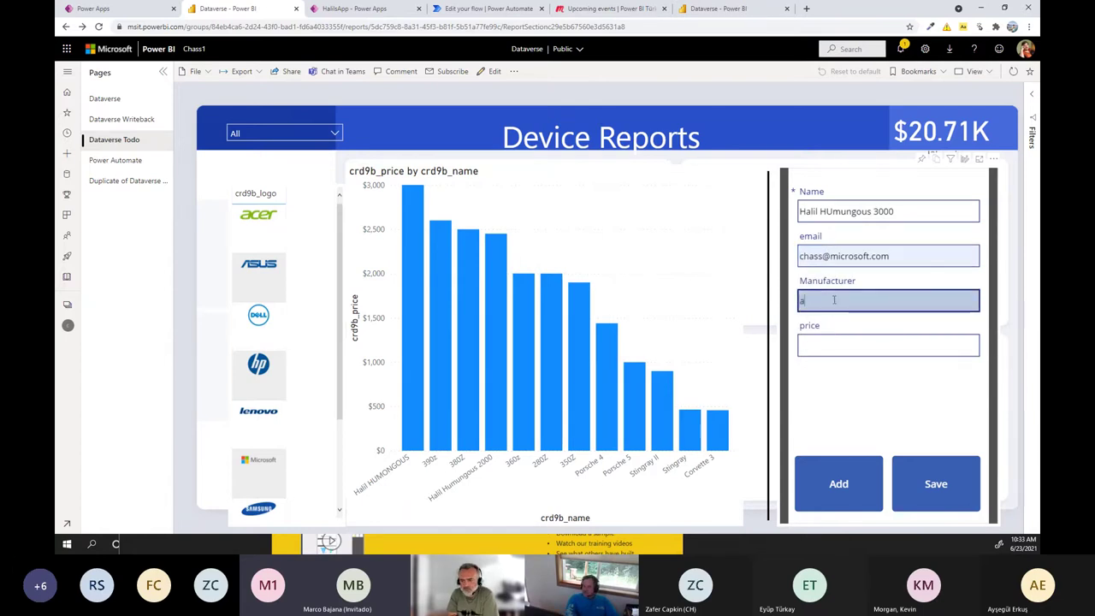
pyautogui.write('cer')
pyautogui.click(819, 346)
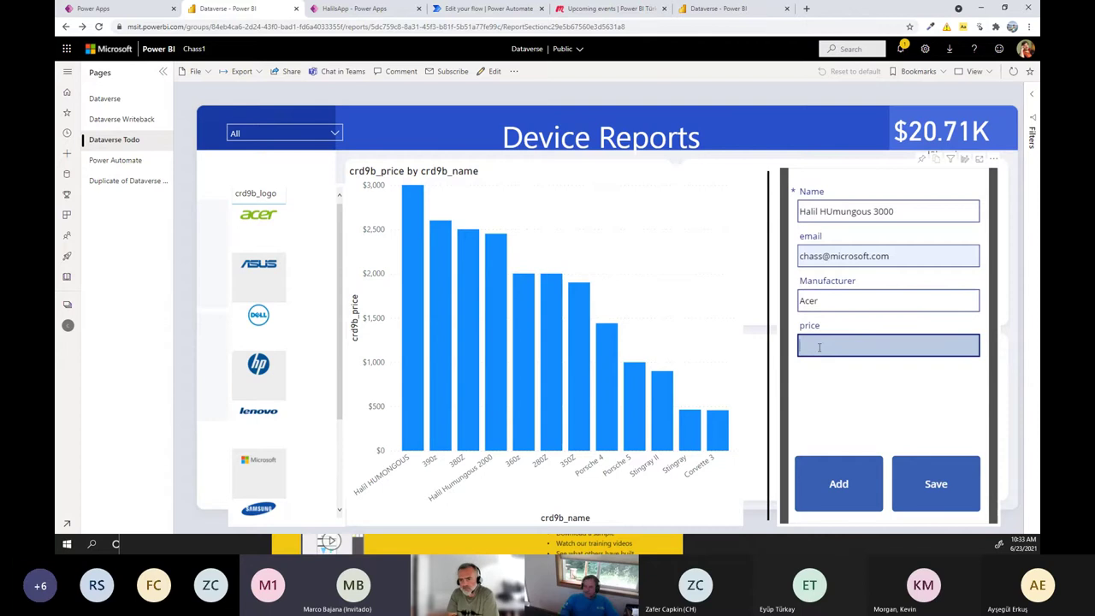
pyautogui.write('5000')
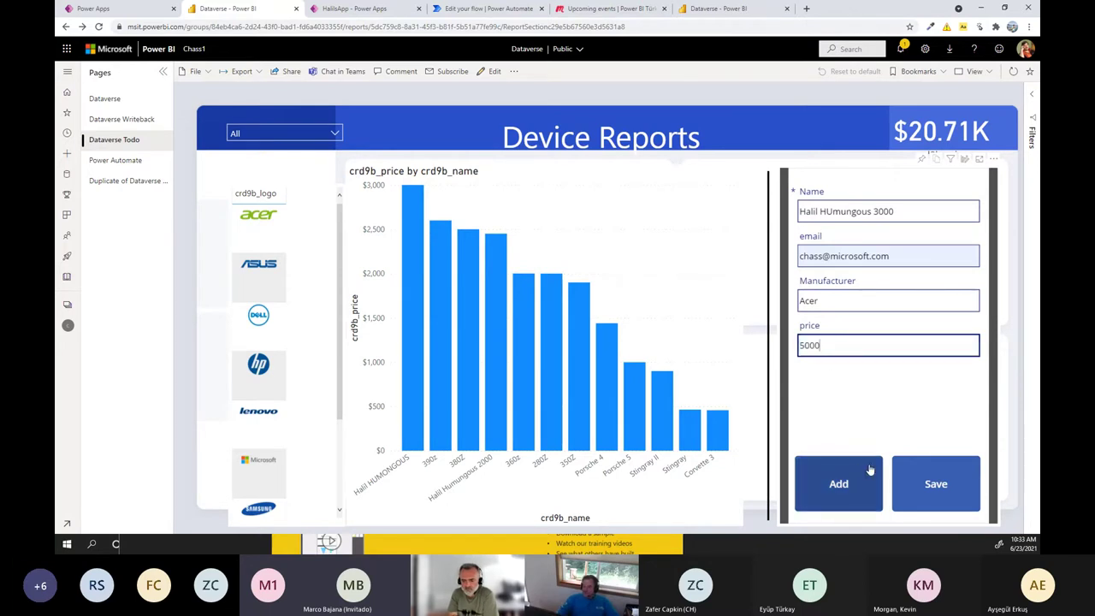
pyautogui.click(938, 481)
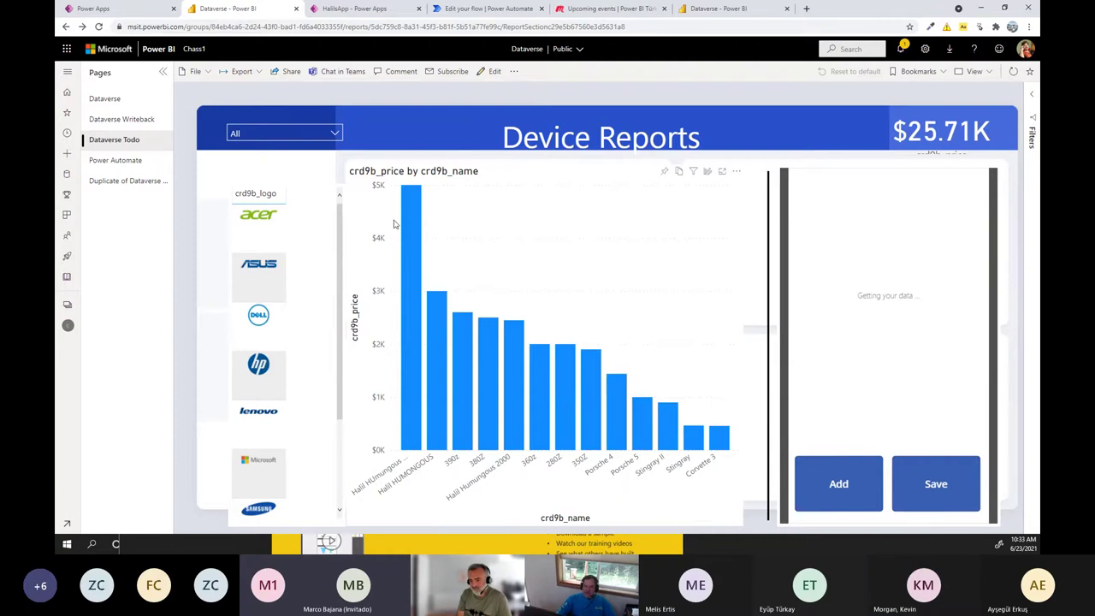
pyautogui.moveTo(514, 336)
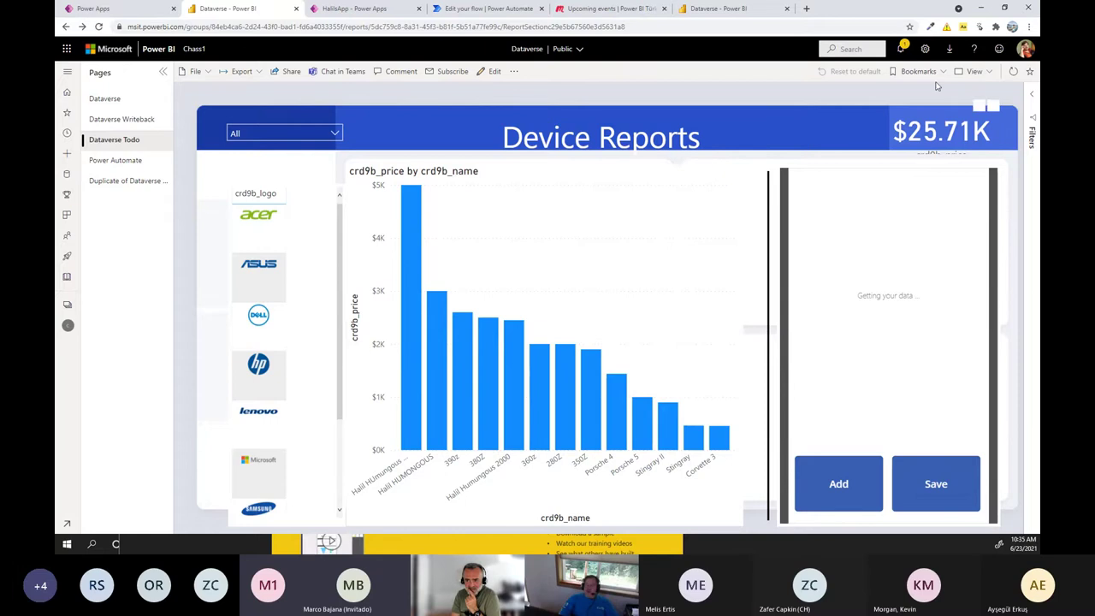
# Search the web for "audit log power bi" in a new browser tab and look over the "Track user activities in Power BI" article.
pyautogui.click(806, 10)
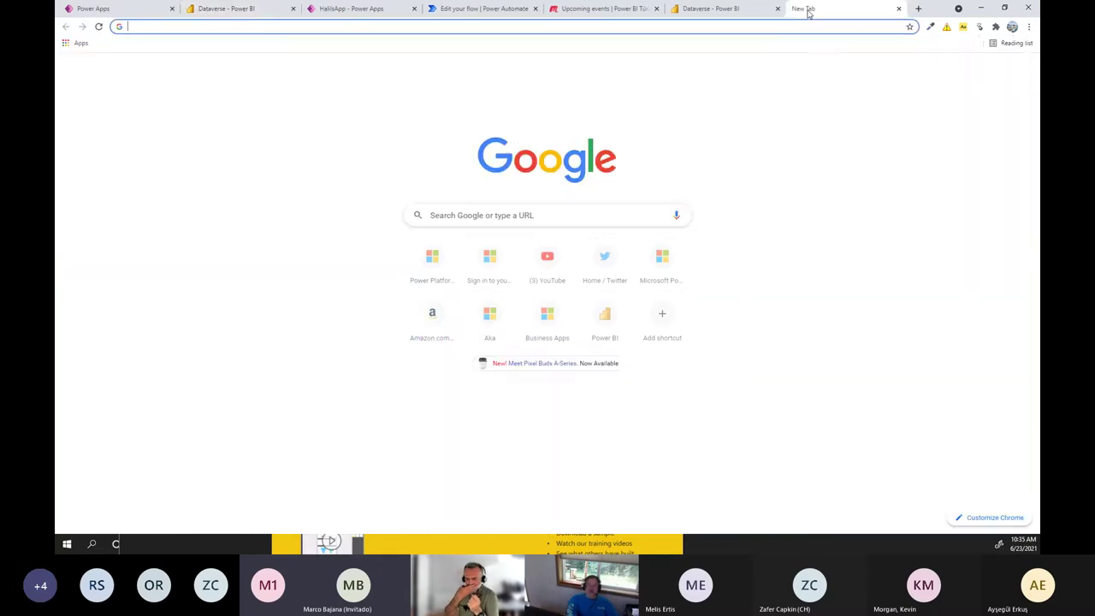
pyautogui.write('audit log Po')
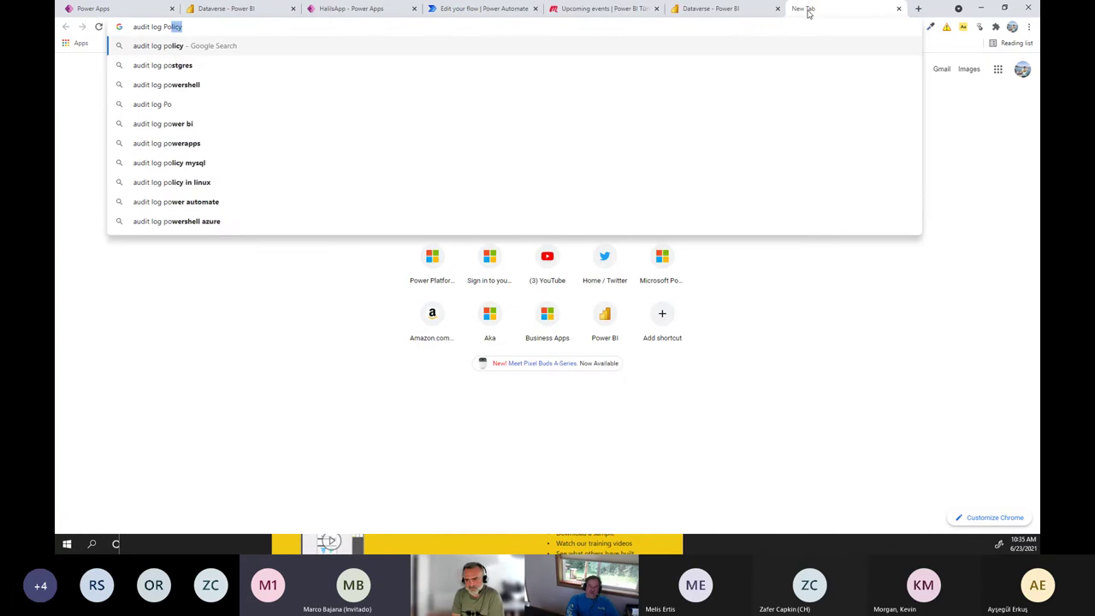
pyautogui.write('wer bi')
pyautogui.press('Return')
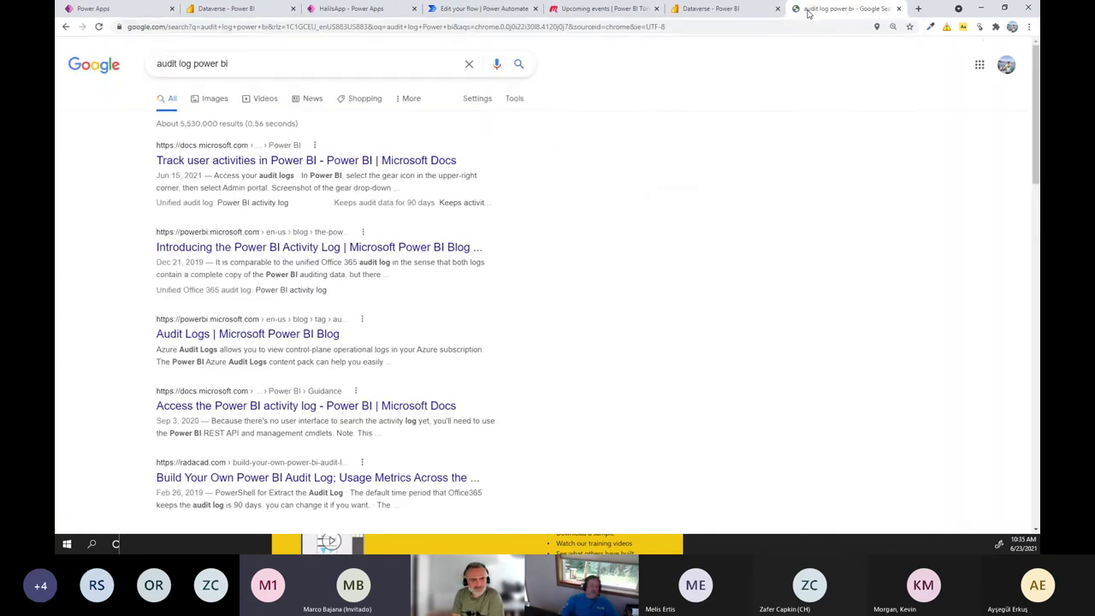
pyautogui.click(306, 160)
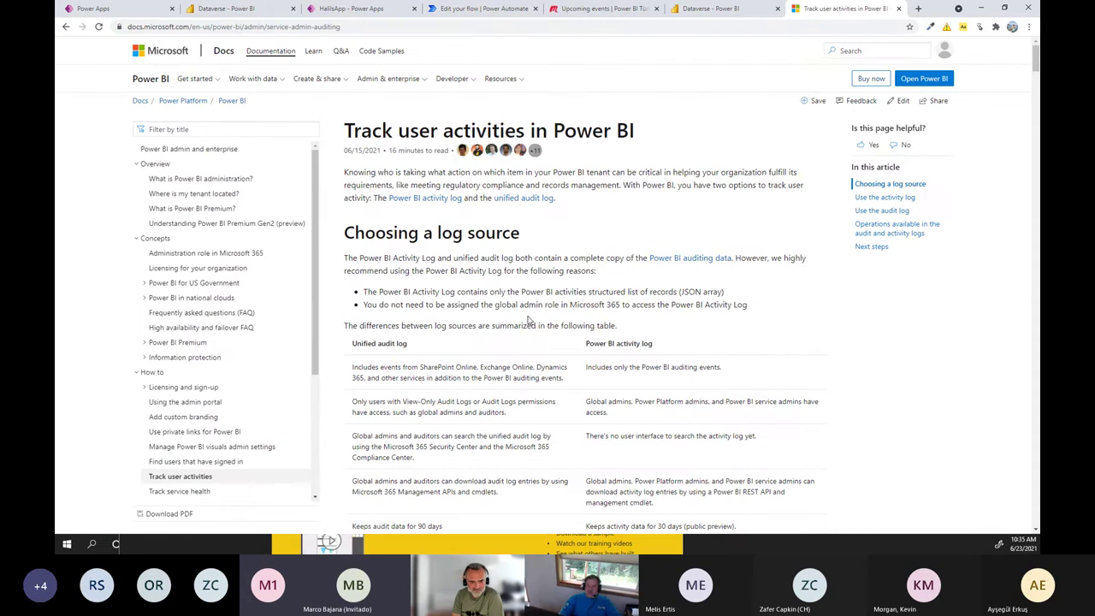
pyautogui.scroll(-3, 529, 321)
pyautogui.scroll(2, 528, 321)
# Return to the search results and open the RADACAD article "Build Your Own Power BI Audit Log; Usage Metrics Across the Entire Tenant".
pyautogui.click(64, 26)
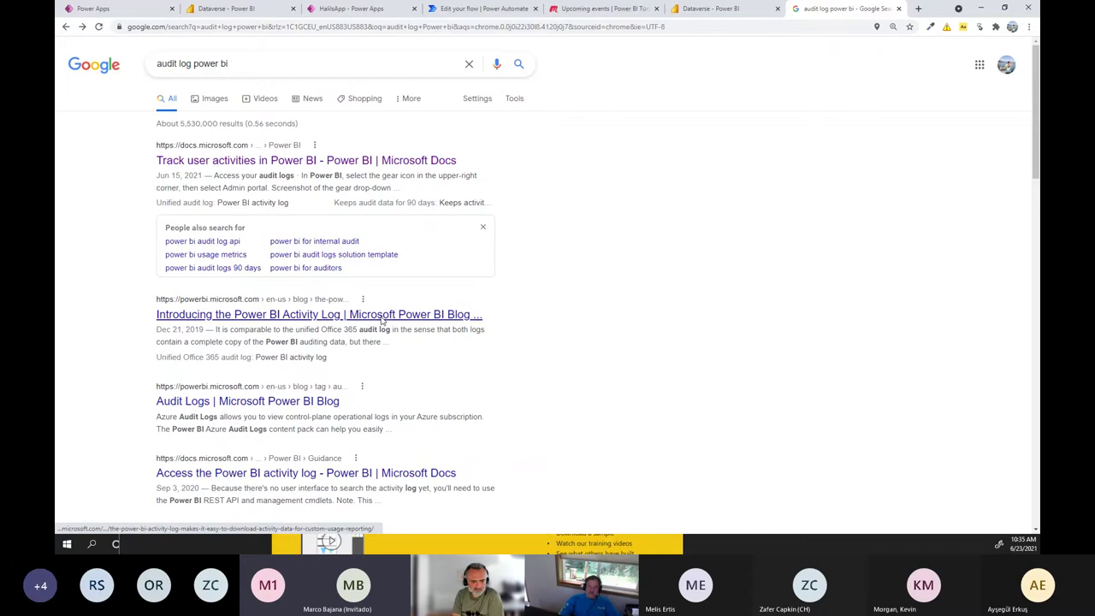
pyautogui.scroll(-1, 379, 322)
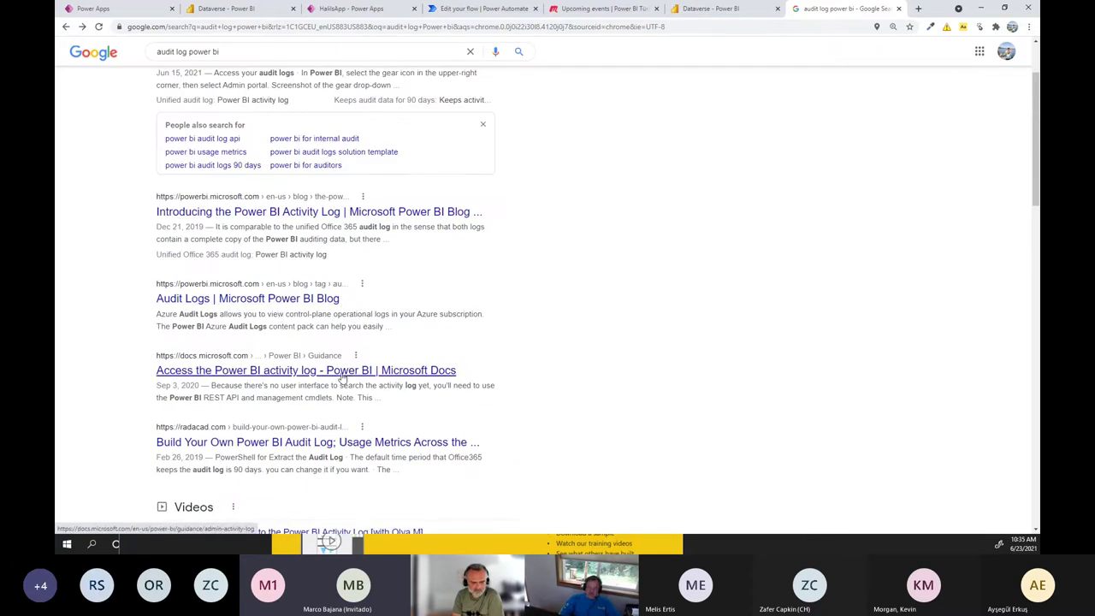
pyautogui.scroll(-2, 340, 376)
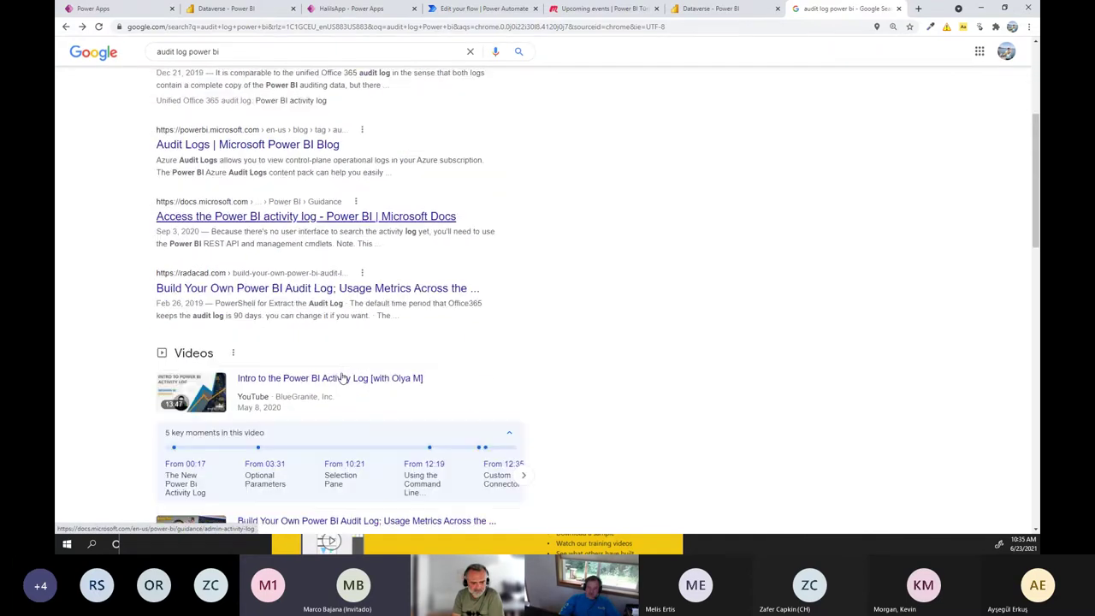
pyautogui.click(305, 292)
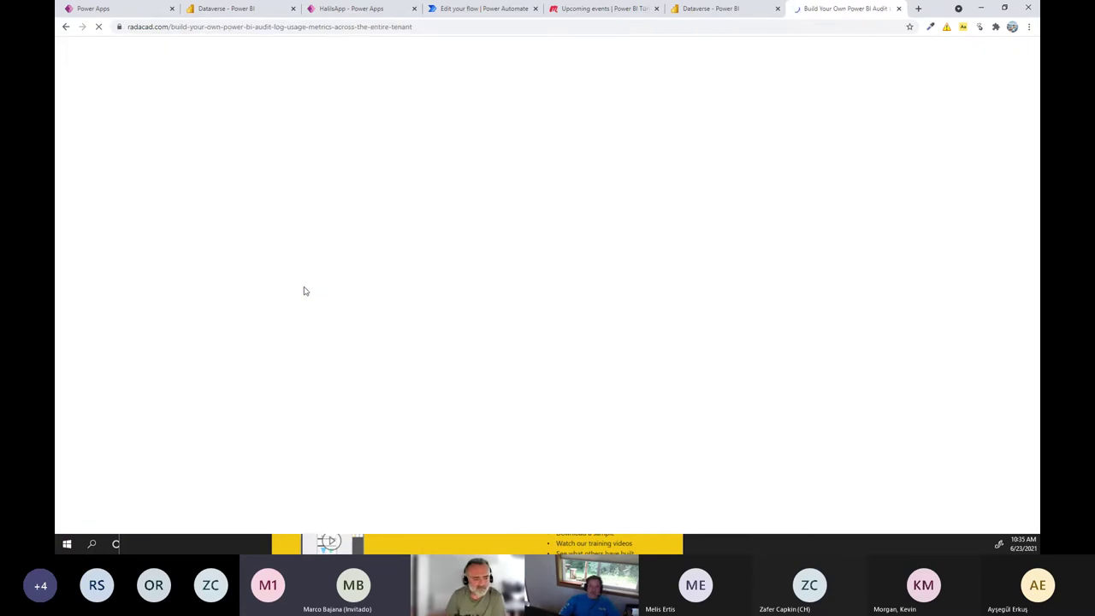
# Look over the RADACAD article's introduction and example usage metrics report, and select the page's web address.
pyautogui.scroll(-3, 298, 317)
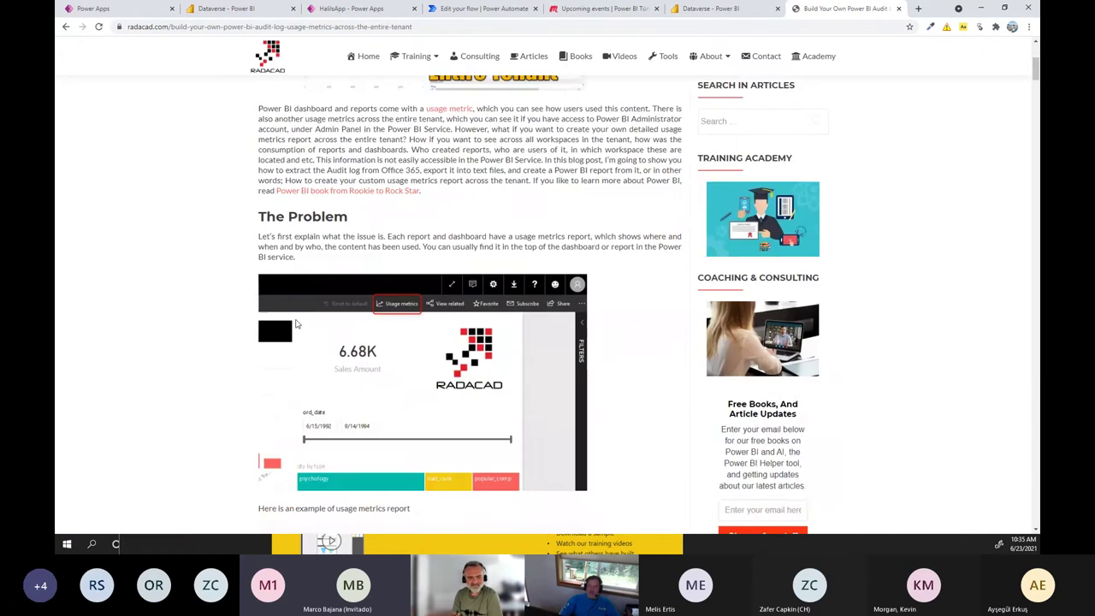
pyautogui.scroll(4, 295, 321)
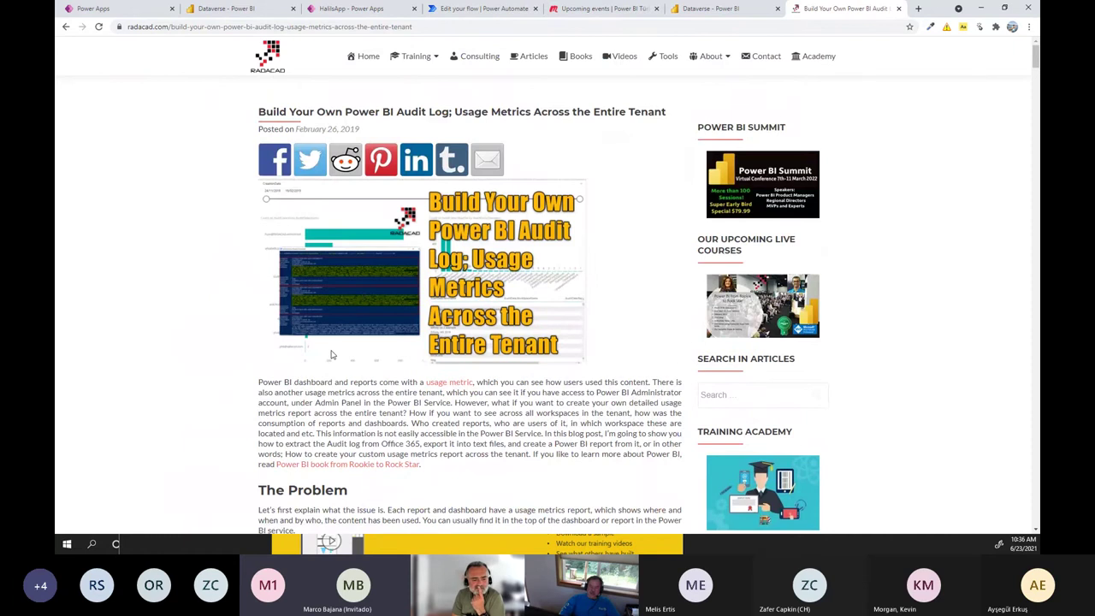
pyautogui.scroll(-2, 330, 351)
pyautogui.scroll(-5, 332, 354)
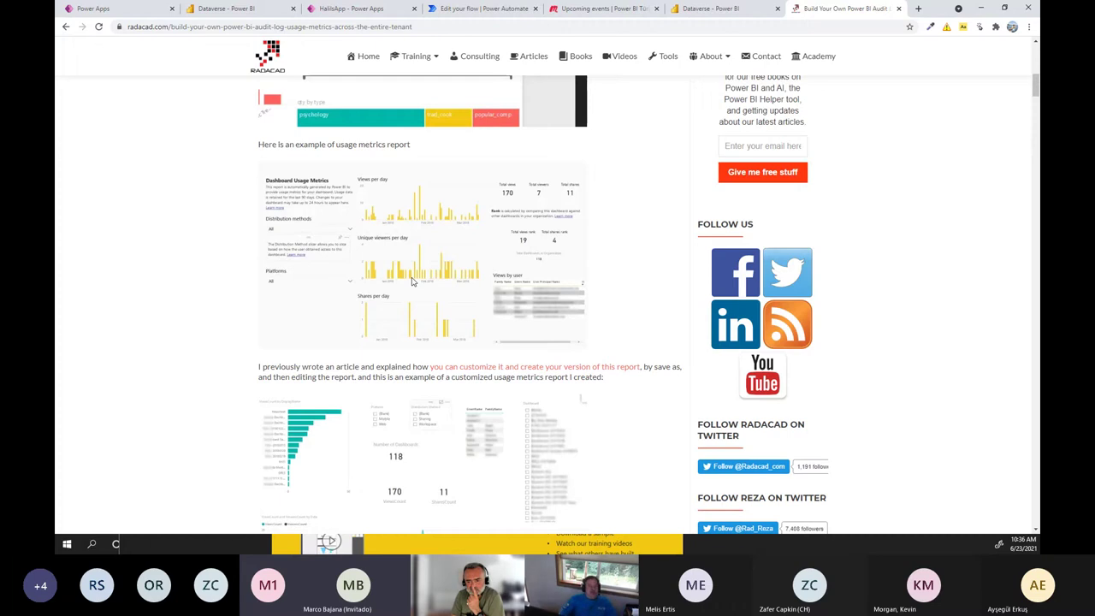
pyautogui.click(313, 29)
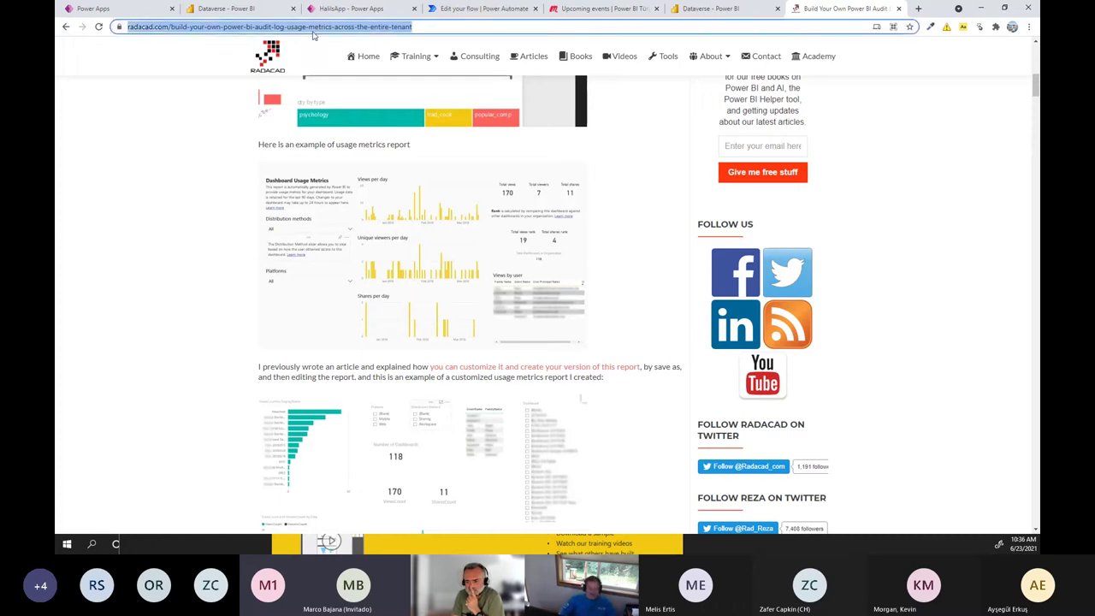
pyautogui.hotkey('alt', 'Tab')
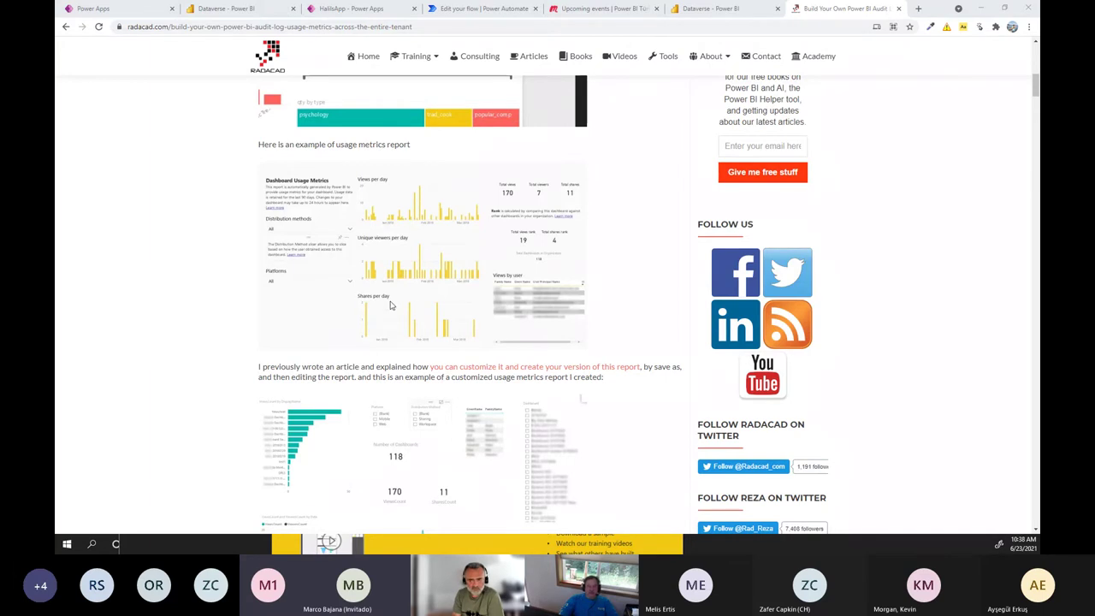
# Examine the article's Audit Log section on the Office 365 audit log search and highlight its heading.
pyautogui.scroll(-3, 383, 328)
pyautogui.scroll(-8, 383, 328)
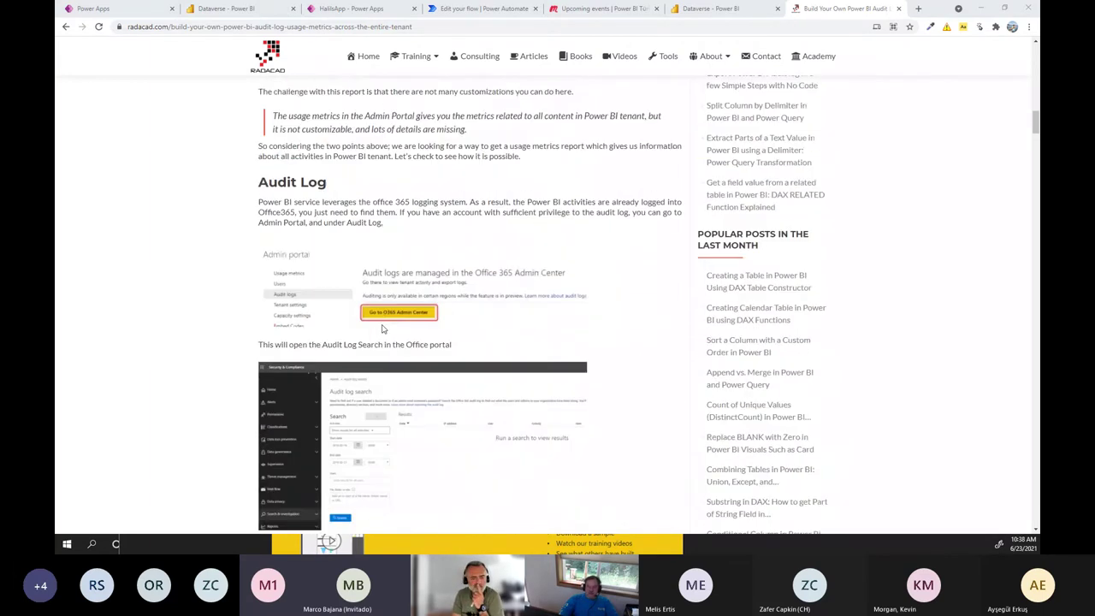
pyautogui.scroll(1, 383, 328)
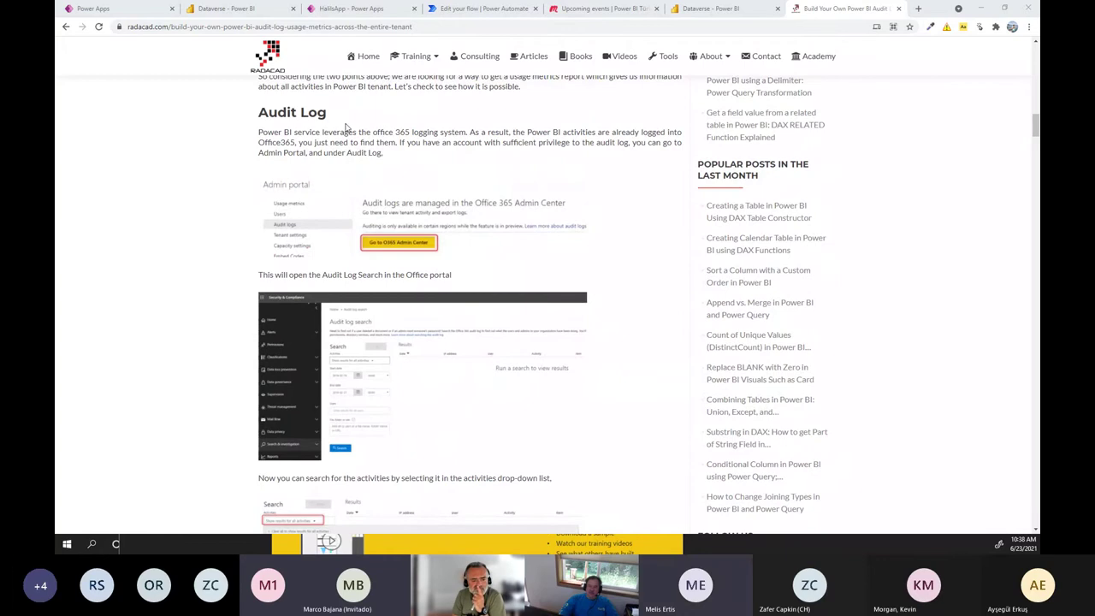
pyautogui.moveTo(327, 112); pyautogui.dragTo(260, 119)
pyautogui.click(298, 152)
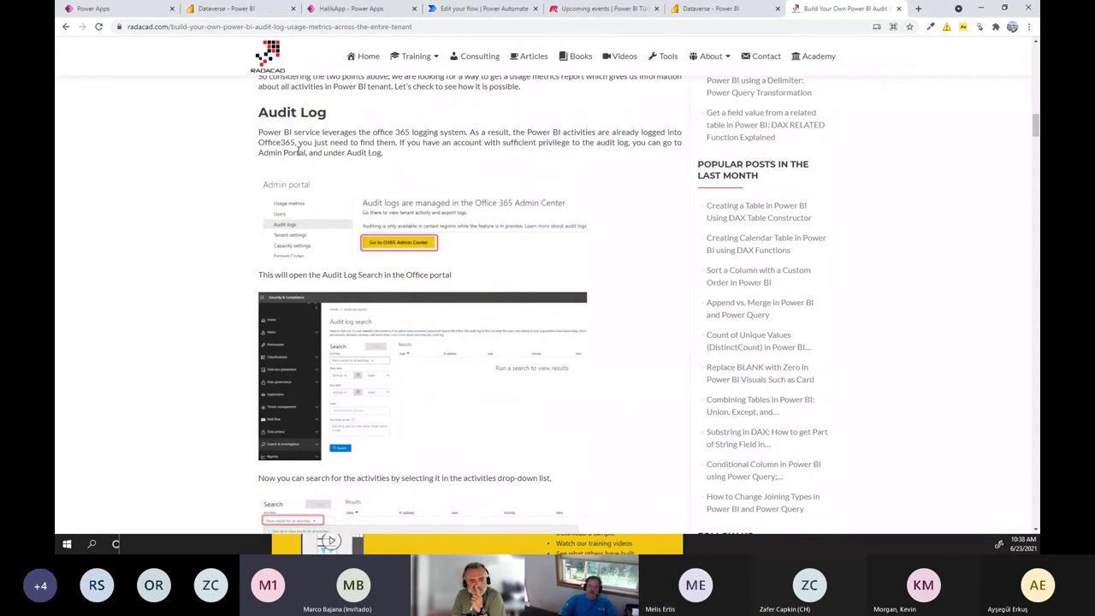
pyautogui.moveTo(329, 113); pyautogui.dragTo(259, 113)
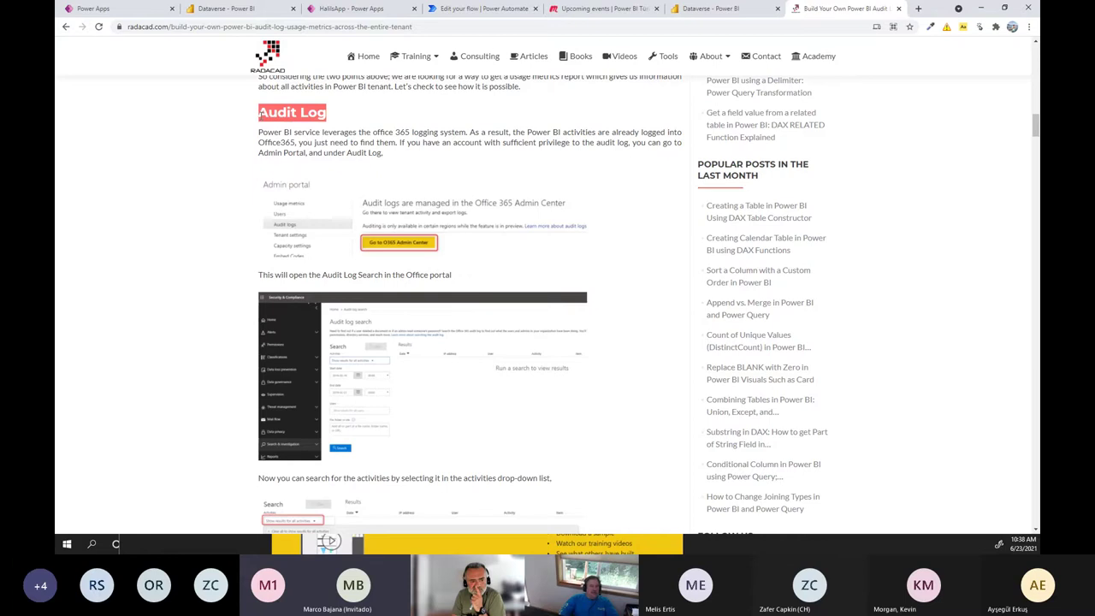
pyautogui.scroll(-1, 260, 116)
pyautogui.scroll(2, 260, 119)
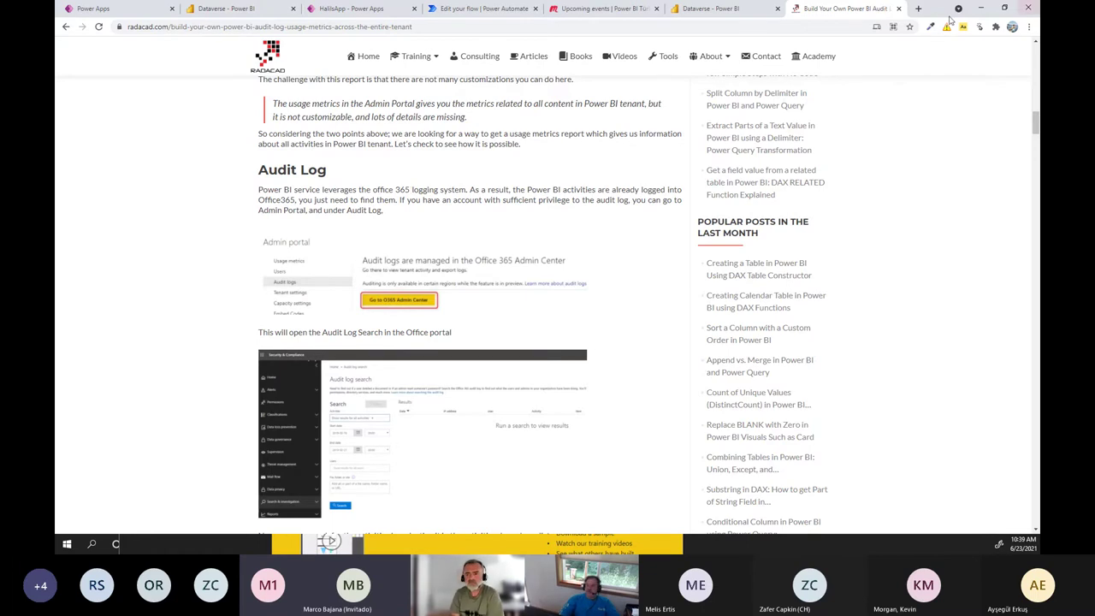
# Search the web for "graph api" in a new browser tab and open the "Use the Microsoft Graph API" documentation page.
pyautogui.click(918, 9)
pyautogui.write('gap')
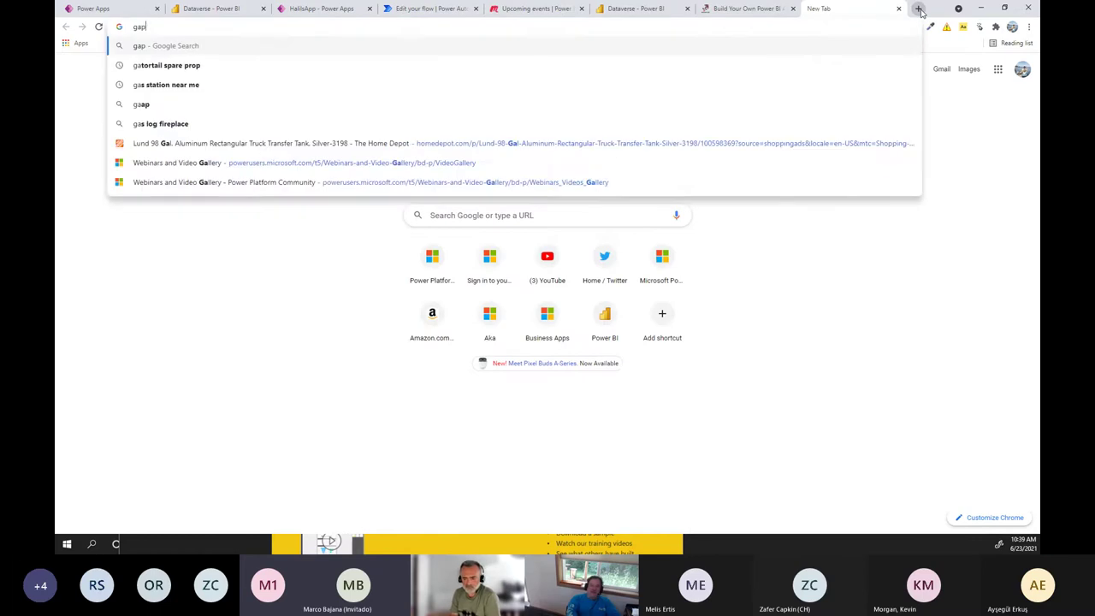
pyautogui.press('BackSpace')
pyautogui.press('BackSpace')
pyautogui.write('r')
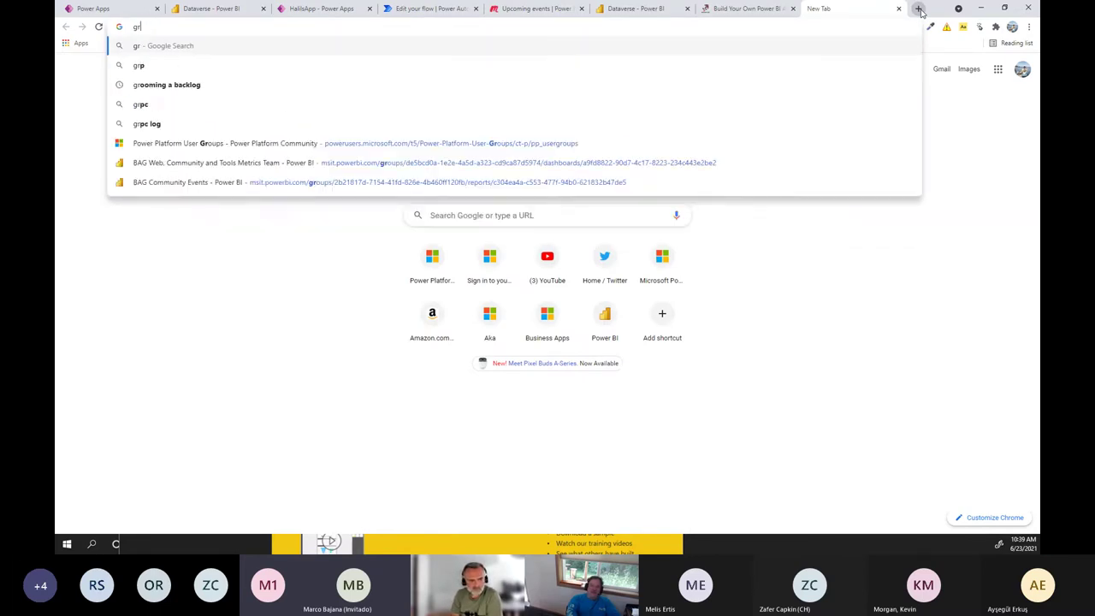
pyautogui.write('aph api')
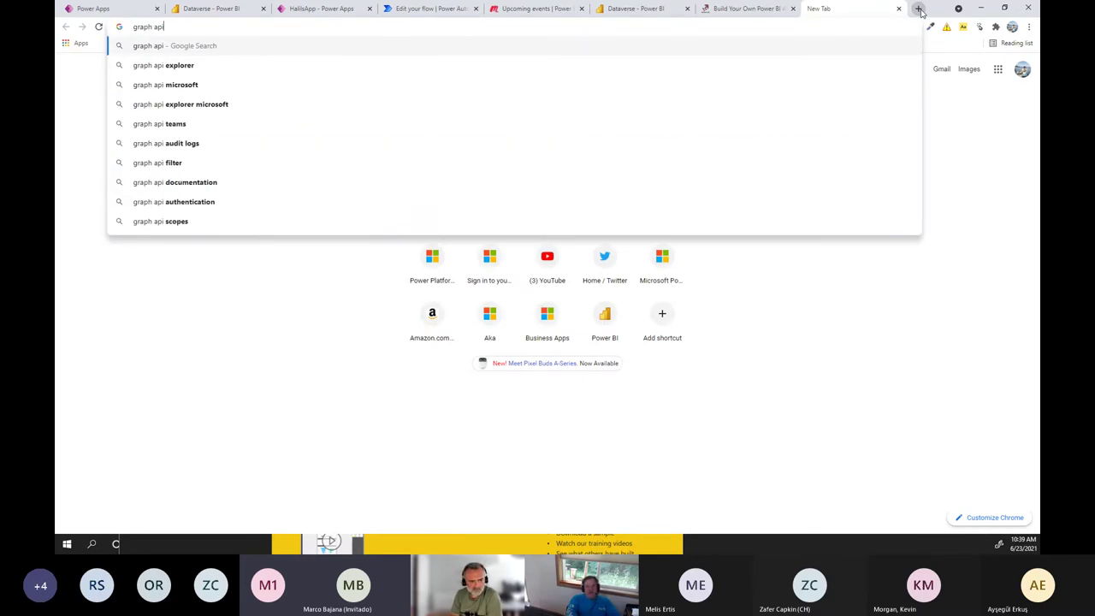
pyautogui.press('Return')
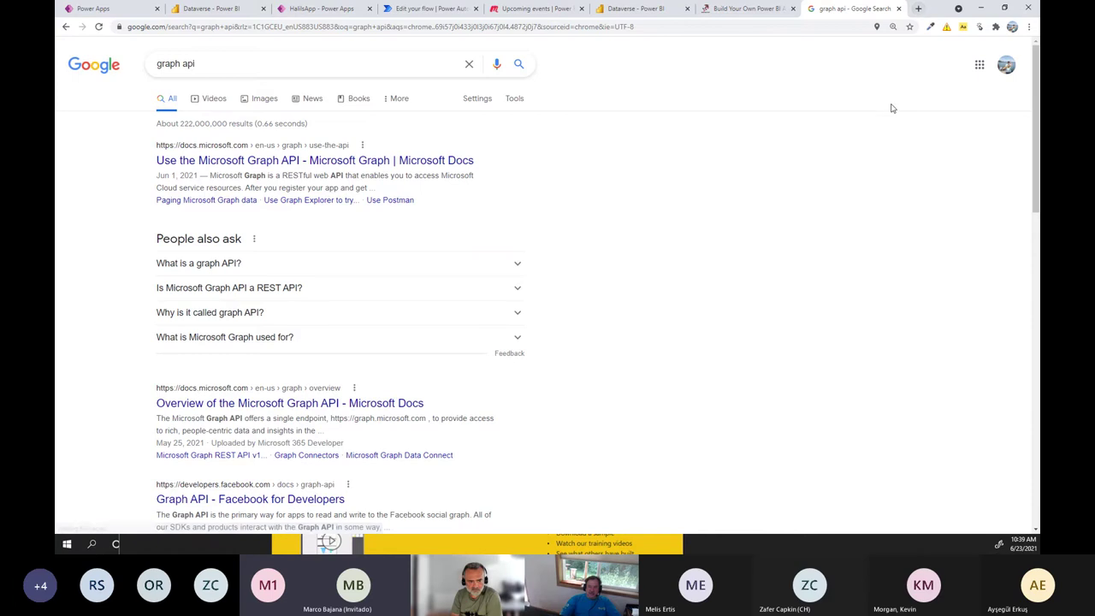
pyautogui.click(312, 161)
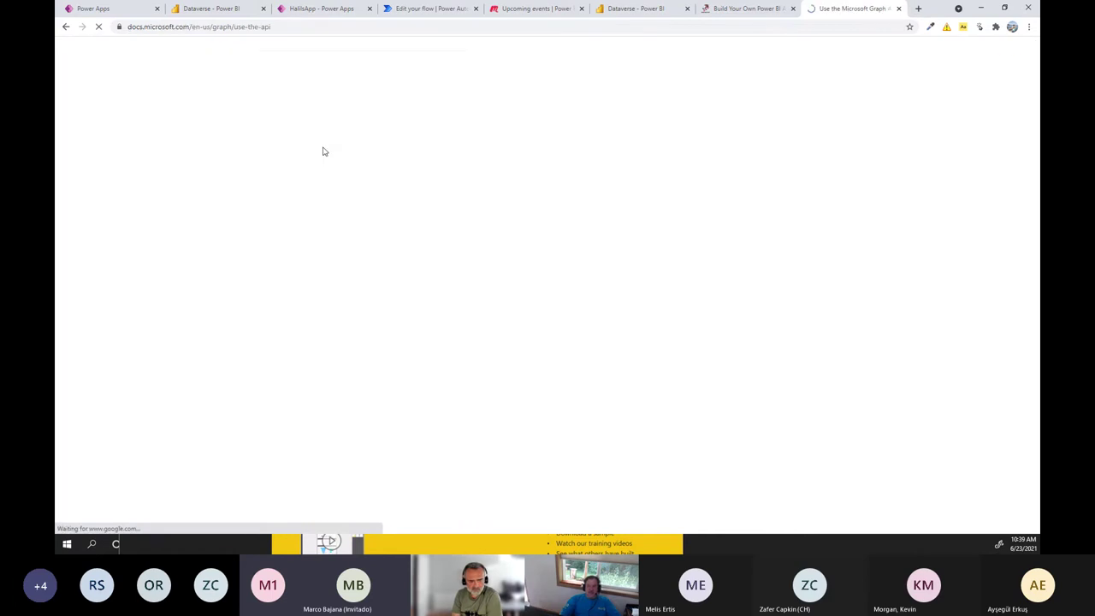
# Select the Graph API page's web address and look through its HTTP methods, Graph Explorer and Postman sections.
pyautogui.click(284, 27)
pyautogui.hotkey('alt', 'Tab')
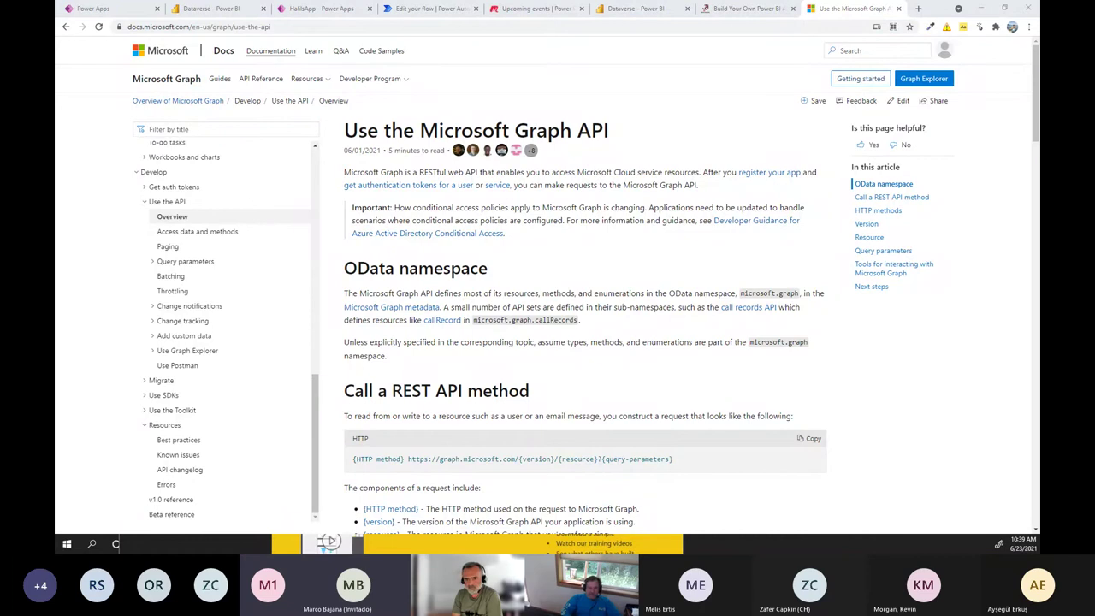
pyautogui.scroll(-9, 562, 379)
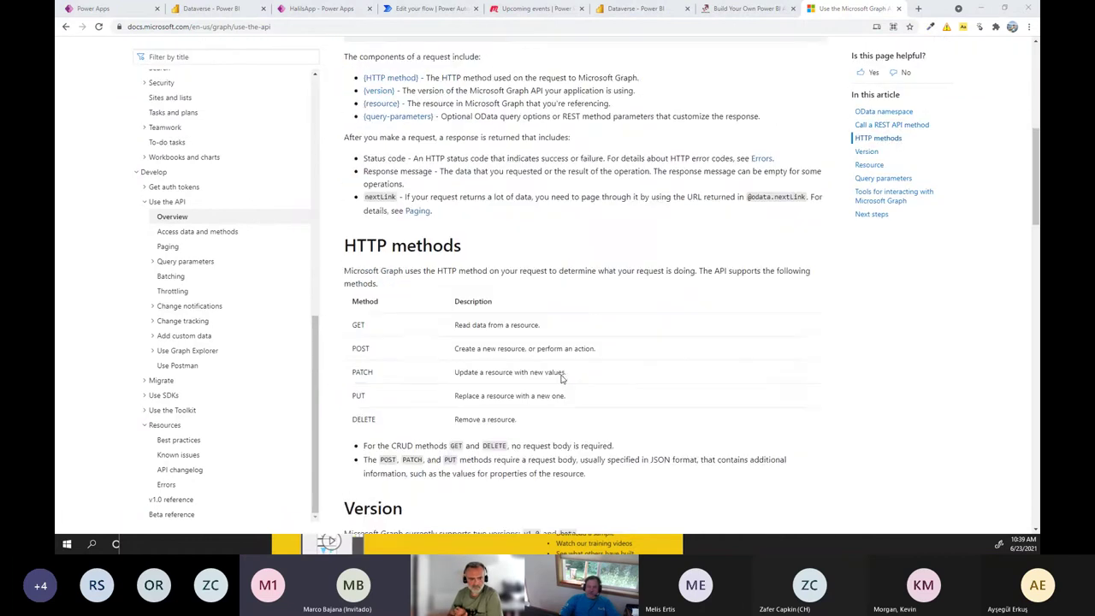
pyautogui.scroll(-10, 562, 379)
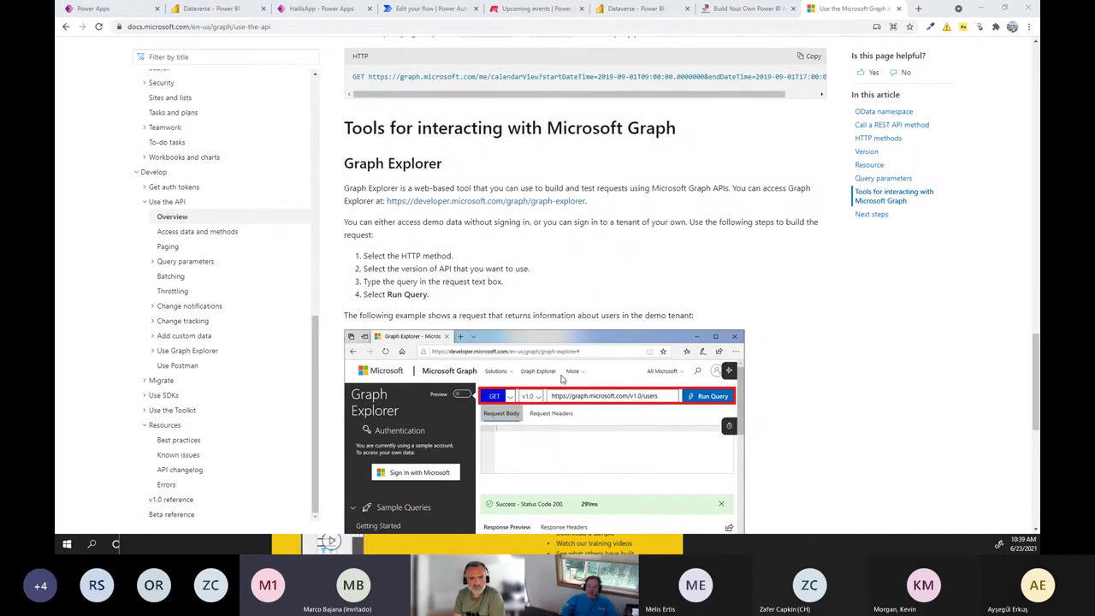
pyautogui.scroll(-3, 562, 379)
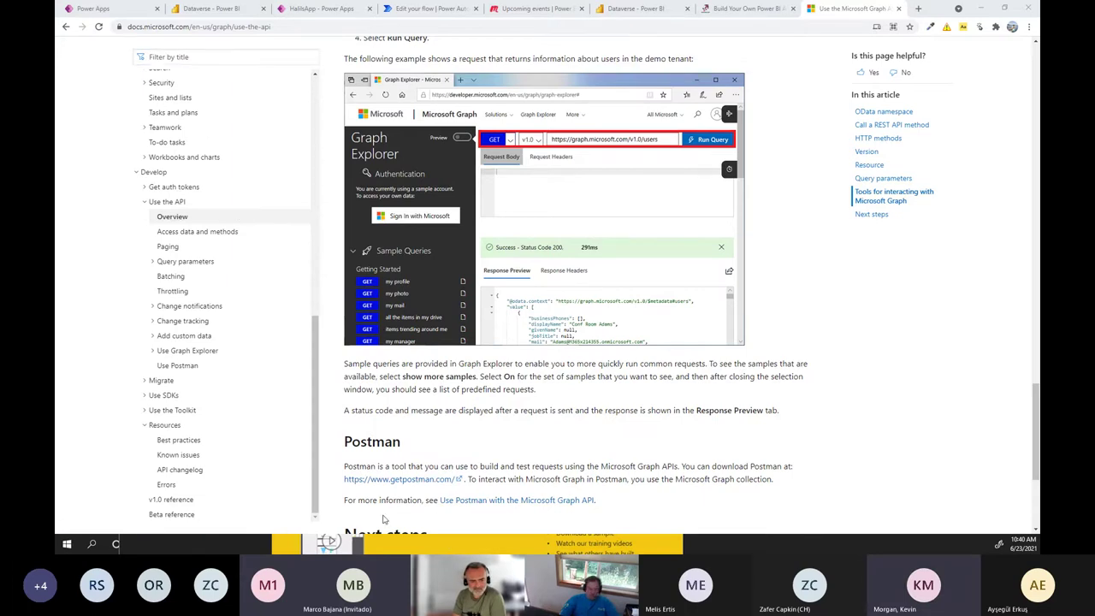
# Close the Power BI Desktop start window, and switch to PowerPoint to show slide 8, "Triggering an alert from a flow".
pyautogui.click(451, 541)
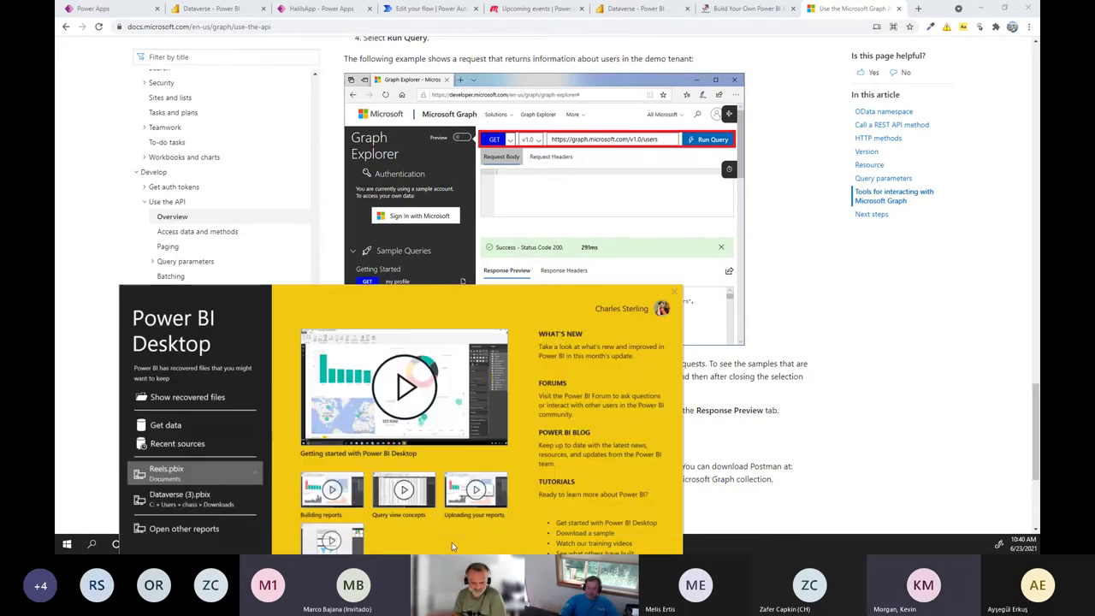
pyautogui.click(674, 293)
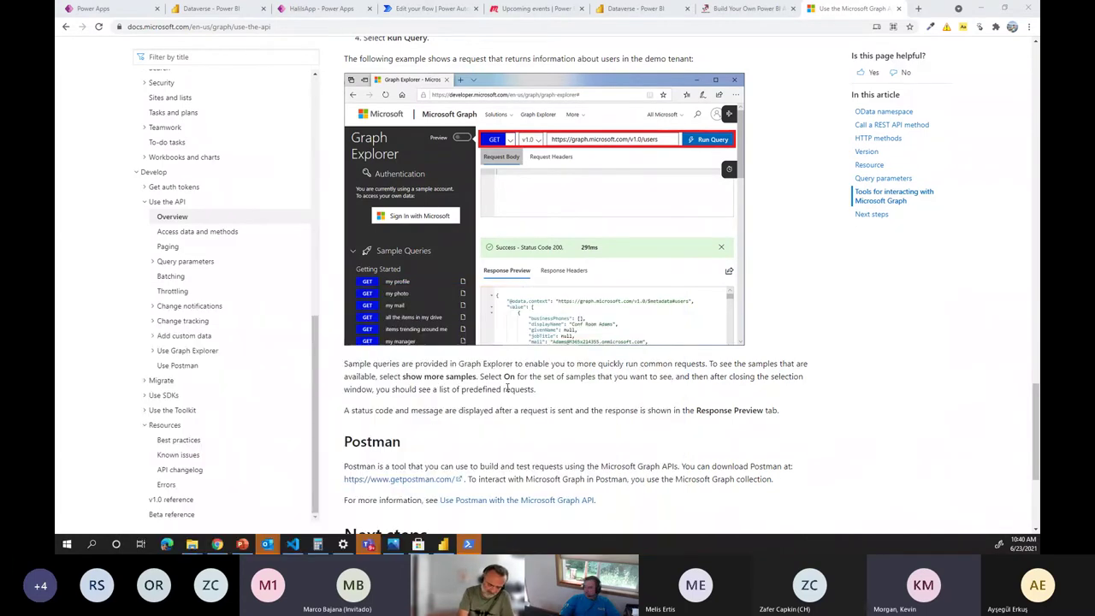
pyautogui.hotkey('alt', 'Tab')
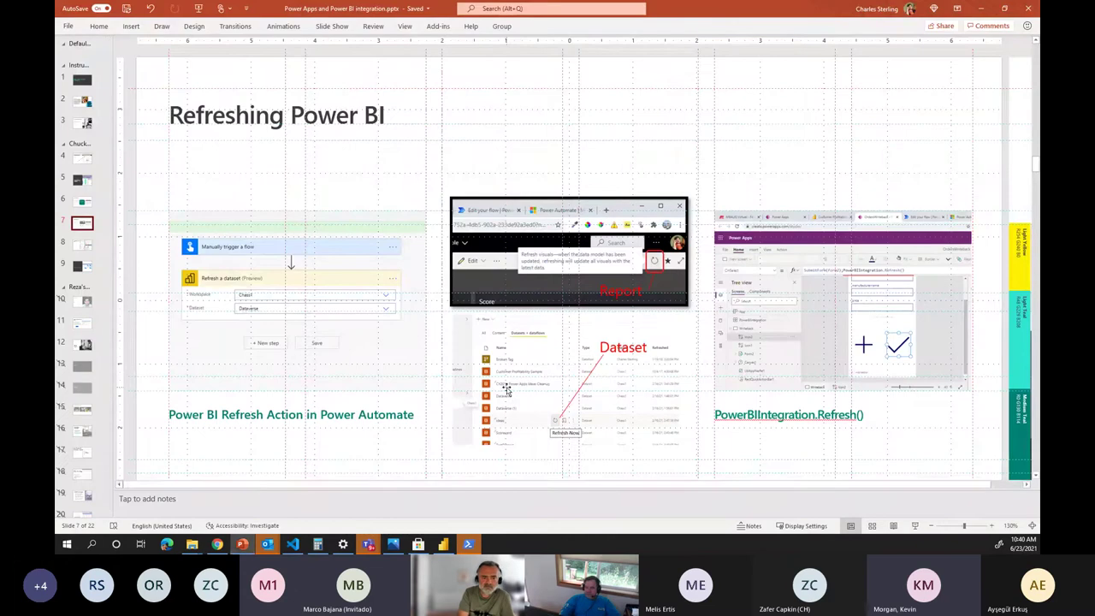
pyautogui.click(85, 251)
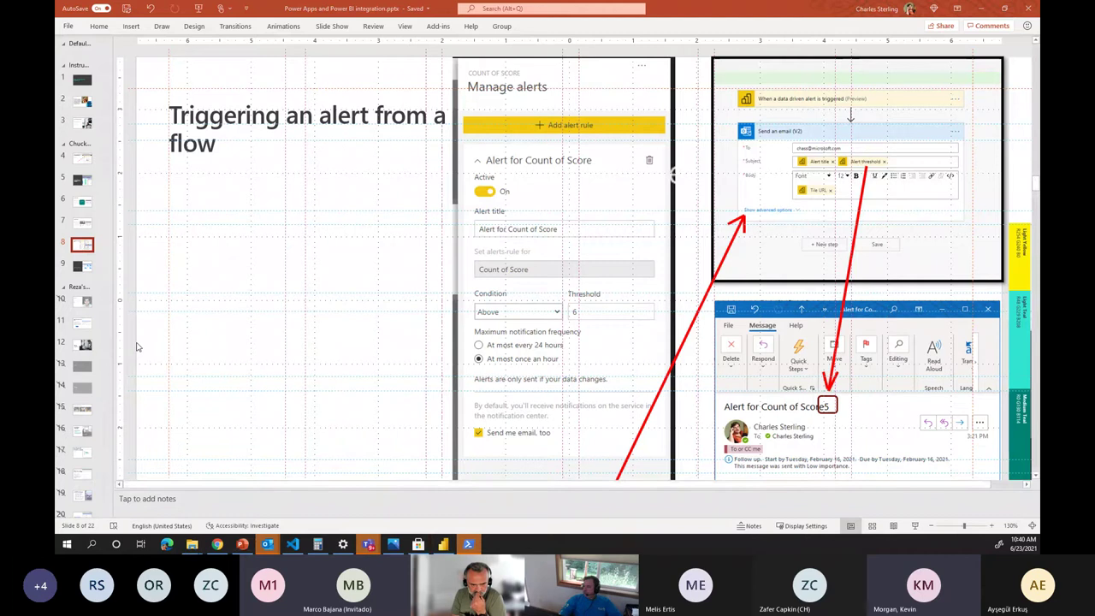
# Switch back to Chrome and search the web for "direct query power bi datasources".
pyautogui.hotkey('alt', 'Tab')
pyautogui.hotkey('ctrl', 'l')
pyautogui.write('direc')
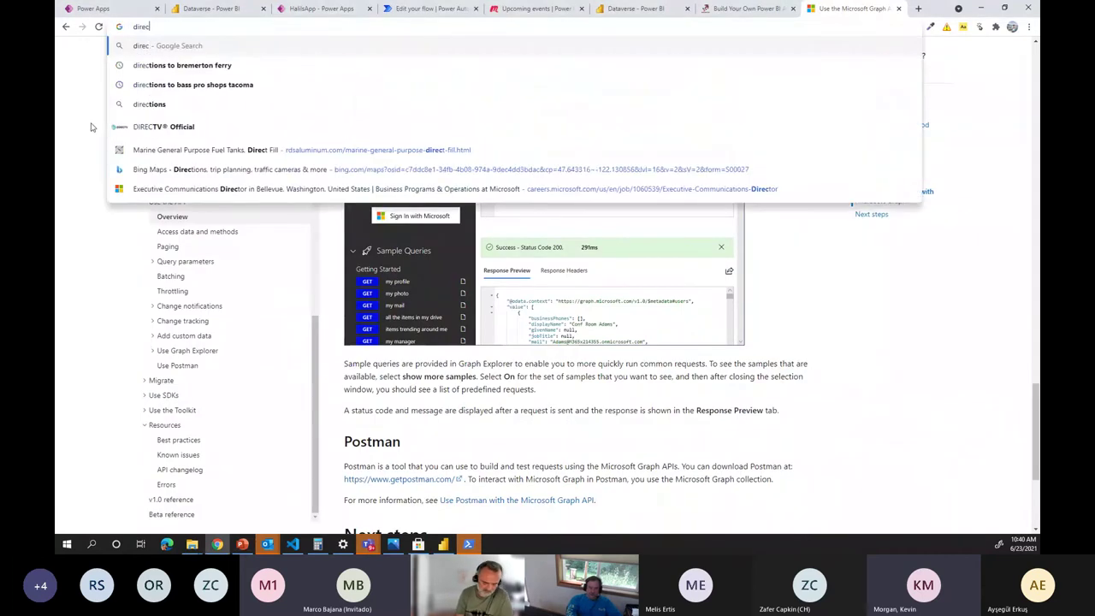
pyautogui.write('t qu')
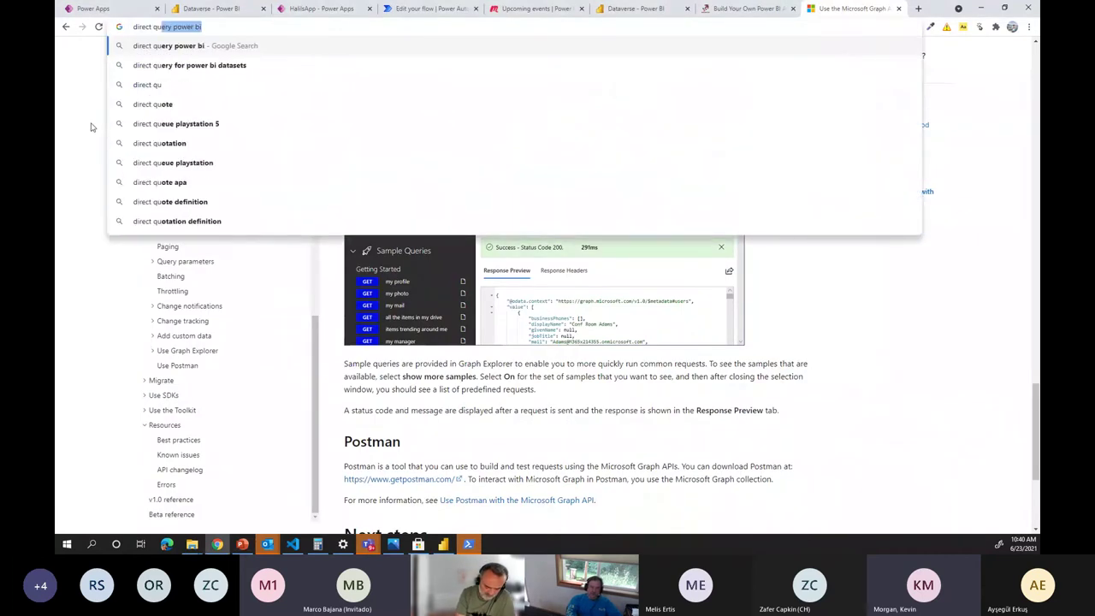
pyautogui.write('ery power bi data')
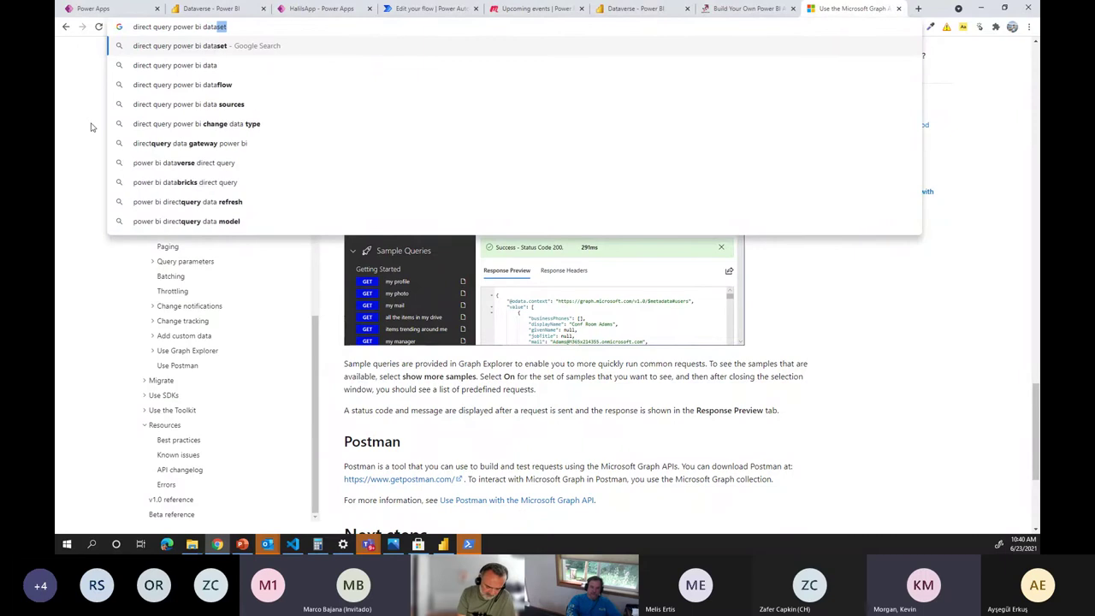
pyautogui.write('sources')
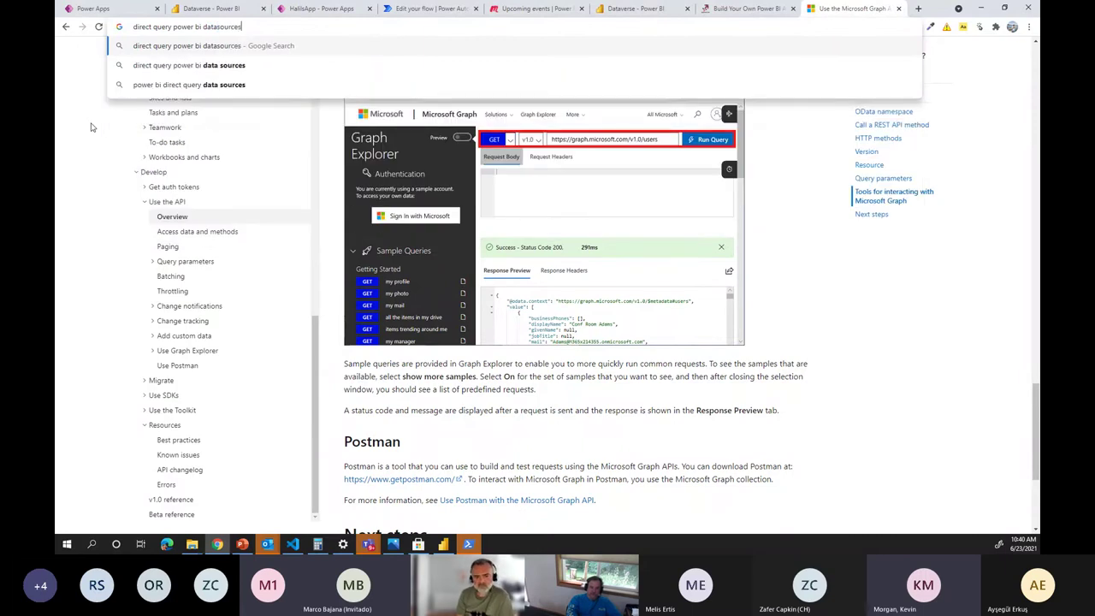
pyautogui.press('Return')
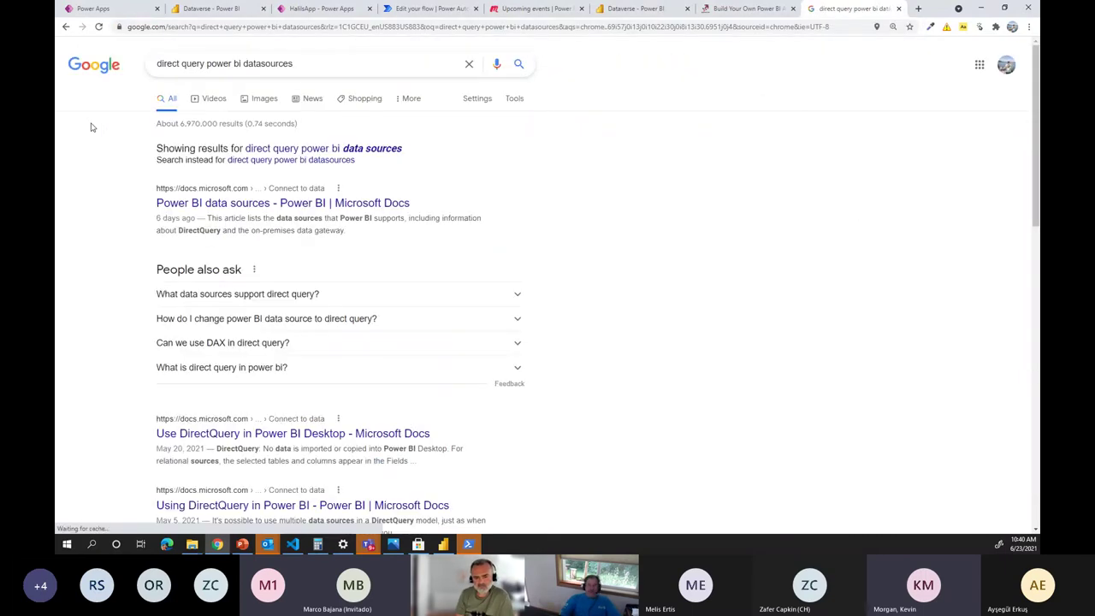
# Open the search result "Use DirectQuery in Power BI Desktop" and skim the article through to its Next steps section.
pyautogui.click(329, 434)
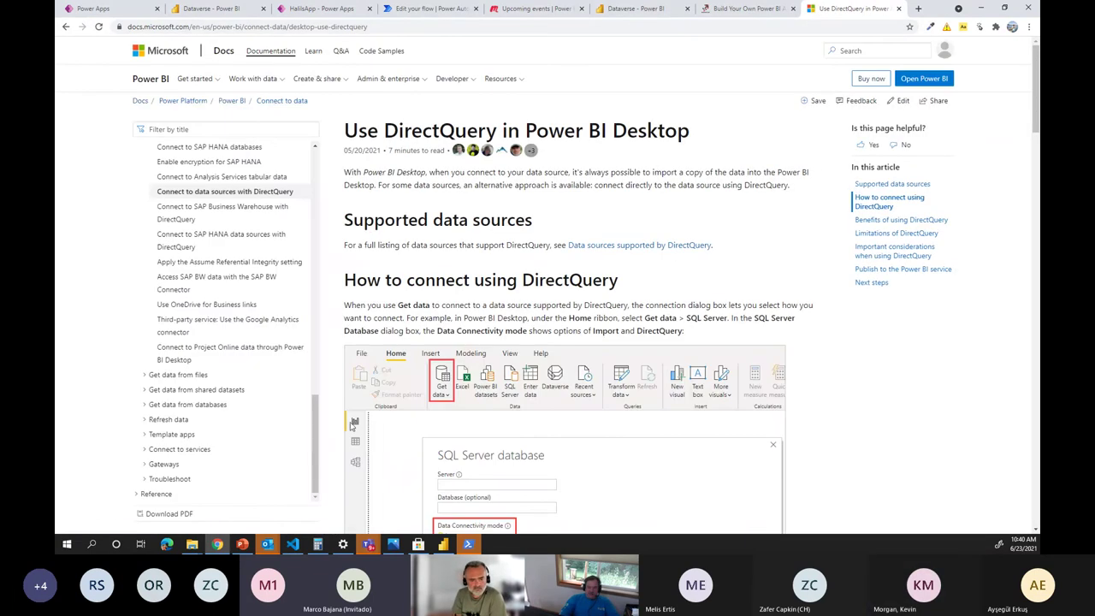
pyautogui.scroll(-15, 474, 374)
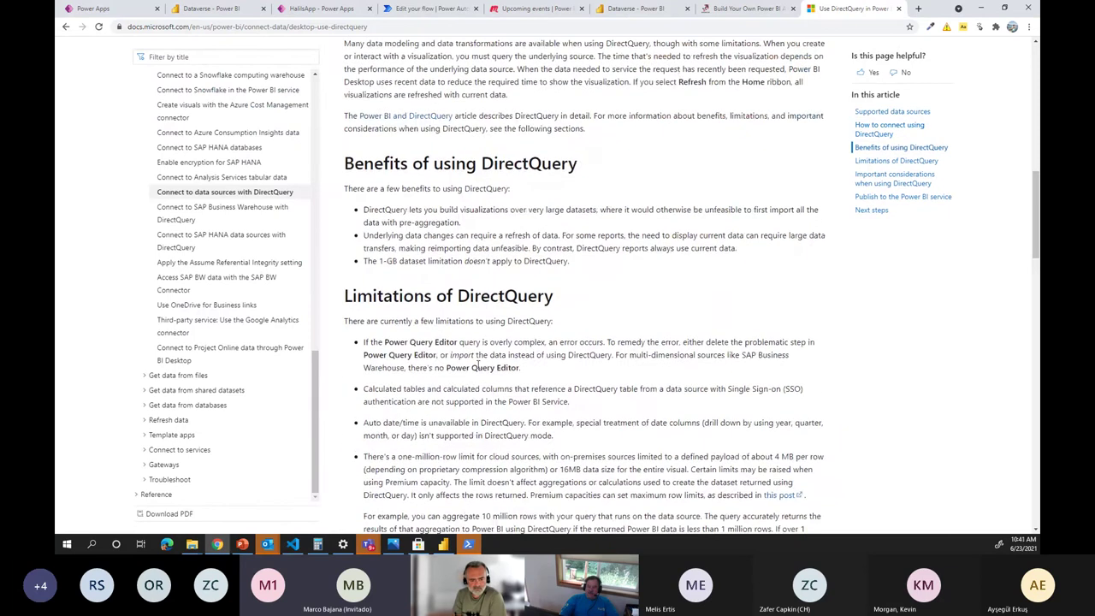
pyautogui.scroll(-10, 477, 366)
pyautogui.scroll(4, 477, 366)
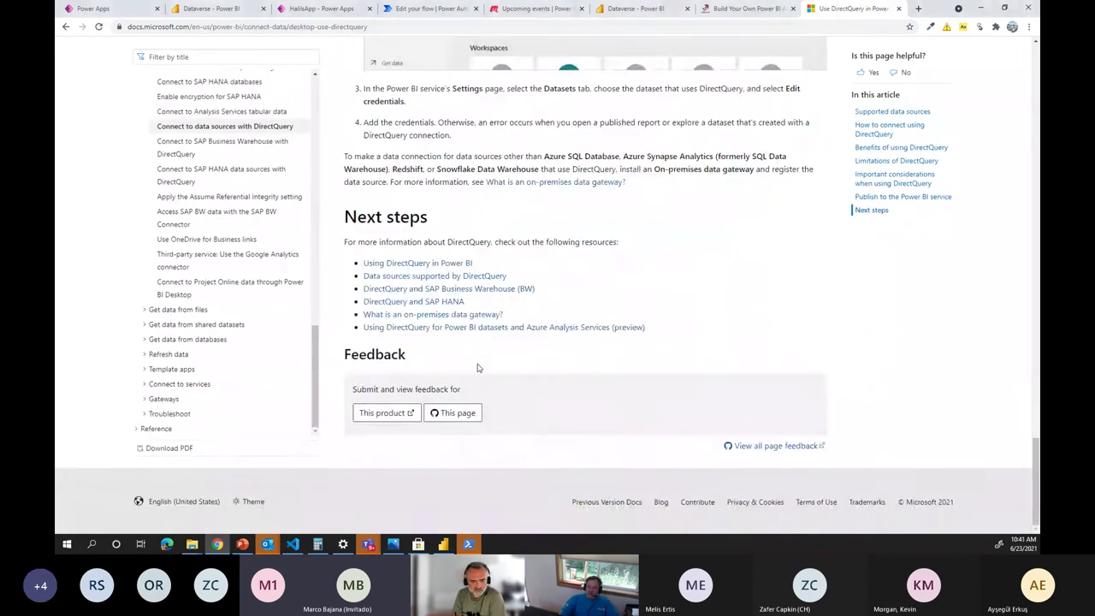
# Return to the search results, open "Using DirectQuery in Power BI", and skim its connectivity modes, limitations and other implications.
pyautogui.click(66, 26)
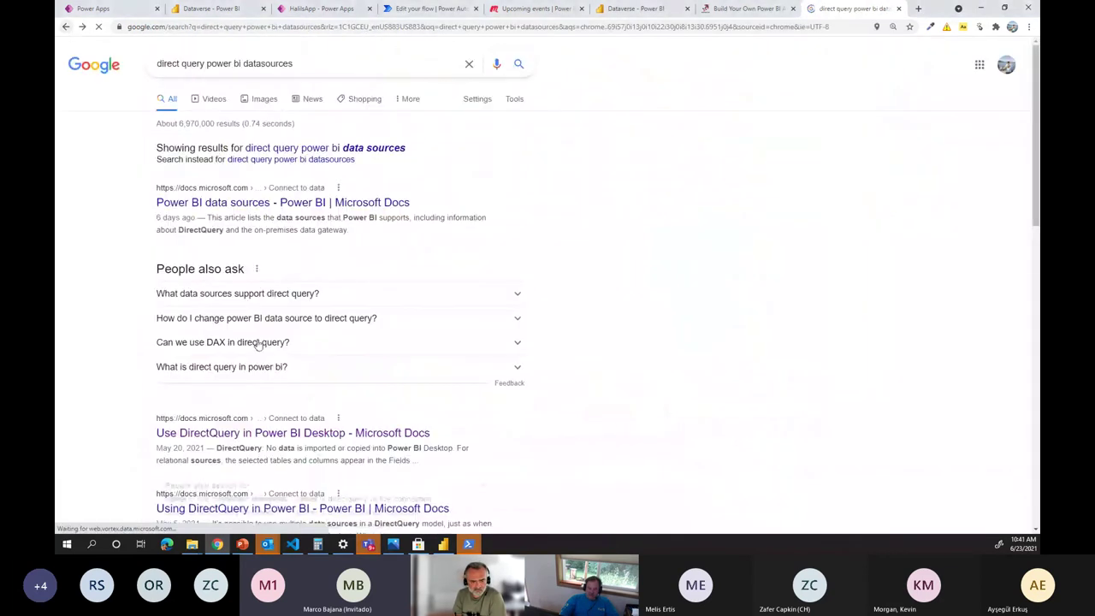
pyautogui.scroll(-2, 363, 387)
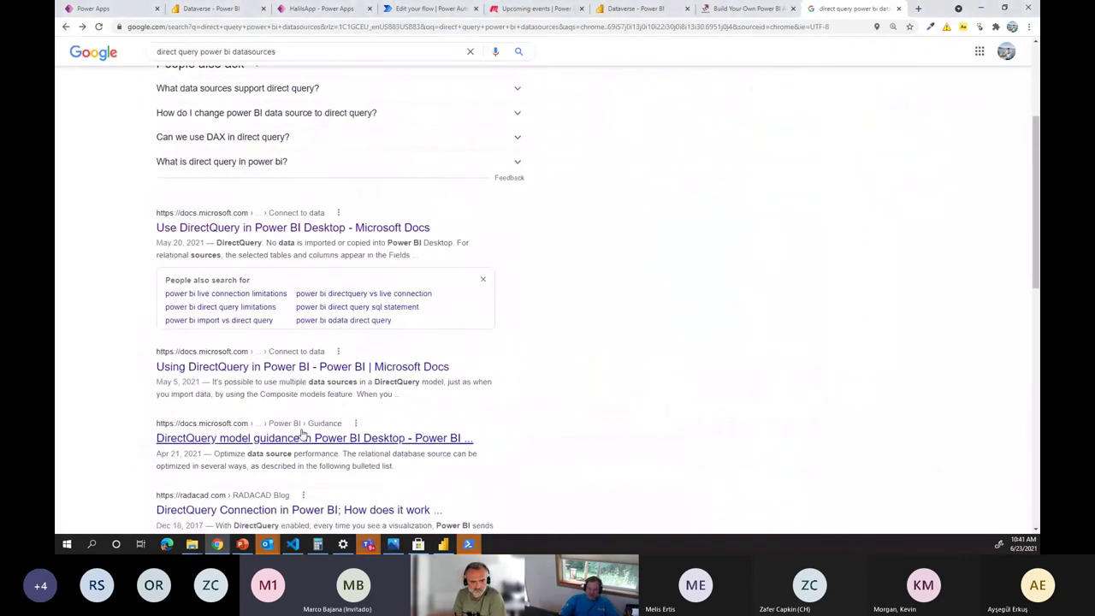
pyautogui.click(297, 366)
pyautogui.scroll(-9, 482, 293)
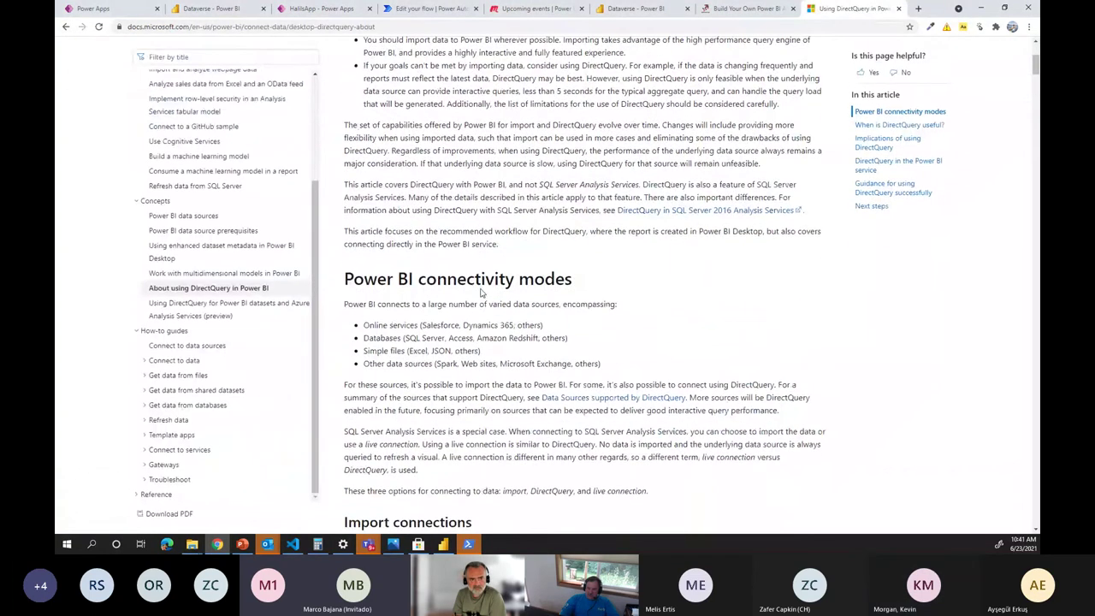
pyautogui.scroll(-10, 482, 294)
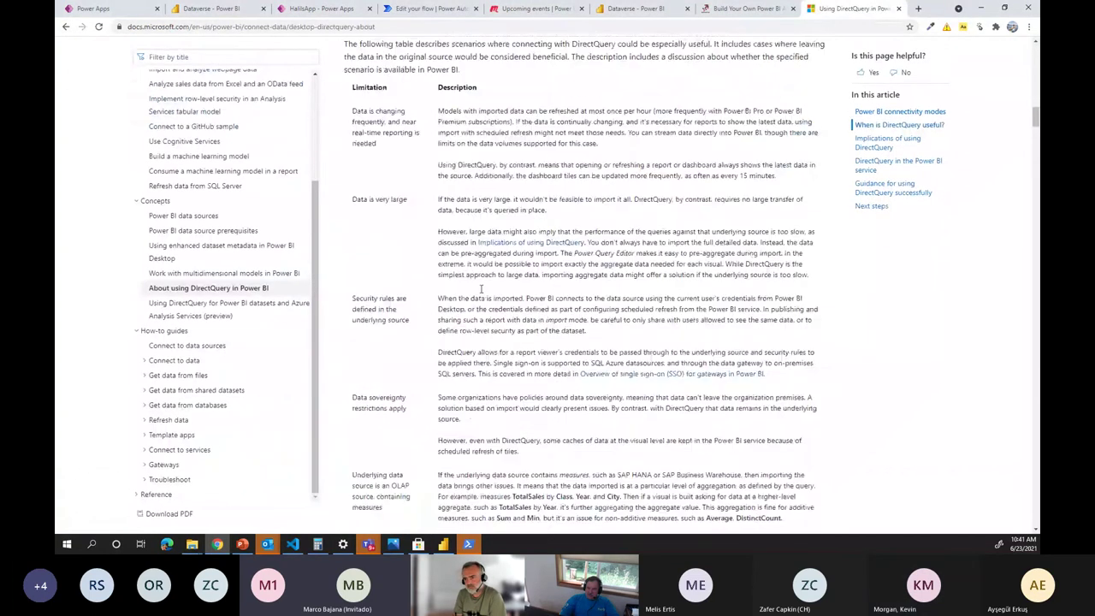
pyautogui.scroll(-15, 481, 289)
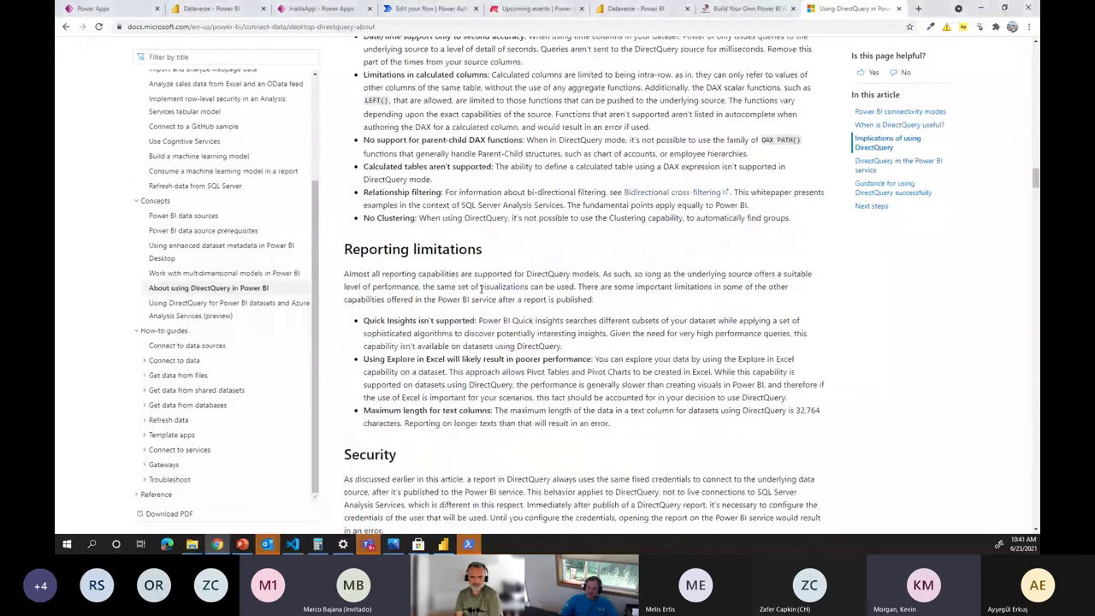
pyautogui.scroll(-15, 482, 289)
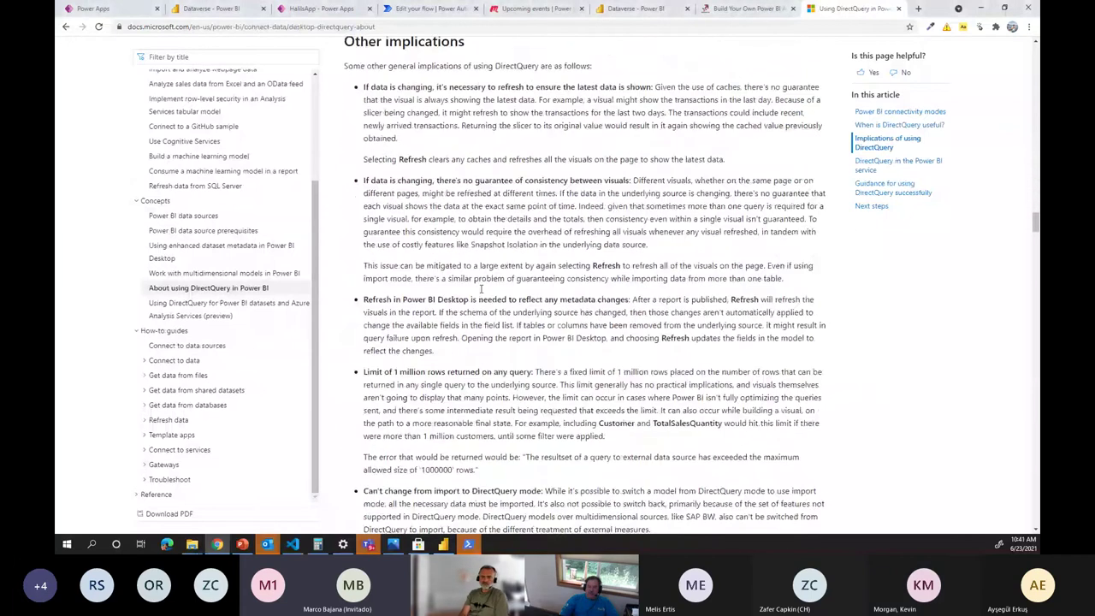
pyautogui.scroll(-5, 482, 293)
# Open the Power Apps Ideas page in a new browser tab.
pyautogui.click(918, 8)
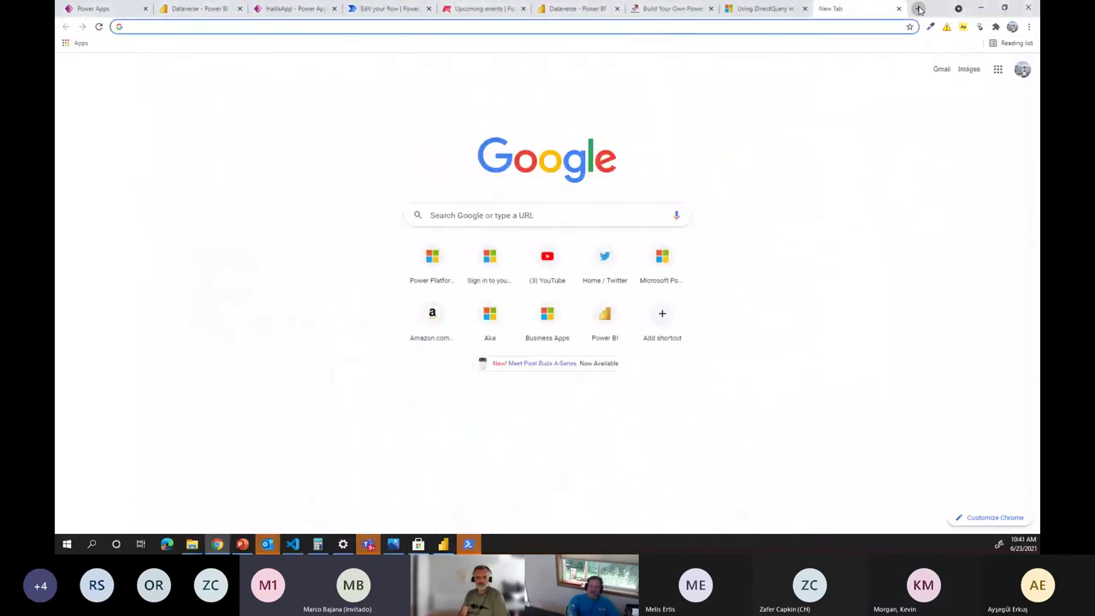
pyautogui.write('idea')
pyautogui.press('Return')
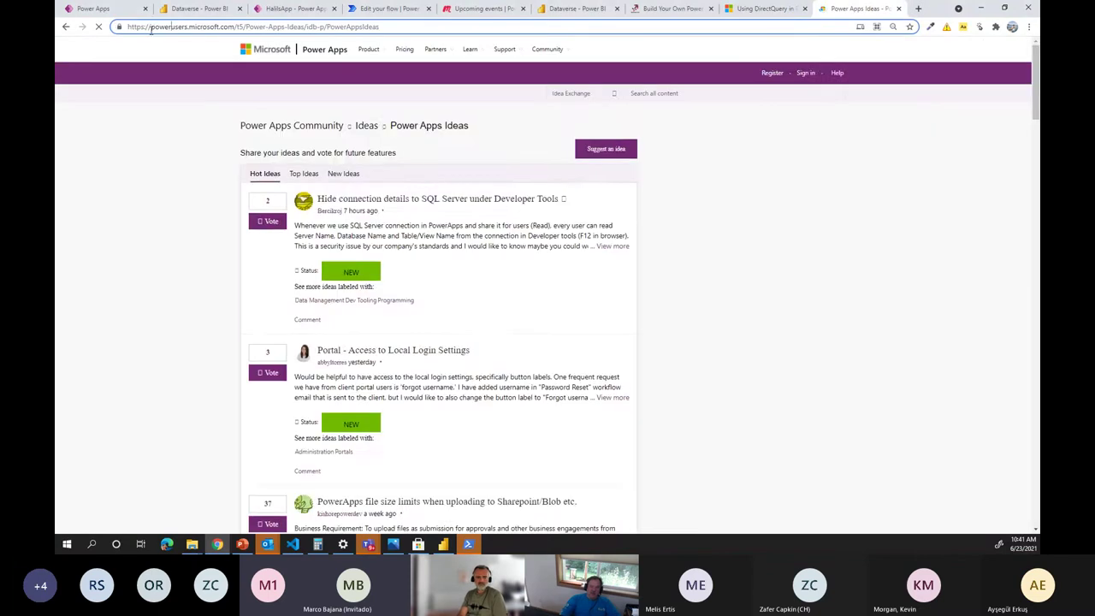
# Replace the page in this tab with the Power BI Ideas site at ideas.powerbi.com.
pyautogui.click(190, 28)
pyautogui.write('https://power')
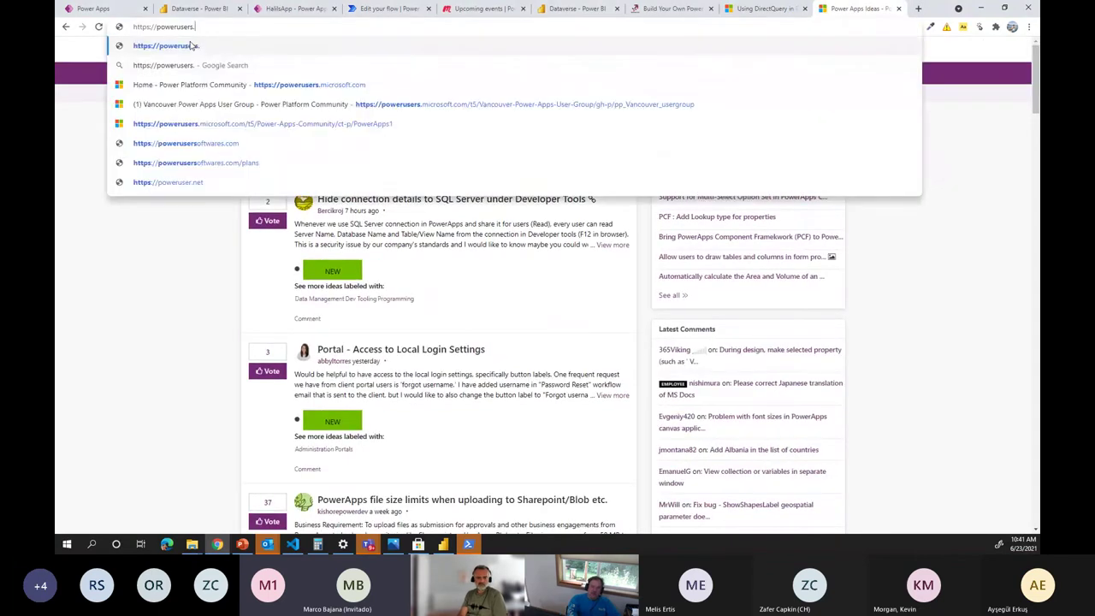
pyautogui.press('Escape')
pyautogui.hotkey('ctrl', 'l')
pyautogui.write('ideas.')
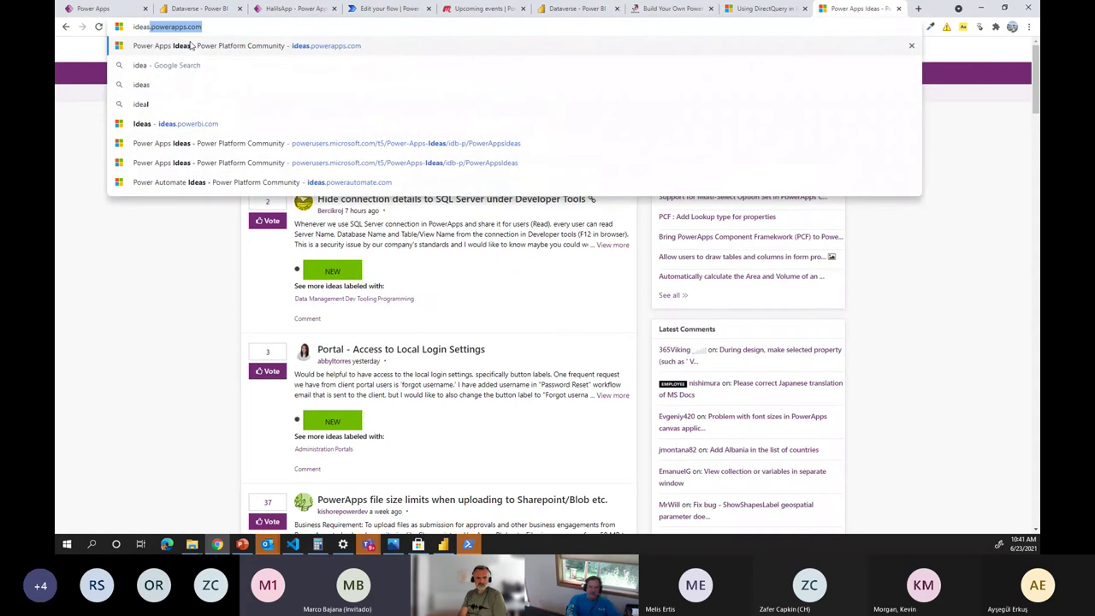
pyautogui.write('powerbi')
pyautogui.press('Return')
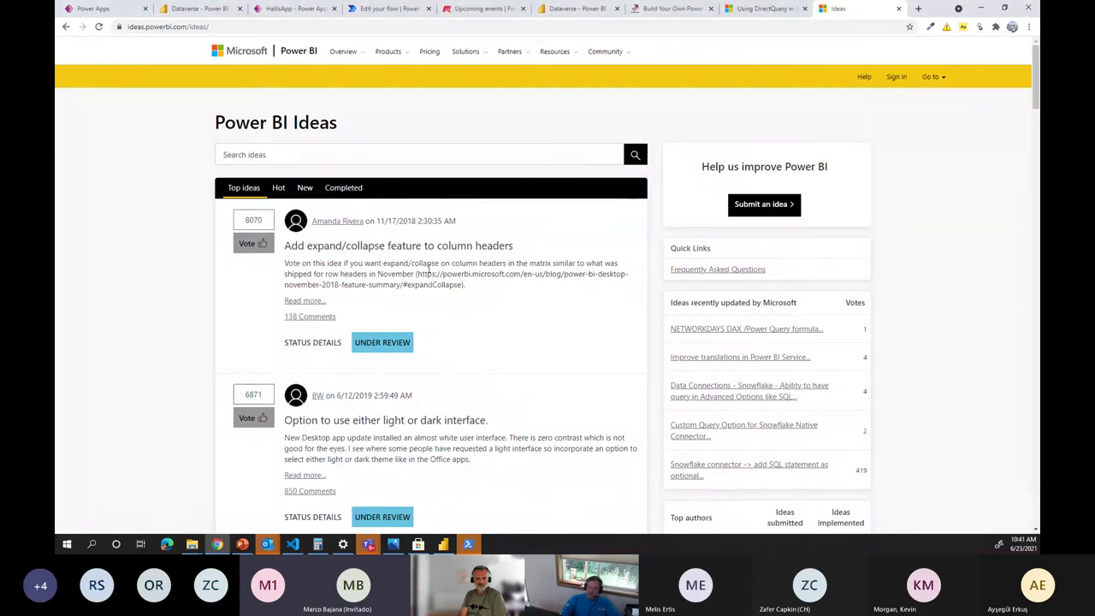
# Point out the idea title "Add expand/collapse feature to column headers" by highlighting it, look further down the list, and clear the highlight.
pyautogui.moveTo(515, 245); pyautogui.dragTo(297, 247)
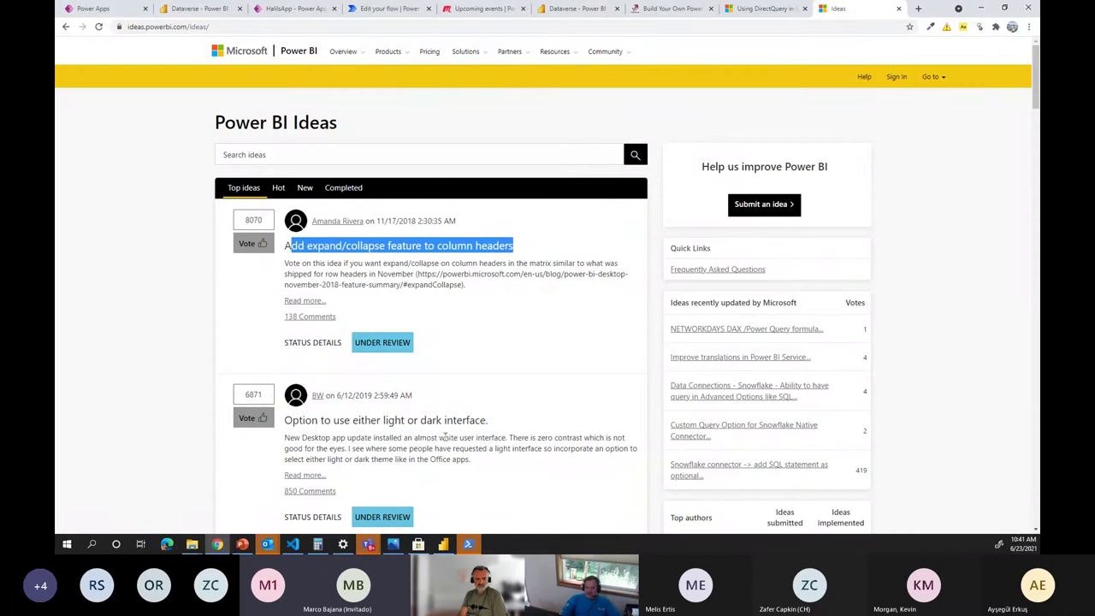
pyautogui.scroll(-1, 443, 437)
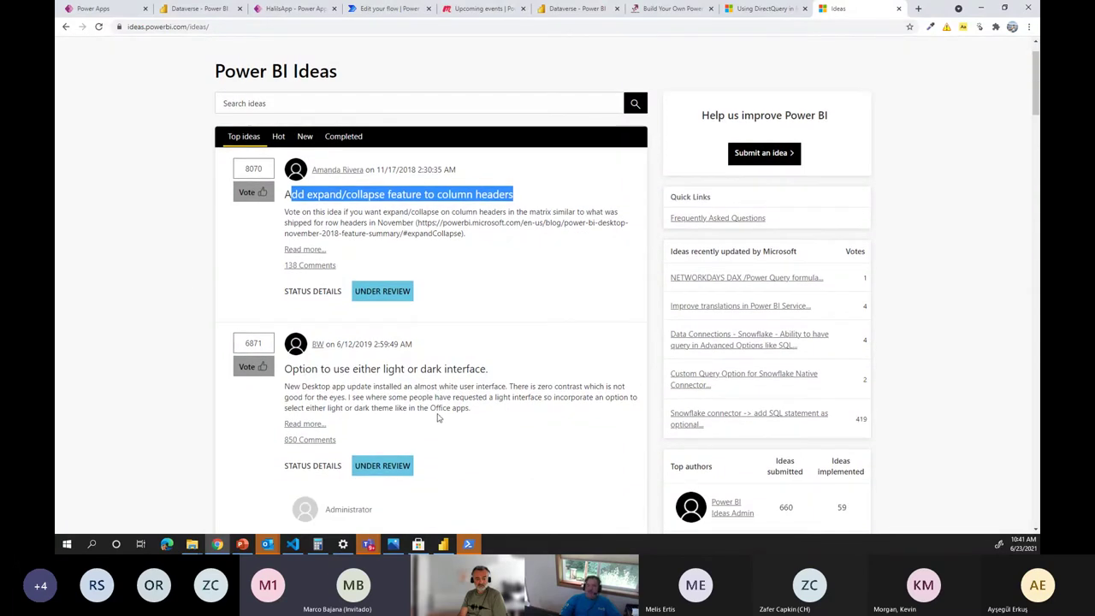
pyautogui.click(500, 275)
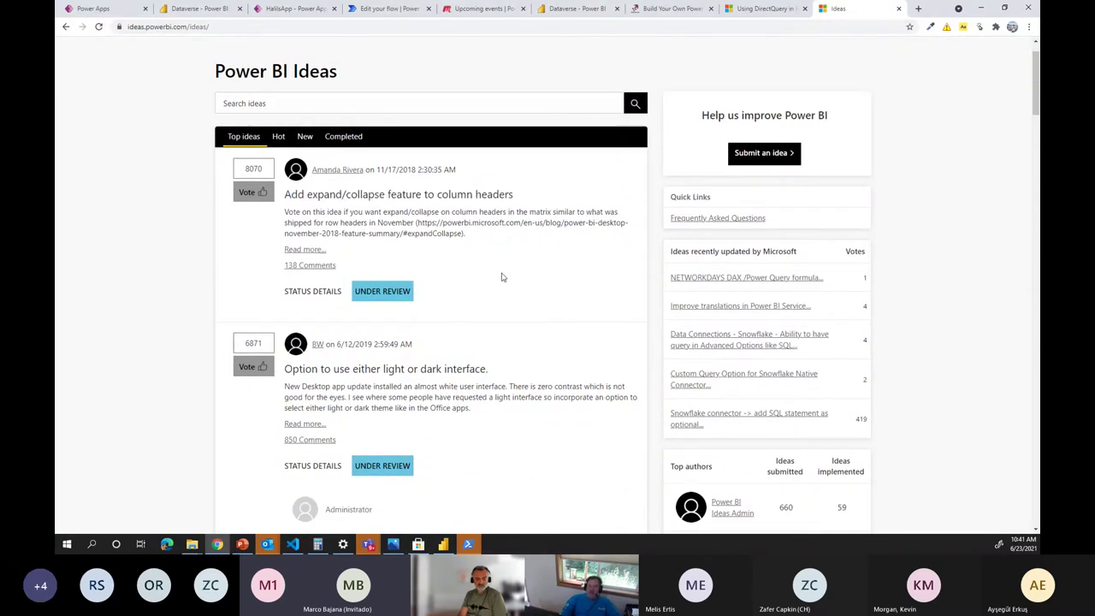
# Go back to the "Using DirectQuery in Power BI" article and skim its guidance sections through to Next steps.
pyautogui.click(764, 9)
pyautogui.scroll(-8, 496, 255)
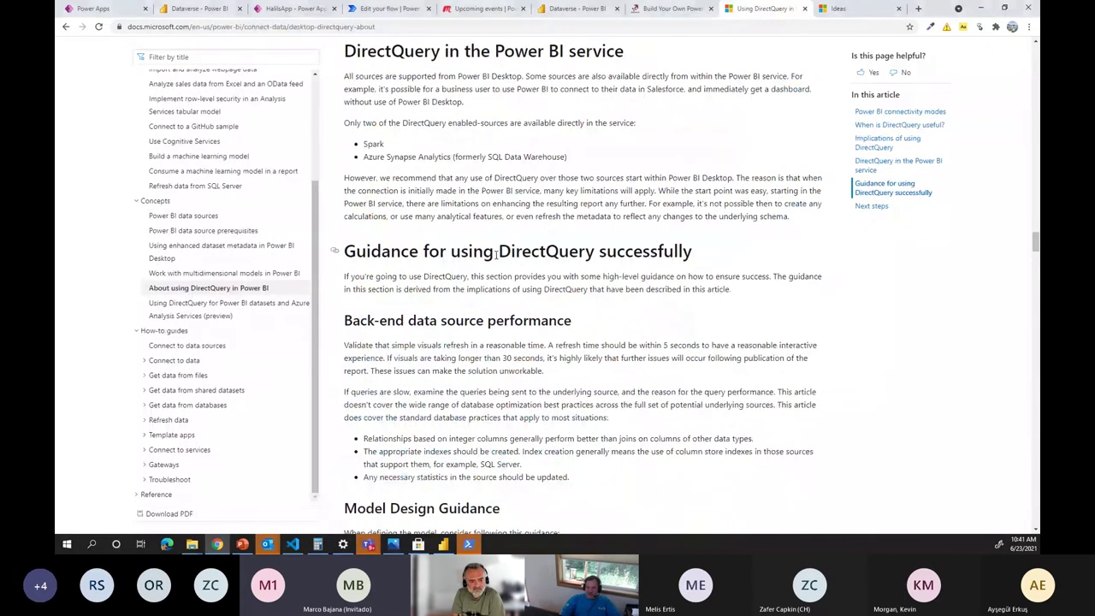
pyautogui.scroll(-20, 496, 255)
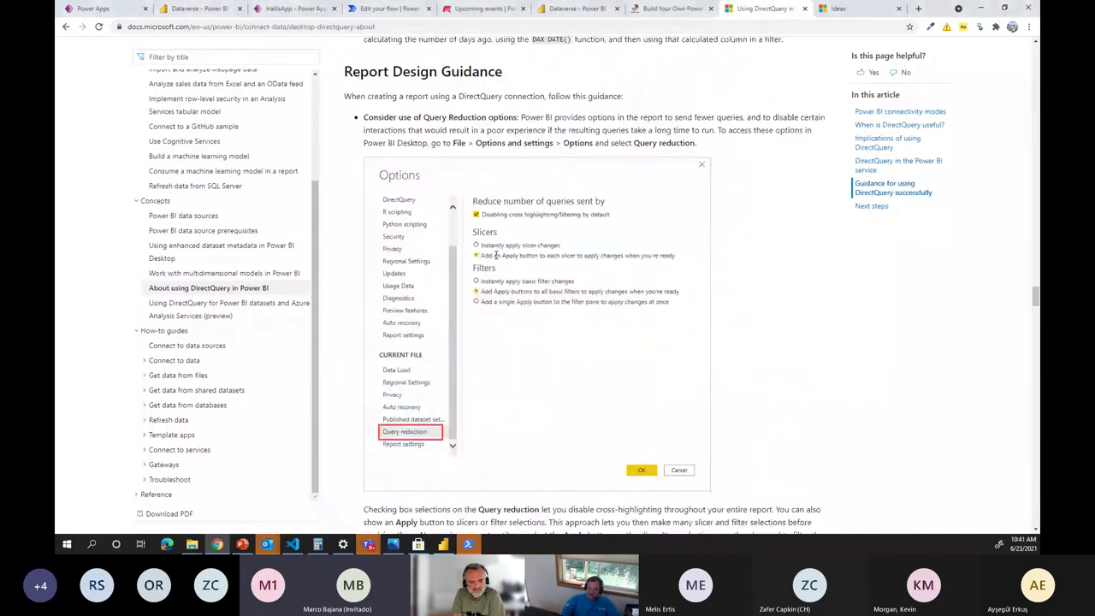
pyautogui.scroll(-20, 496, 255)
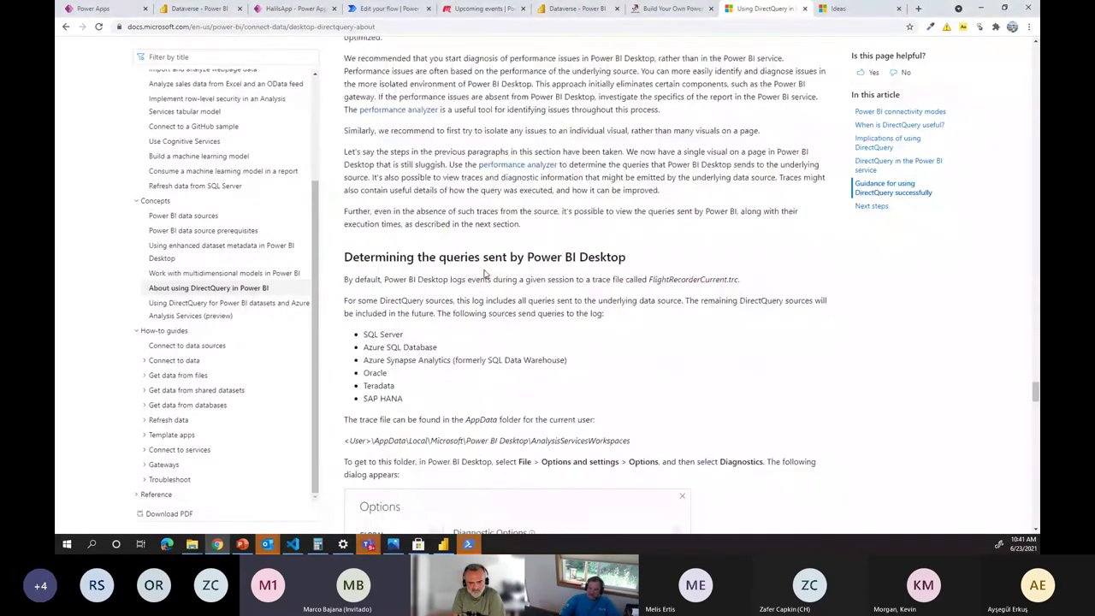
pyautogui.scroll(-20, 484, 275)
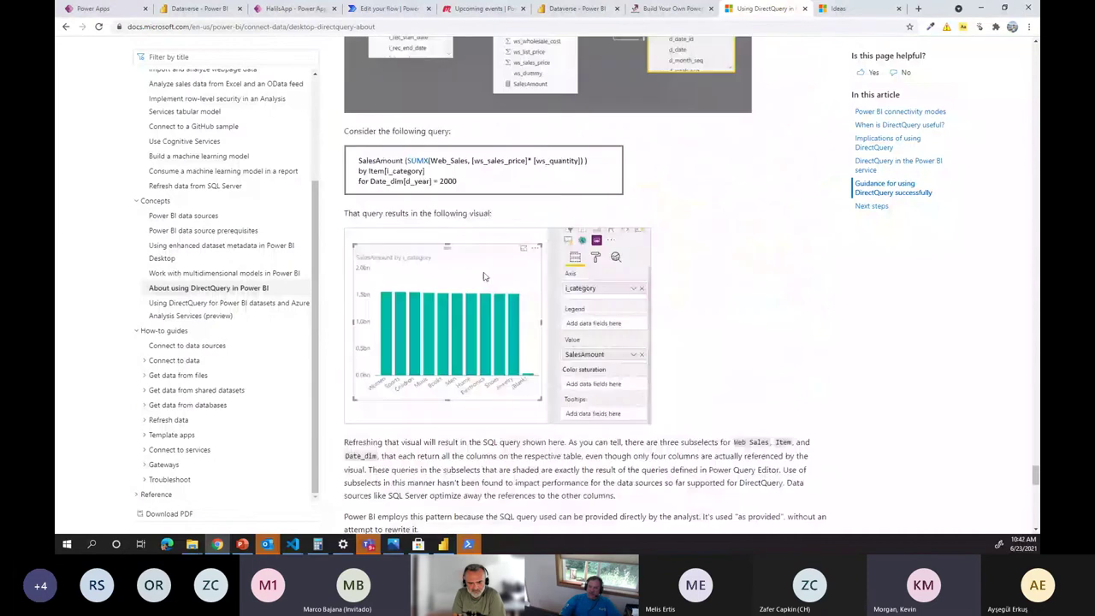
pyautogui.scroll(-10, 485, 278)
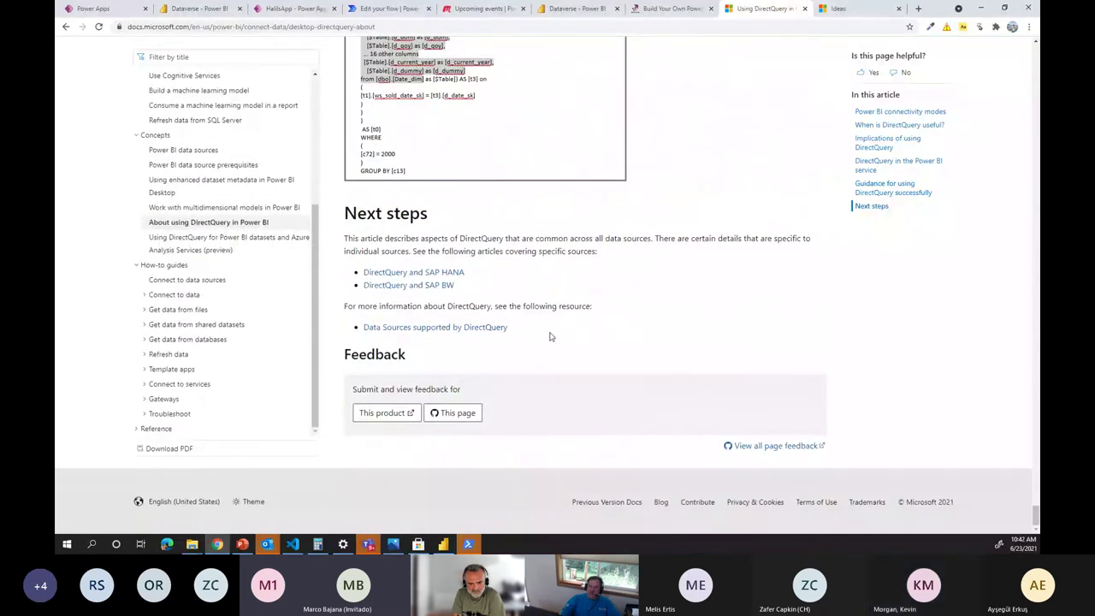
# Open the "Power BI data sources" article from the Concepts section, select its web address, and switch to another window.
pyautogui.click(190, 151)
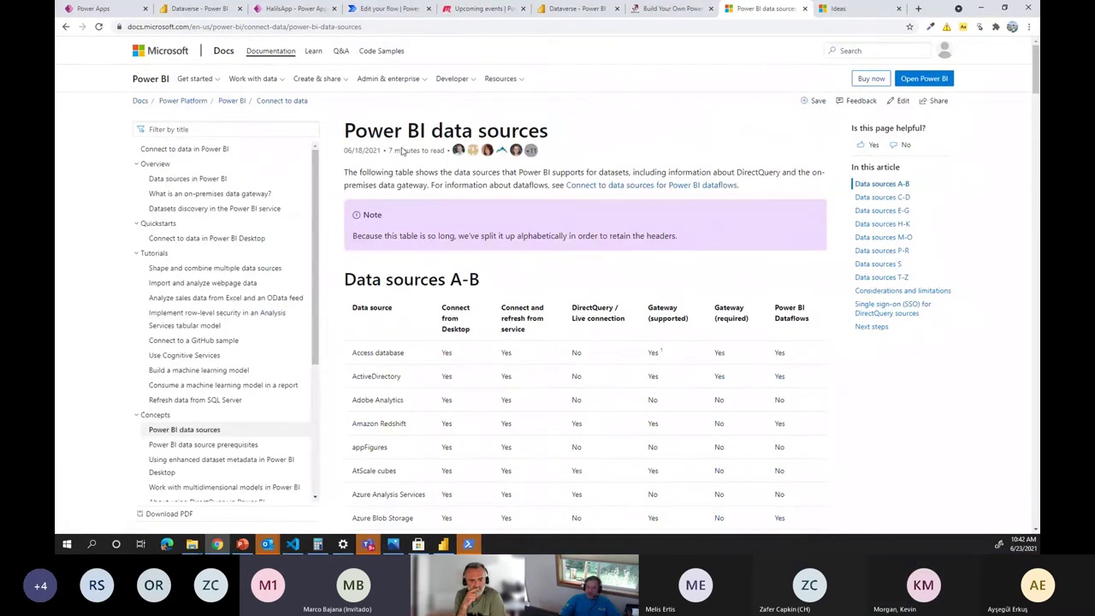
pyautogui.click(349, 28)
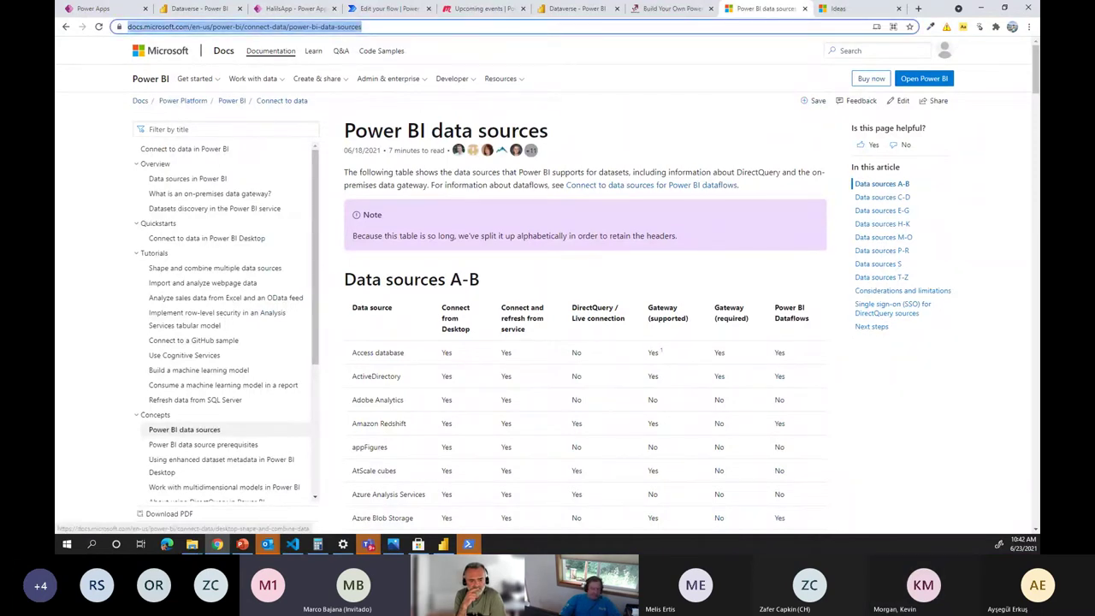
pyautogui.hotkey('alt', 'Tab')
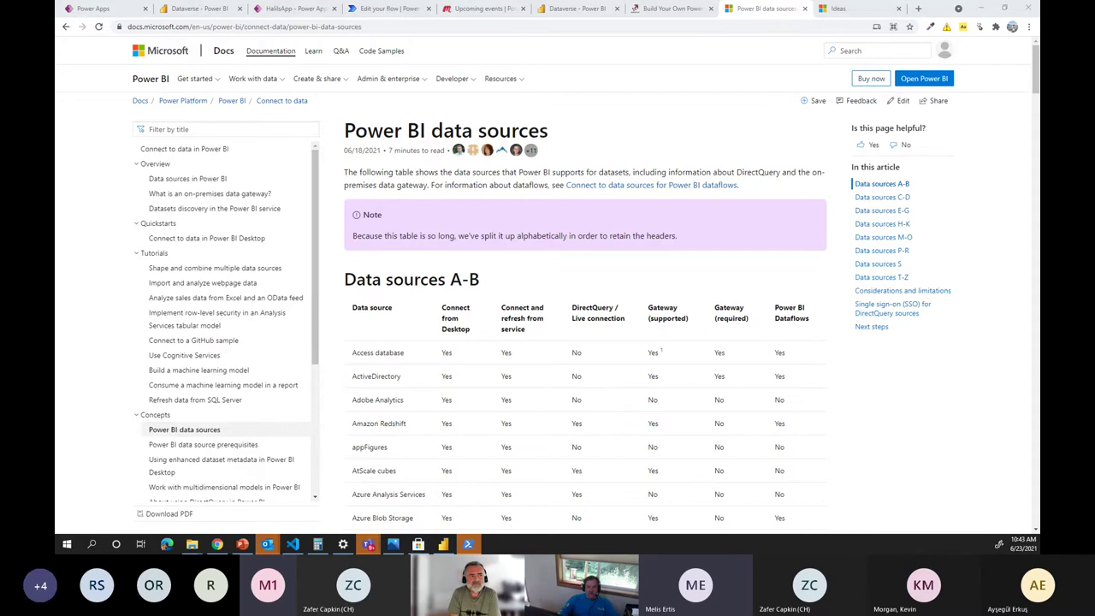
# Switch to the browser tab that has the saved app open in Power Apps studio.
pyautogui.click(282, 9)
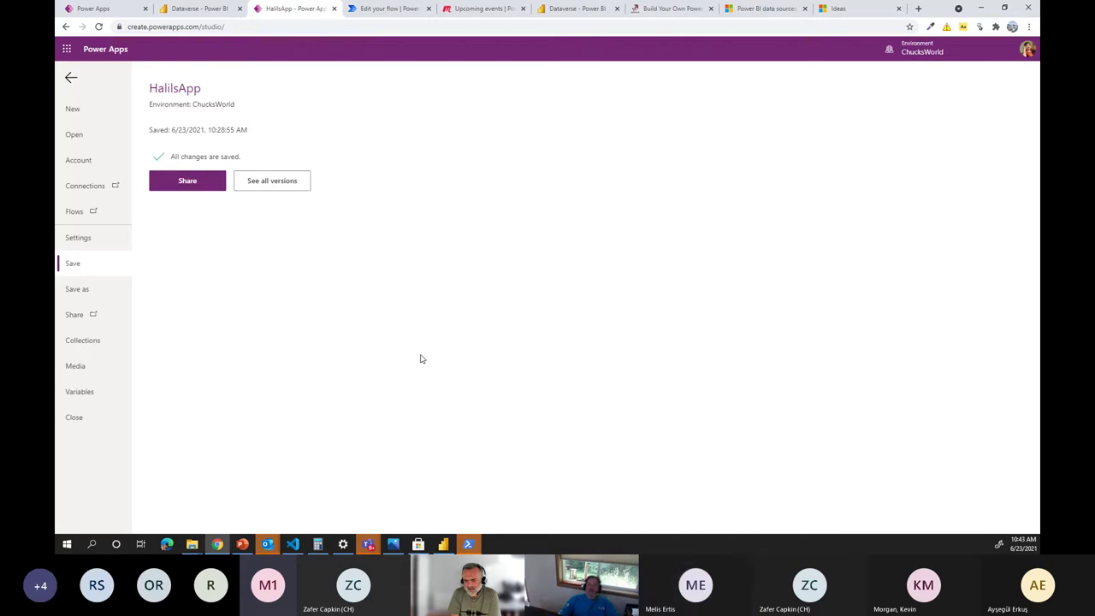
# Return the saved app to its editing canvas and switch to the Power Automate flow "Button -> Add rows to a dataset".
pyautogui.click(85, 85)
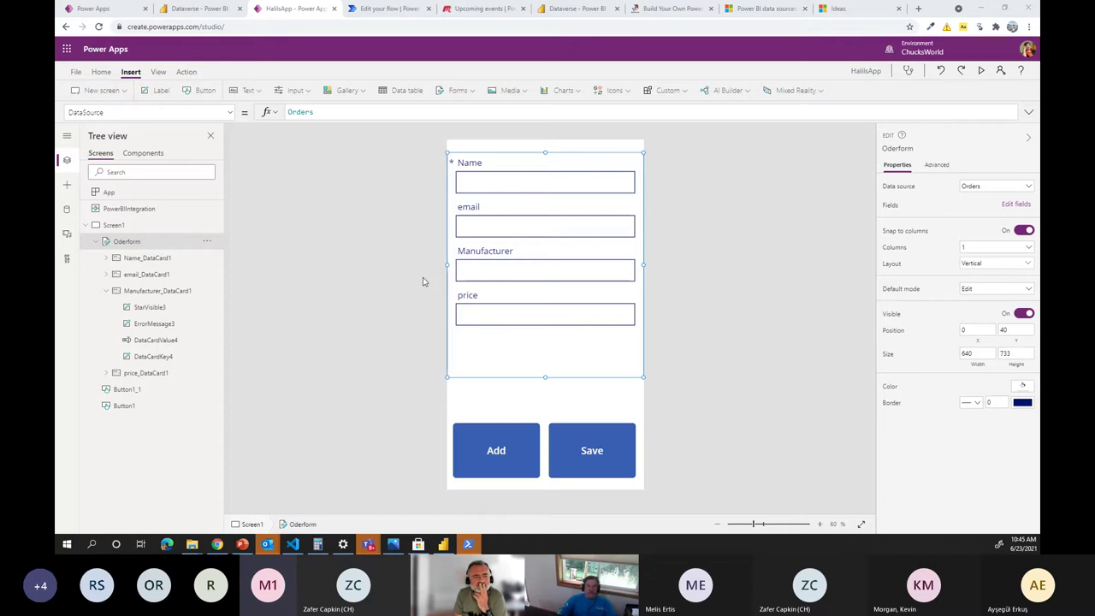
pyautogui.click(371, 10)
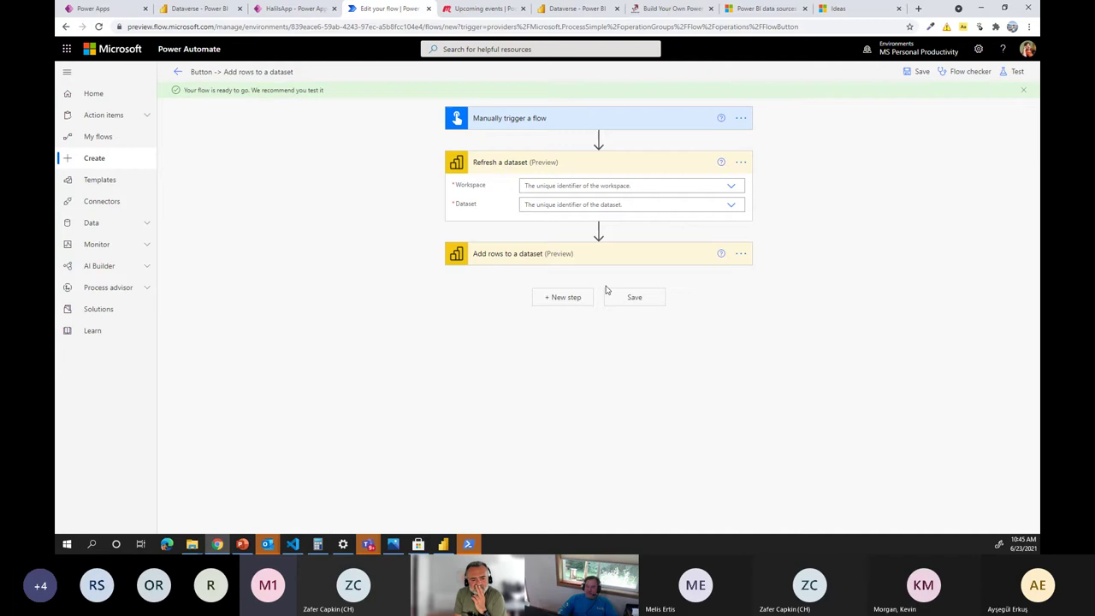
# Insert the Microsoft Dataverse action "Add a new row" after Refresh a dataset, finding it with the search "common data".
pyautogui.click(598, 228)
pyautogui.click(591, 246)
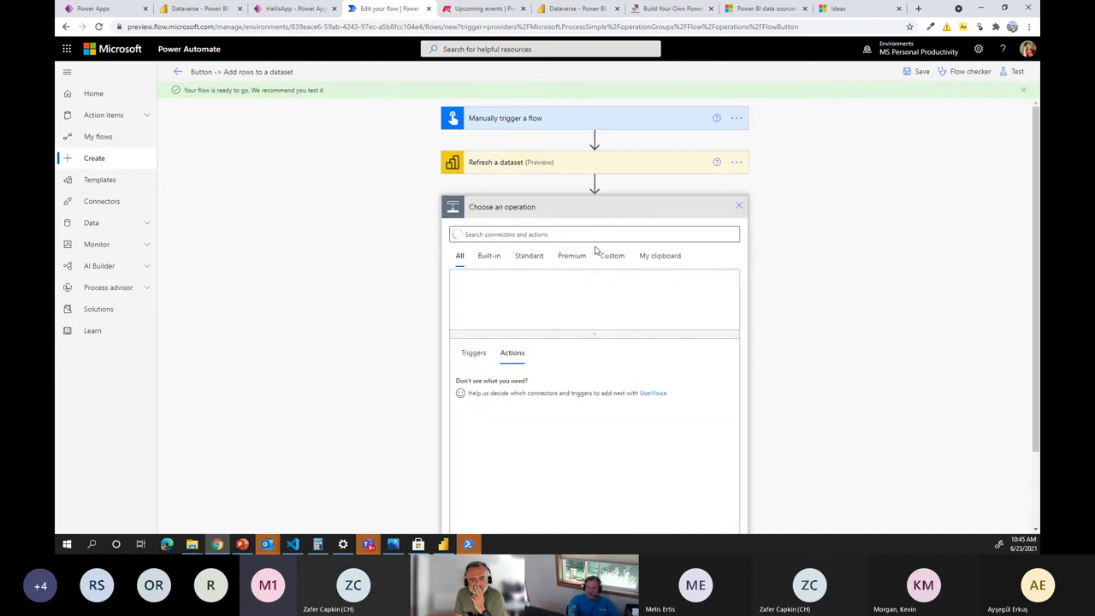
pyautogui.click(612, 238)
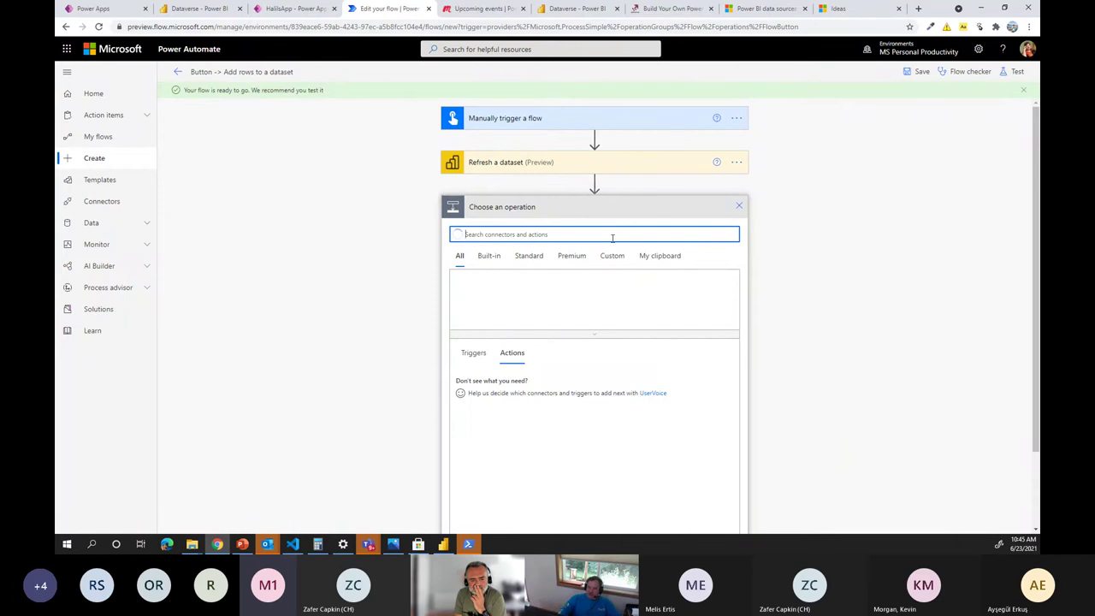
pyautogui.write('common')
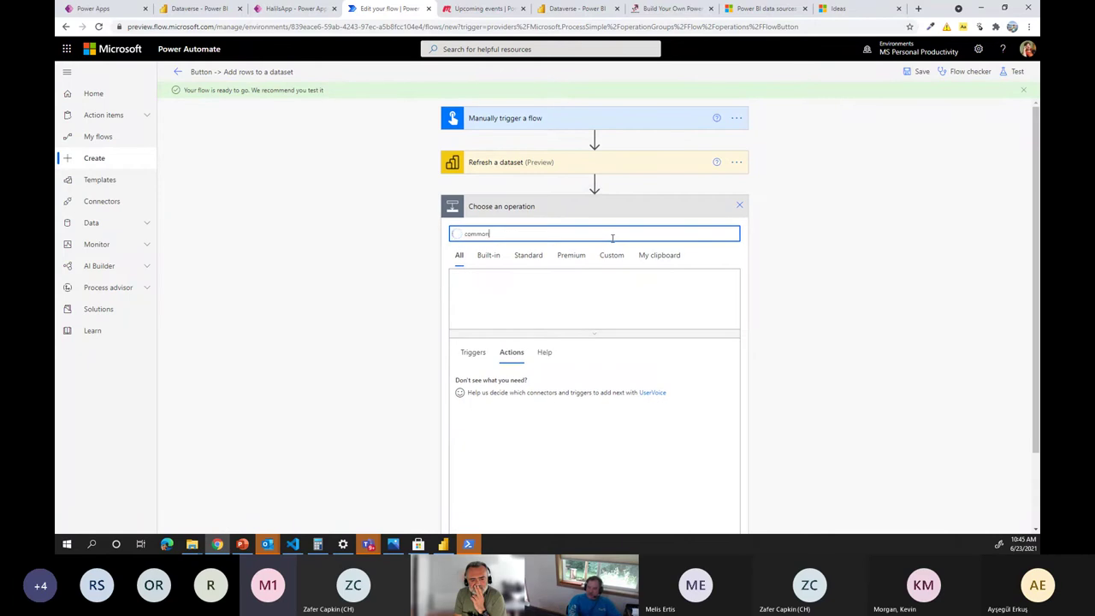
pyautogui.write(' data')
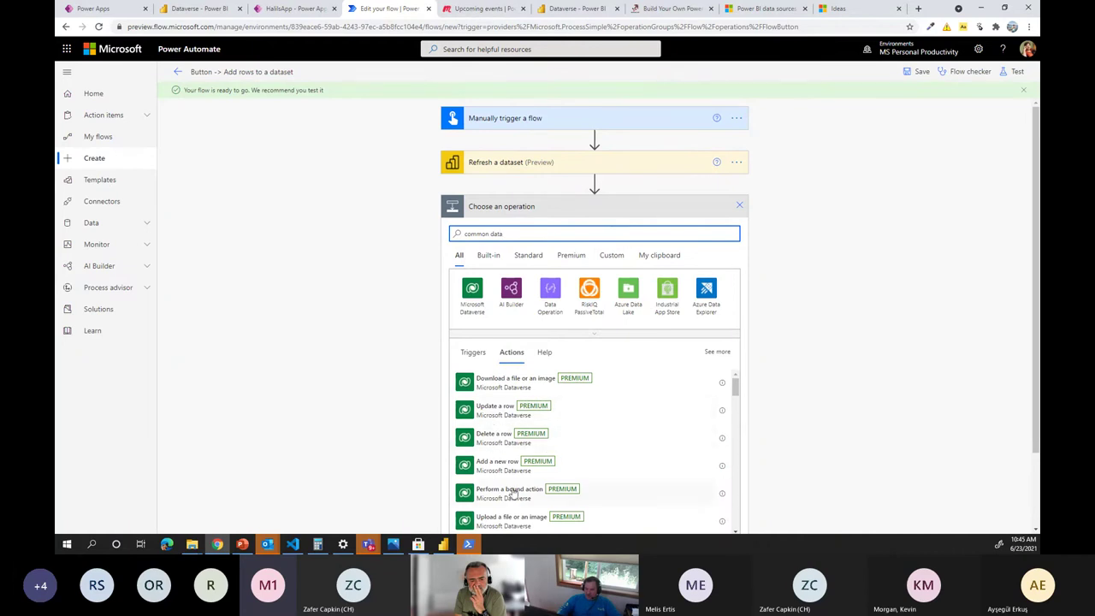
pyautogui.click(495, 465)
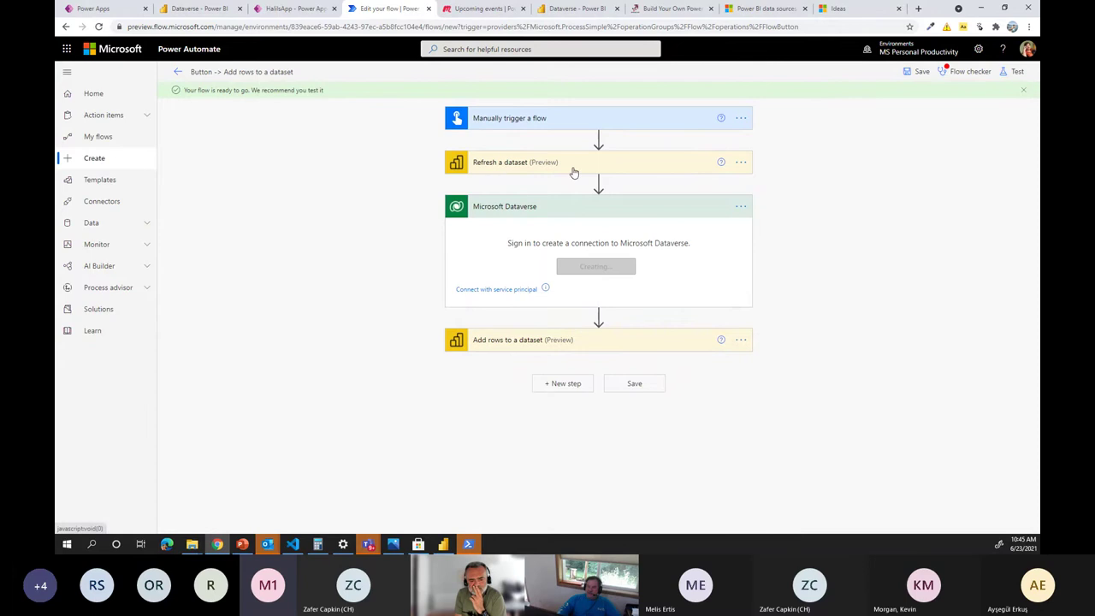
# Delete the Refresh a dataset step from the flow.
pyautogui.moveTo(574, 171); pyautogui.dragTo(701, 168)
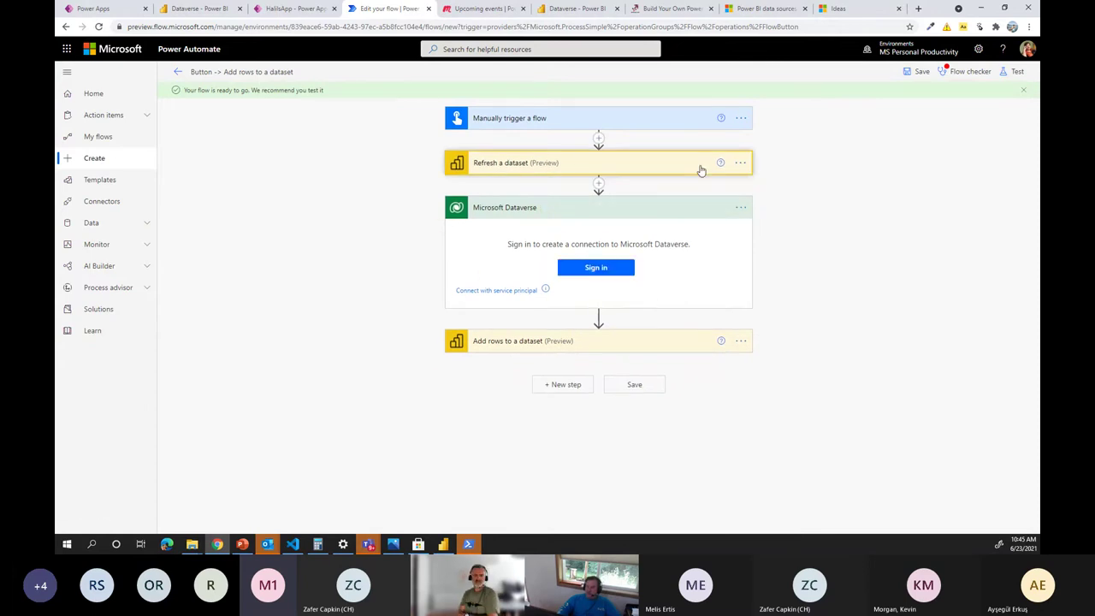
pyautogui.click(739, 162)
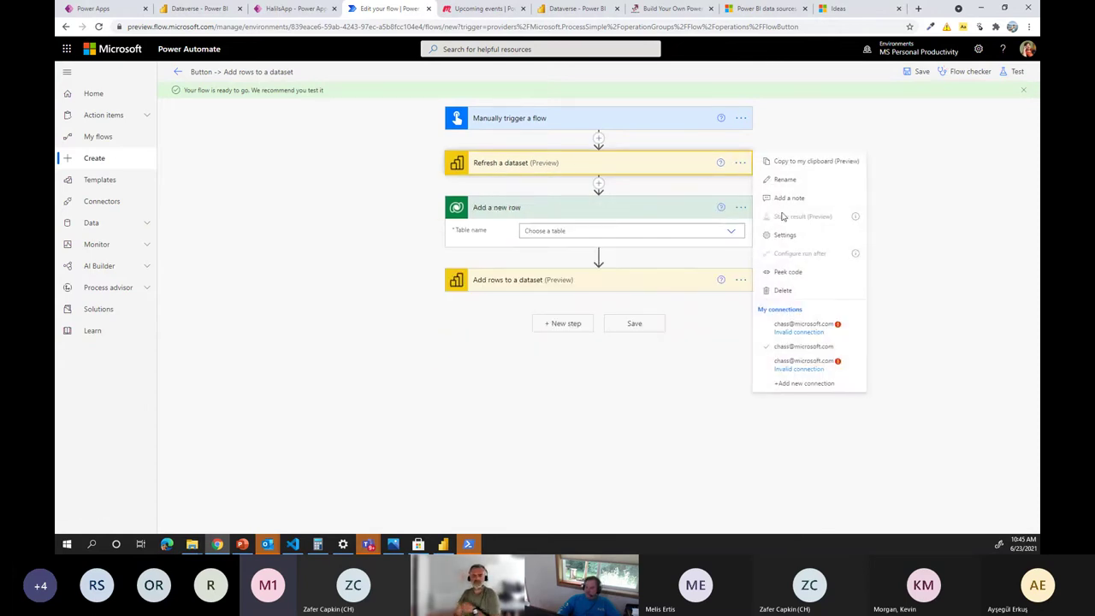
pyautogui.click(782, 290)
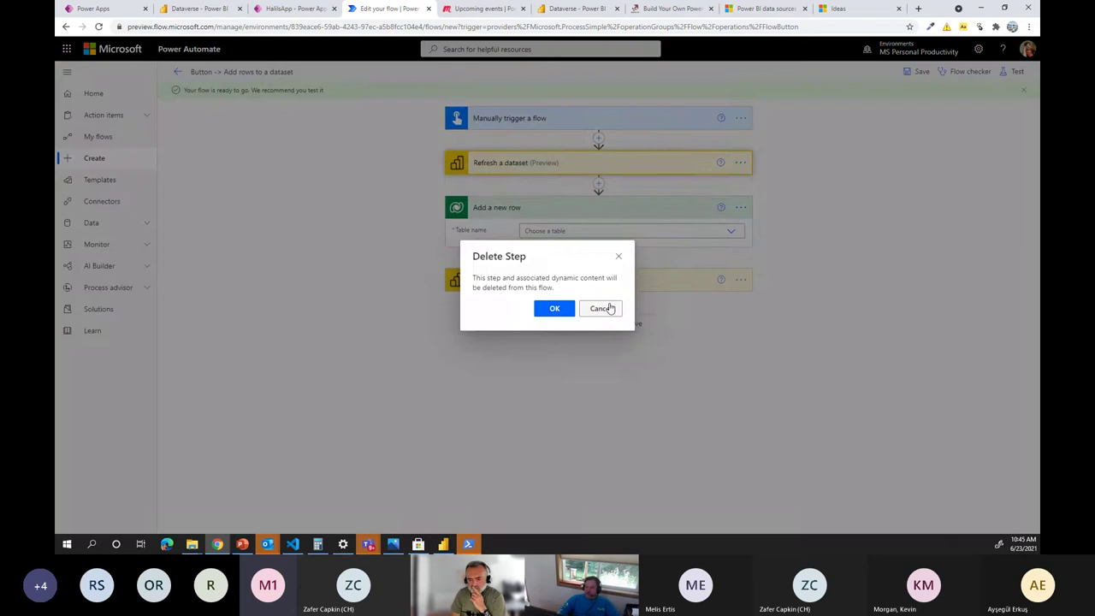
pyautogui.click(540, 309)
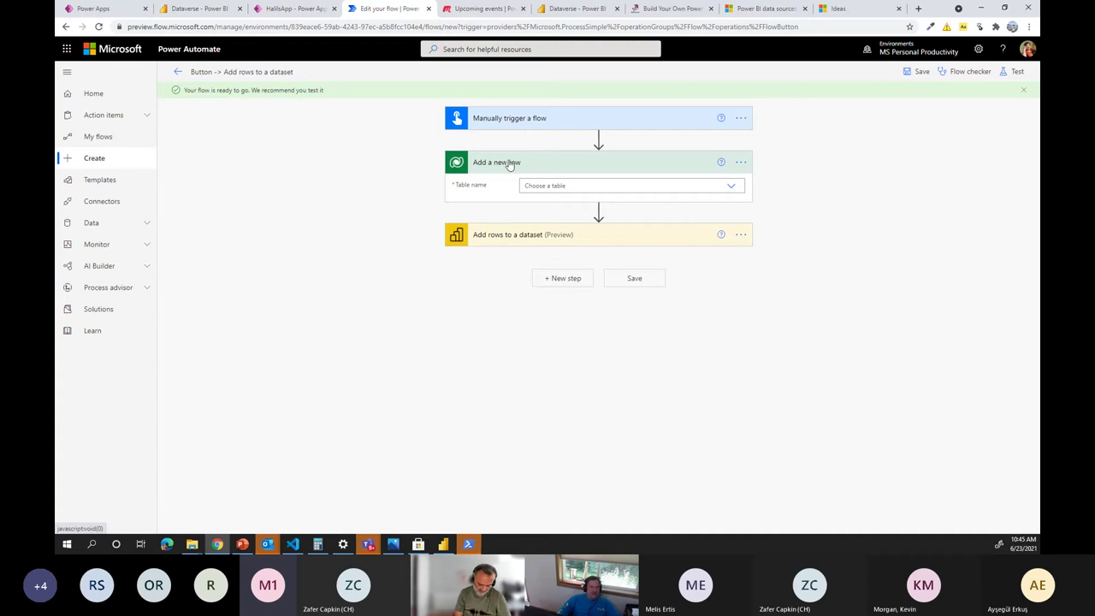
# Insert the Excel Online (Business) action "Add a row into a table" after Add a new row, searching "excel" and glancing at the app meanwhile.
pyautogui.click(598, 212)
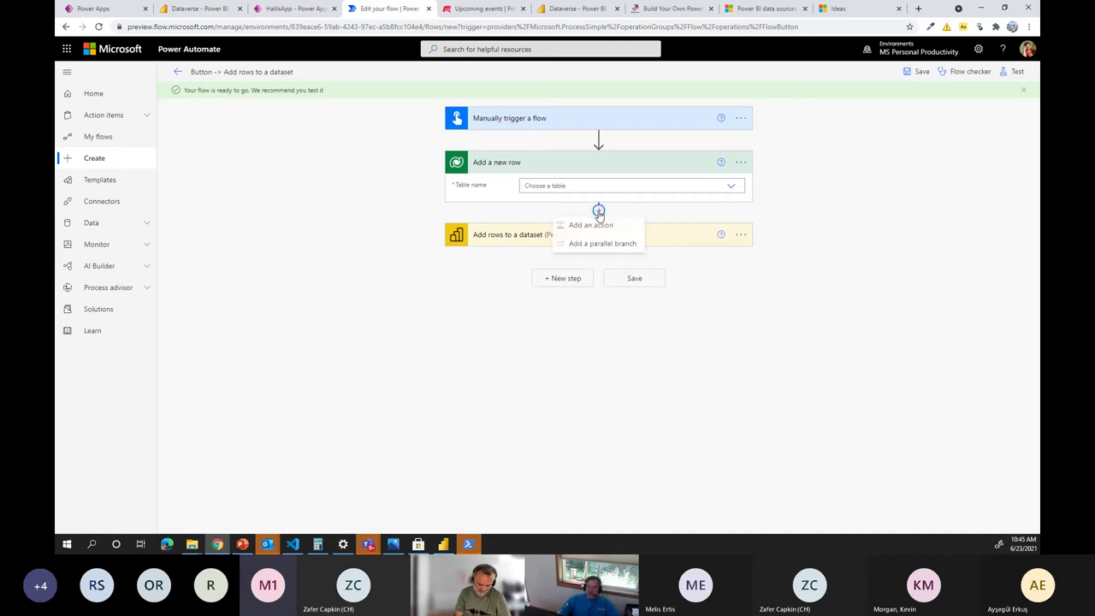
pyautogui.click(590, 224)
pyautogui.write('e')
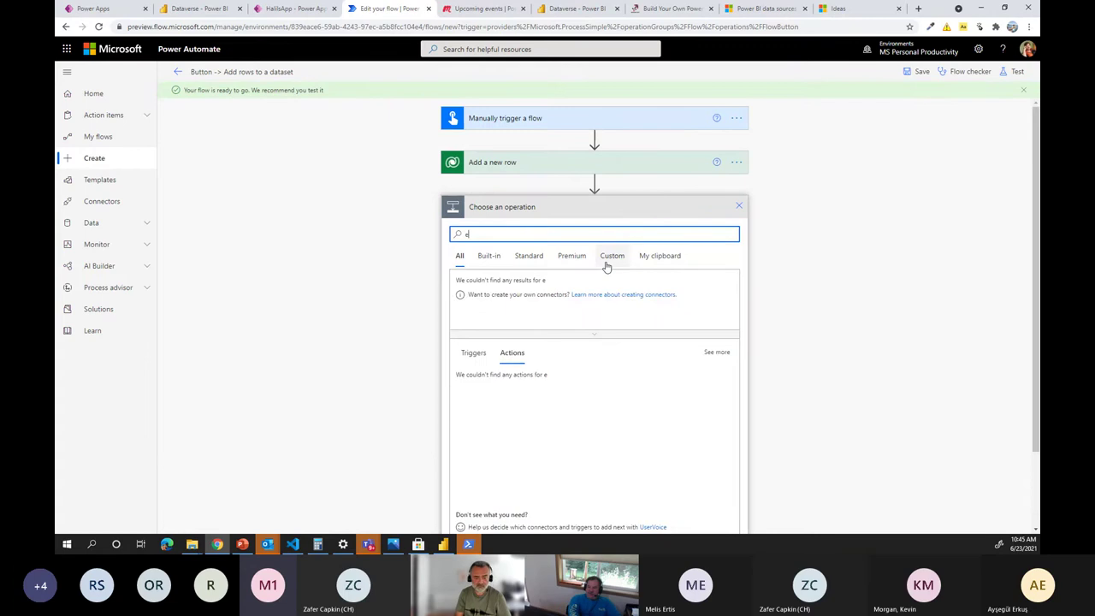
pyautogui.write('xcel')
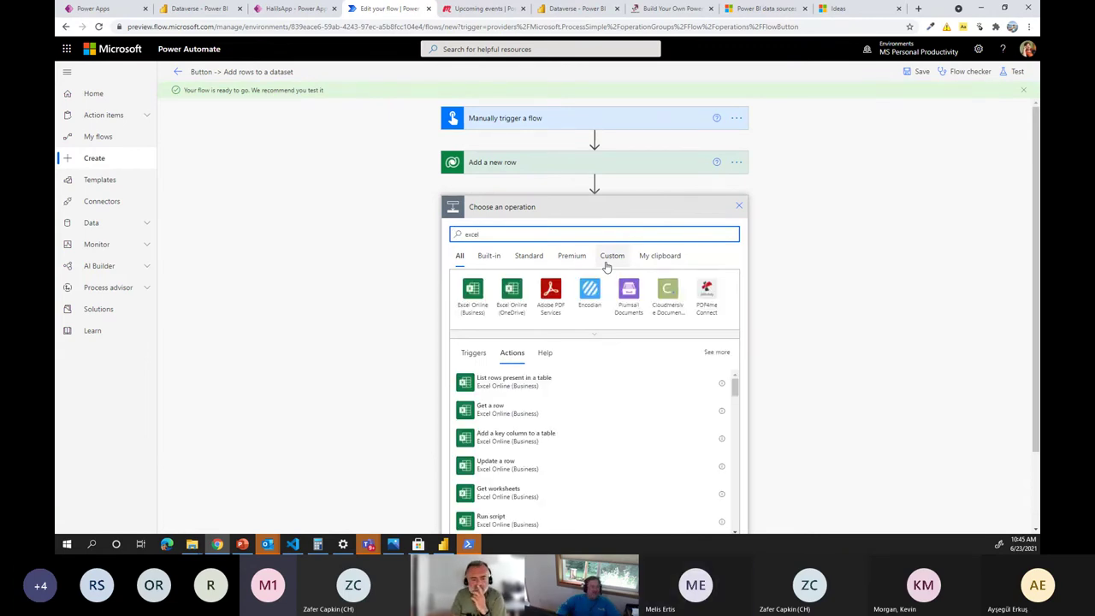
pyautogui.click(295, 9)
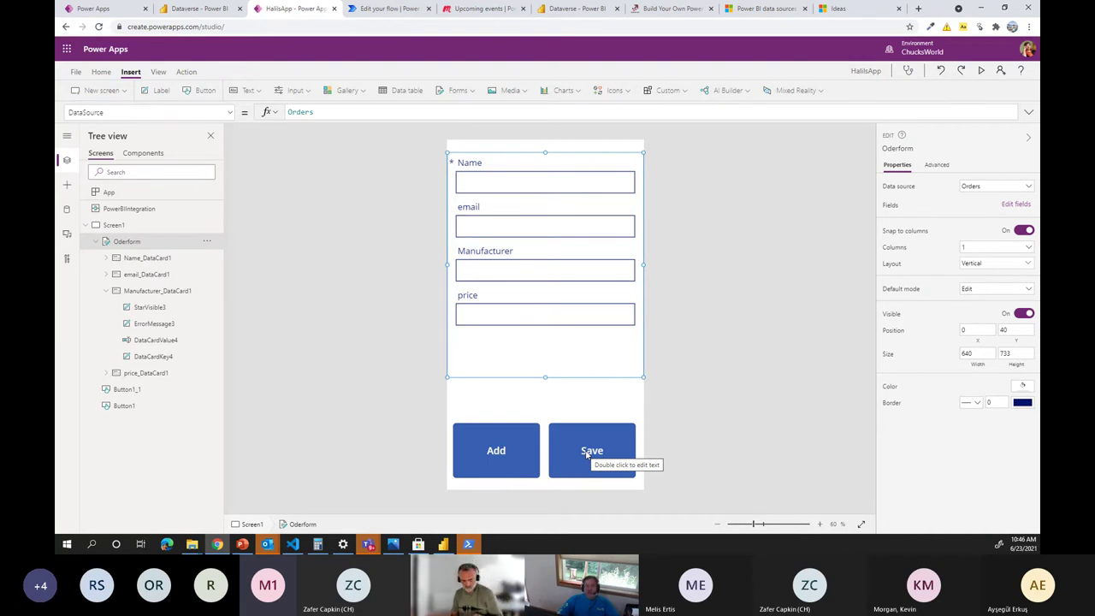
pyautogui.click(379, 10)
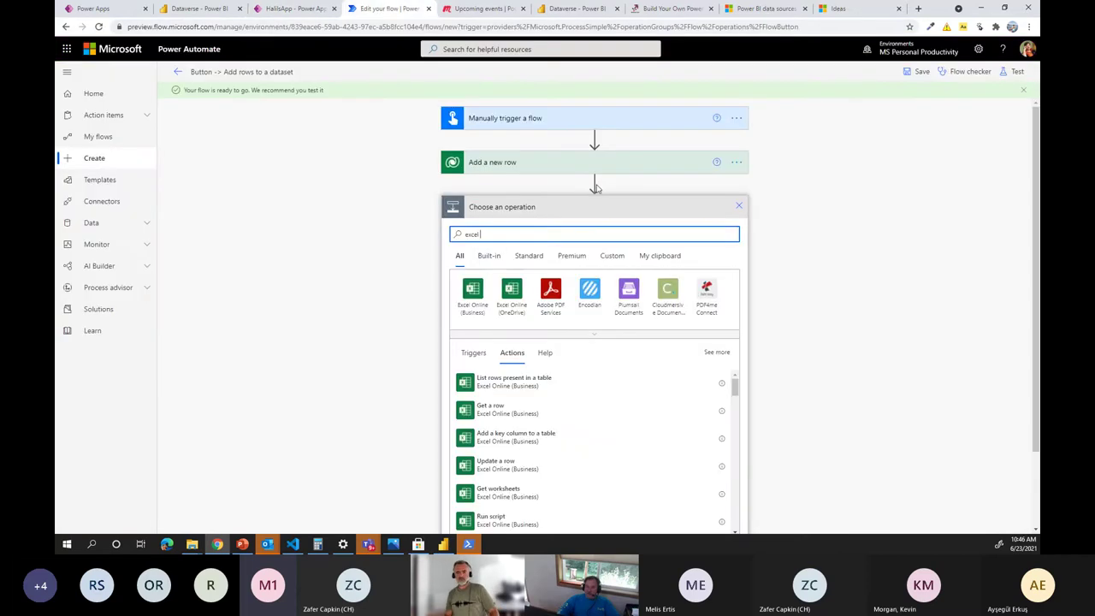
pyautogui.click(473, 291)
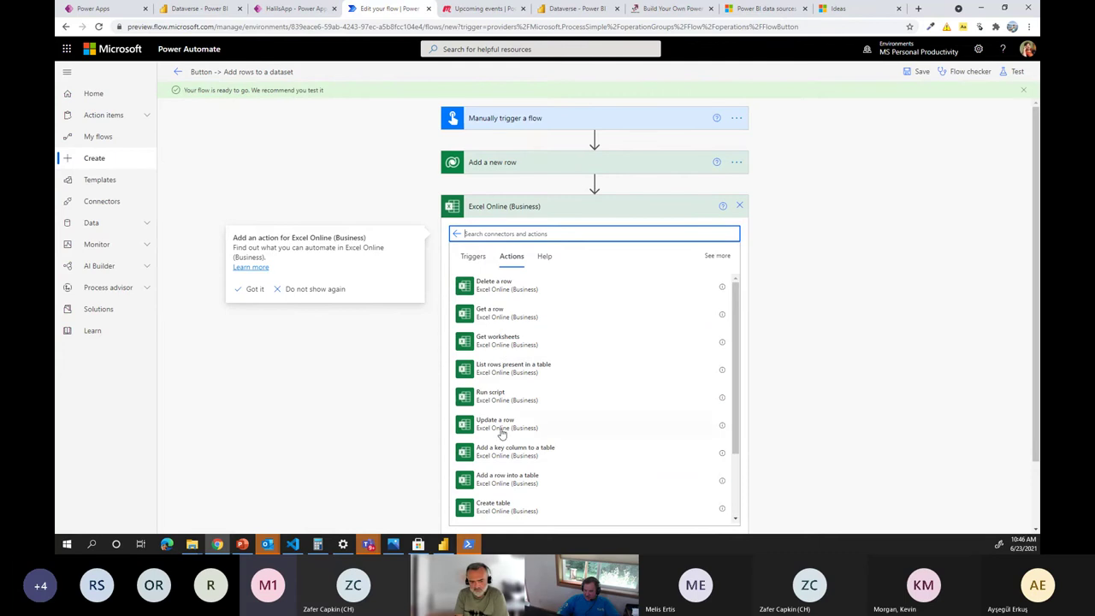
pyautogui.click(496, 477)
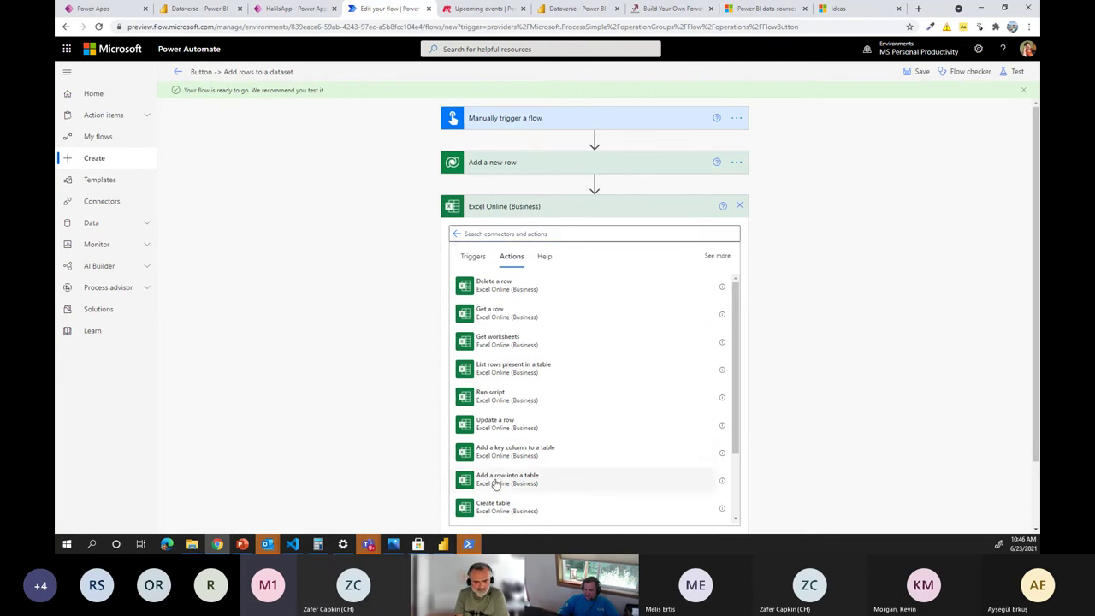
# Insert the SharePoint action "Create item" after the Excel step, finding the connector with the search "sharepoint".
pyautogui.click(599, 295)
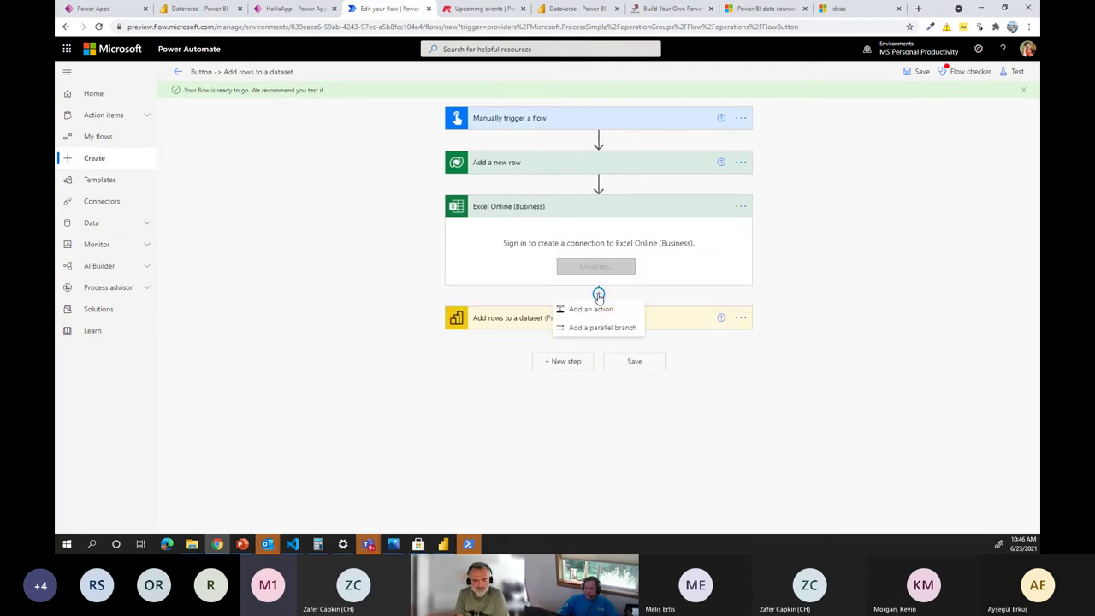
pyautogui.click(599, 310)
pyautogui.write('sh')
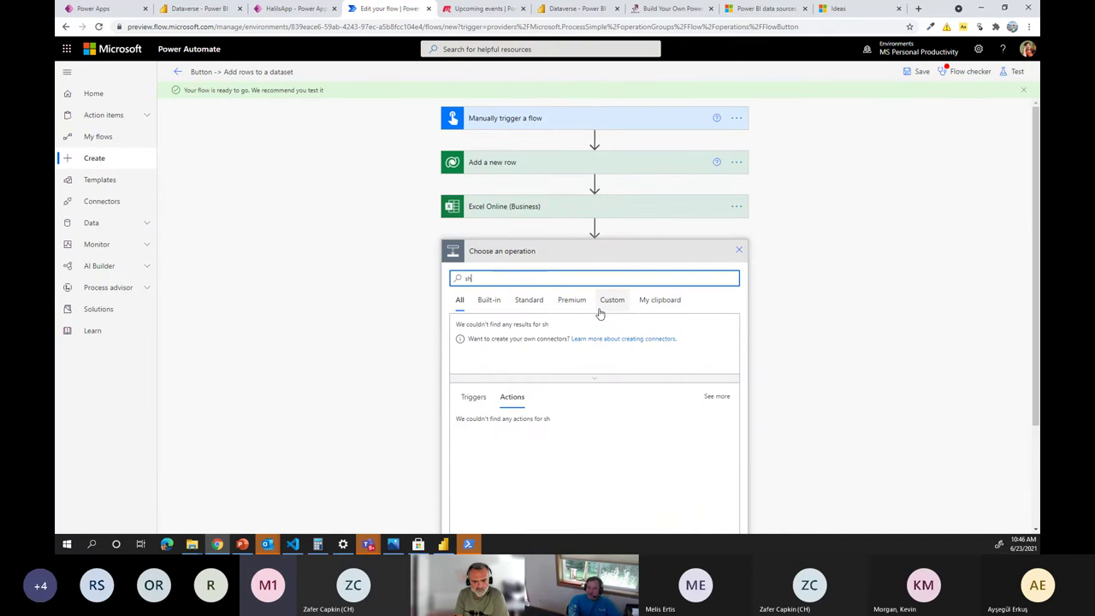
pyautogui.write('arepoint')
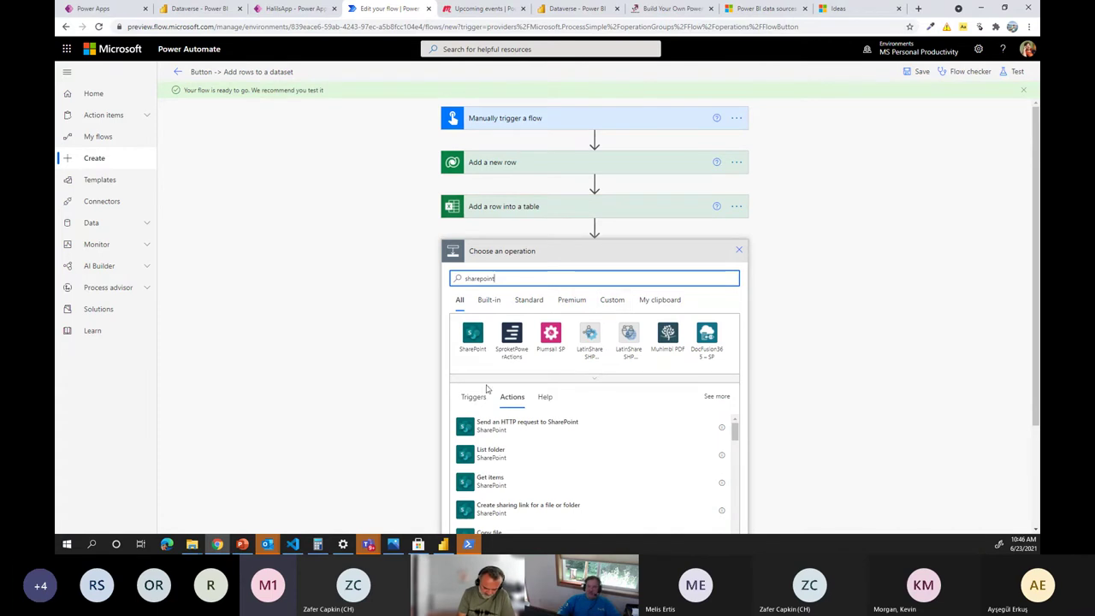
pyautogui.click(472, 336)
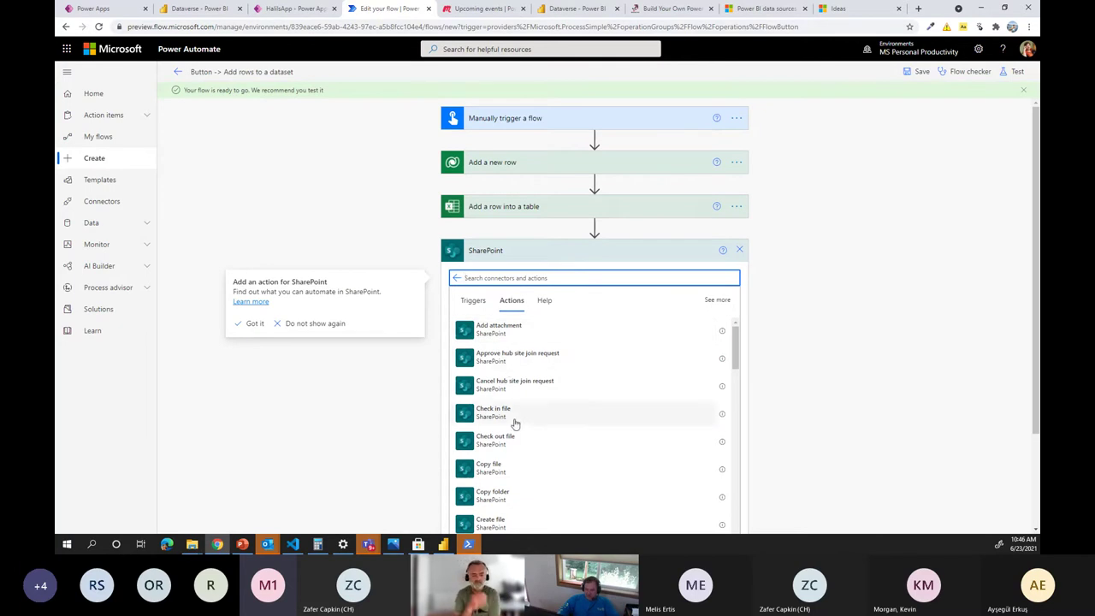
pyautogui.scroll(-2, 513, 423)
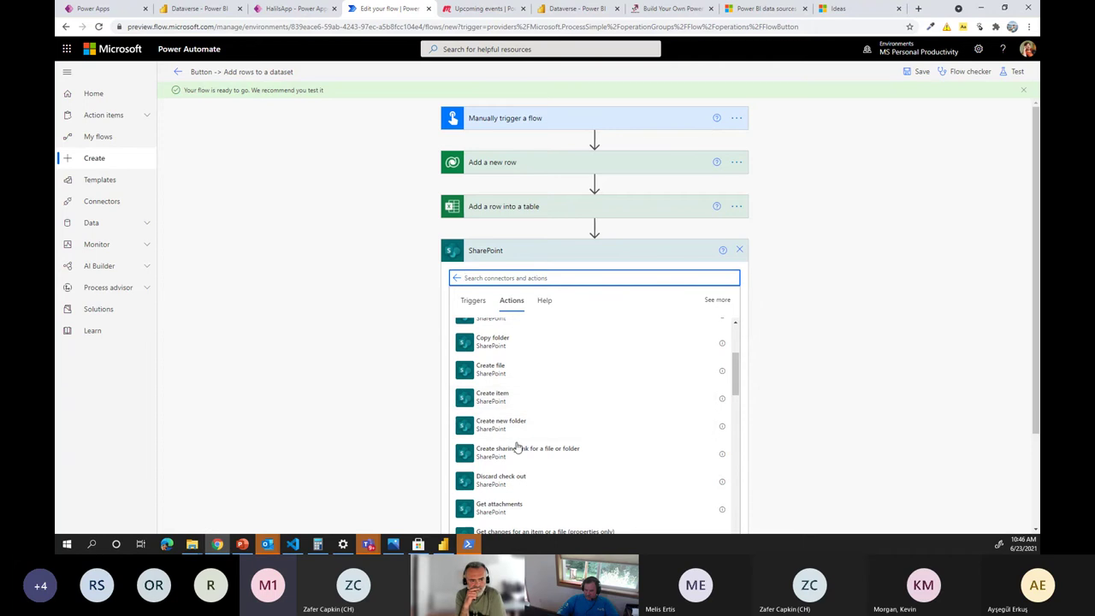
pyautogui.click(493, 398)
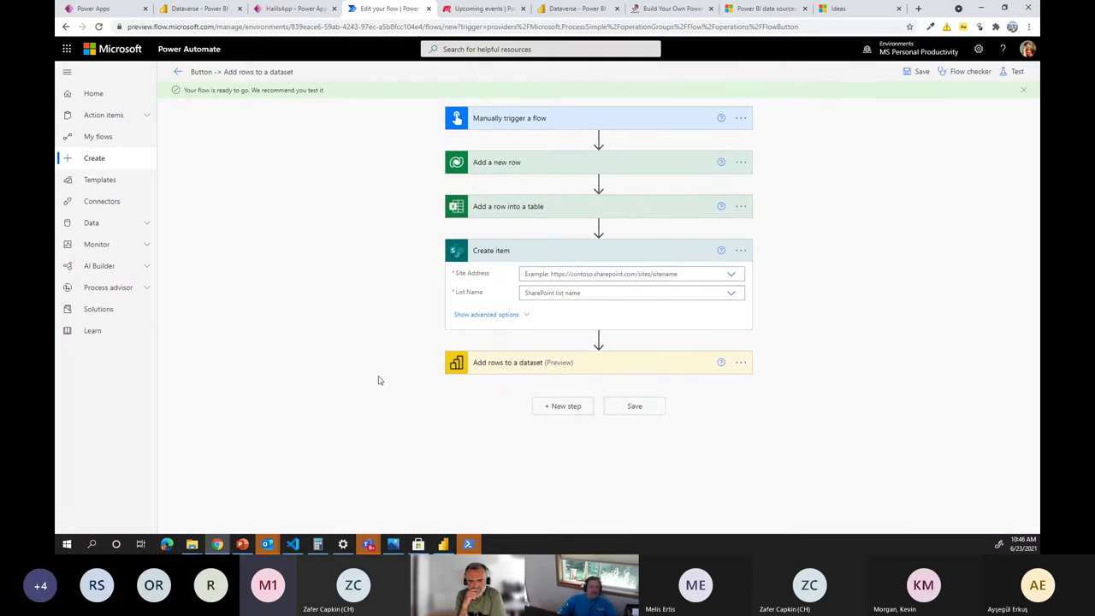
# In the app, show the Save button's OnSelect formula, highlight SubmitForm(Oderform), and return to the flow.
pyautogui.click(272, 9)
pyautogui.click(582, 451)
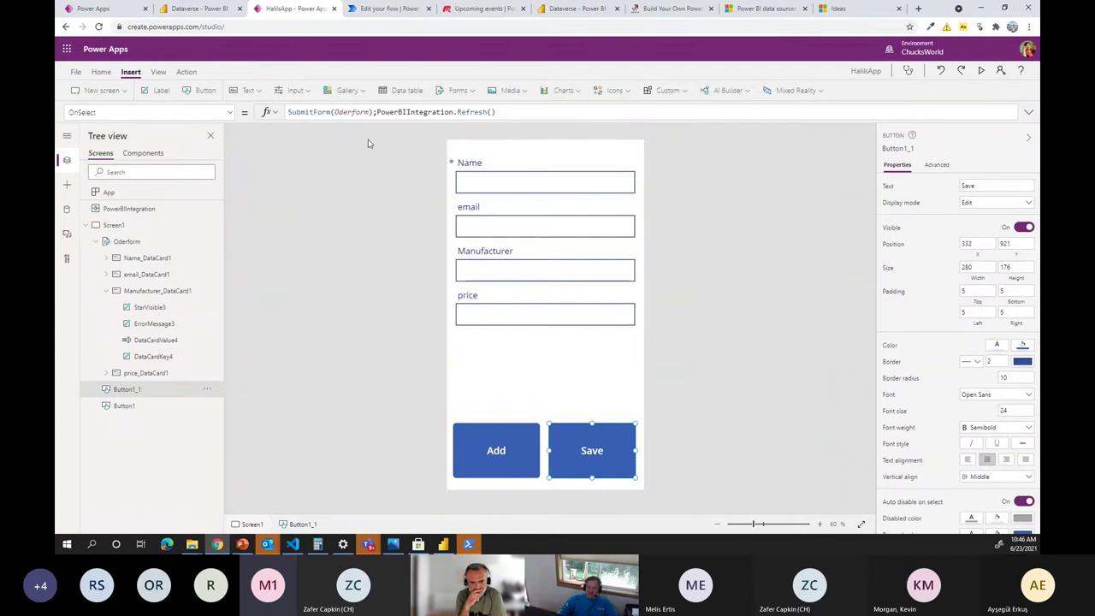
pyautogui.moveTo(373, 112); pyautogui.dragTo(256, 109)
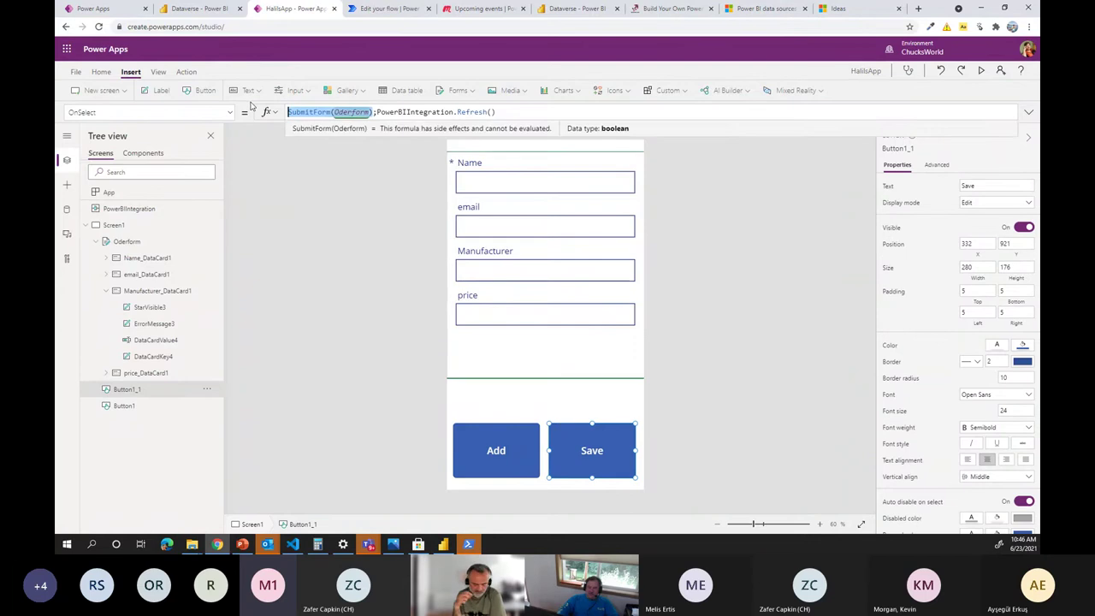
pyautogui.click(185, 73)
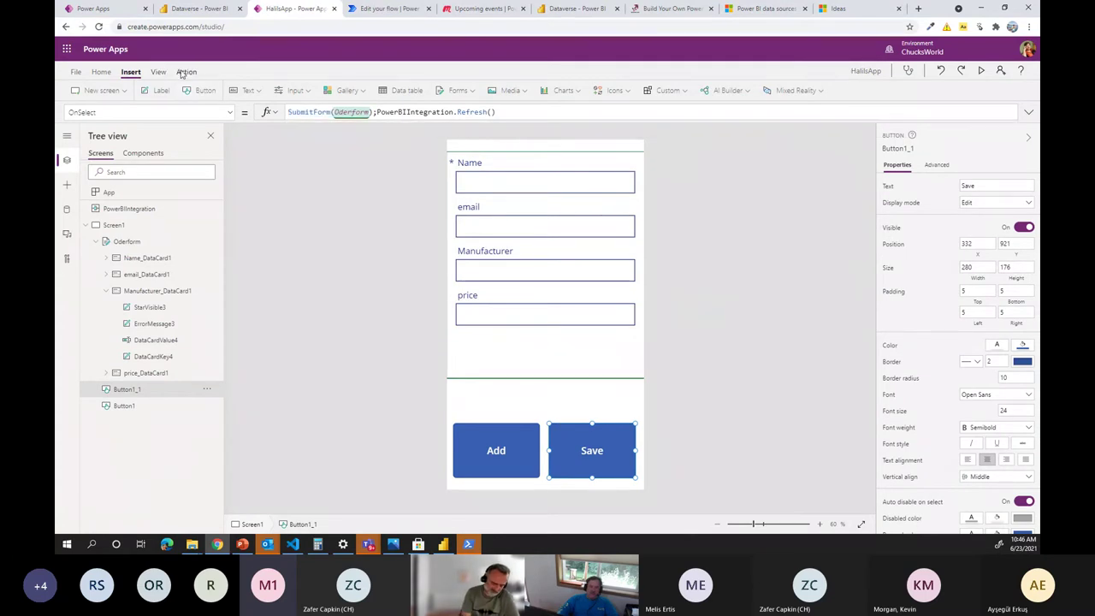
pyautogui.click(387, 8)
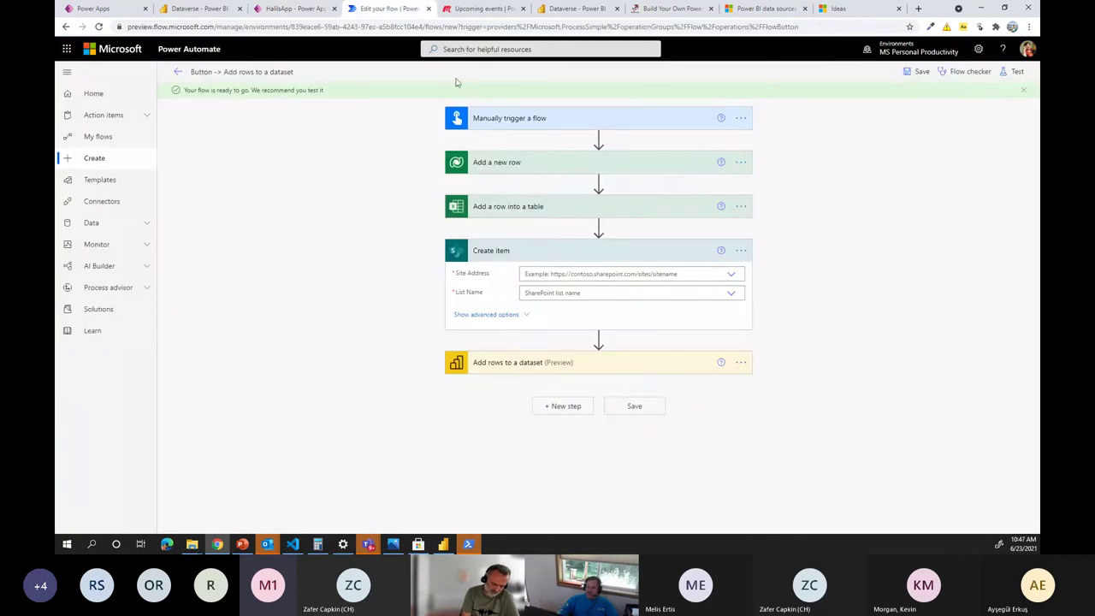
# Try to save the flow, entering "at" as the table name of Add a new row.
pyautogui.click(912, 75)
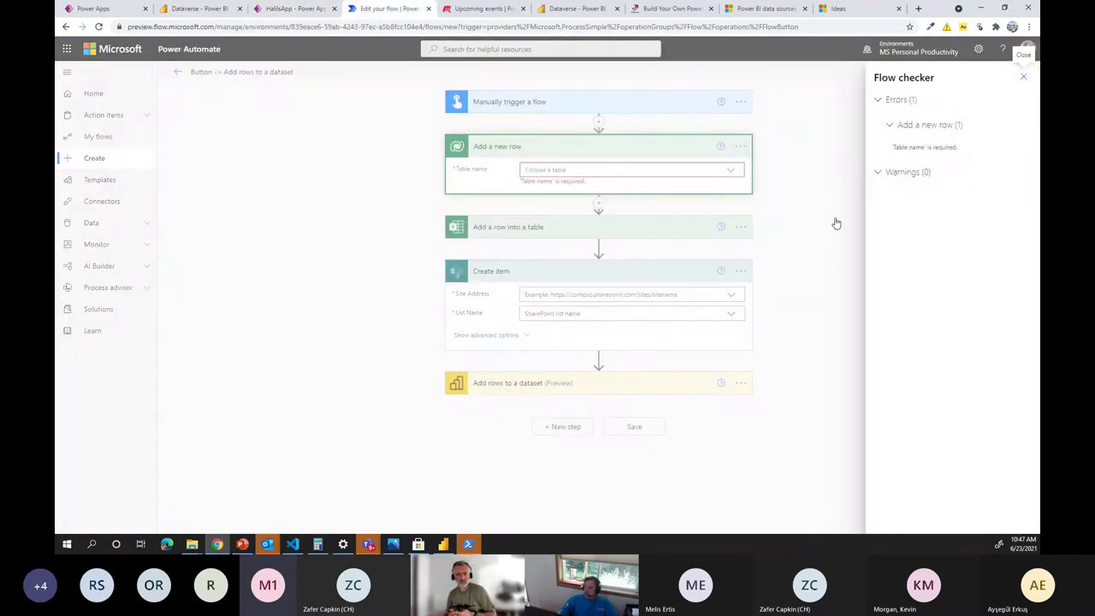
pyautogui.click(572, 170)
pyautogui.write('at')
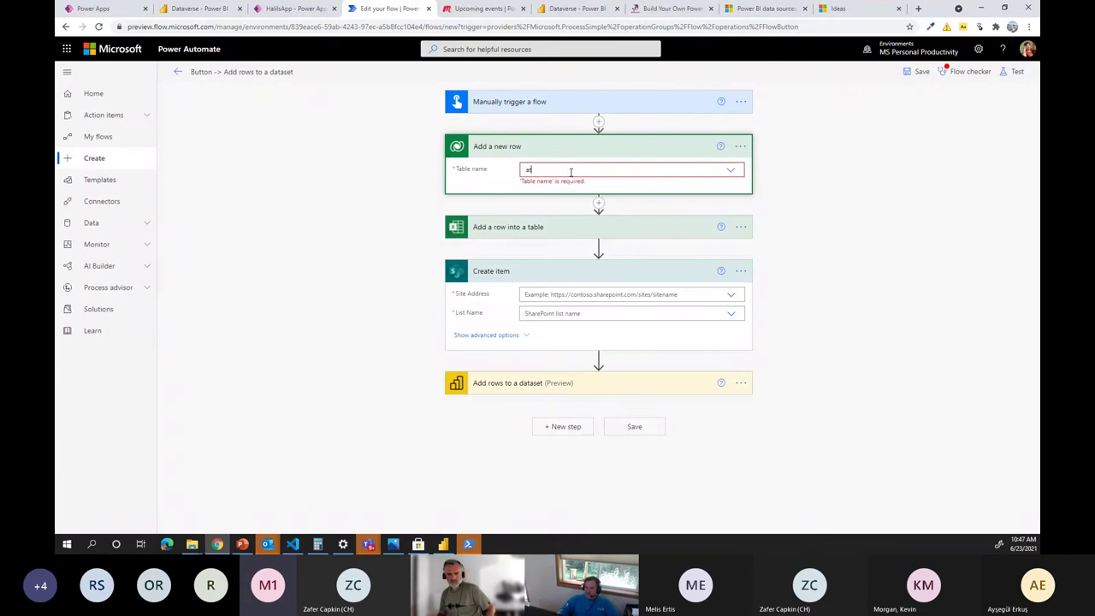
pyautogui.click(915, 71)
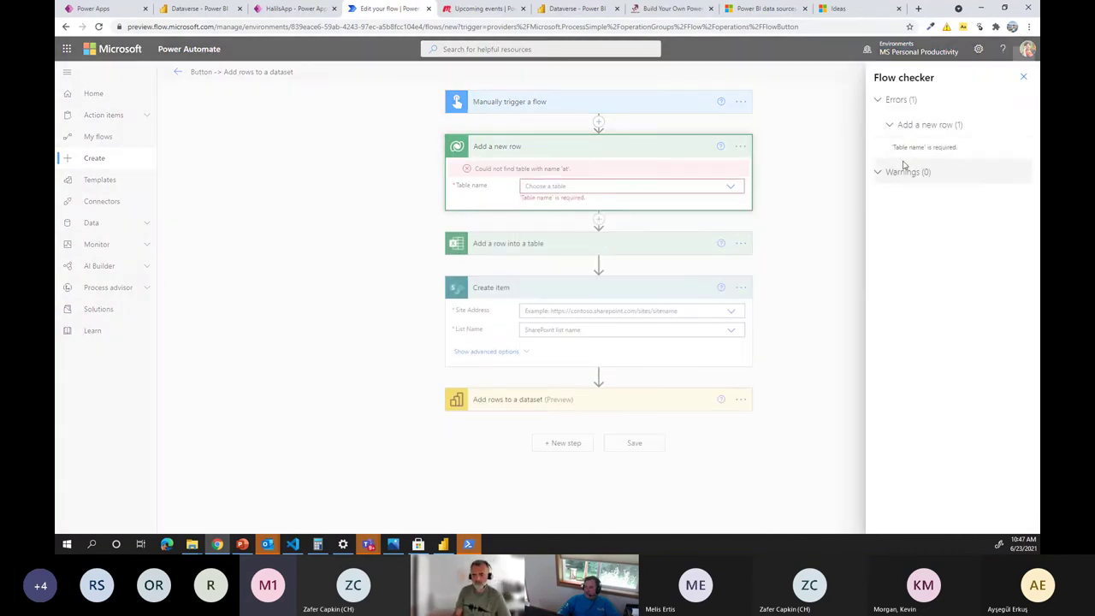
# Choose 1003 as the table of Add a new row and try to save the flow again.
pyautogui.click(715, 188)
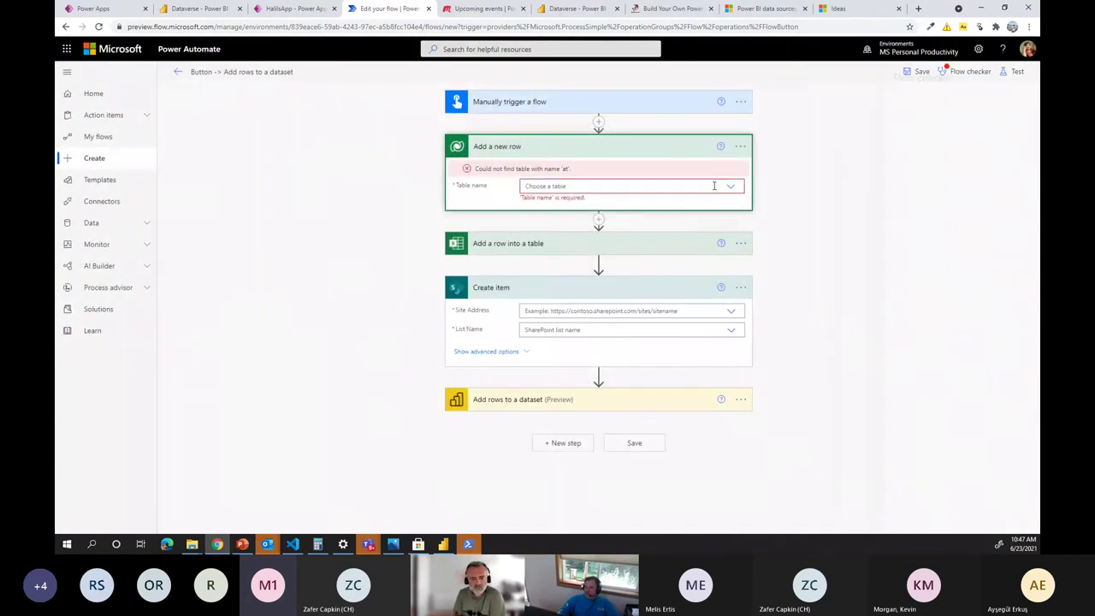
pyautogui.click(725, 188)
pyautogui.click(729, 188)
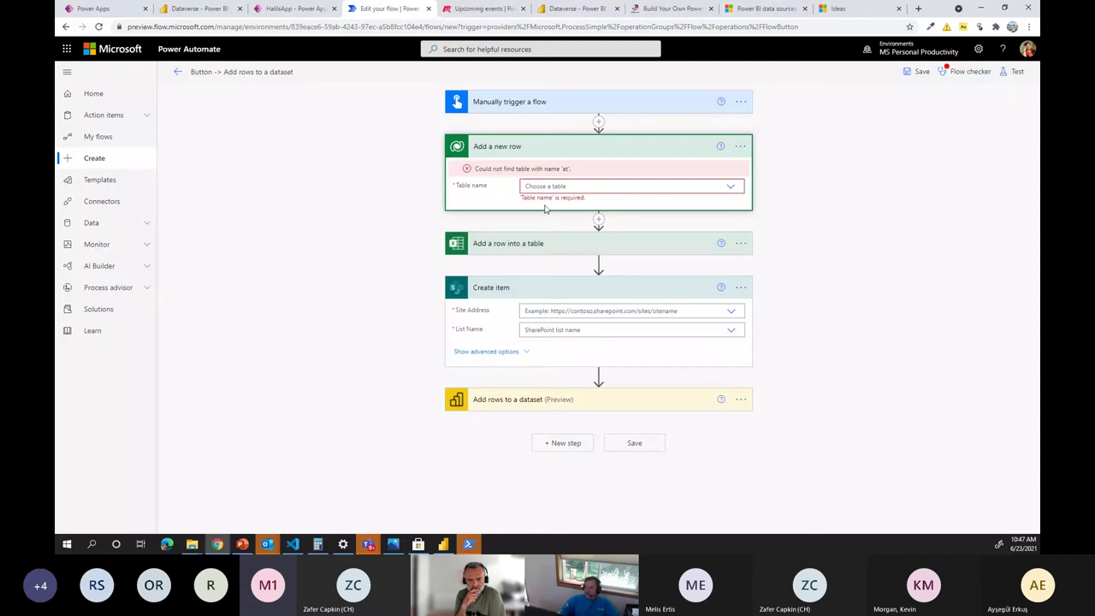
pyautogui.click(732, 189)
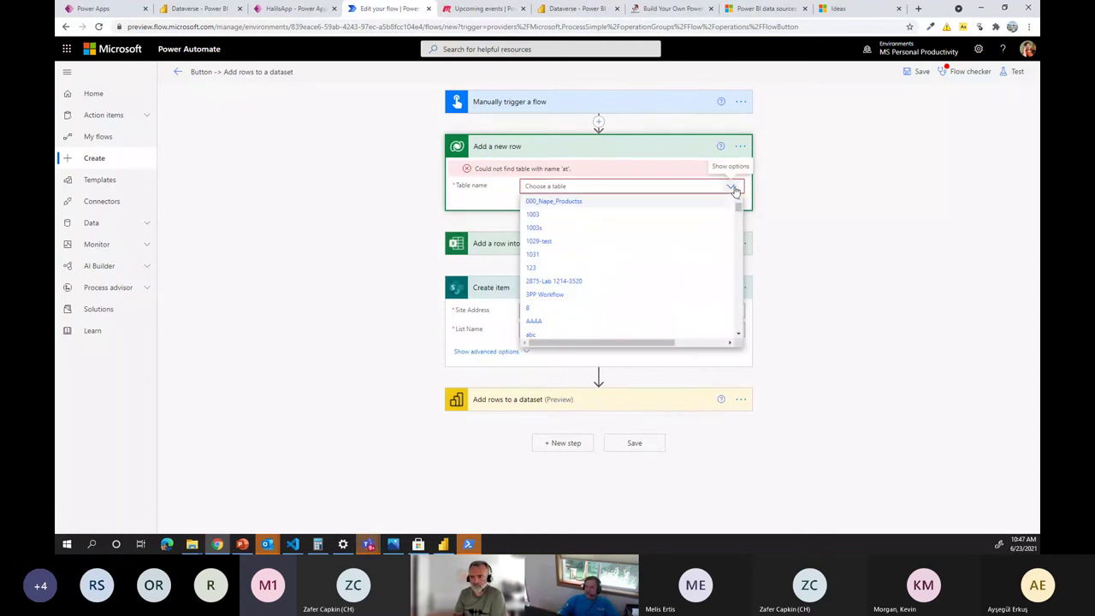
pyautogui.click(541, 216)
pyautogui.click(917, 72)
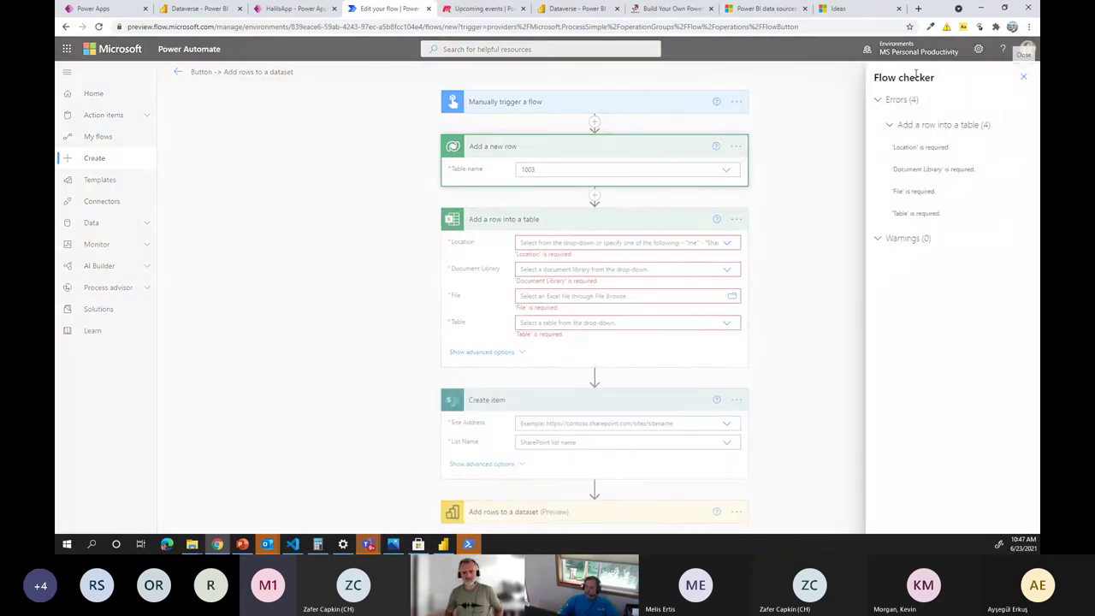
# Close the flow checker, switch to HalilsApp in Power Apps, and attach ScorecardFlow to the Save button.
pyautogui.click(831, 222)
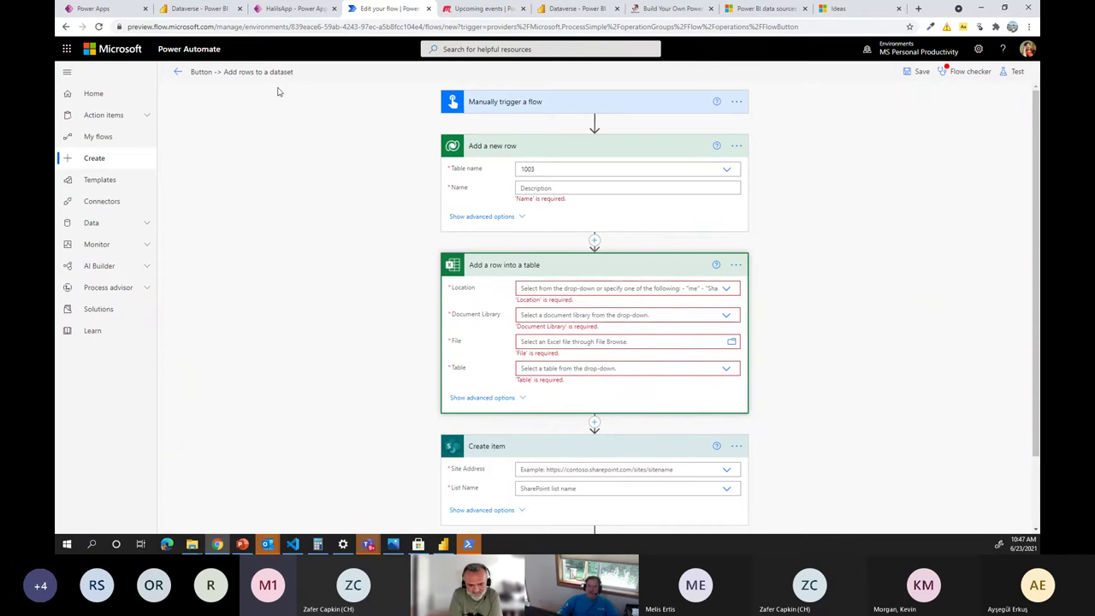
pyautogui.click(287, 10)
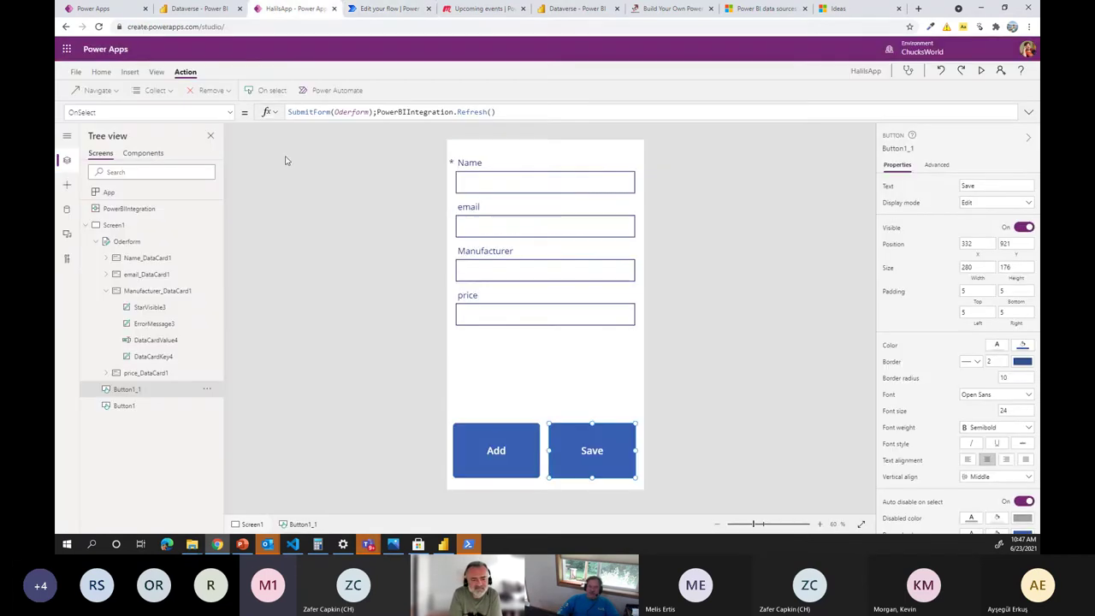
pyautogui.click(324, 91)
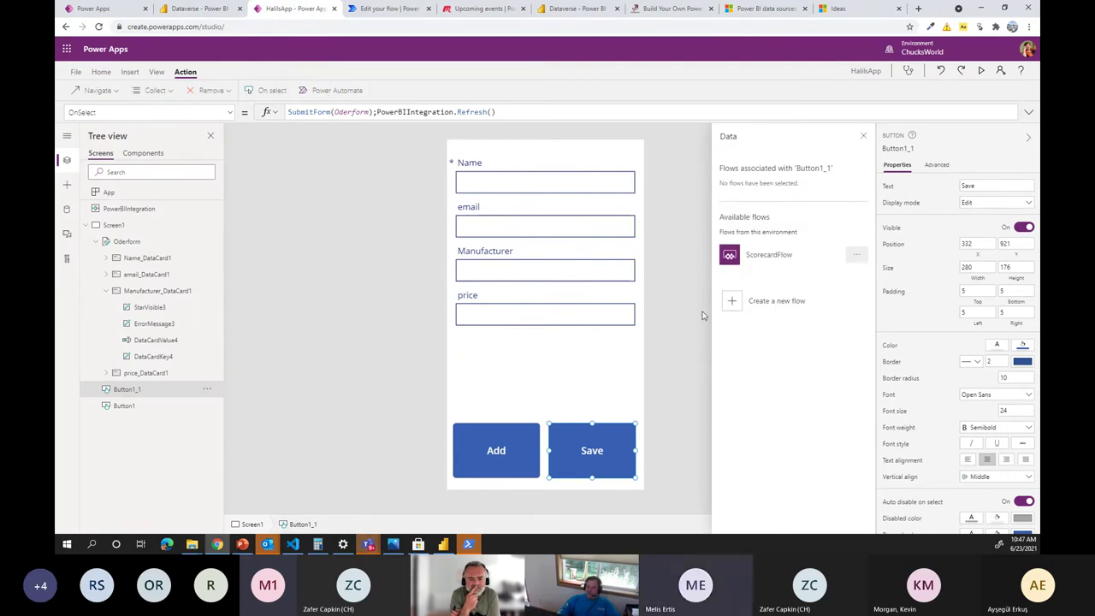
pyautogui.click(767, 259)
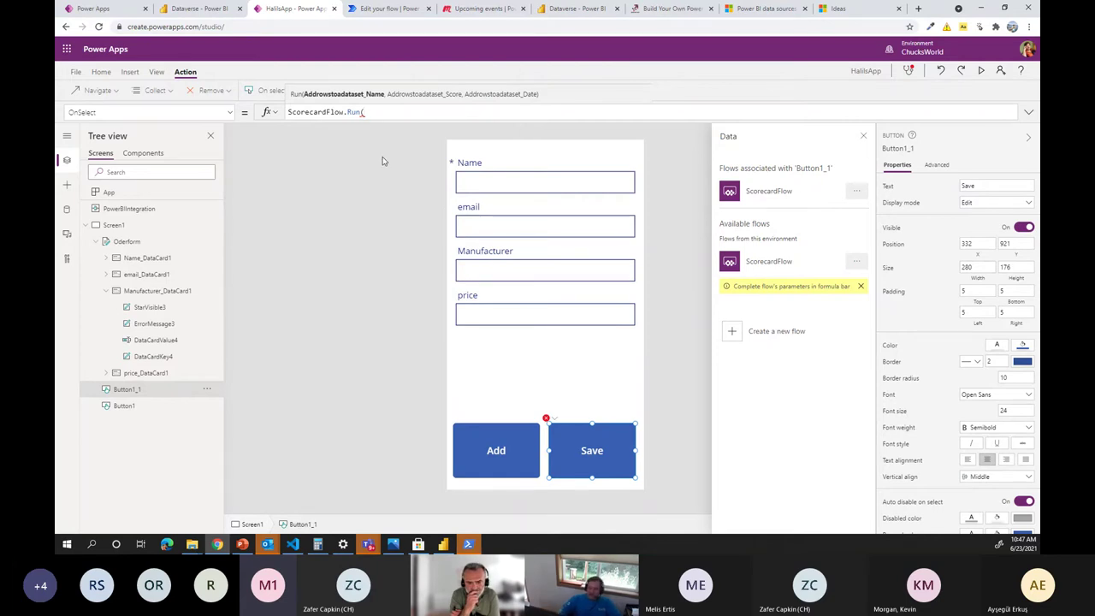
# Try to pass price_DataCard1.DataField as the first argument of ScorecardFlow.Run in the Save button's OnSelect formula.
pyautogui.click(485, 312)
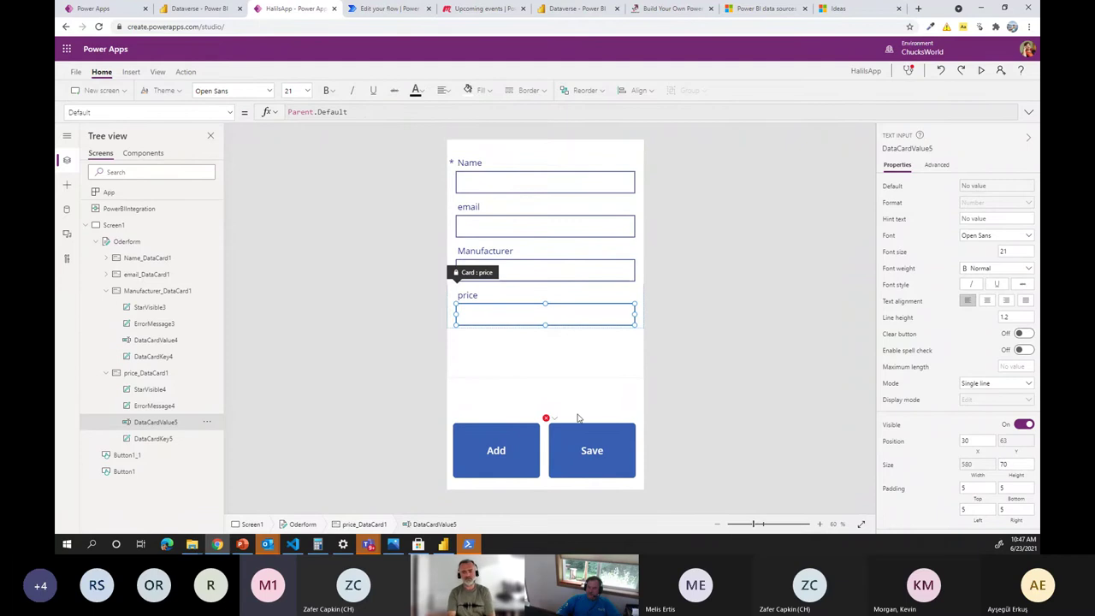
pyautogui.click(589, 440)
pyautogui.click(380, 111)
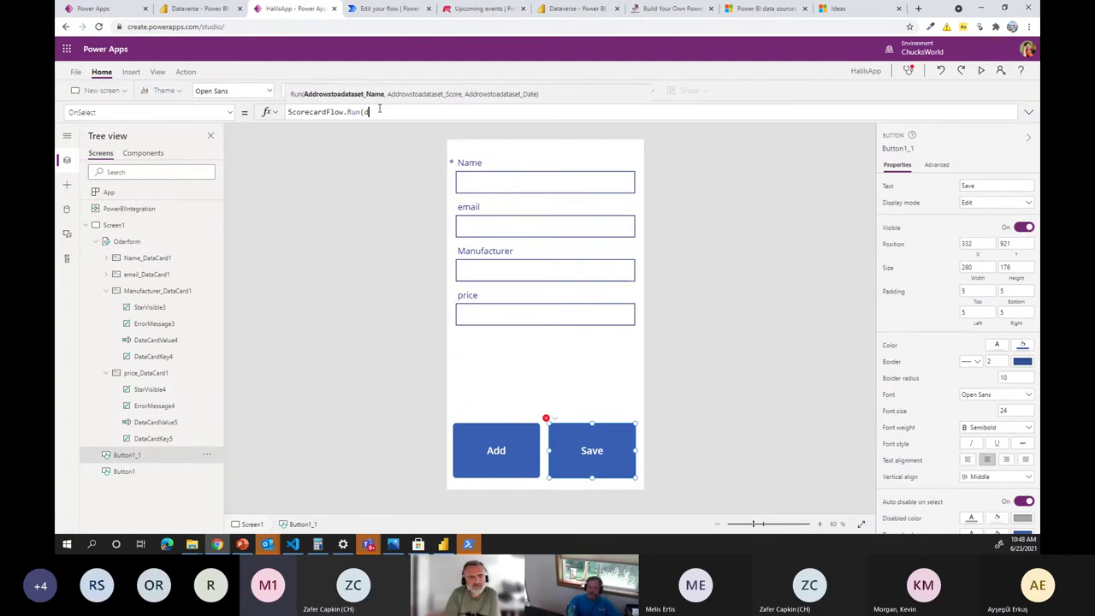
pyautogui.write('datear')
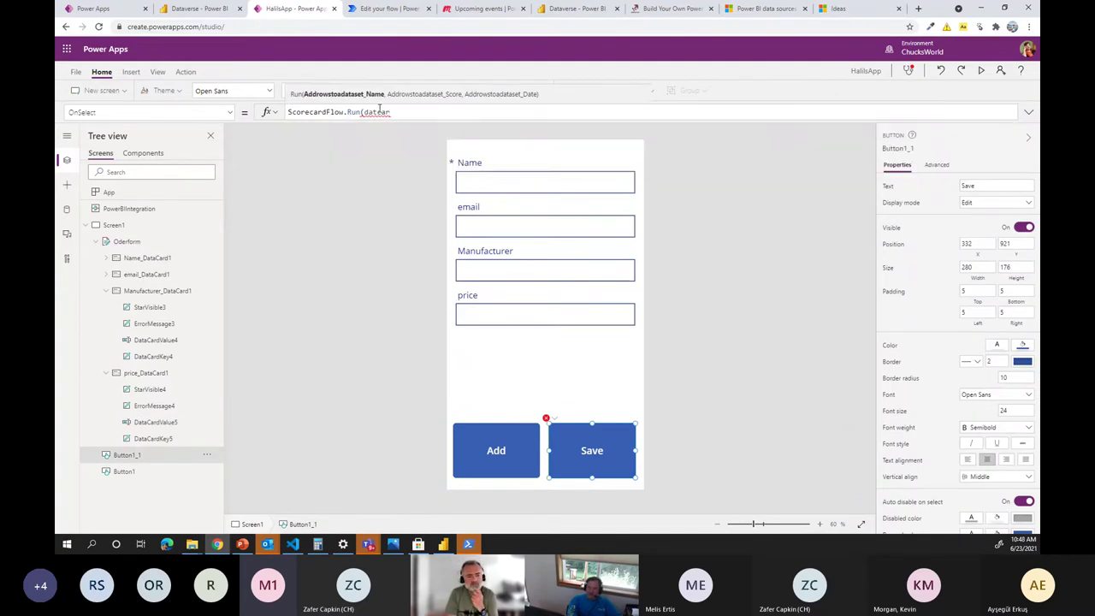
pyautogui.press('BackSpace')
pyautogui.press('BackSpace')
pyautogui.press('BackSpace')
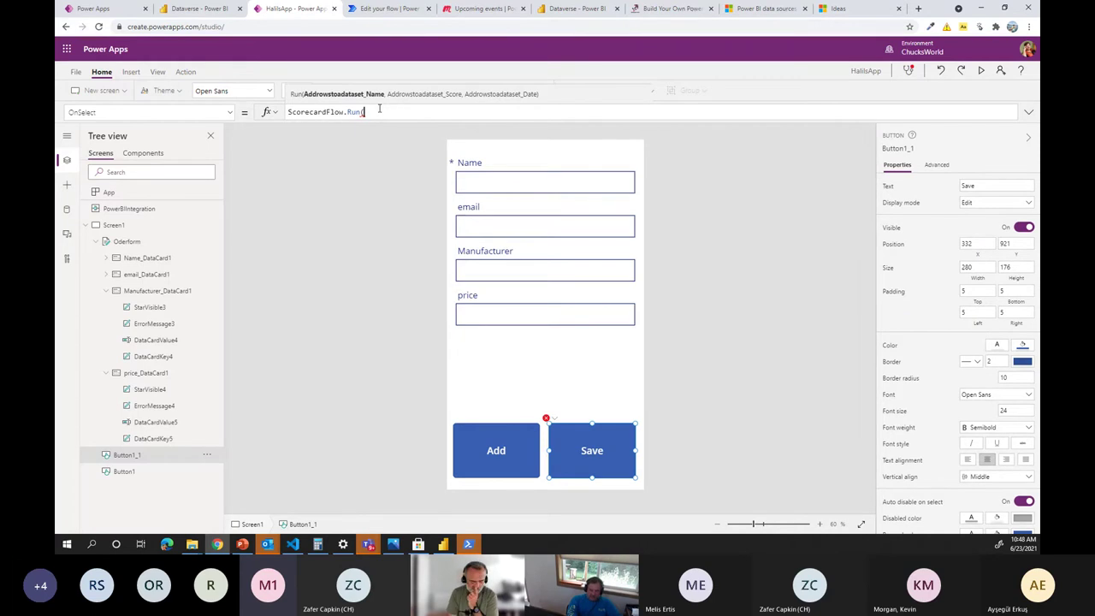
pyautogui.write('Pri')
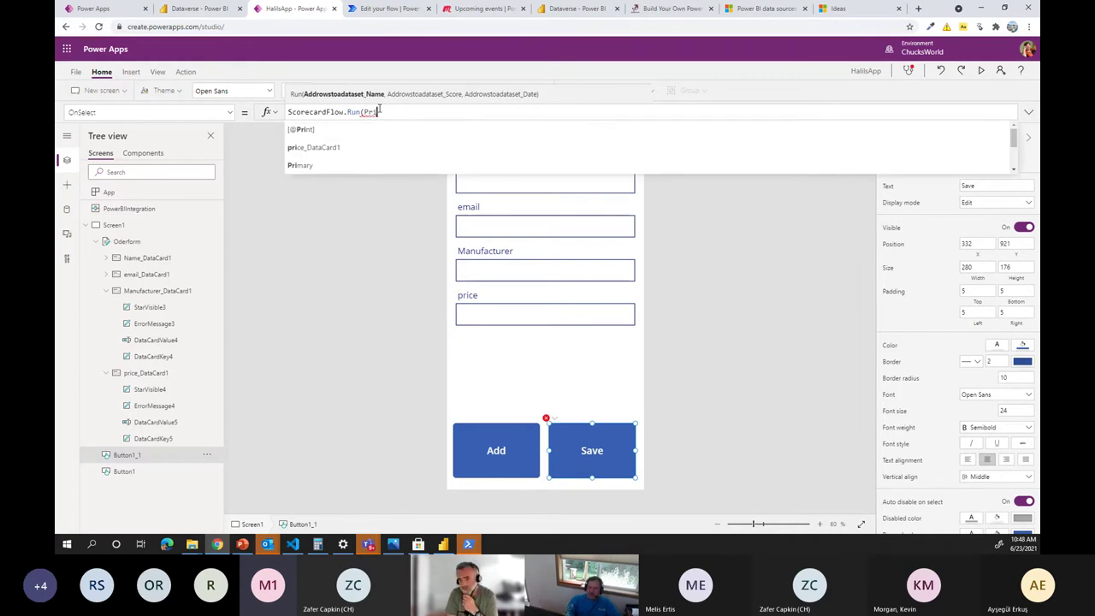
pyautogui.press('Escape')
pyautogui.click(379, 111)
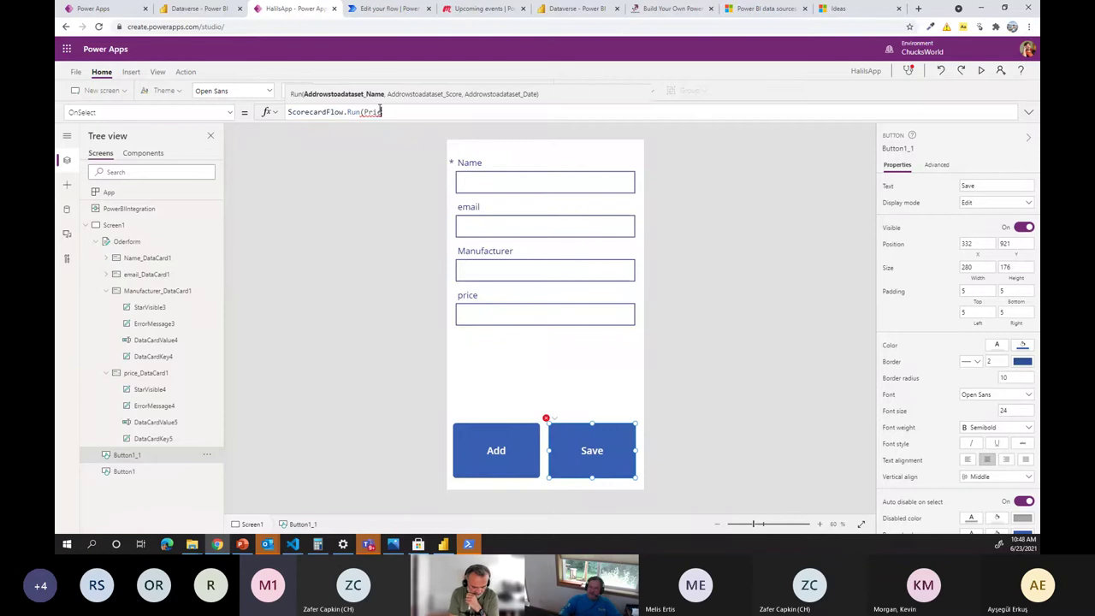
pyautogui.write('c')
pyautogui.press('Tab')
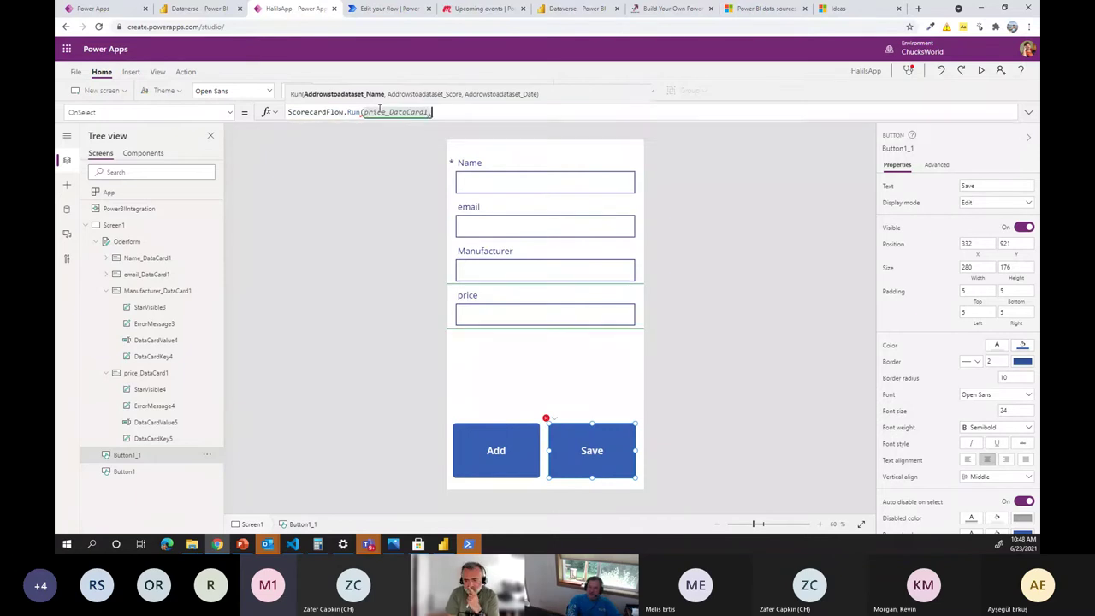
pyautogui.write('.')
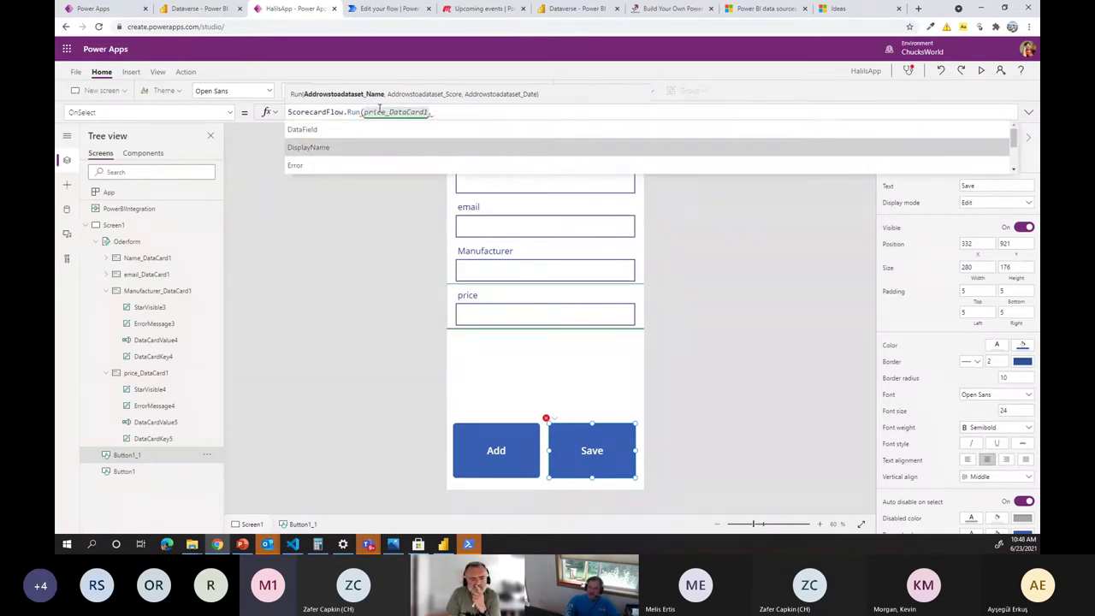
pyautogui.press('Tab')
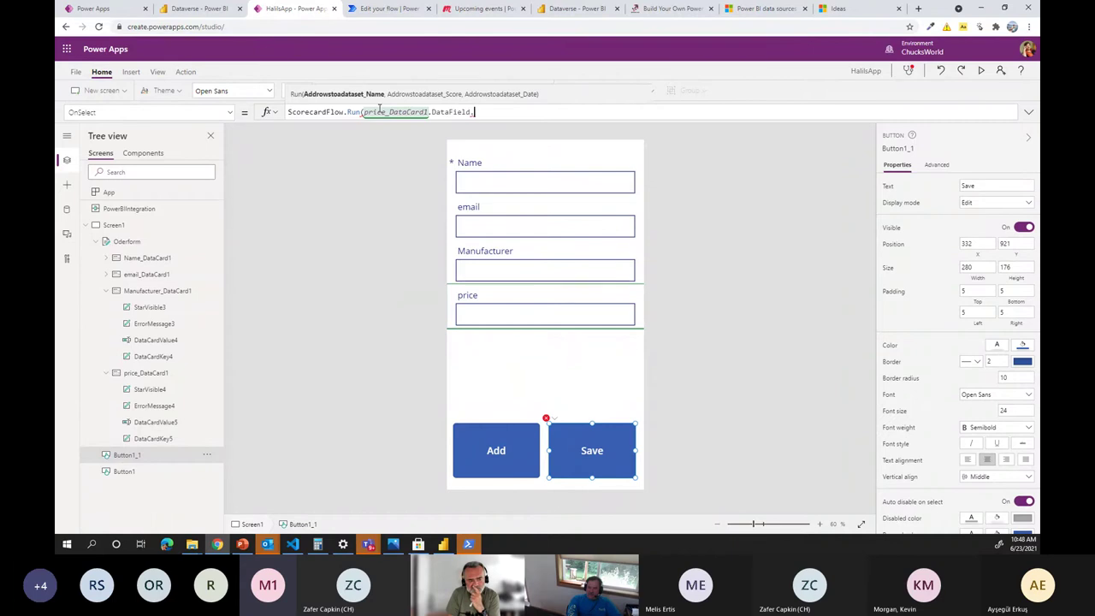
pyautogui.press('BackSpace')
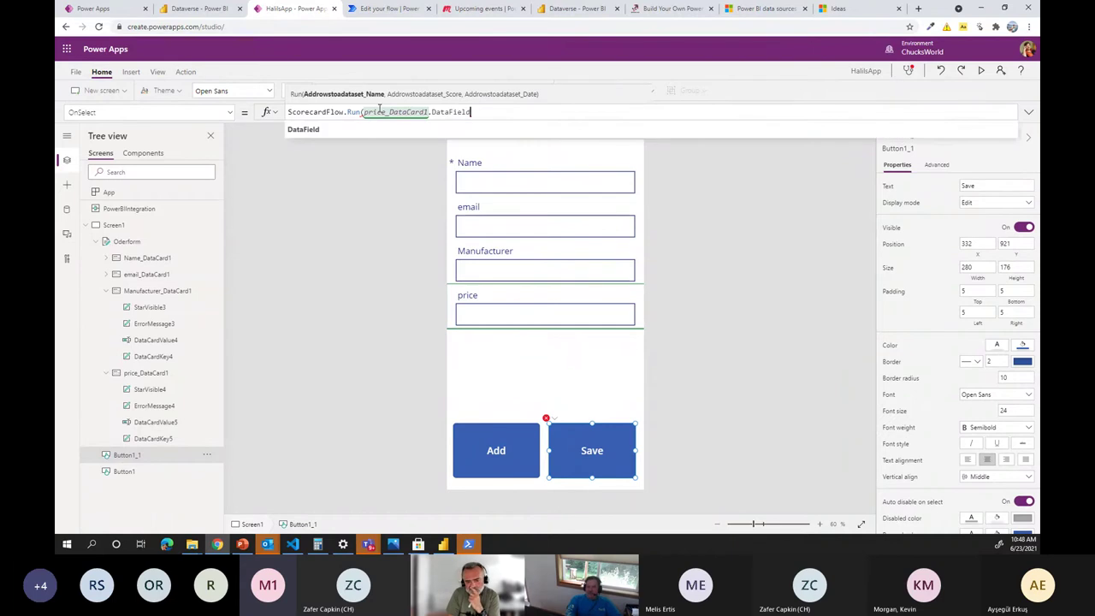
pyautogui.press('BackSpace')
pyautogui.press('BackSpace')
pyautogui.press('BackSpace')
pyautogui.press('BackSpace')
pyautogui.press('BackSpace')
pyautogui.press('BackSpace')
pyautogui.press('BackSpace')
pyautogui.press('BackSpace')
pyautogui.press('BackSpace')
pyautogui.press('BackSpace')
pyautogui.press('BackSpace')
pyautogui.press('BackSpace')
pyautogui.press('BackSpace')
pyautogui.press('BackSpace')
pyautogui.press('BackSpace')
pyautogui.press('BackSpace')
pyautogui.press('BackSpace')
pyautogui.press('BackSpace')
pyautogui.press('BackSpace')
pyautogui.press('BackSpace')
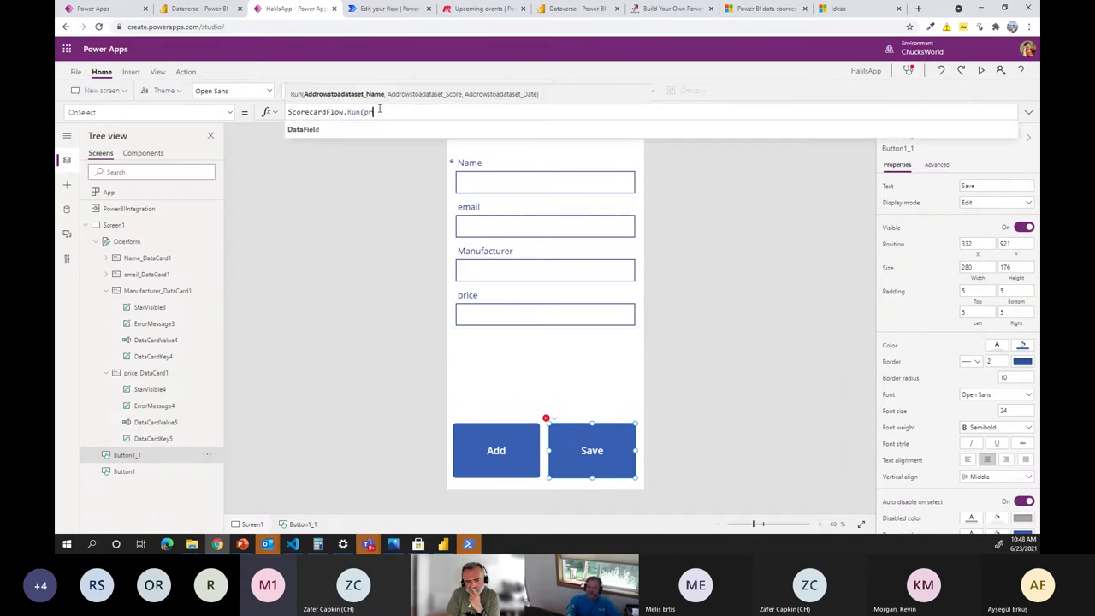
pyautogui.press('BackSpace')
pyautogui.press('BackSpace')
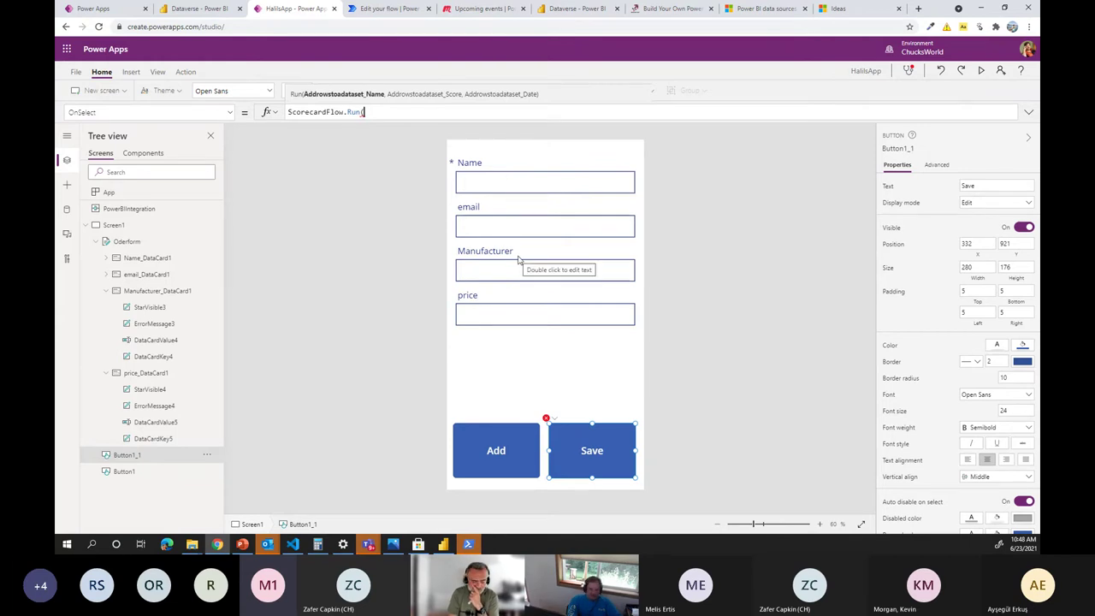
# Complete the ScorecardFlow.Run formula with a first name, the score 5 and the date "1/1/2030", and trigger Save in the app preview.
pyautogui.write('5,')
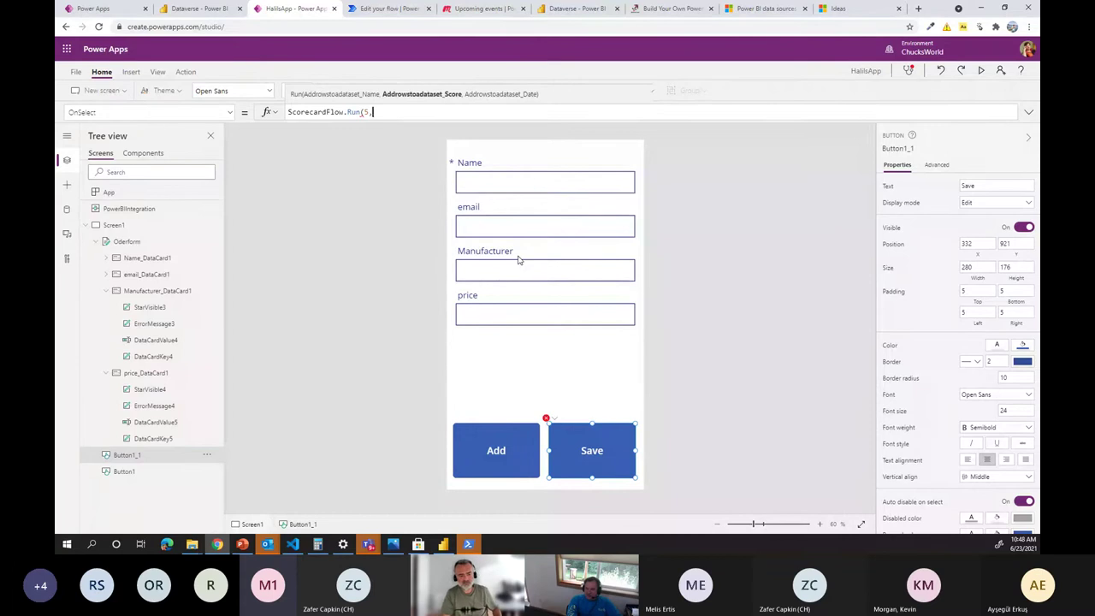
pyautogui.press('BackSpace')
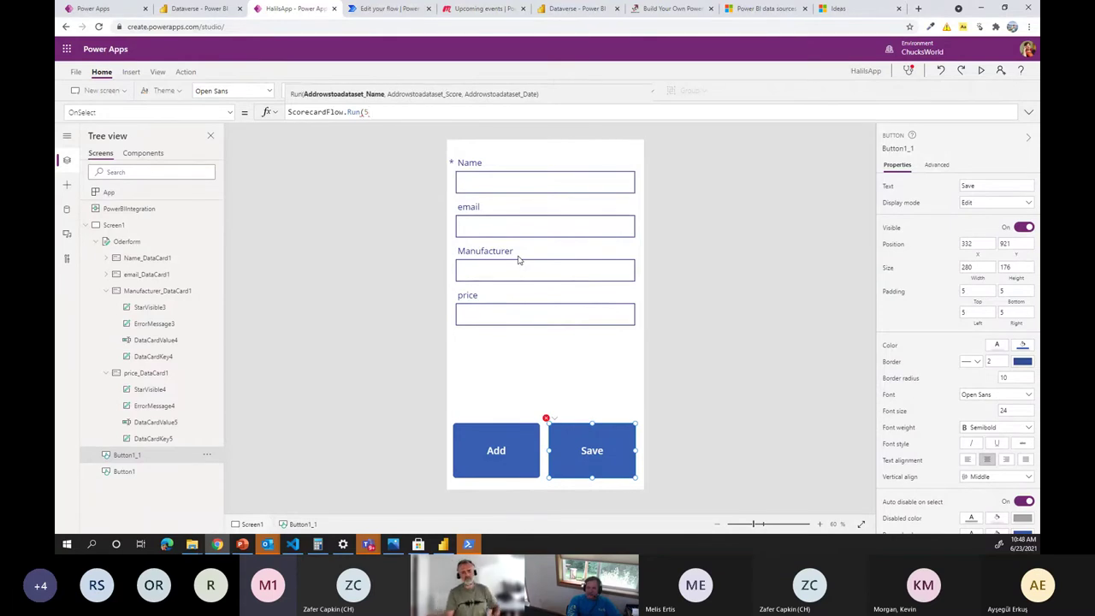
pyautogui.press('BackSpace')
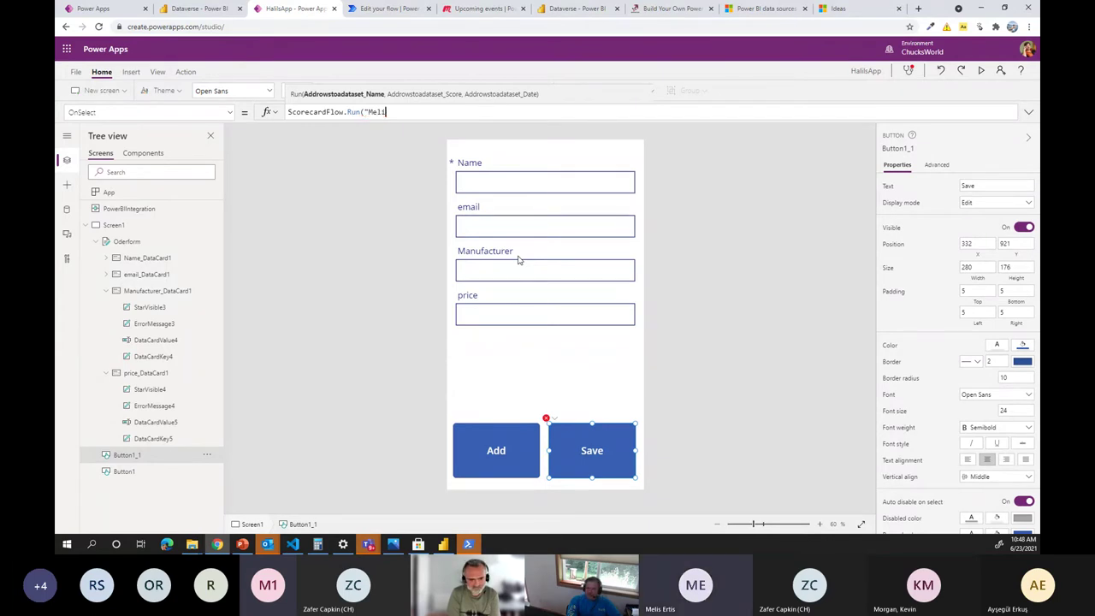
pyautogui.write(', ')
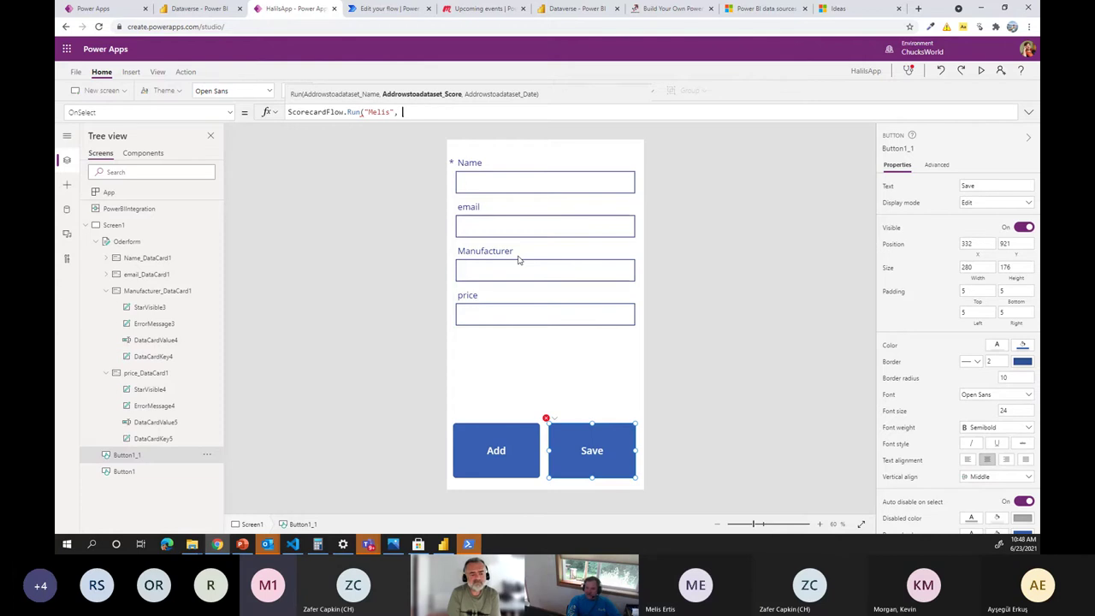
pyautogui.write('5, ')
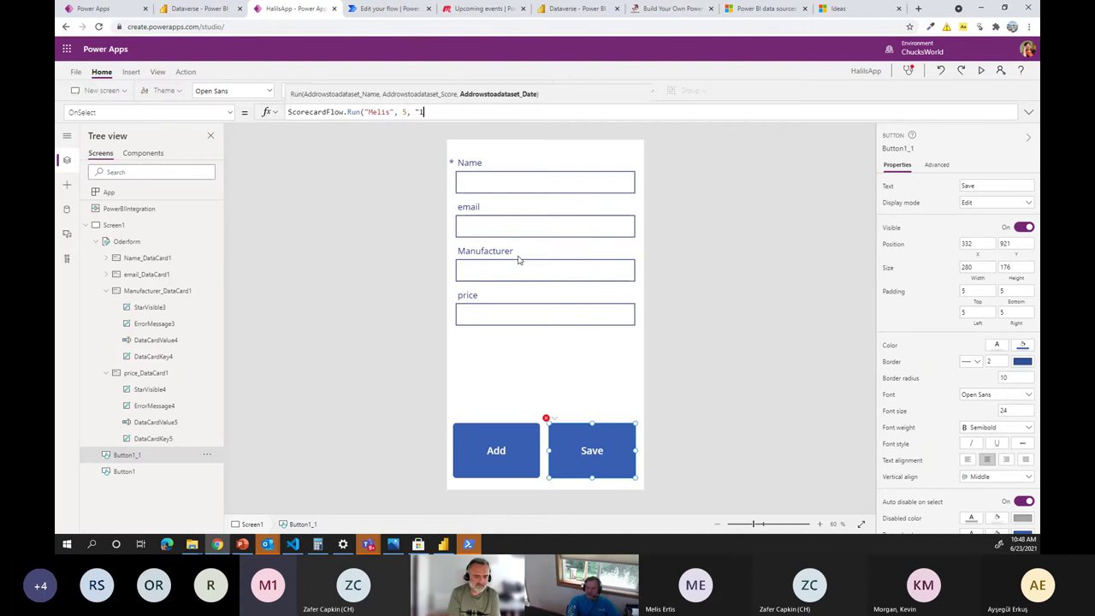
pyautogui.write('"1/1/20')
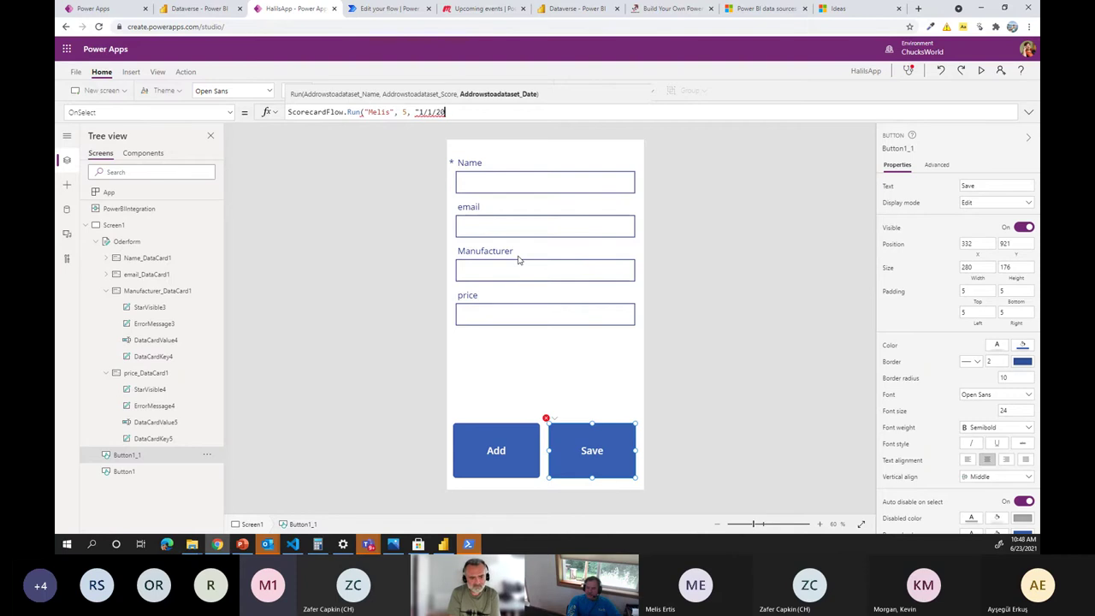
pyautogui.write('30")')
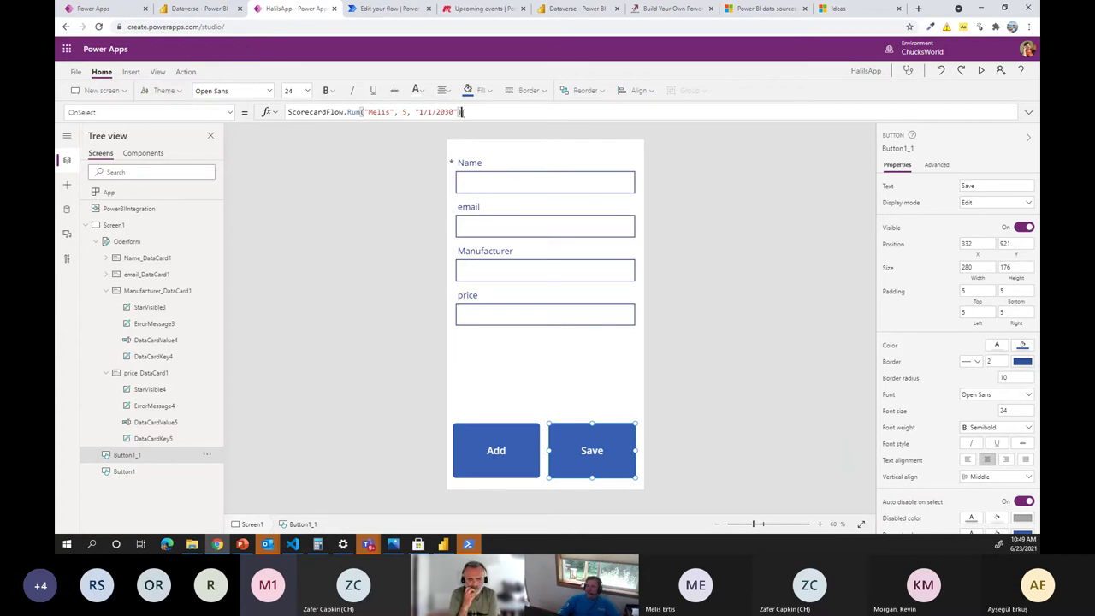
pyautogui.click(982, 71)
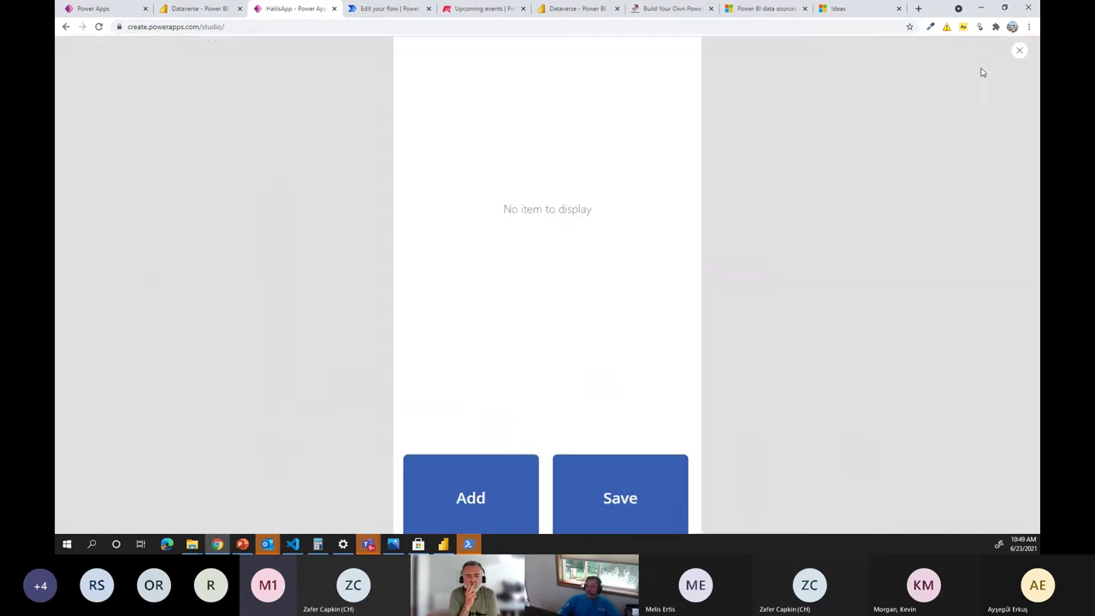
pyautogui.click(634, 480)
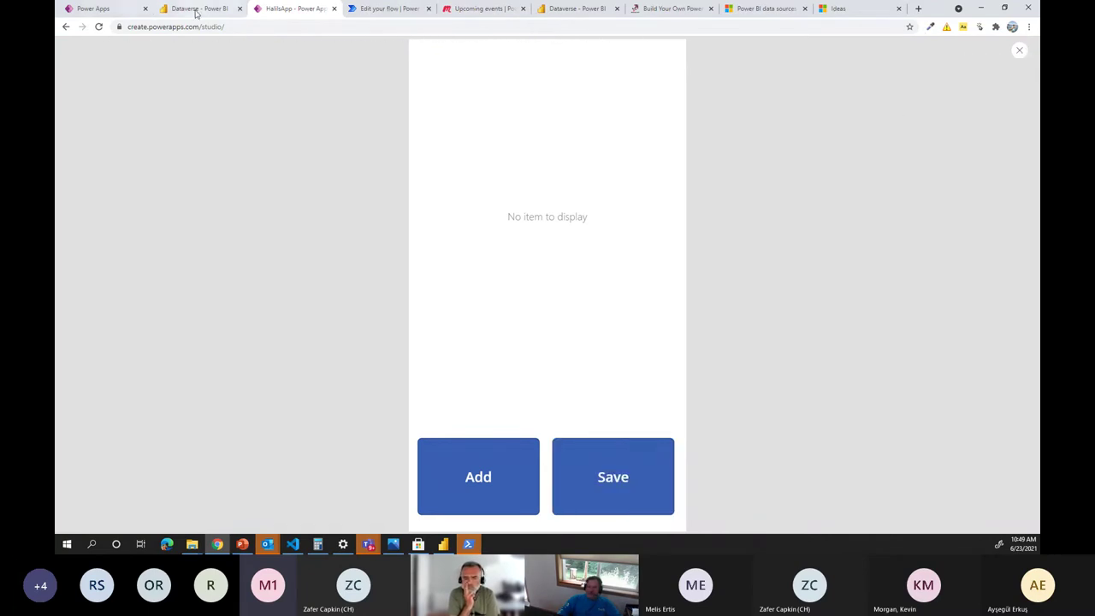
# Switch to Power BI and open the Customer Profitability Sample dashboard from the full content list of the Chass1 workspace.
pyautogui.click(196, 9)
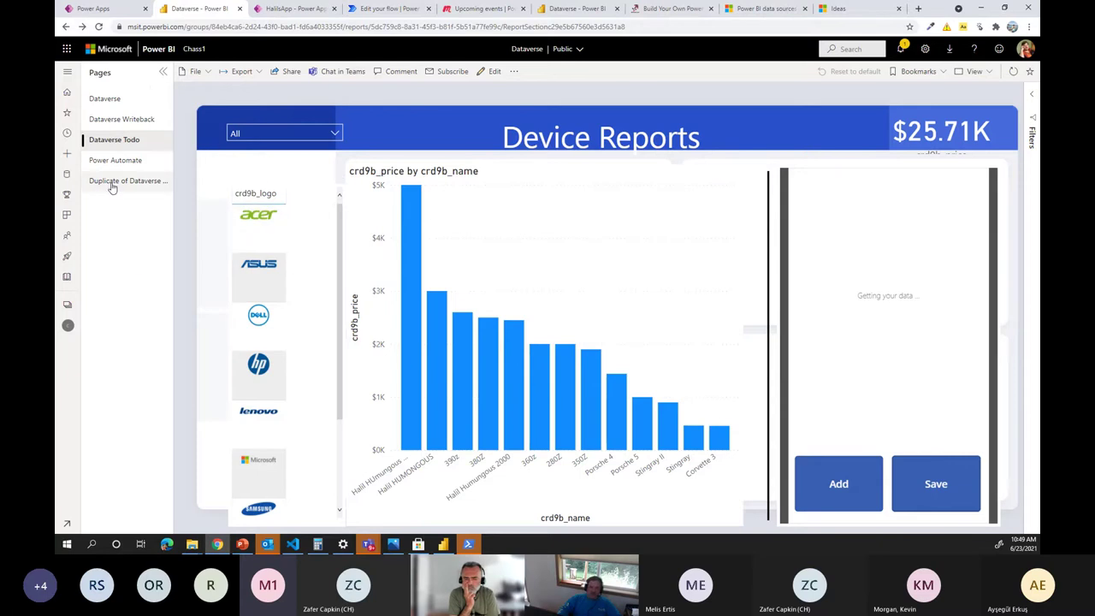
pyautogui.click(69, 326)
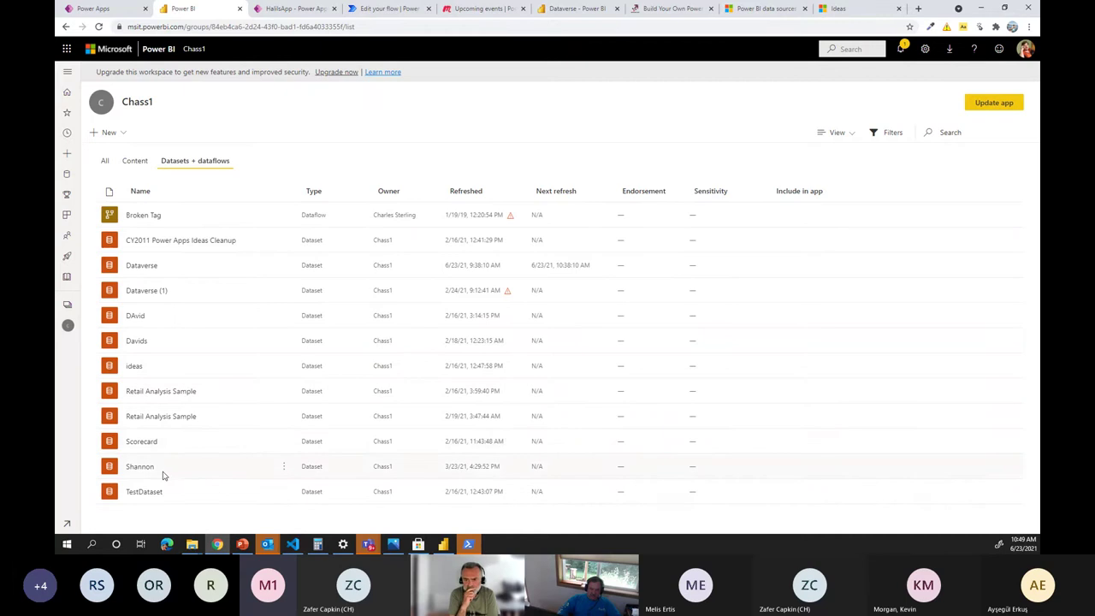
pyautogui.click(104, 161)
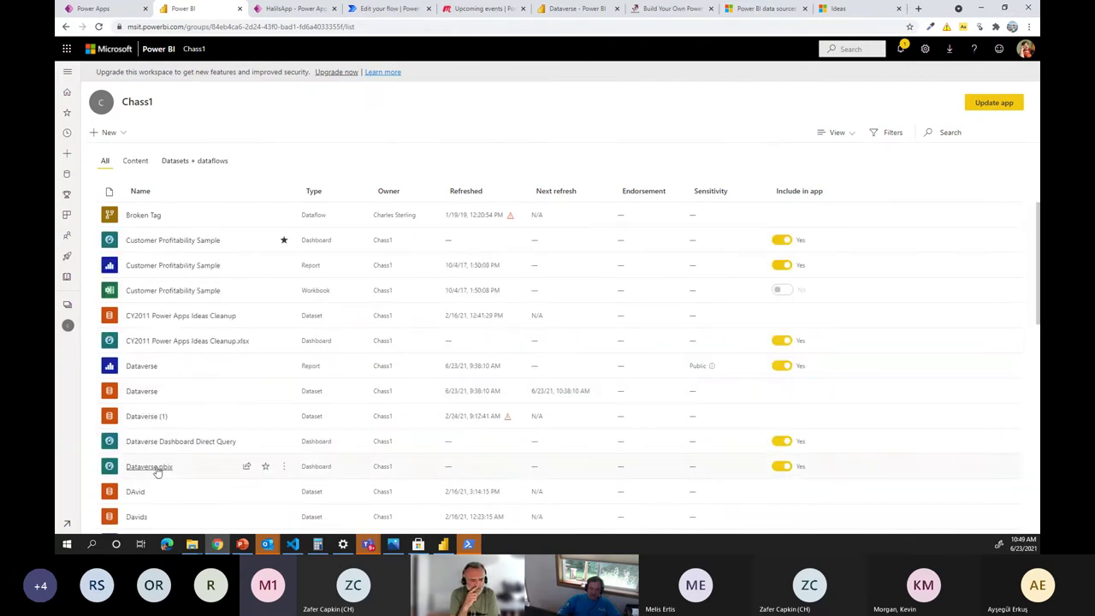
pyautogui.click(160, 242)
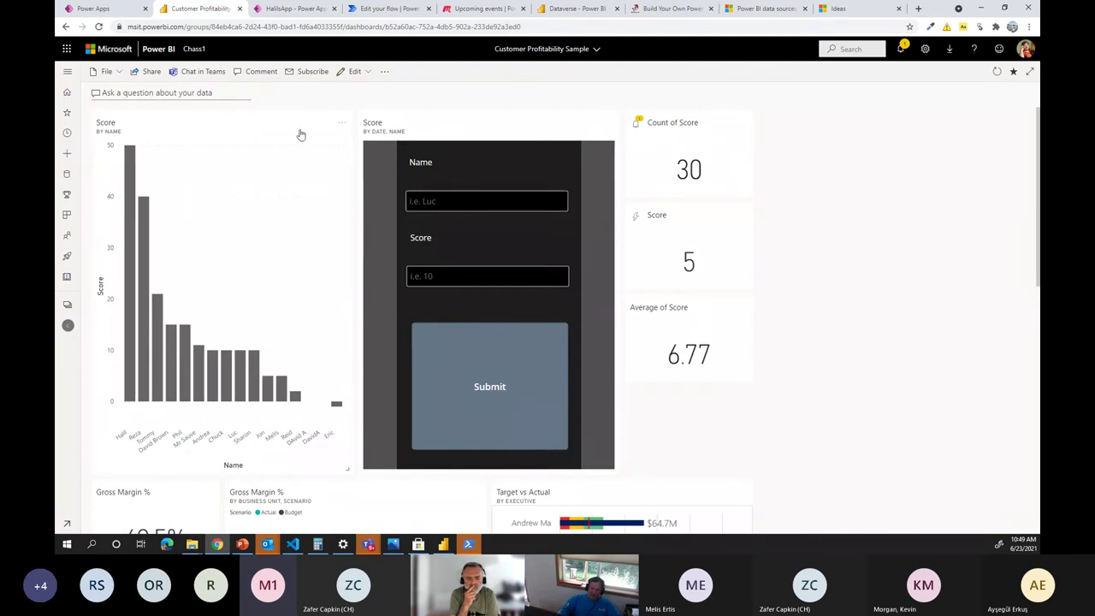
# Return to HalilsApp, set the score argument in the Save button's ScorecardFlow.Run formula to 500, and start the app preview.
pyautogui.click(300, 10)
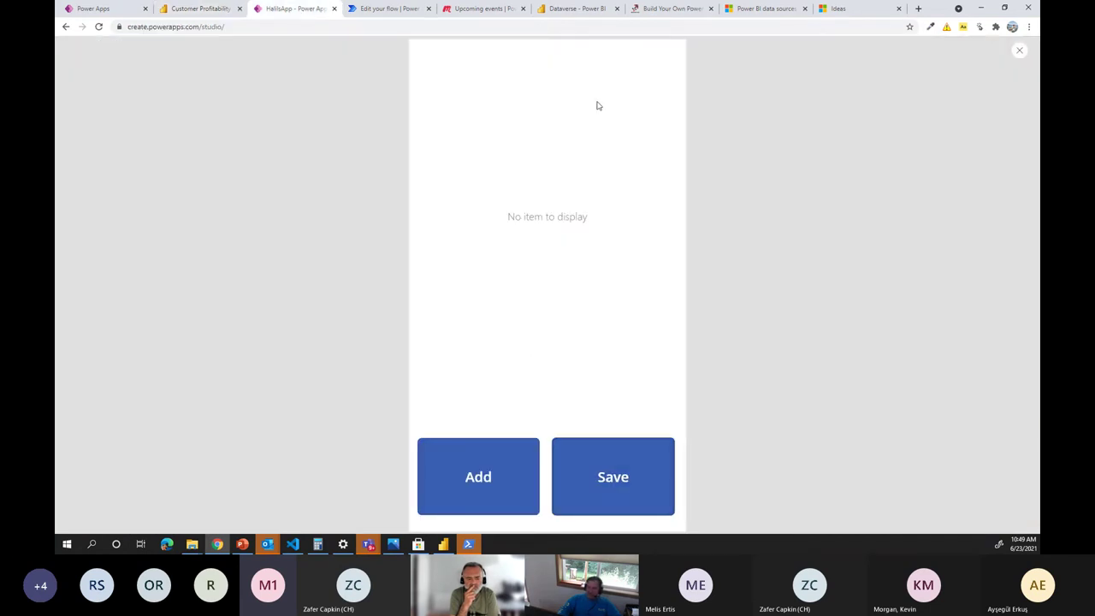
pyautogui.click(1018, 50)
pyautogui.click(646, 325)
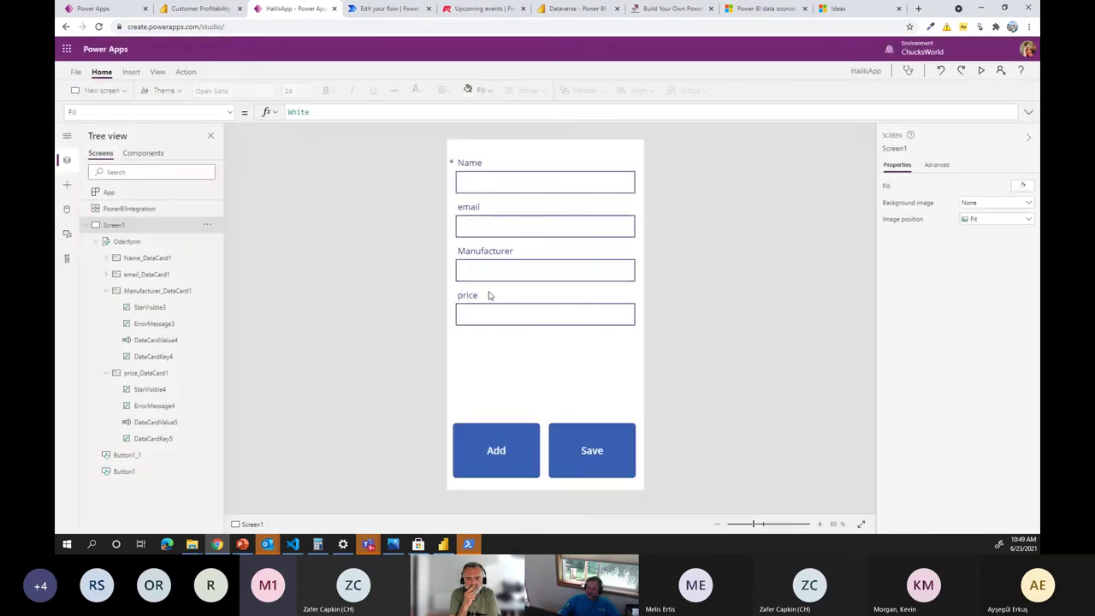
pyautogui.click(487, 183)
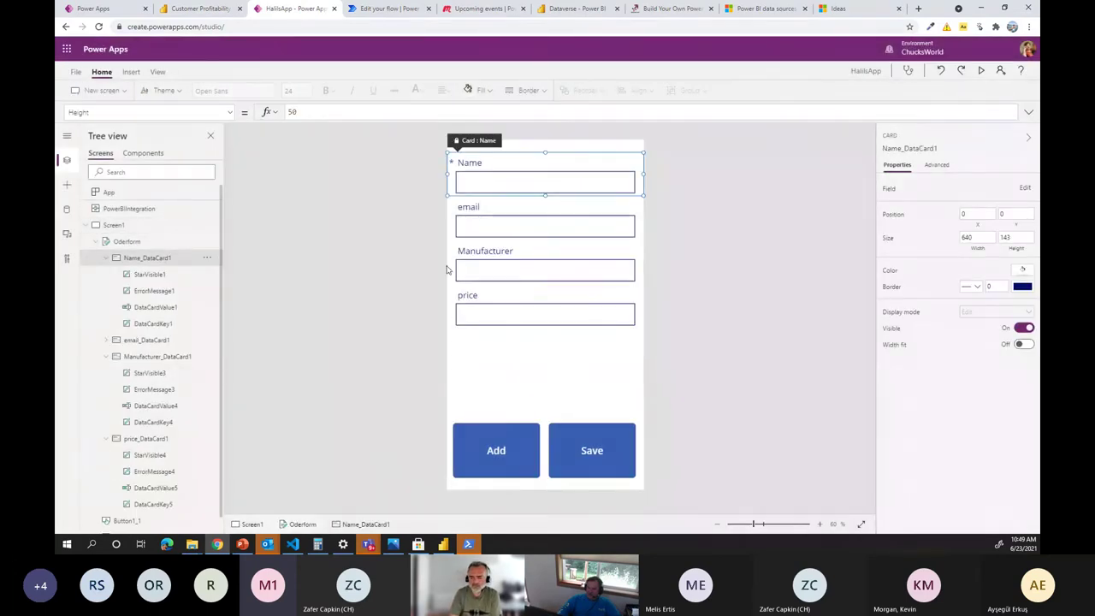
pyautogui.click(592, 450)
pyautogui.click(398, 112)
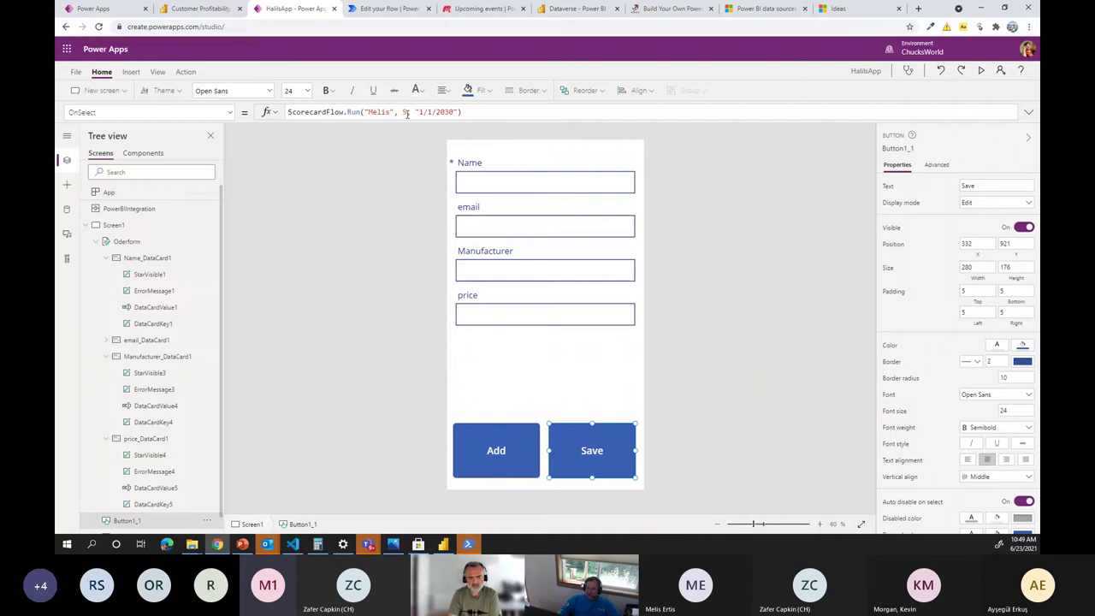
pyautogui.write('00')
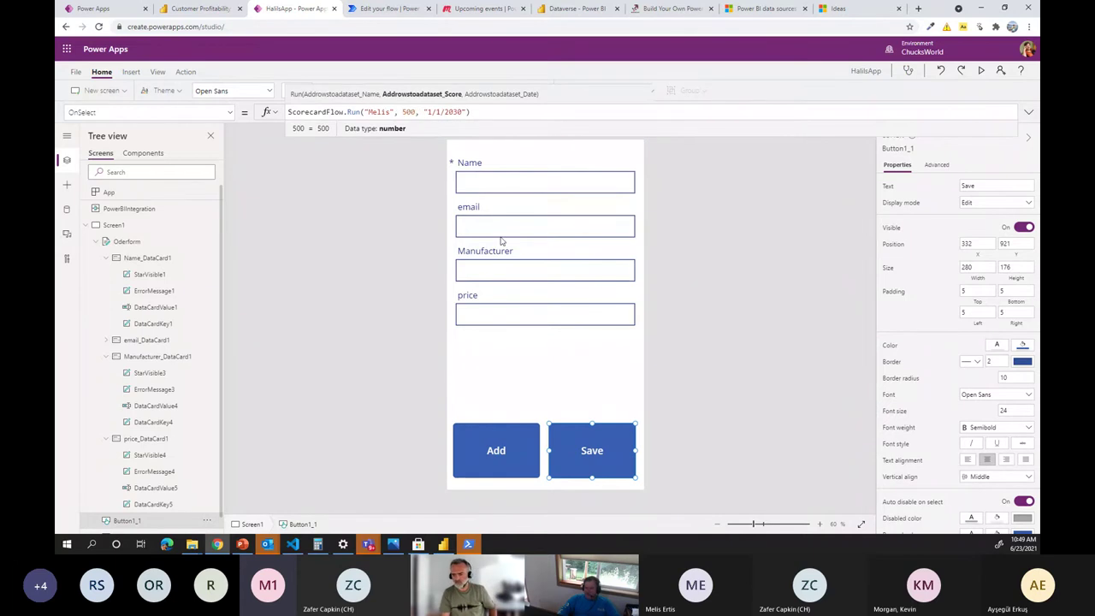
pyautogui.click(983, 70)
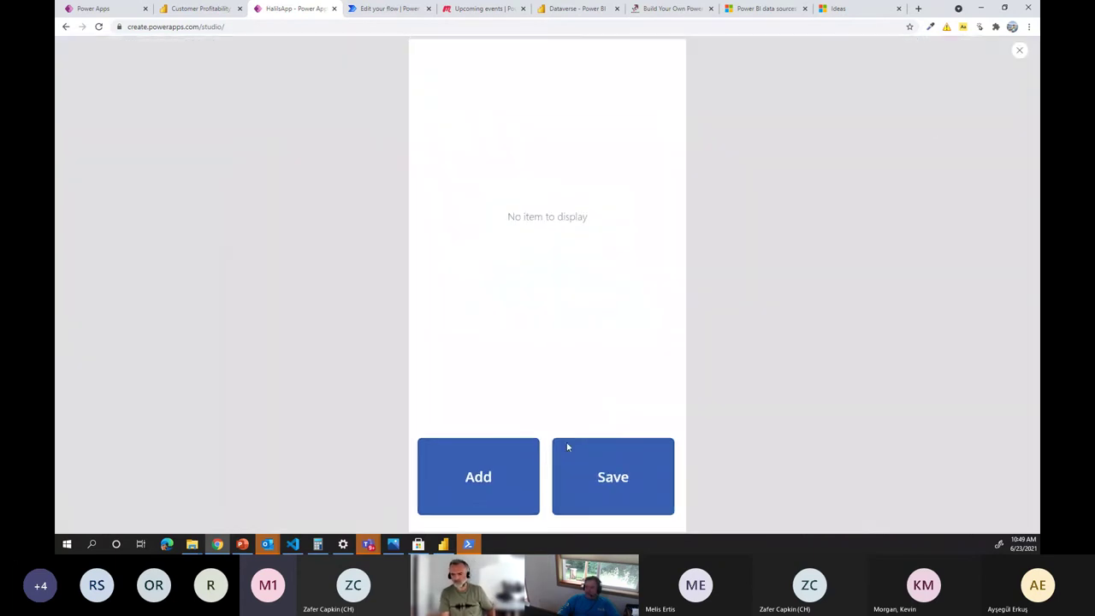
# Trigger Save in the HalilsApp preview and check the Score by Name chart on the Customer Profitability Sample dashboard.
pyautogui.click(616, 462)
pyautogui.click(189, 9)
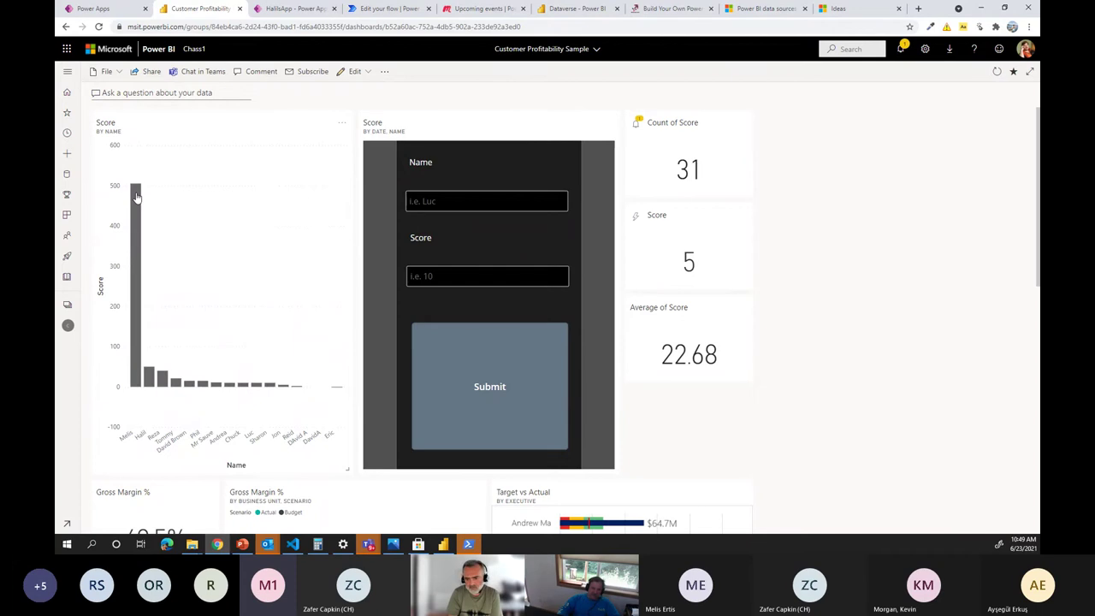
pyautogui.moveTo(136, 198)
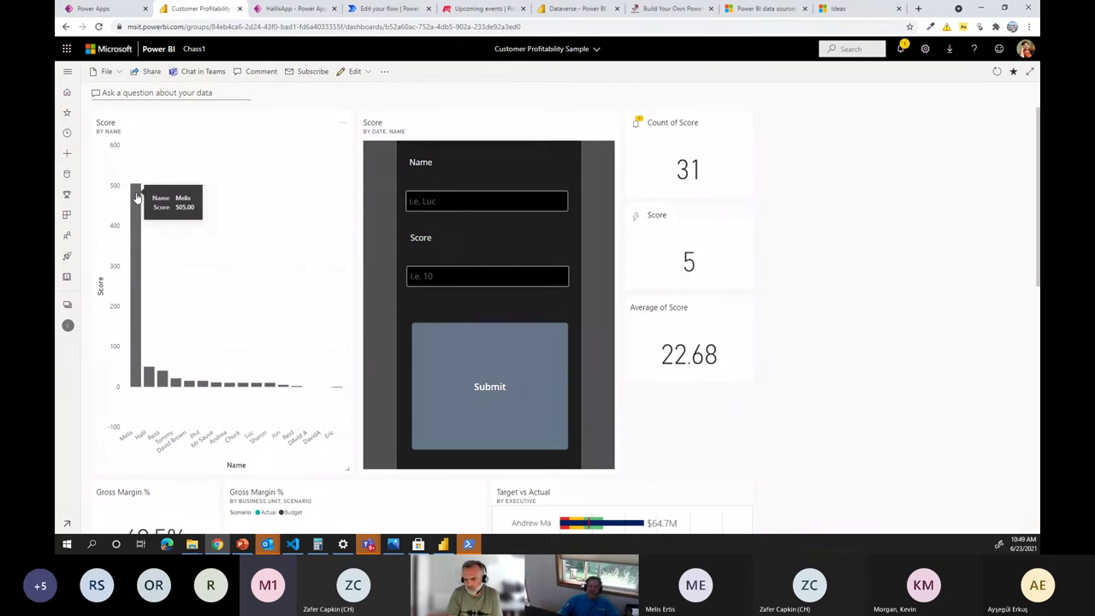
# Load aka.ms/powerappstraining in place of the Power BI Ideas page.
pyautogui.click(389, 9)
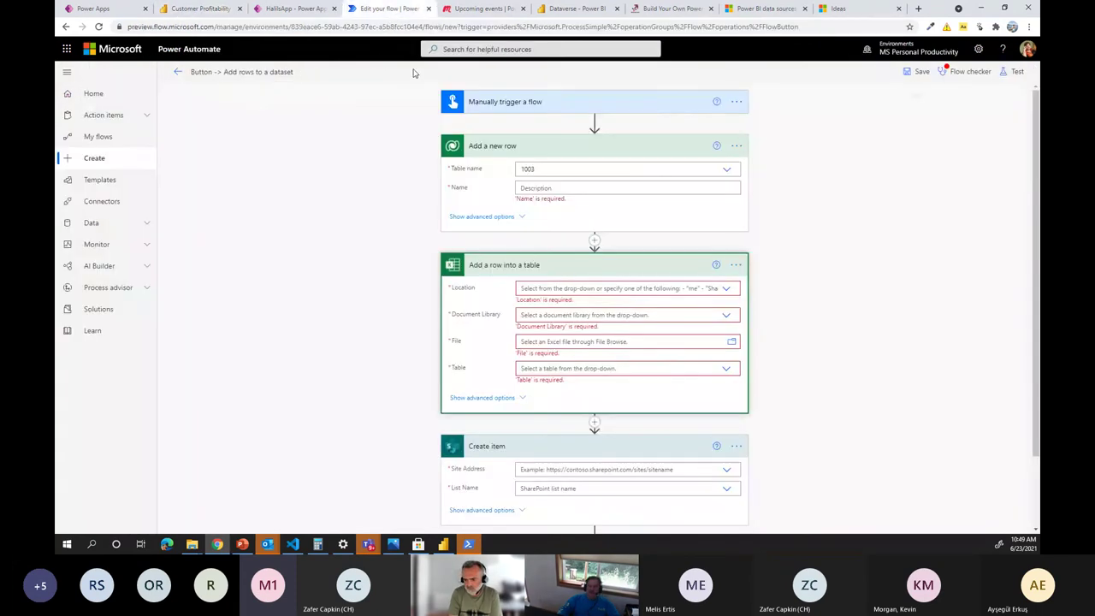
pyautogui.click(293, 9)
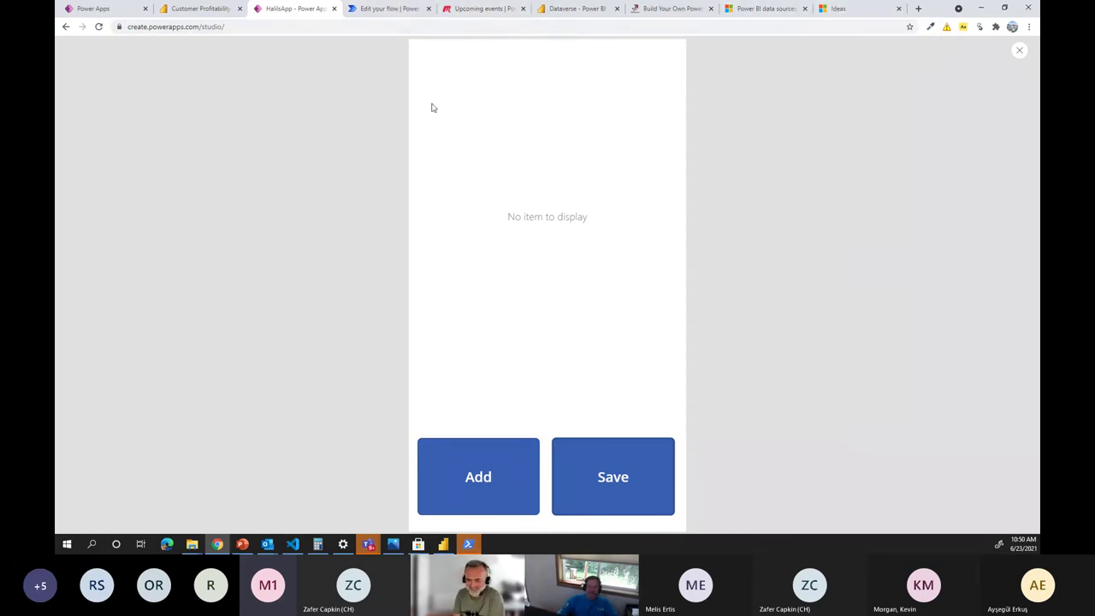
pyautogui.click(838, 28)
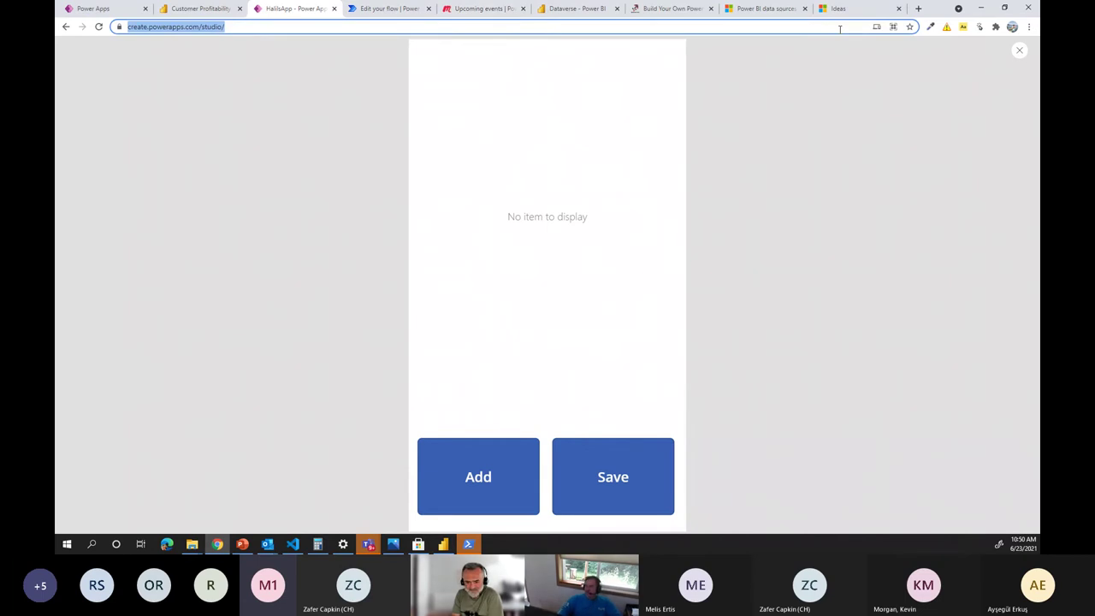
pyautogui.click(839, 8)
pyautogui.write('aka.ms/')
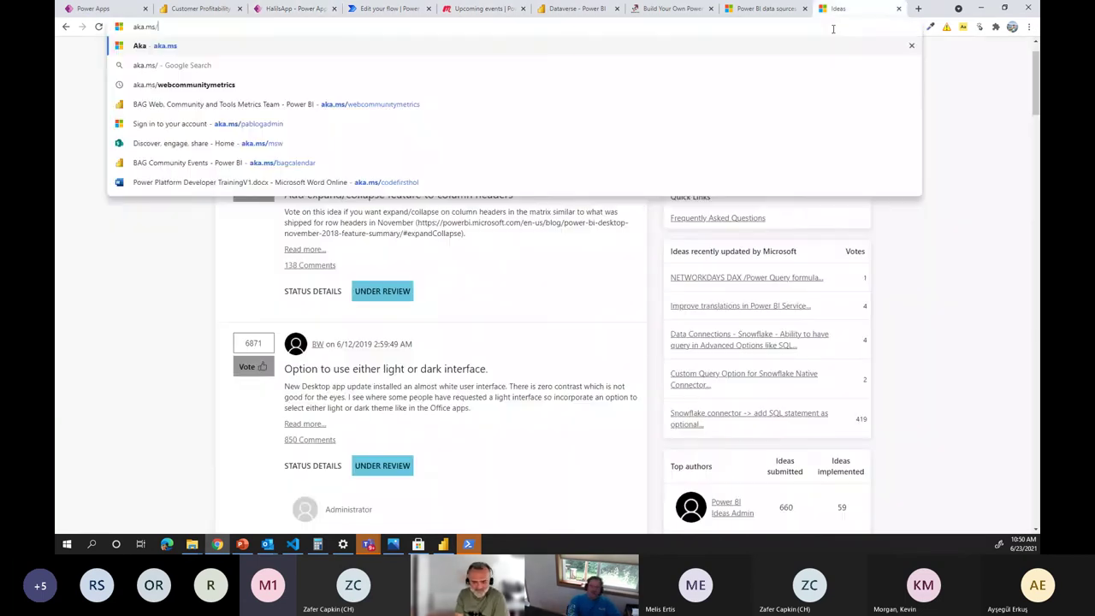
pyautogui.write('powerapp')
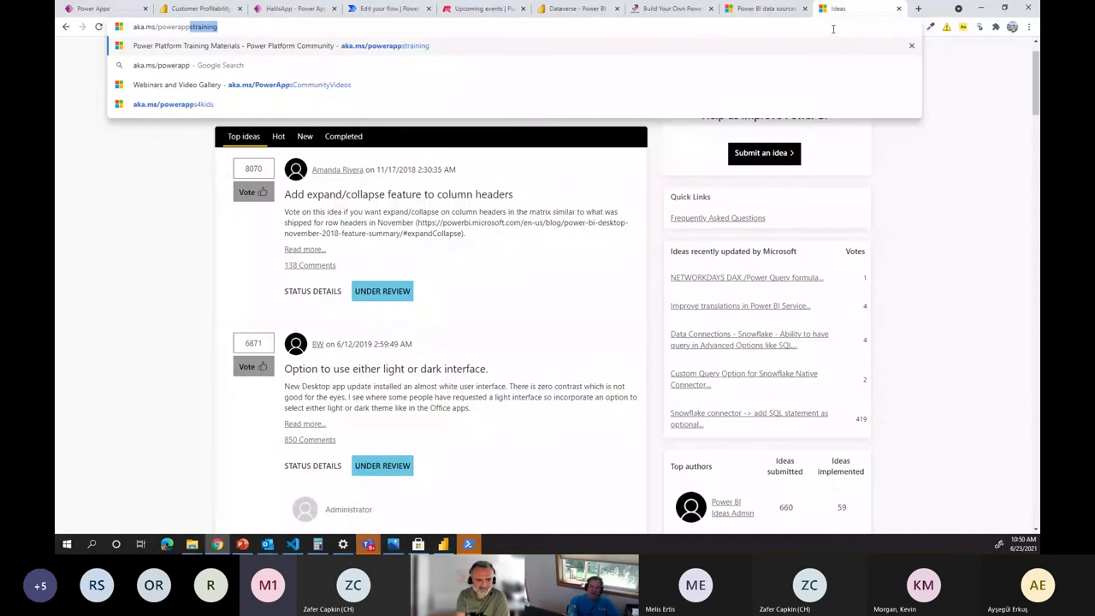
pyautogui.press('Right')
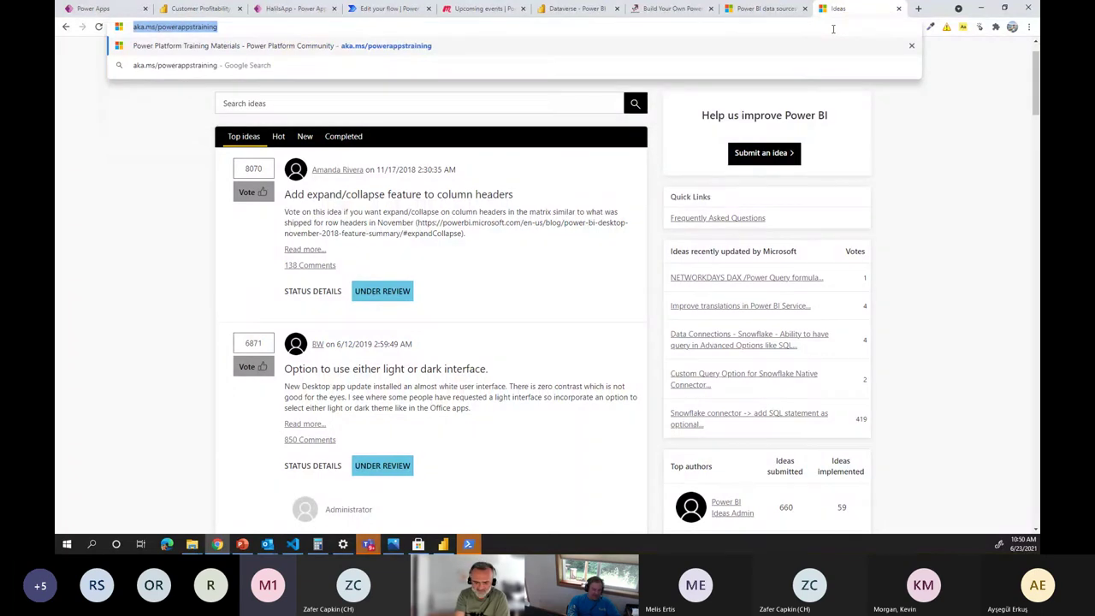
pyautogui.press('Return')
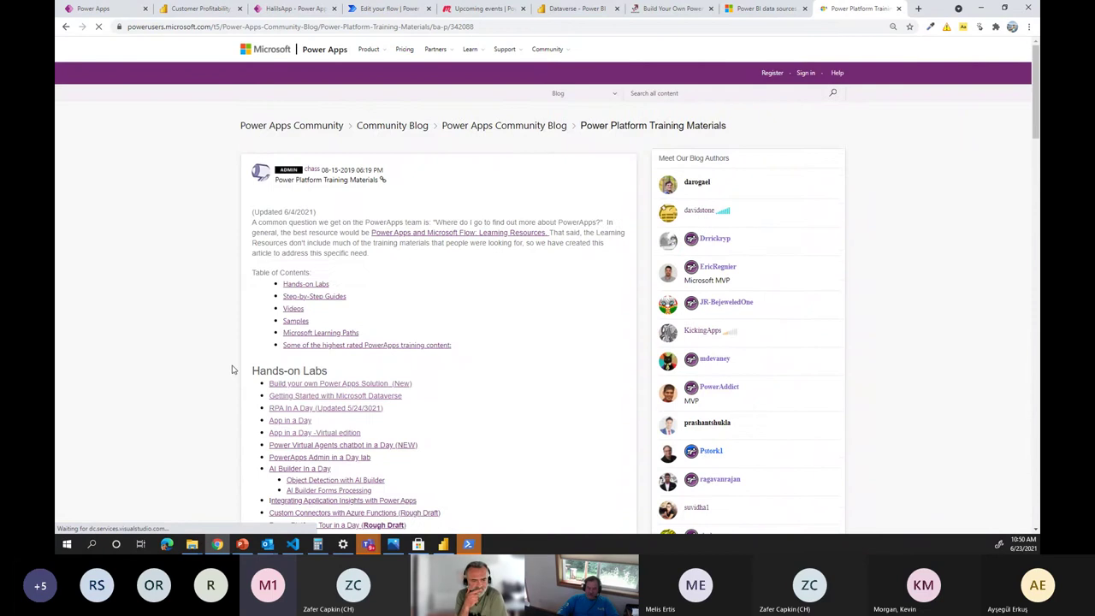
# Open the "Integrating PowerApps with Power BI" guide from the Step-by-Step Guides list and skim its streaming dataset and dashboard steps.
pyautogui.scroll(-3, 235, 389)
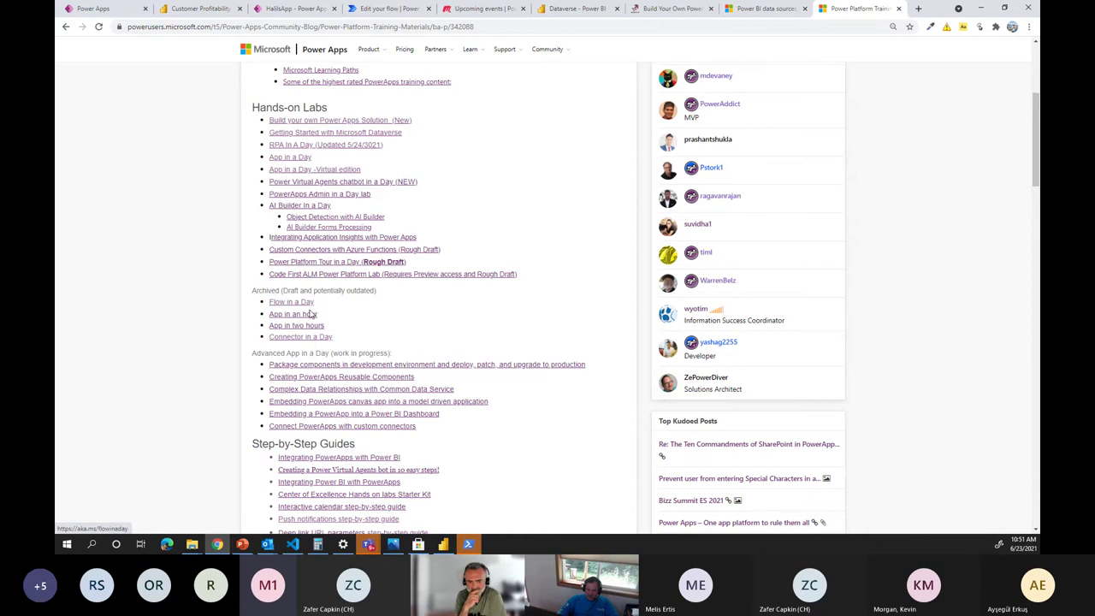
pyautogui.scroll(2, 324, 362)
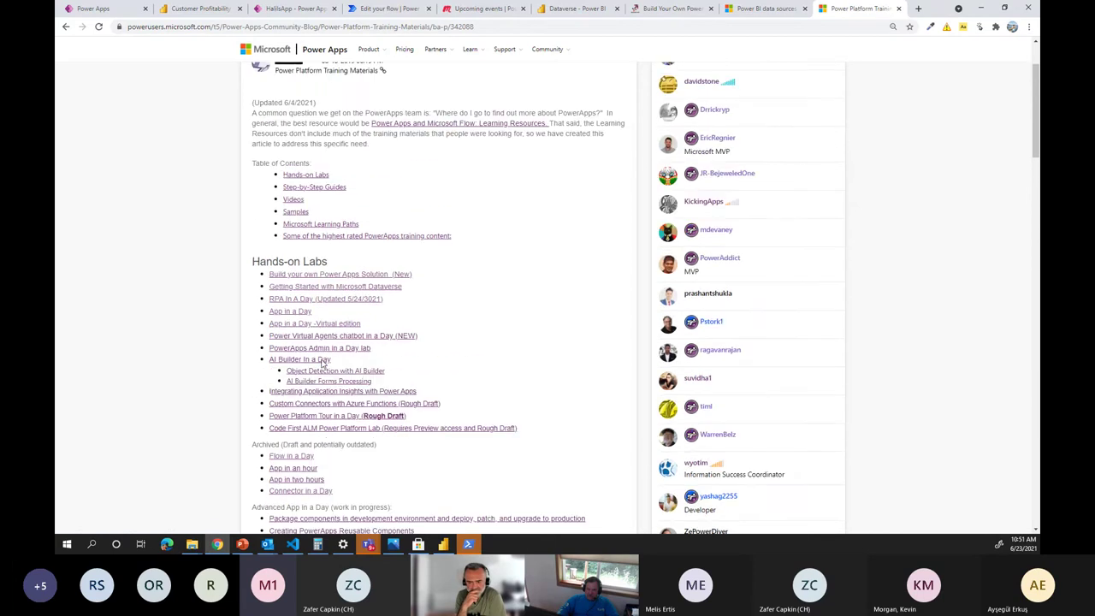
pyautogui.scroll(-2, 304, 283)
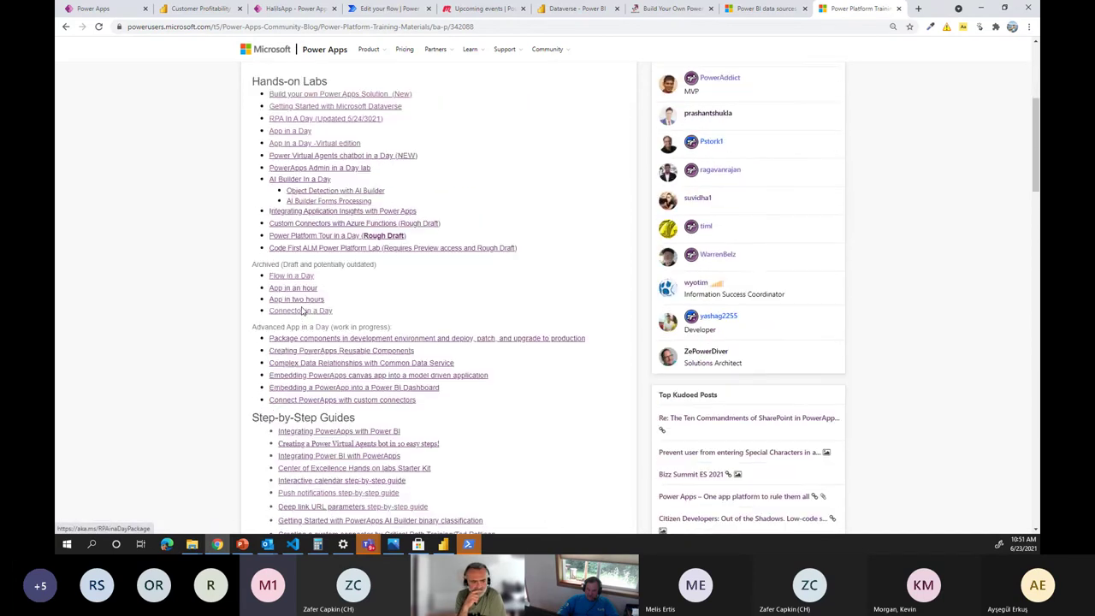
pyautogui.scroll(-2, 302, 312)
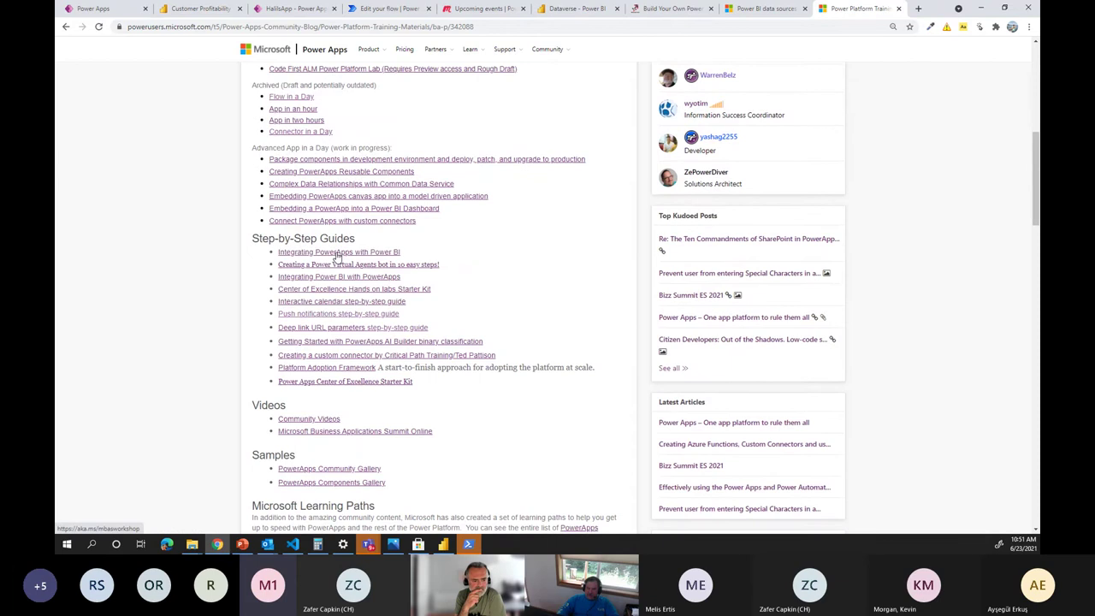
pyautogui.click(336, 253)
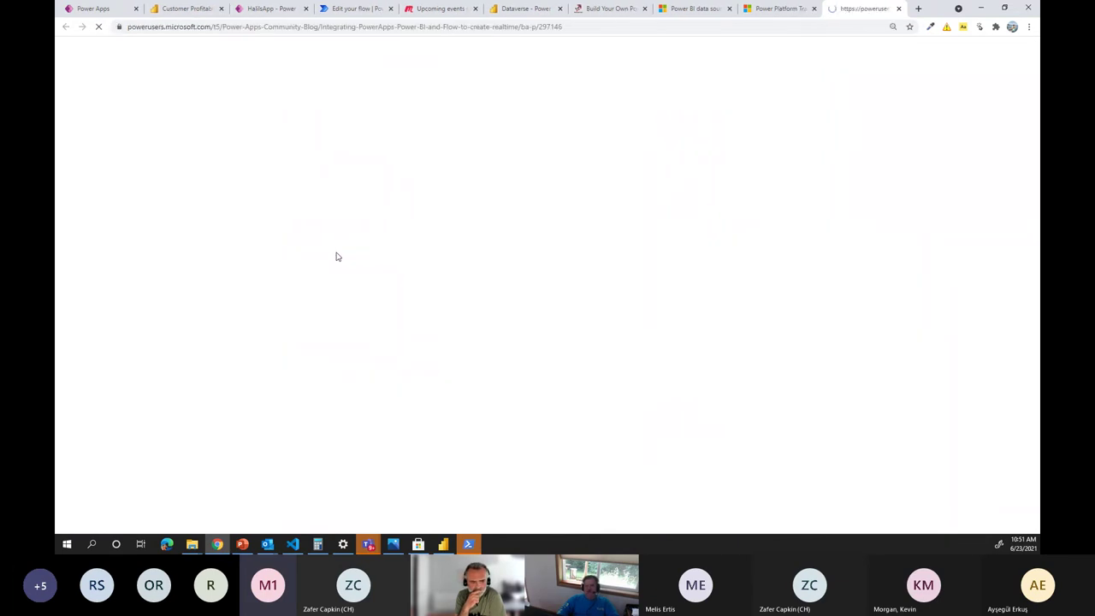
pyautogui.scroll(-3, 312, 351)
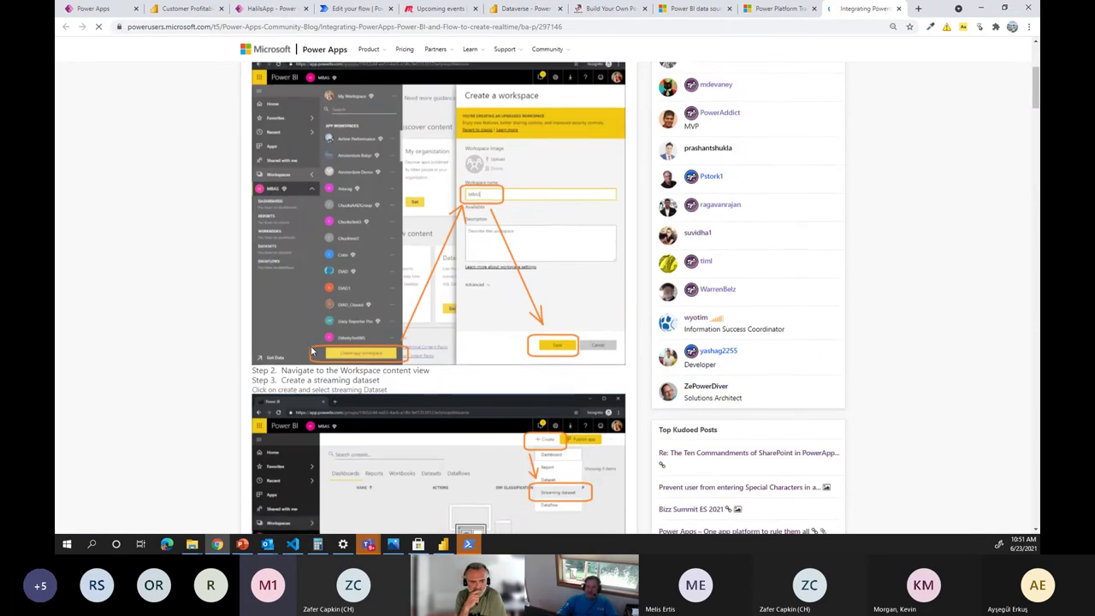
pyautogui.scroll(-15, 312, 351)
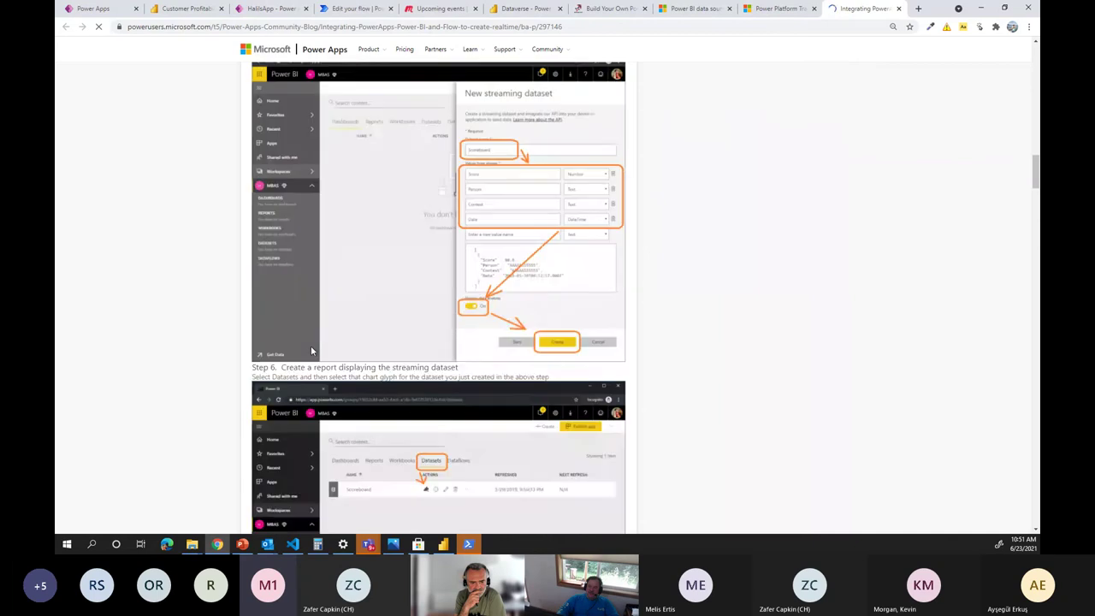
pyautogui.scroll(-15, 310, 345)
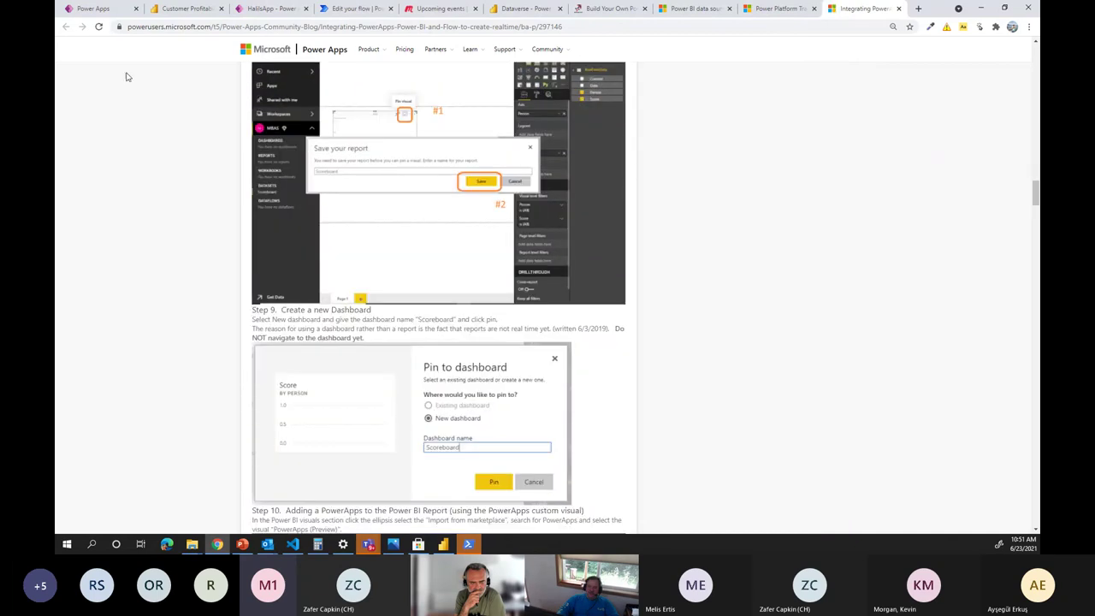
# Return to the training materials page, open the "Integrating Power BI with PowerApps" guide and skim its steps through setting the TileURL property.
pyautogui.click(788, 13)
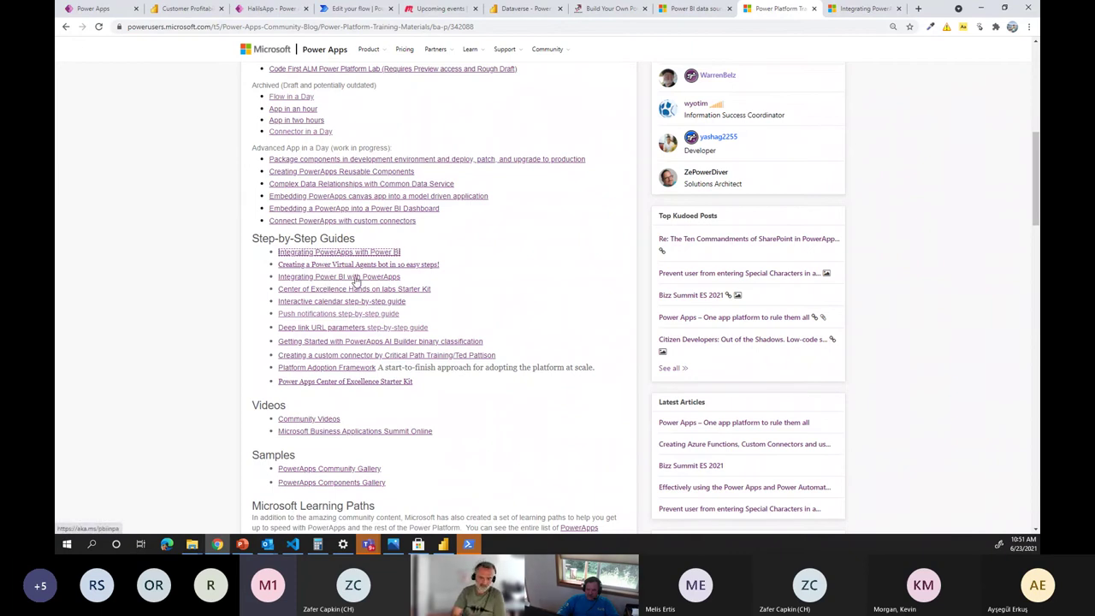
pyautogui.click(356, 278)
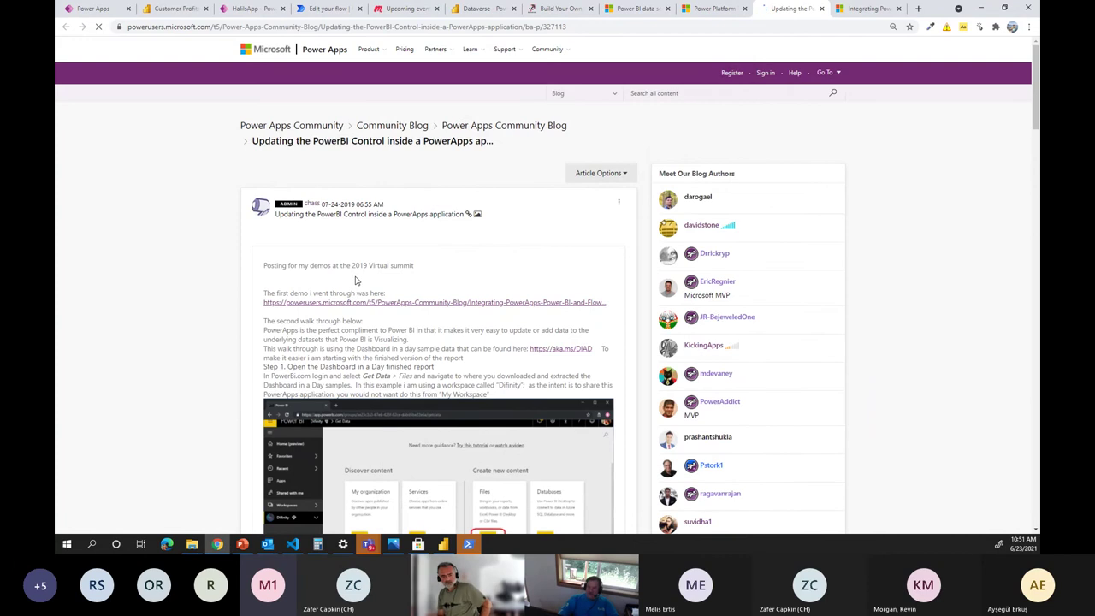
pyautogui.scroll(-4, 356, 280)
pyautogui.scroll(-6, 355, 280)
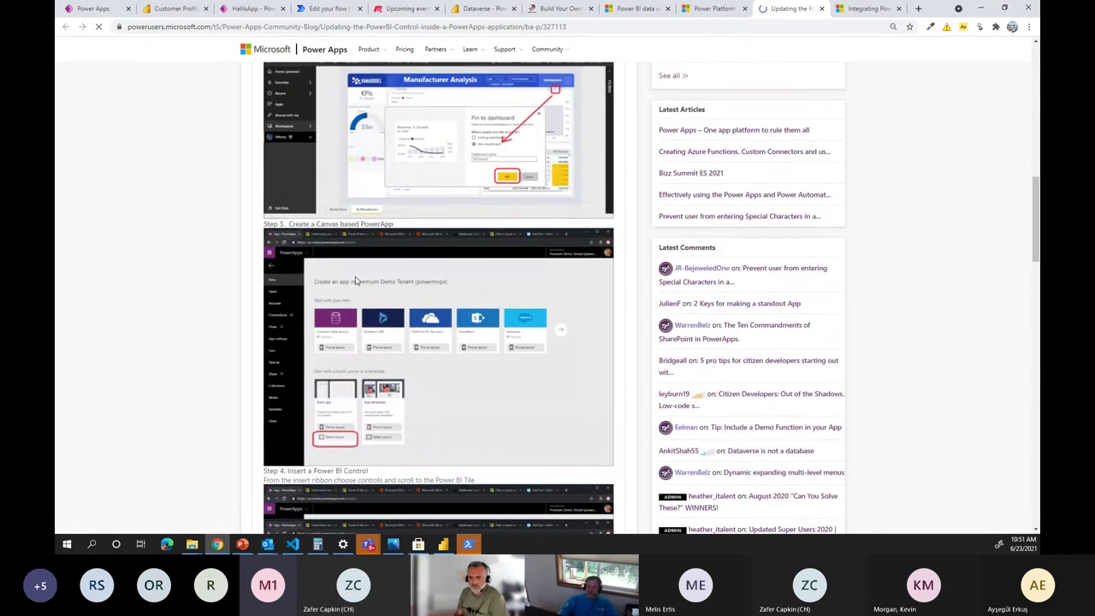
pyautogui.scroll(-10, 356, 281)
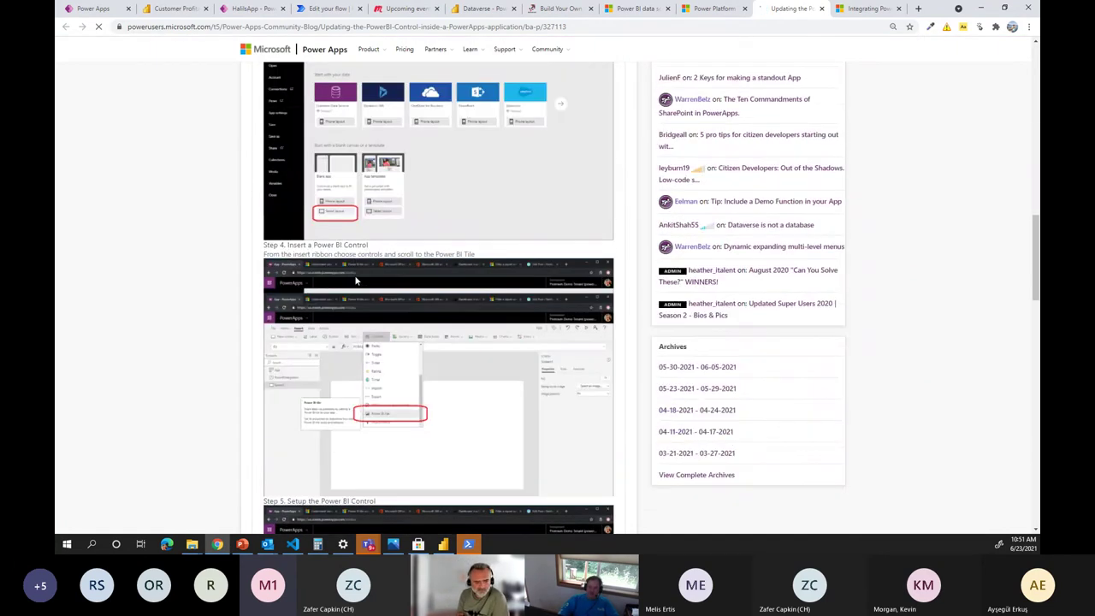
pyautogui.scroll(-5, 356, 280)
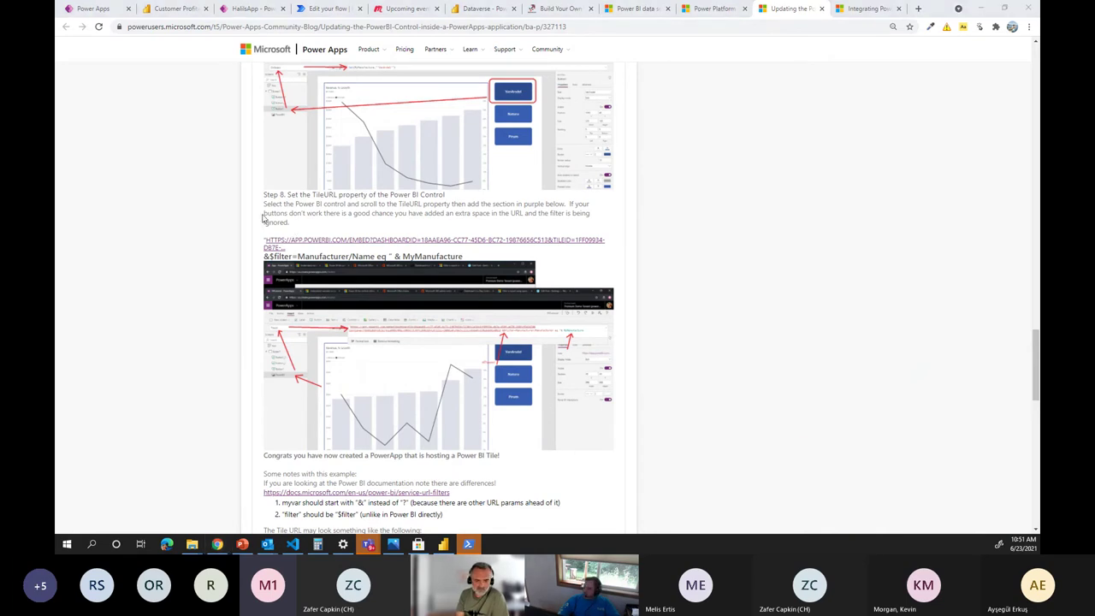
# Switch to PowerPoint and review the "Triggering an alert from a flow" slide.
pyautogui.hotkey('alt', 'Tab')
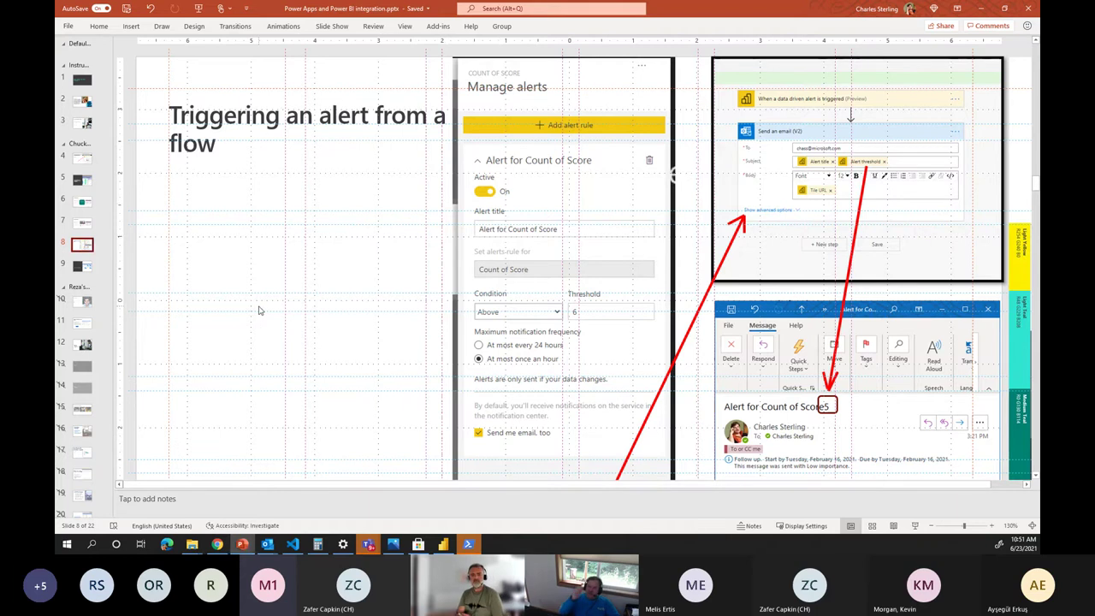
pyautogui.scroll(-1, 260, 310)
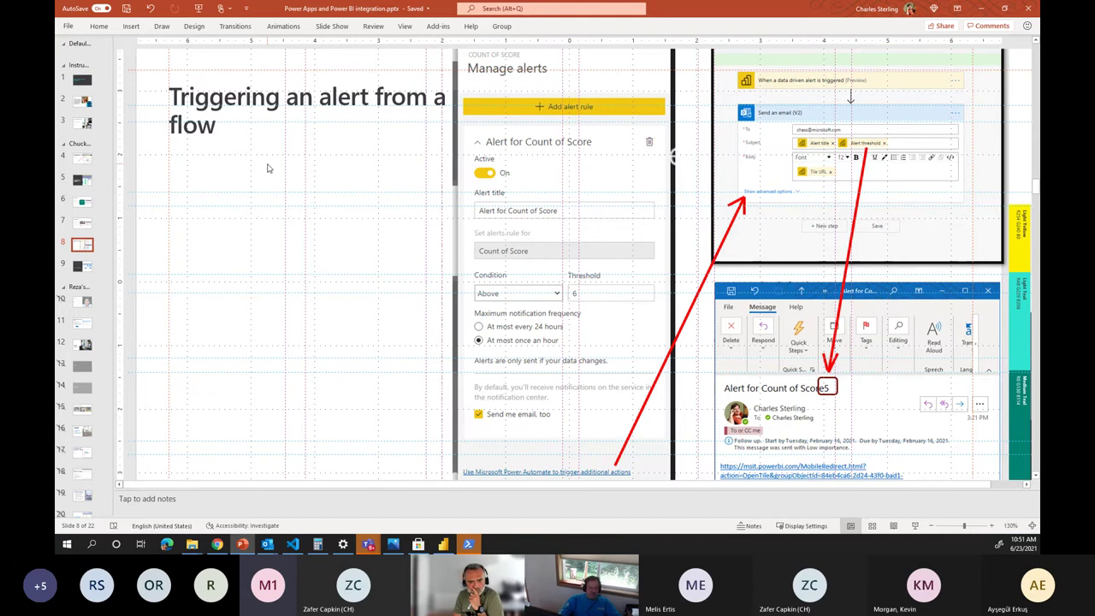
# Return to the Customer Profitability Sample dashboard, open alert management for the Count of Score tile, and expand its existing alert rule to show the threshold.
pyautogui.hotkey('alt', 'Tab')
pyautogui.click(174, 9)
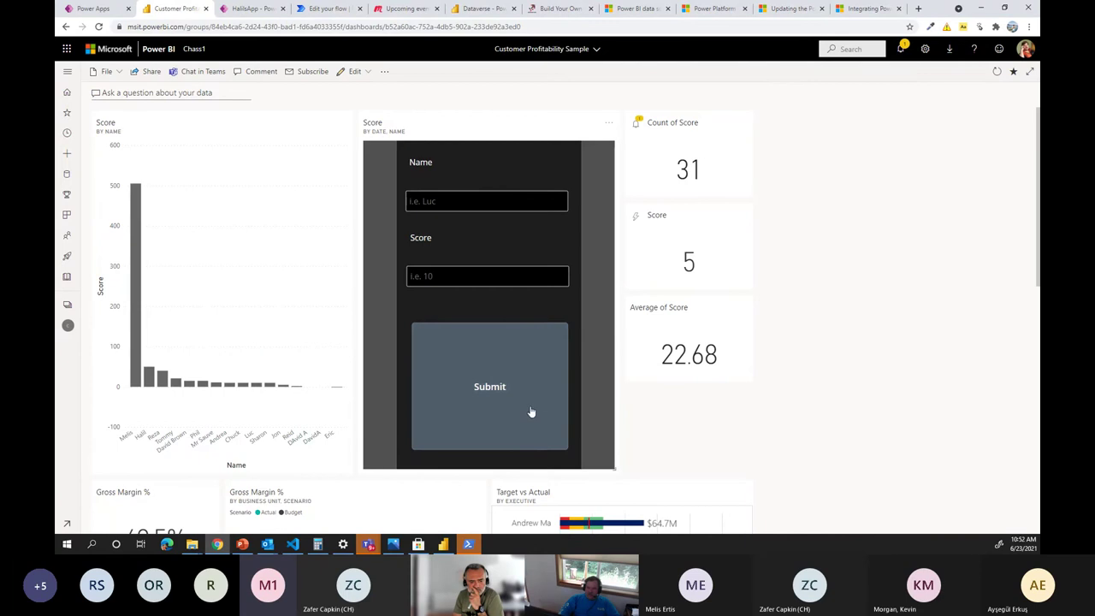
pyautogui.moveTo(685, 278)
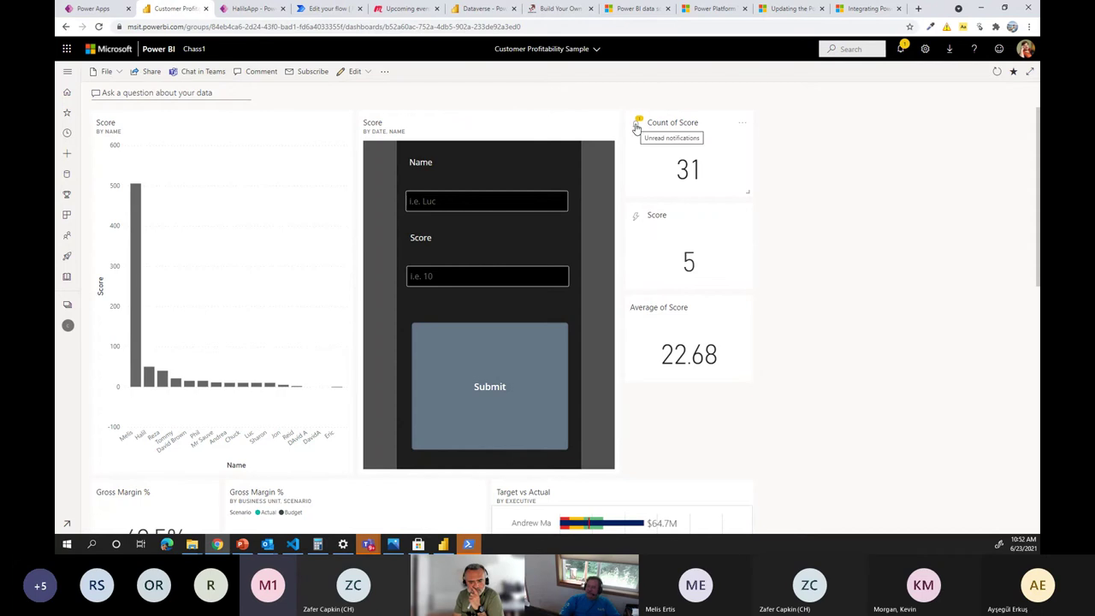
pyautogui.click(742, 124)
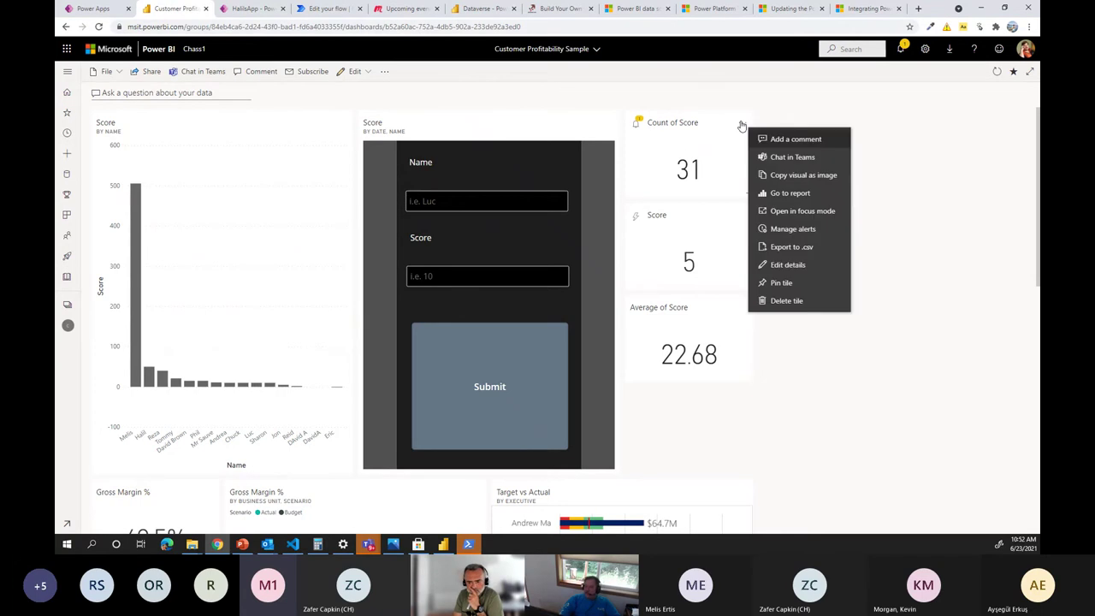
pyautogui.click(784, 228)
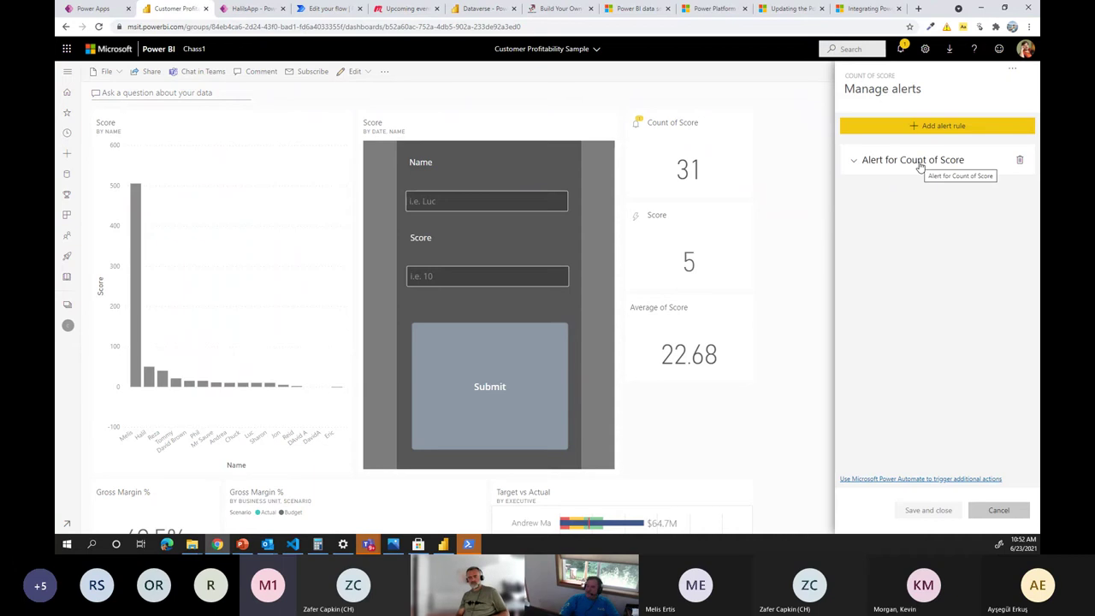
pyautogui.click(919, 164)
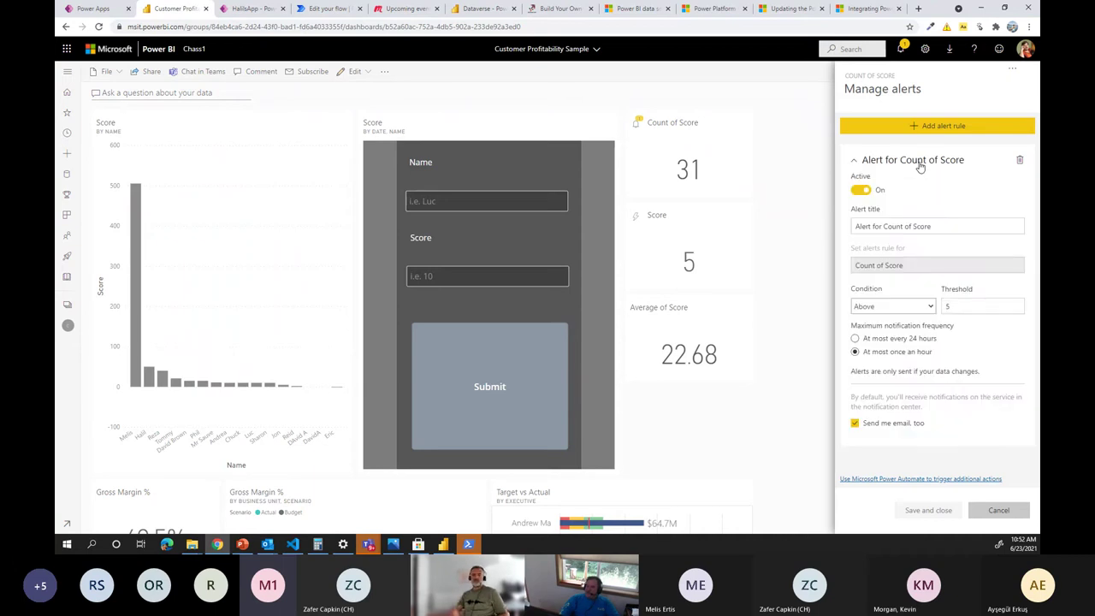
pyautogui.moveTo(963, 308); pyautogui.dragTo(941, 307)
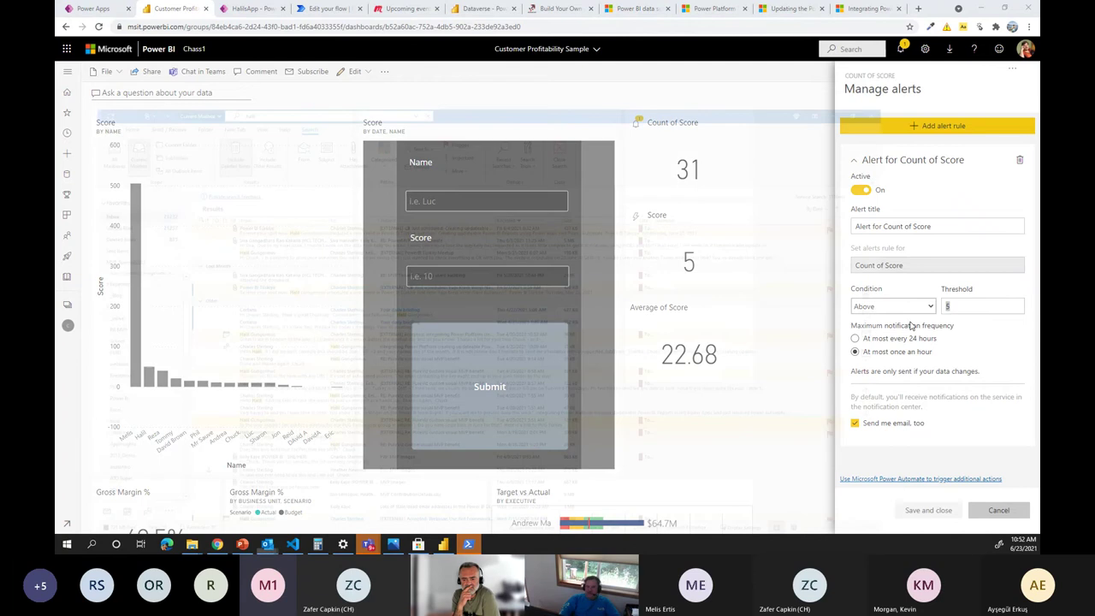
# Switch to Outlook and open the "Alert for Count of Score" email from Microsoft Power BI.
pyautogui.click(267, 545)
pyautogui.click(267, 544)
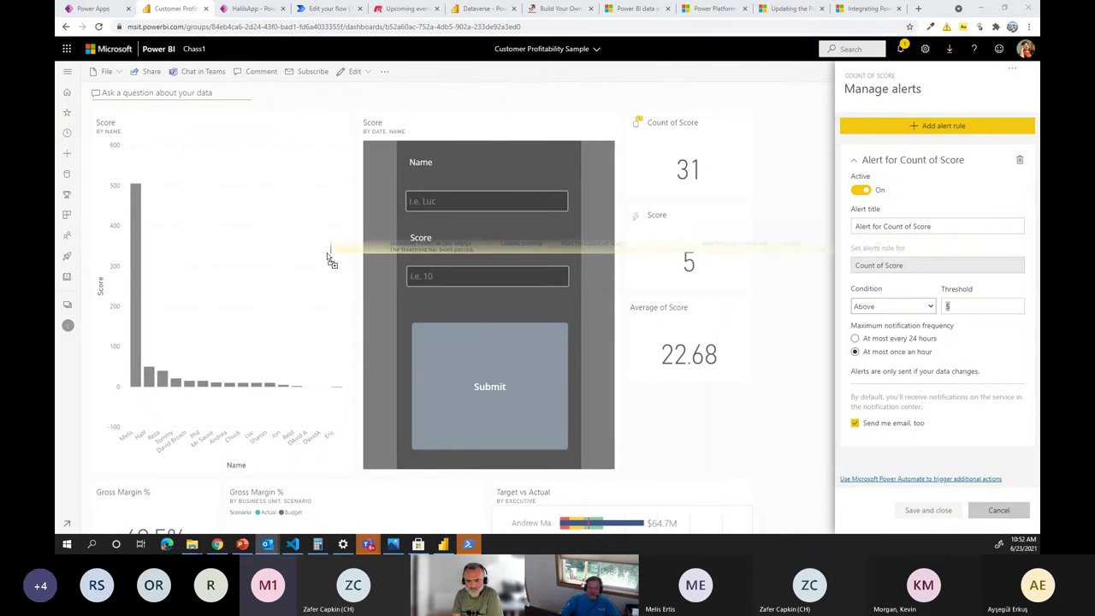
pyautogui.click(328, 246)
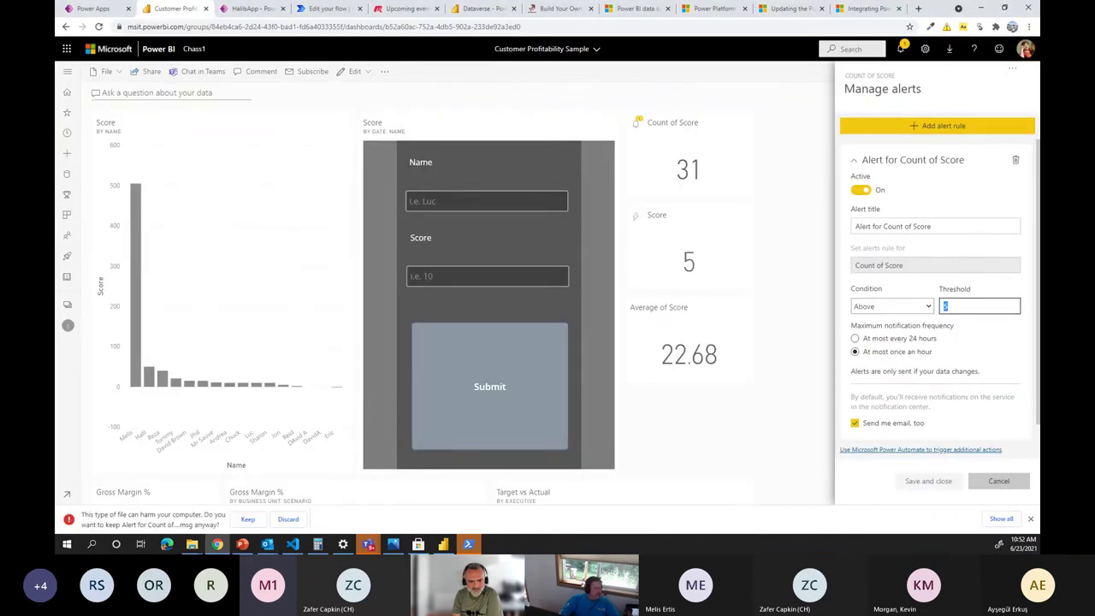
pyautogui.click(268, 544)
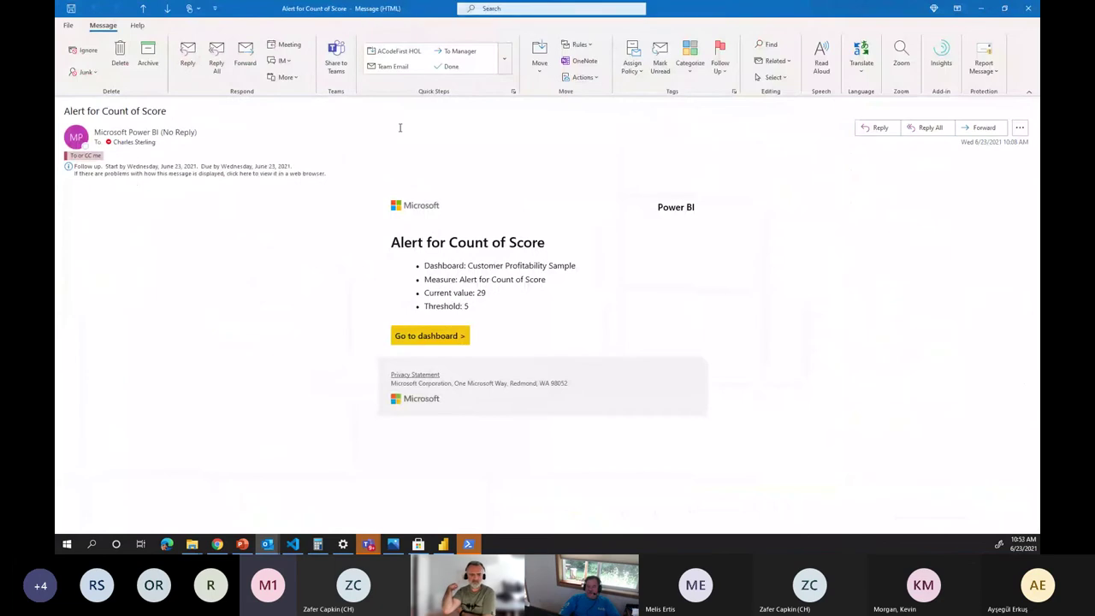
# Restore the alert email to a smaller window beside the alert settings and highlight its Current value line.
pyautogui.moveTo(780, 24); pyautogui.dragTo(710, 200)
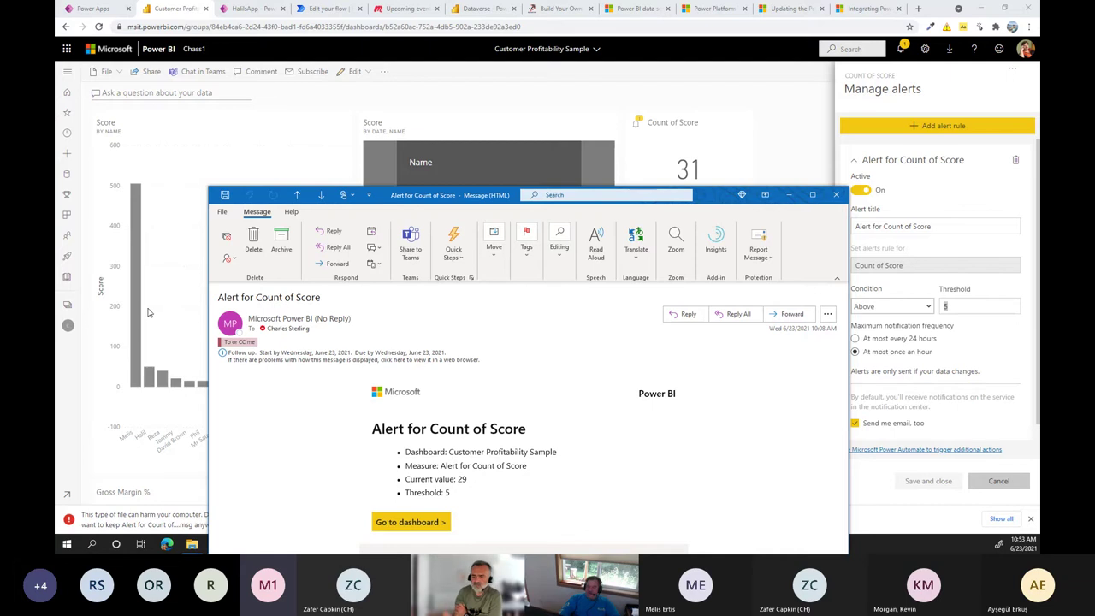
pyautogui.moveTo(464, 198); pyautogui.dragTo(397, 37)
pyautogui.moveTo(388, 332); pyautogui.dragTo(351, 322)
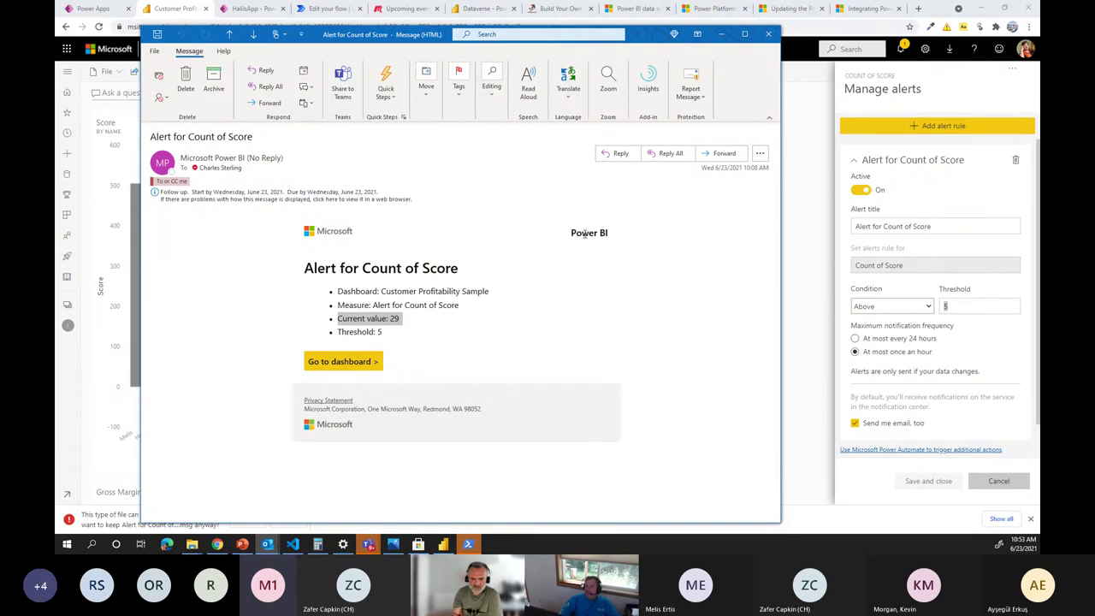
# Minimize the alert email and highlight the threshold value in the Count of Score alert rule.
pyautogui.click(722, 34)
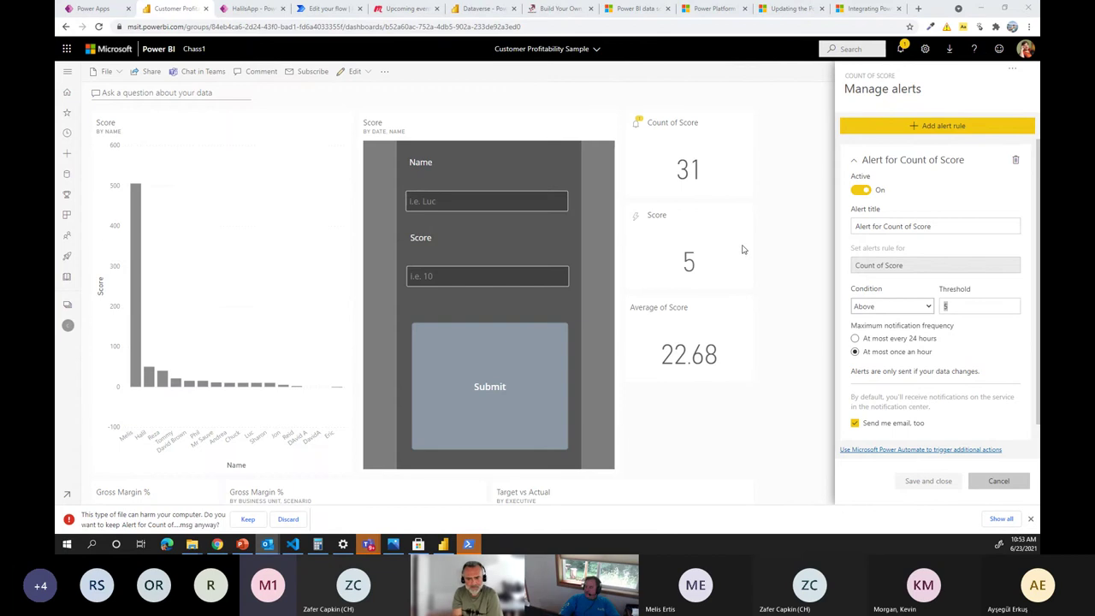
pyautogui.click(954, 306)
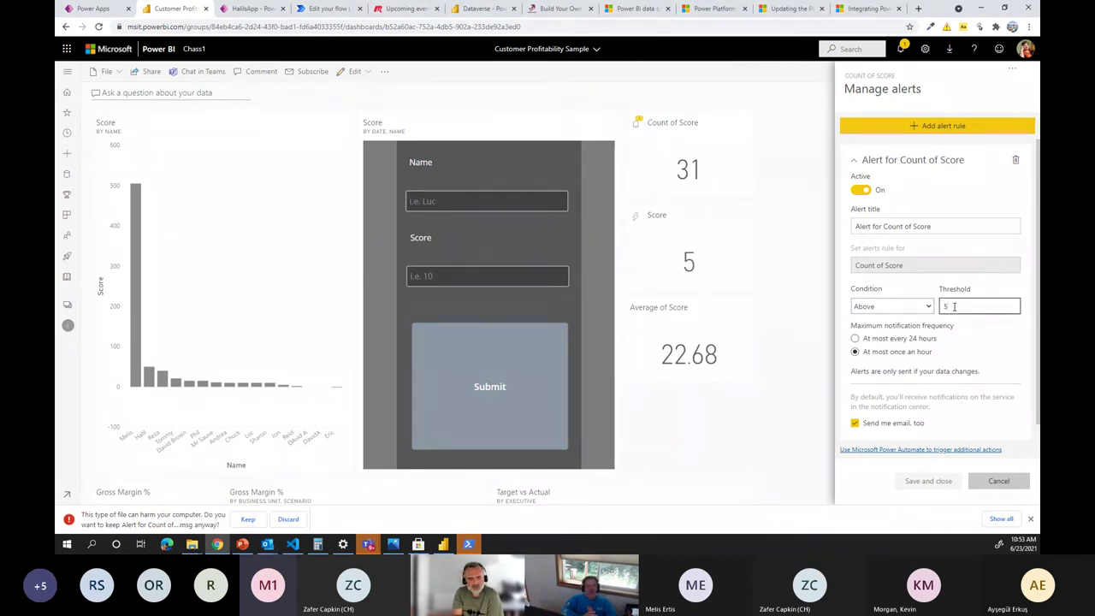
pyautogui.doubleClick(954, 306)
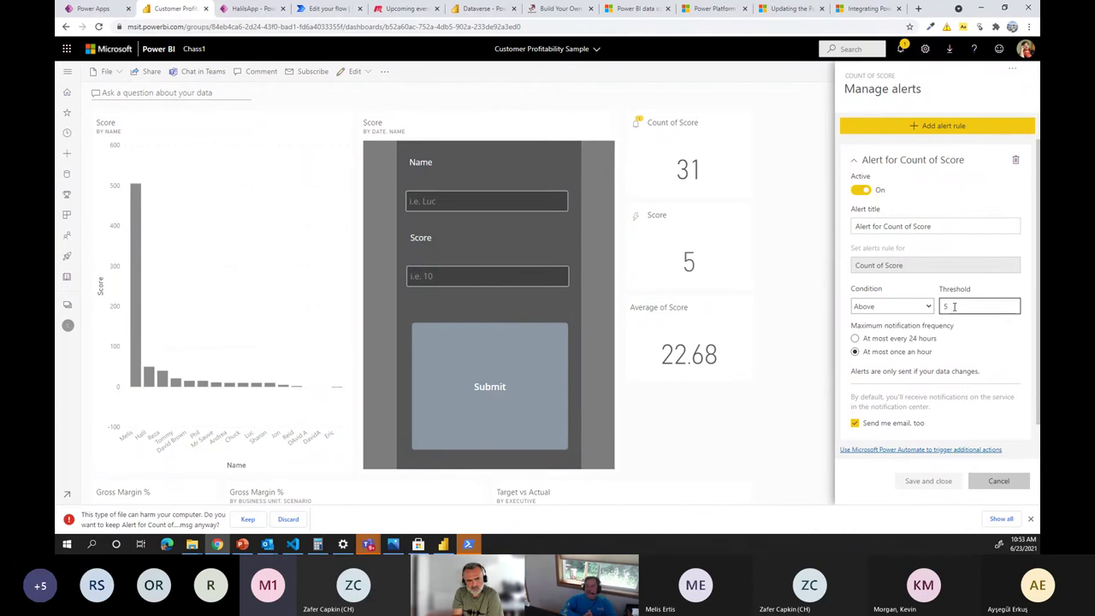
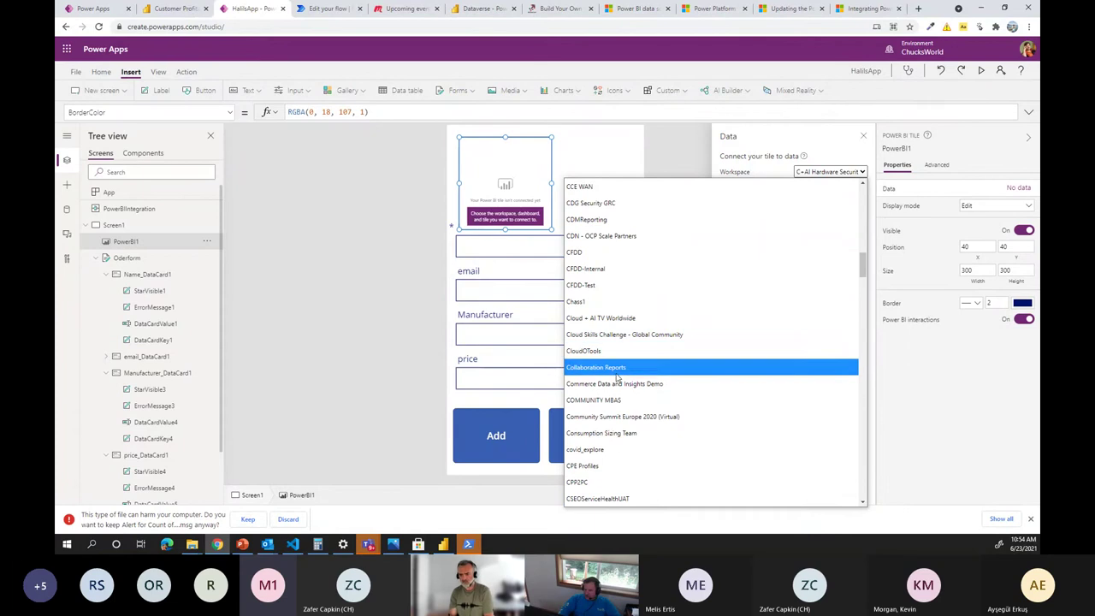
# Connect the app's Power BI tile to the Average of Score tile from the Customer Profitability Sample dashboard in workspace Chass1.
pyautogui.click(587, 302)
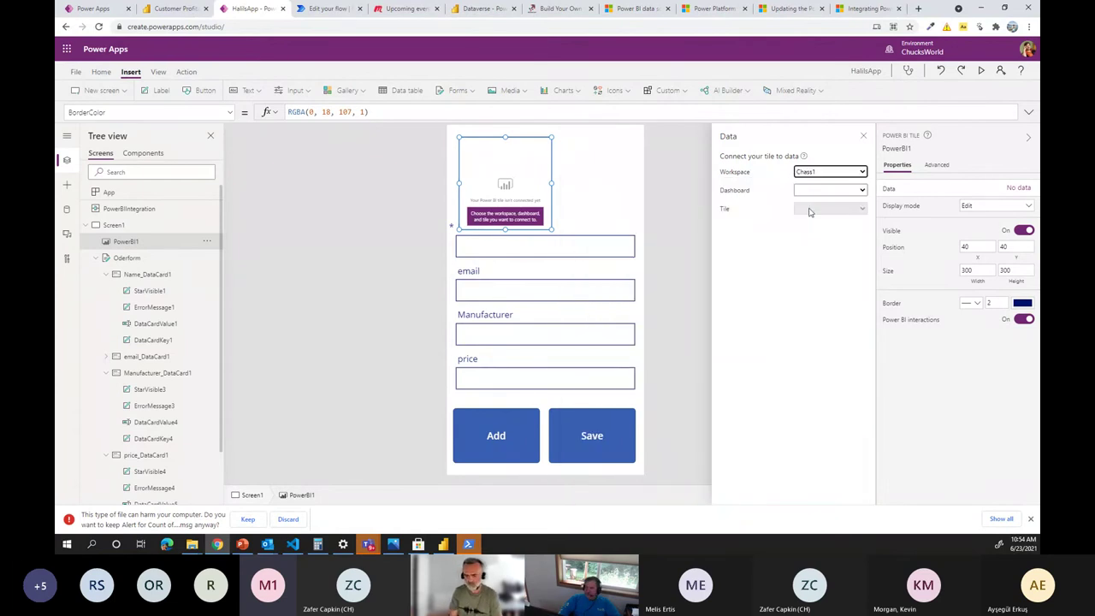
pyautogui.click(830, 190)
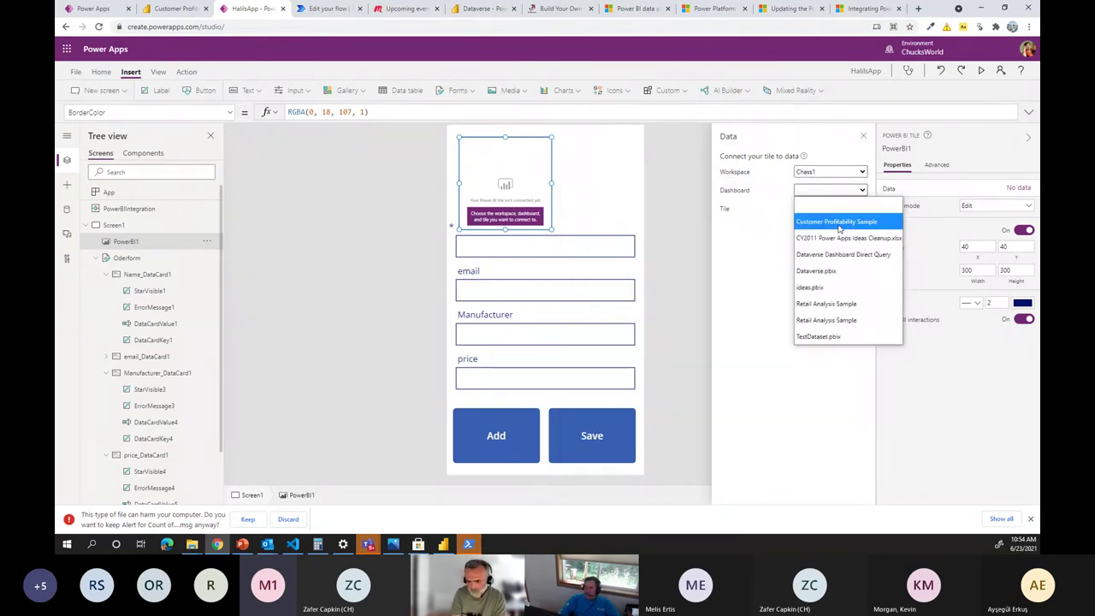
pyautogui.click(839, 222)
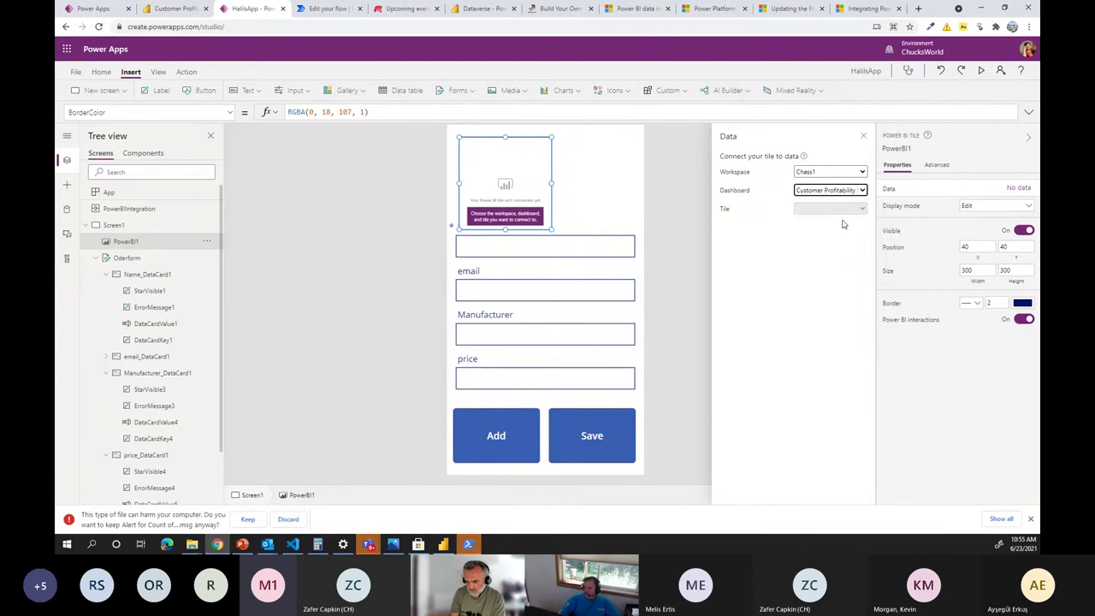
pyautogui.click(823, 208)
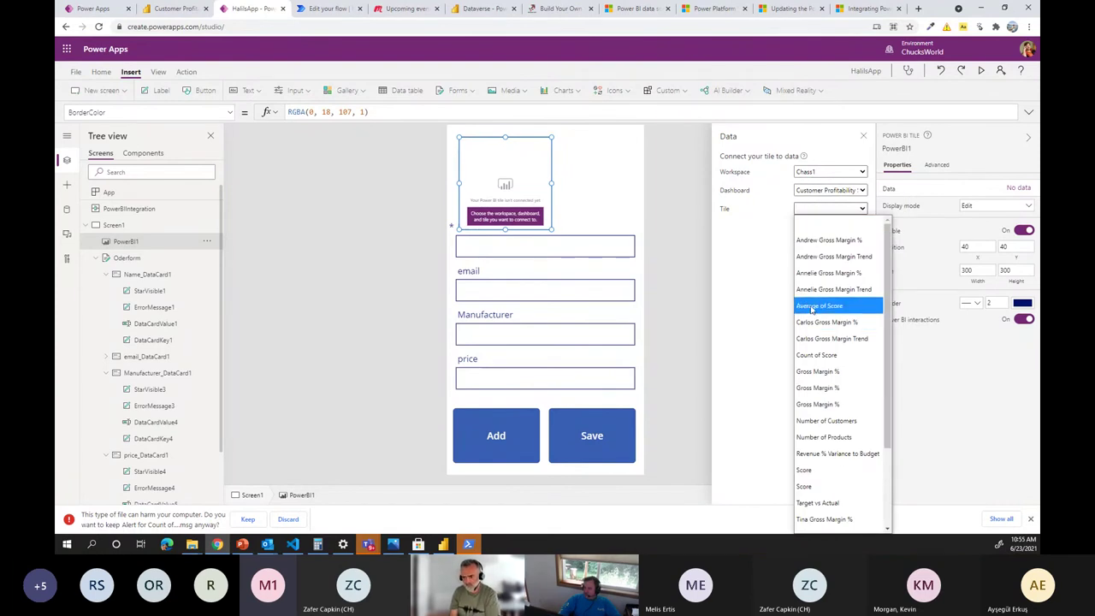
pyautogui.click(813, 306)
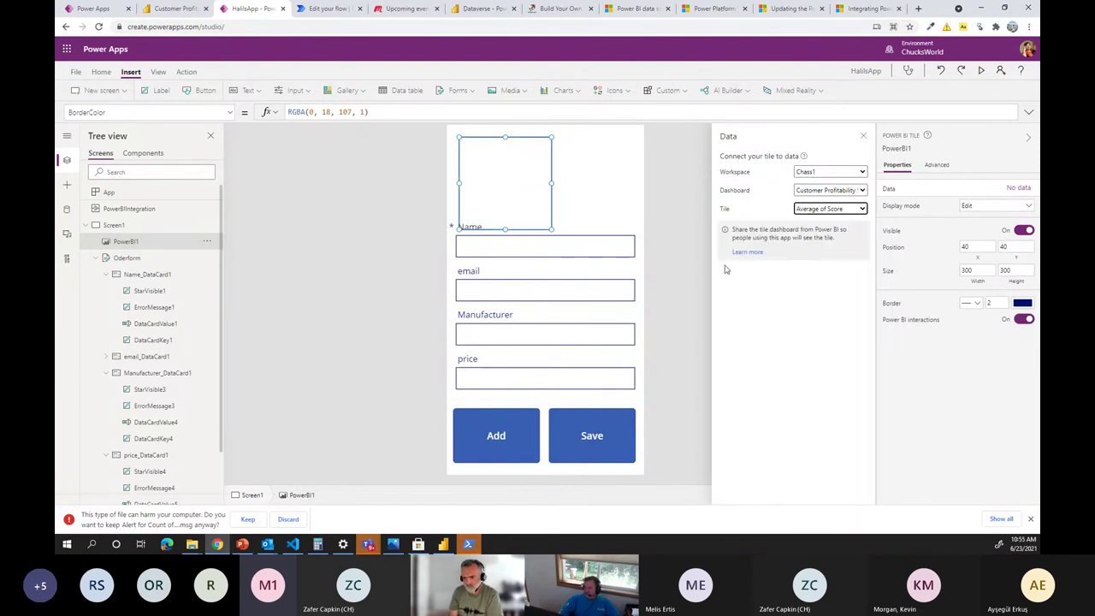
# Change the tile's source to Gross Margin % and then to Revenue % Variance to Budget.
pyautogui.click(828, 212)
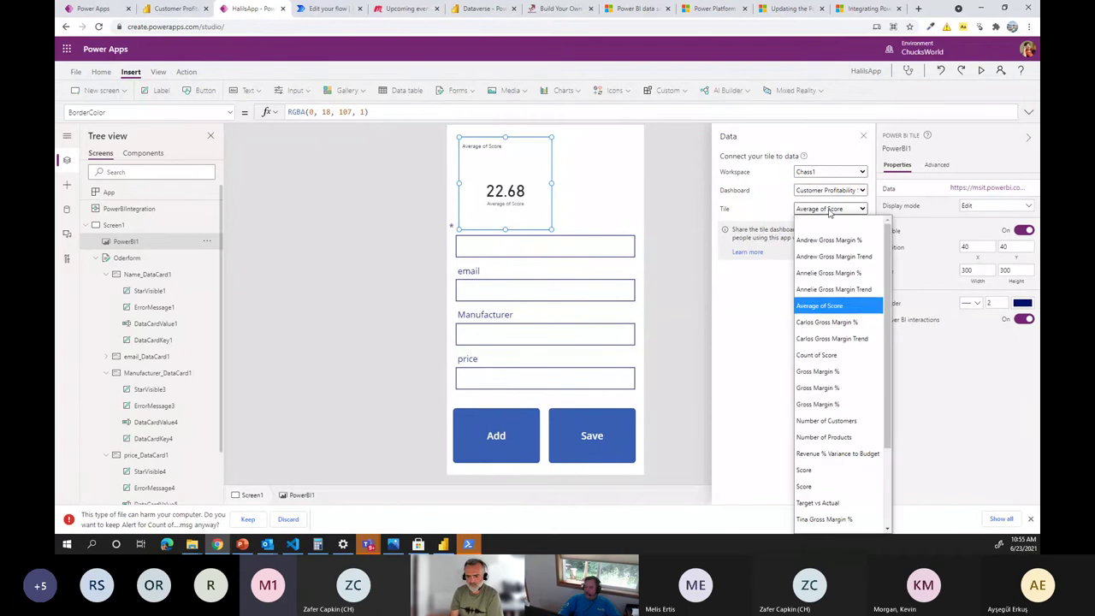
pyautogui.click(824, 373)
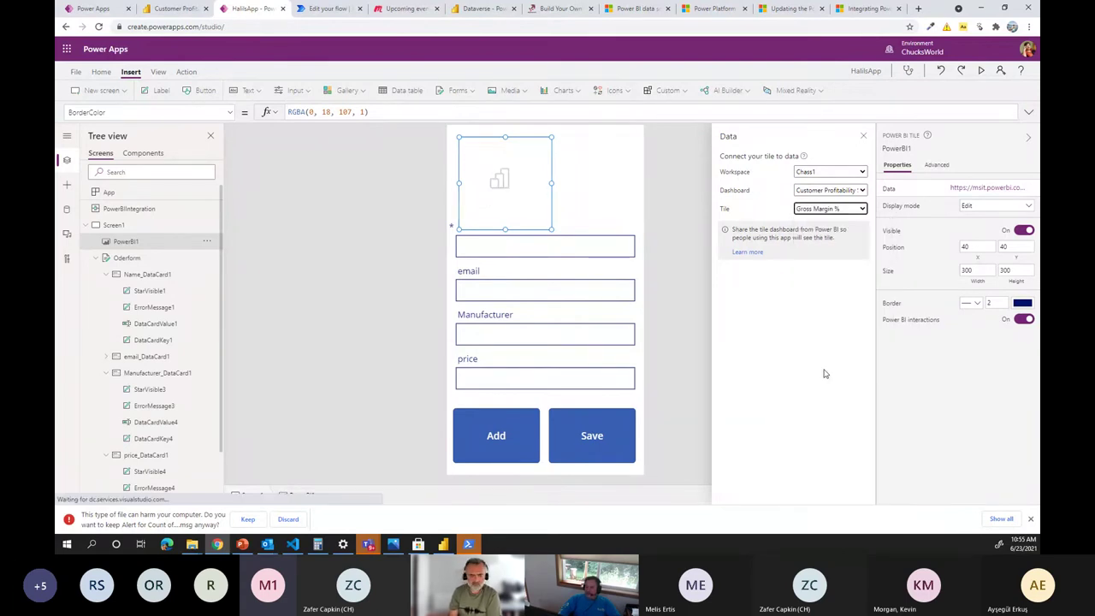
pyautogui.click(829, 209)
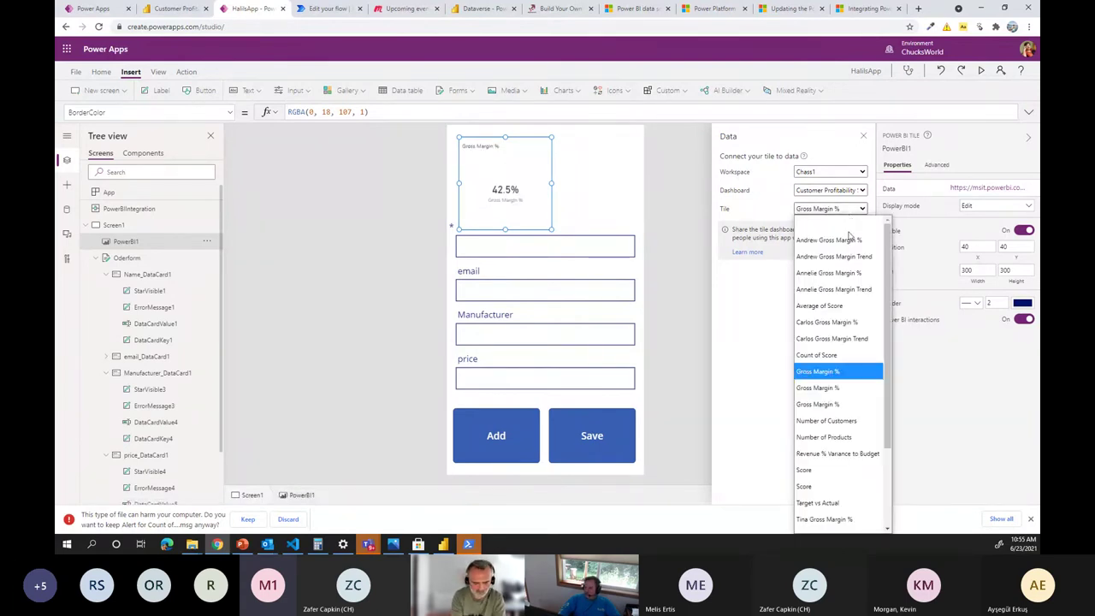
pyautogui.click(839, 457)
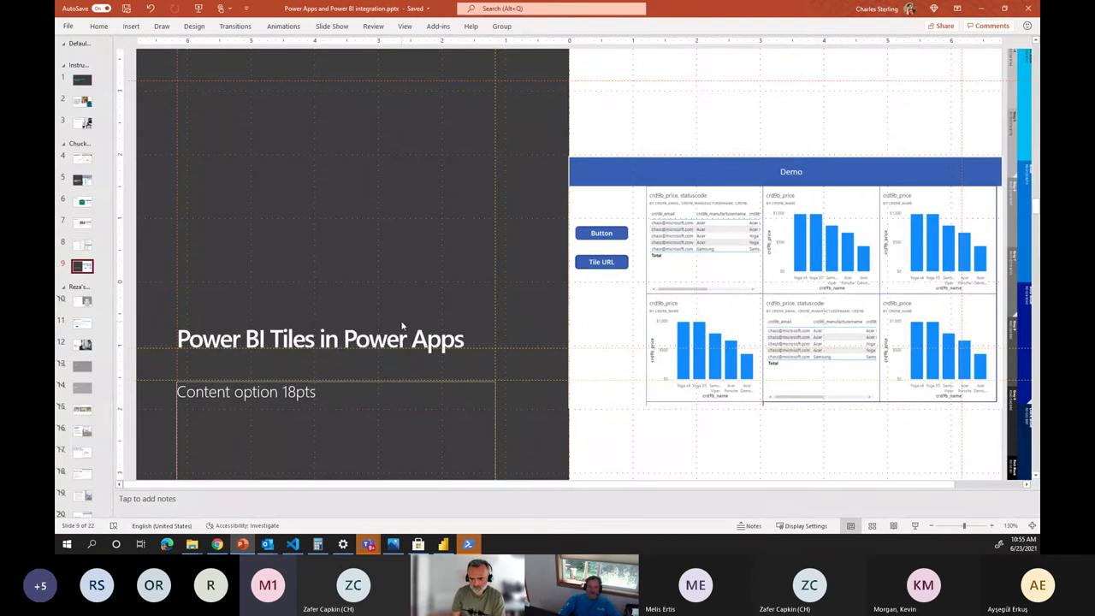
# Review the "Power Automate visual for Power BI reports" slide, then return to the Customer Profitability Sample dashboard in the browser.
pyautogui.click(82, 324)
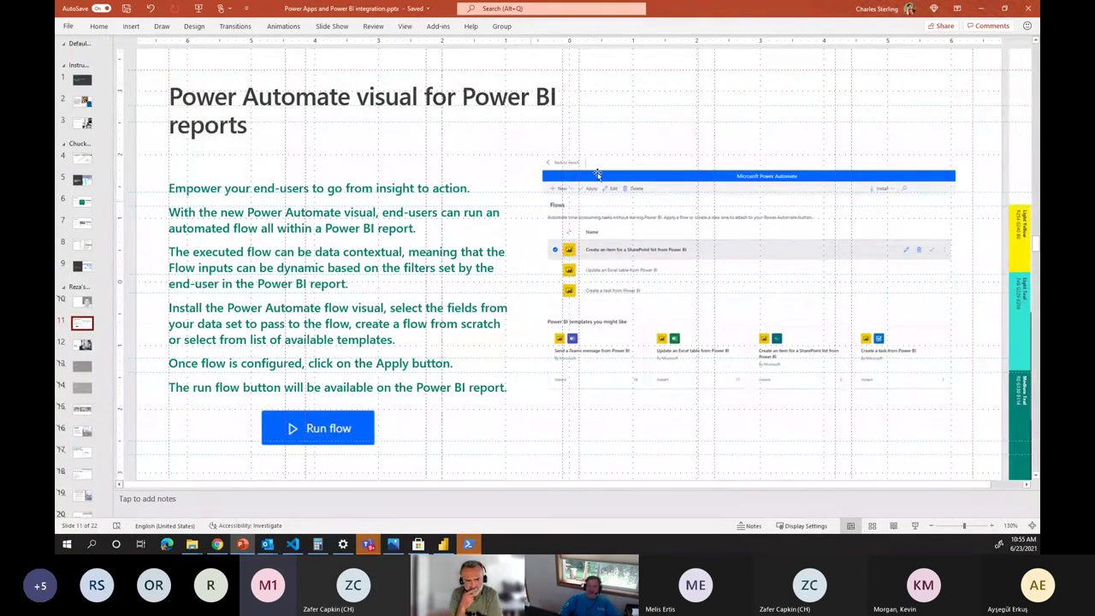
pyautogui.hotkey('alt', 'Tab')
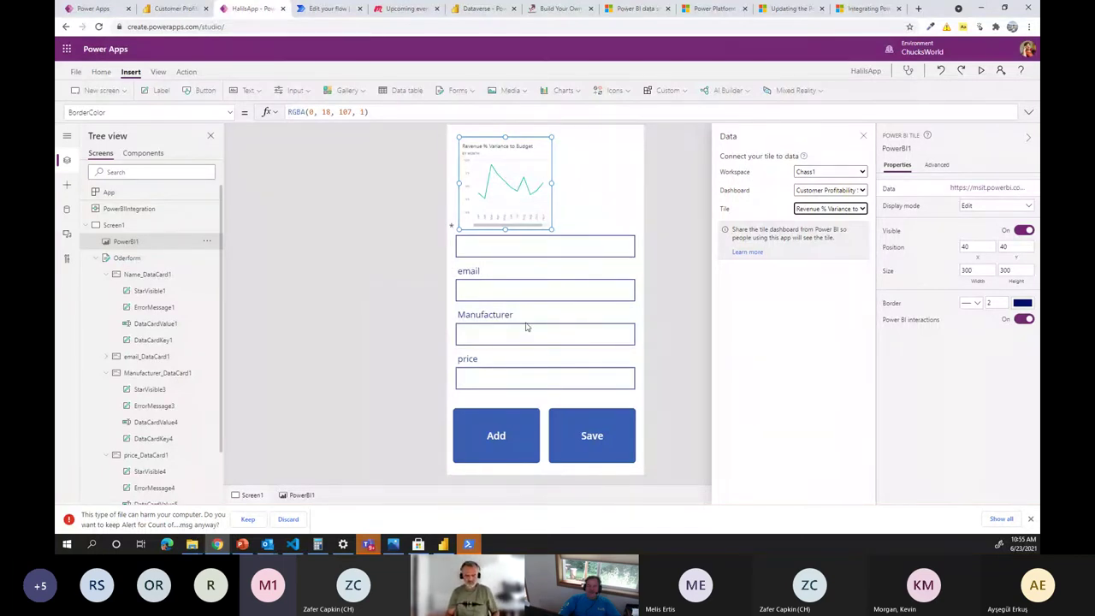
pyautogui.click(175, 10)
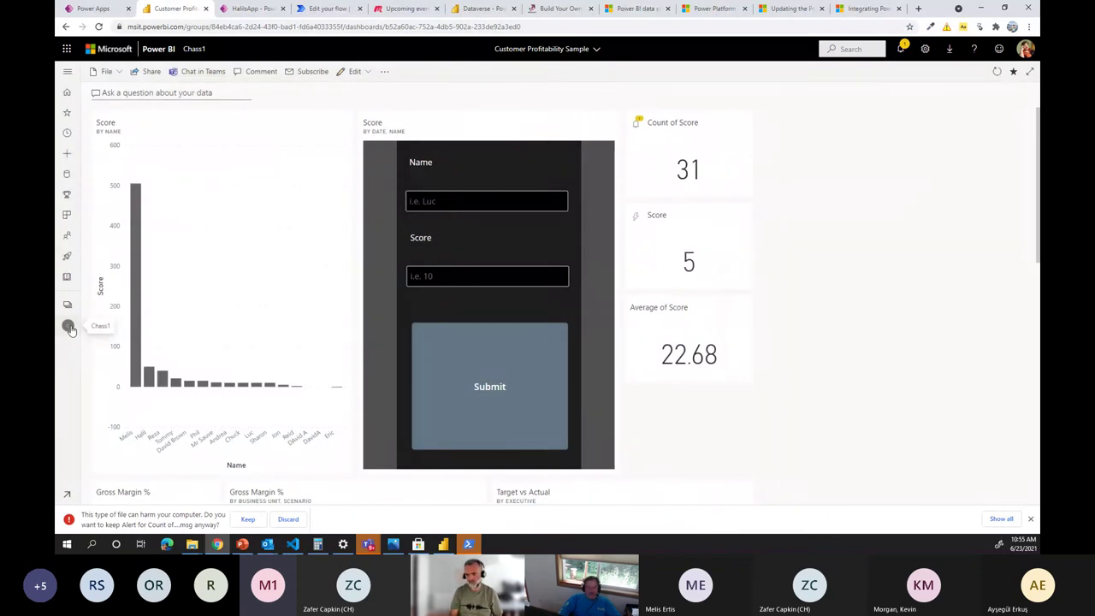
# Open the Dataverse report from the Chass1 workspace and put its Power Automate page into edit mode.
pyautogui.click(68, 327)
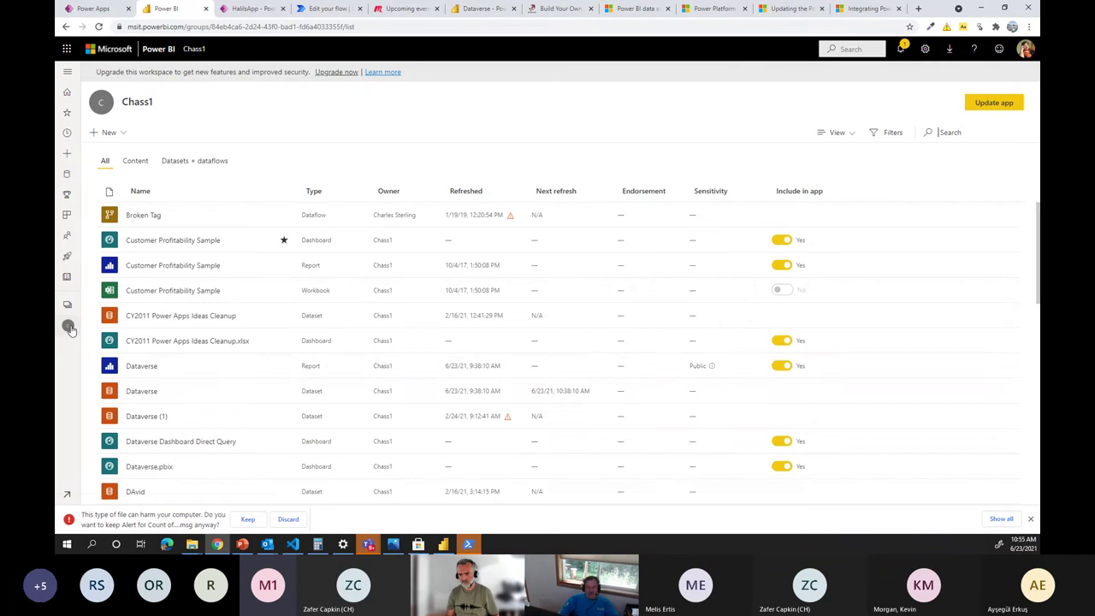
pyautogui.click(140, 367)
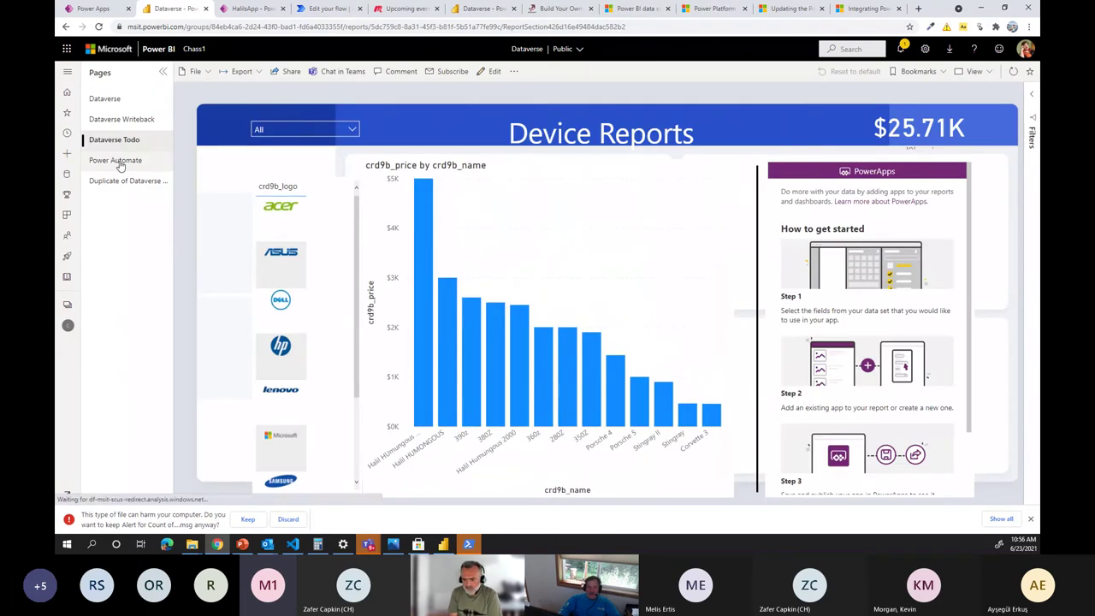
pyautogui.click(118, 161)
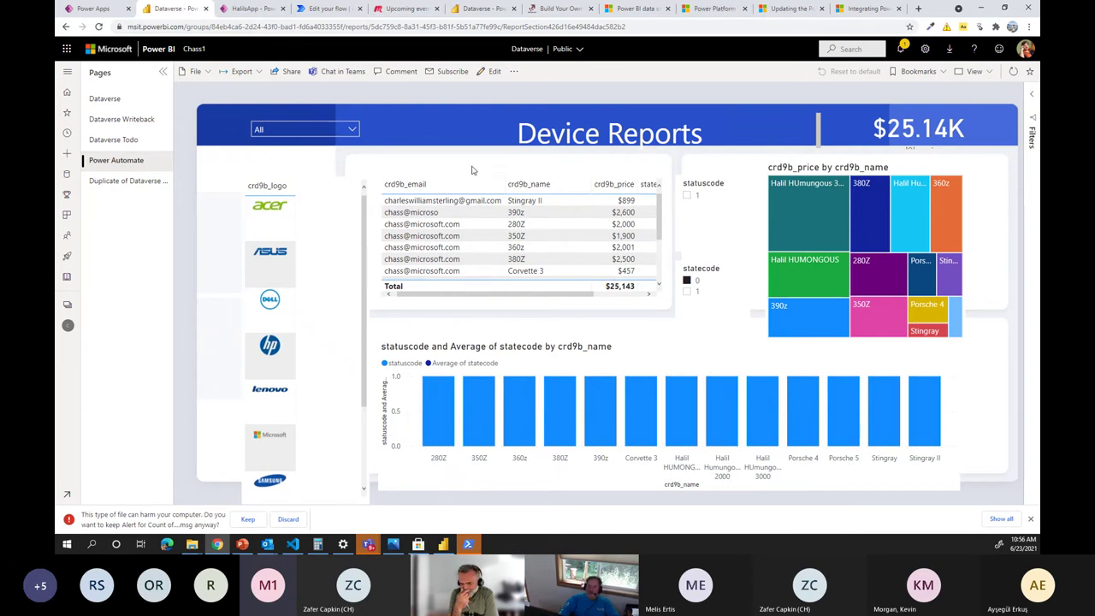
pyautogui.click(492, 72)
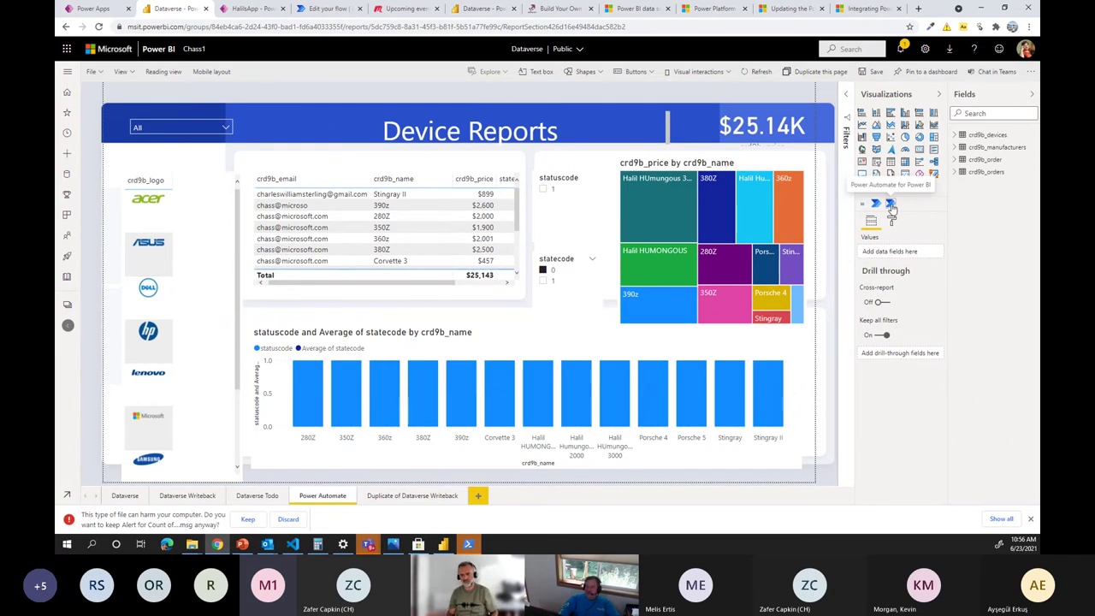
# Add a Power Automate for Power BI visual and shrink it to a thin strip along the bottom edge of the order table.
pyautogui.click(890, 203)
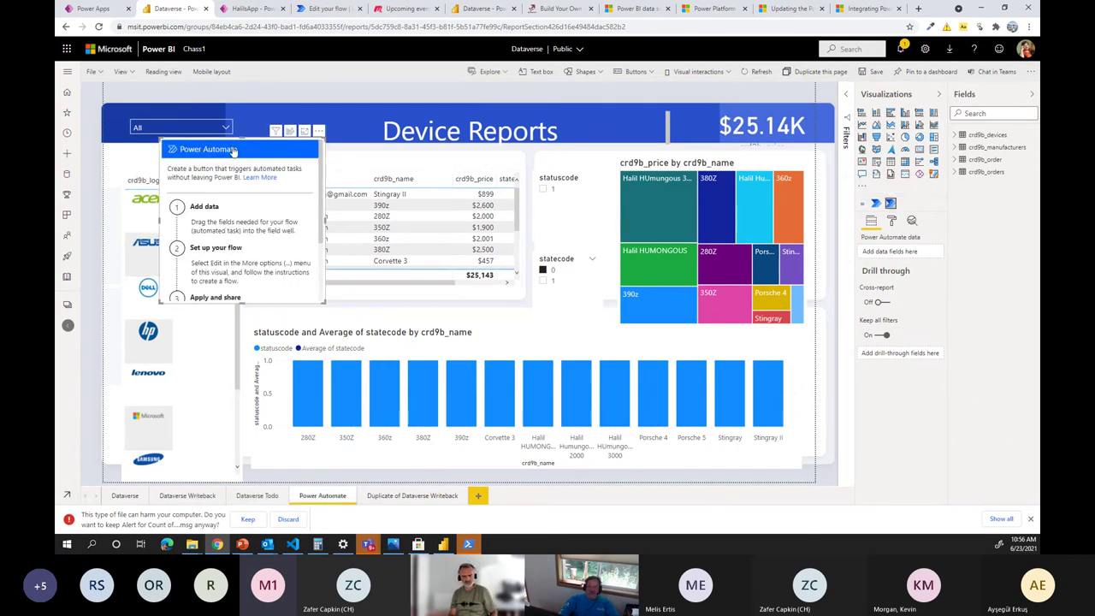
pyautogui.moveTo(244, 140); pyautogui.dragTo(324, 265)
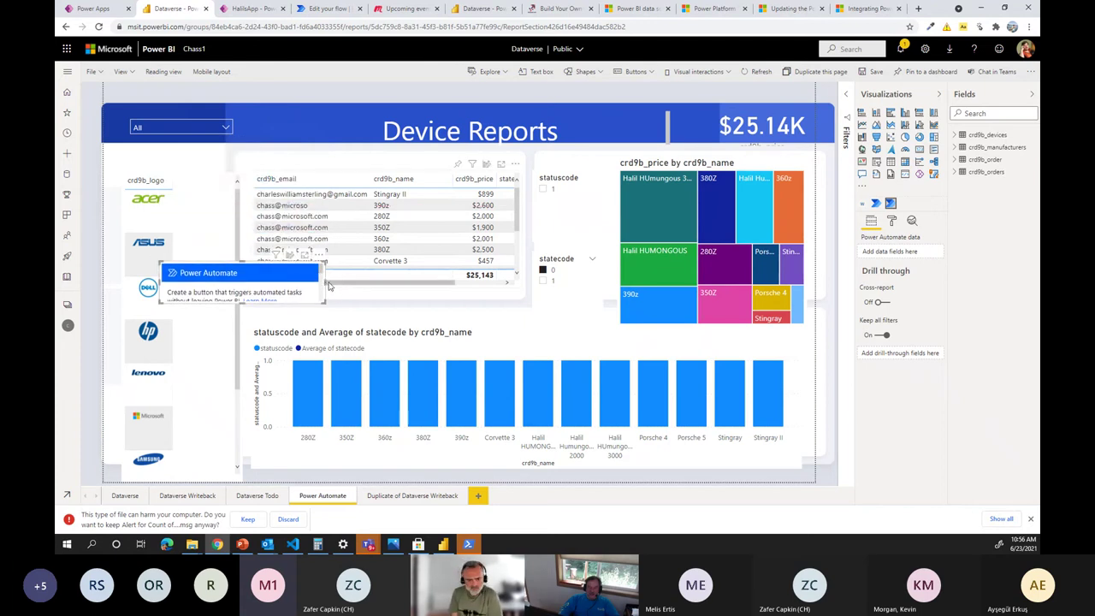
pyautogui.moveTo(326, 285); pyautogui.dragTo(520, 293)
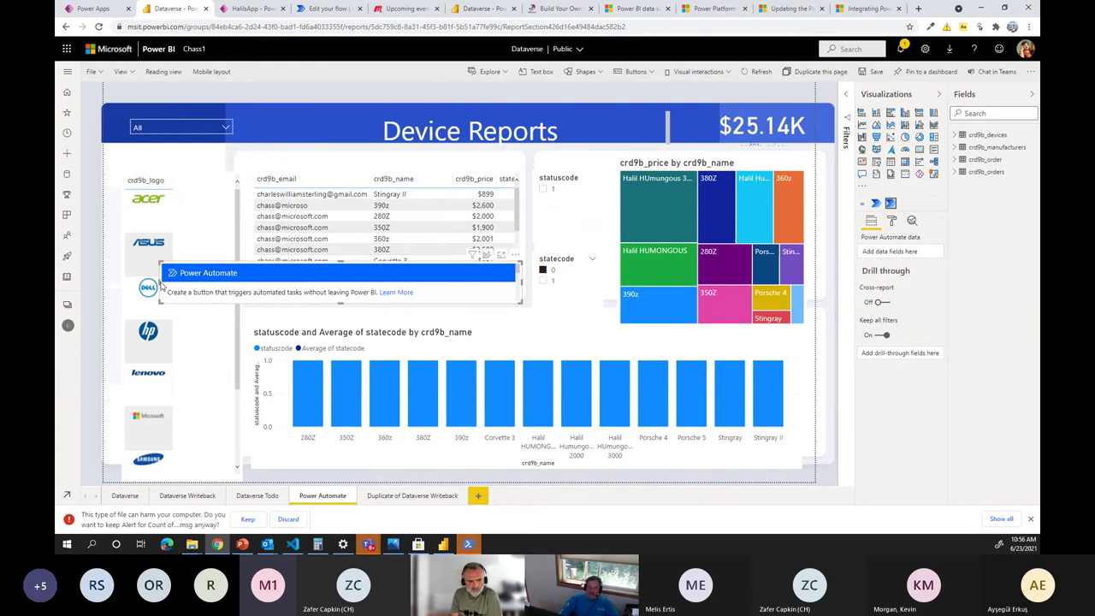
pyautogui.moveTo(159, 287); pyautogui.dragTo(251, 288)
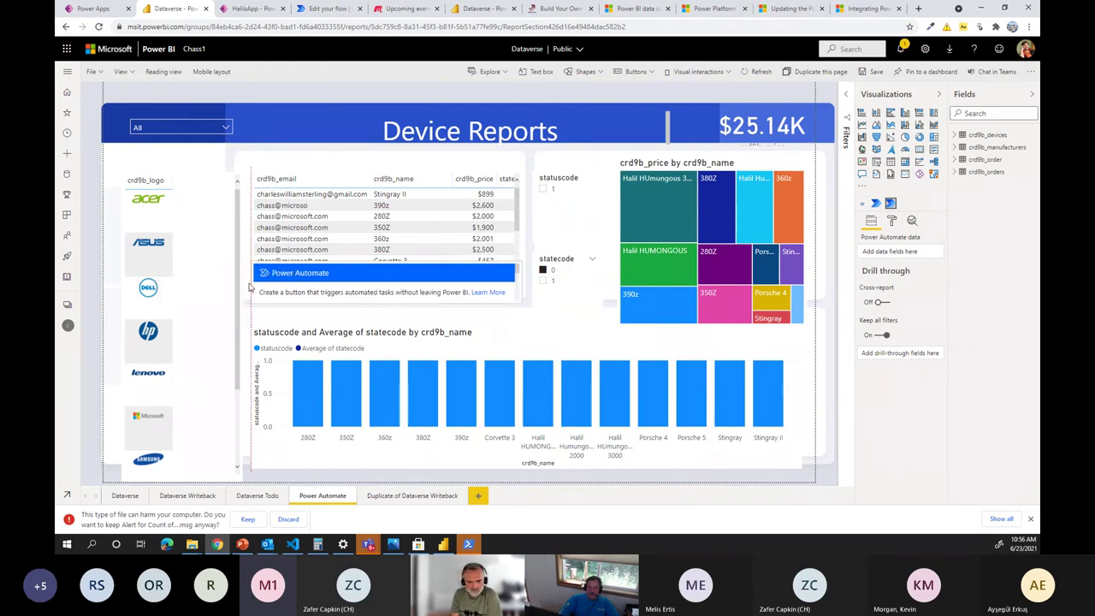
pyautogui.moveTo(386, 267)
pyautogui.mouseDown()
pyautogui.moveTo(389, 301)
pyautogui.moveTo(389, 283)
pyautogui.mouseUp()
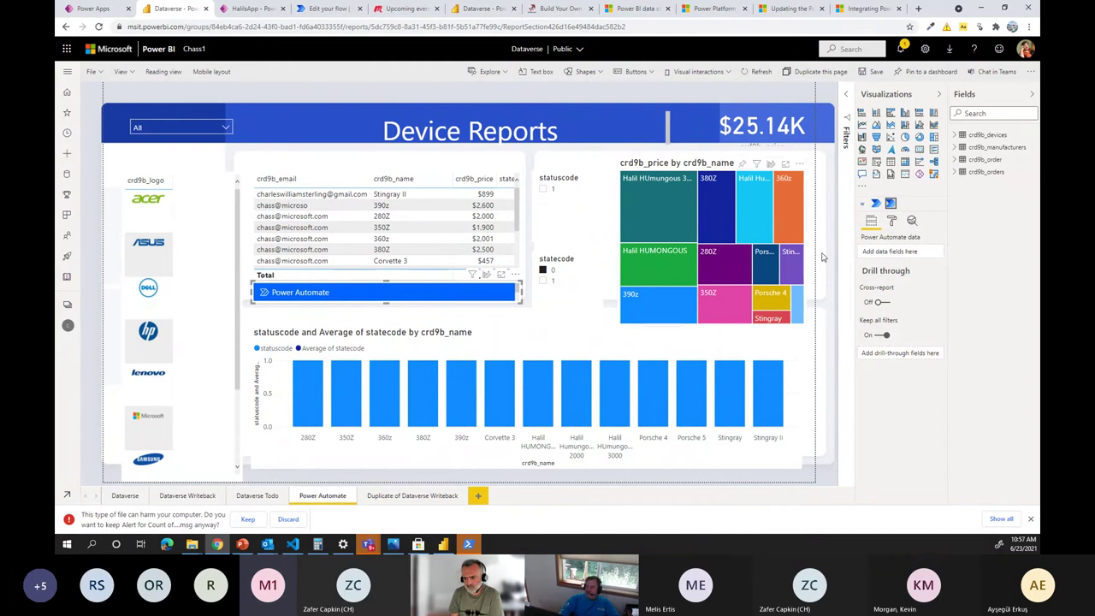
# Add crd9b_email, crd9b_name and crd9b_price from the crd9b_order table to the Power Automate visual's data.
pyautogui.click(958, 161)
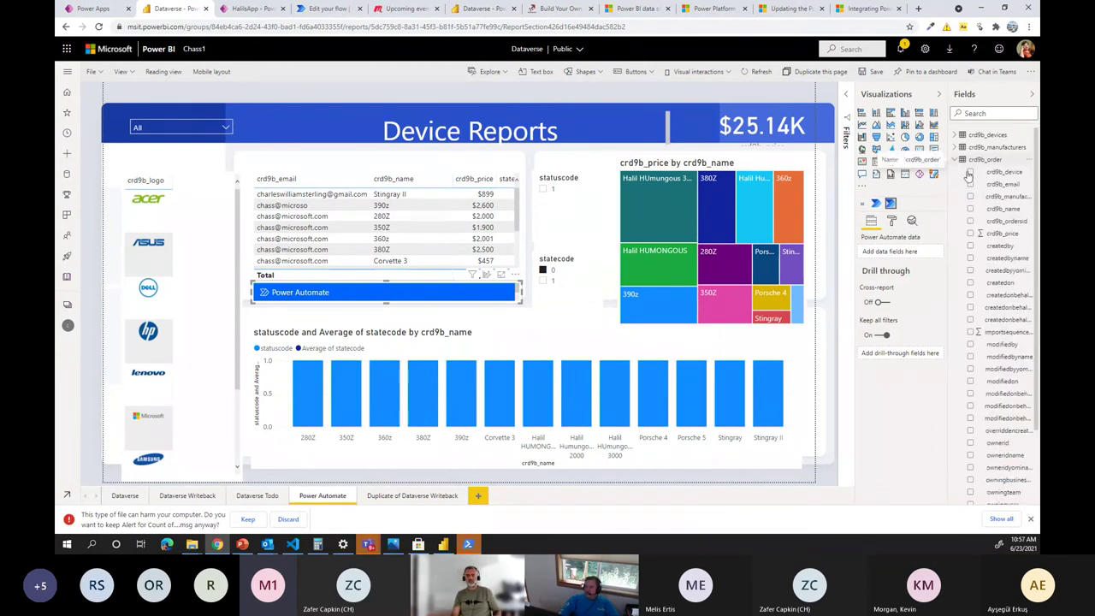
pyautogui.moveTo(1010, 185); pyautogui.dragTo(898, 252)
pyautogui.moveTo(994, 220); pyautogui.dragTo(881, 282)
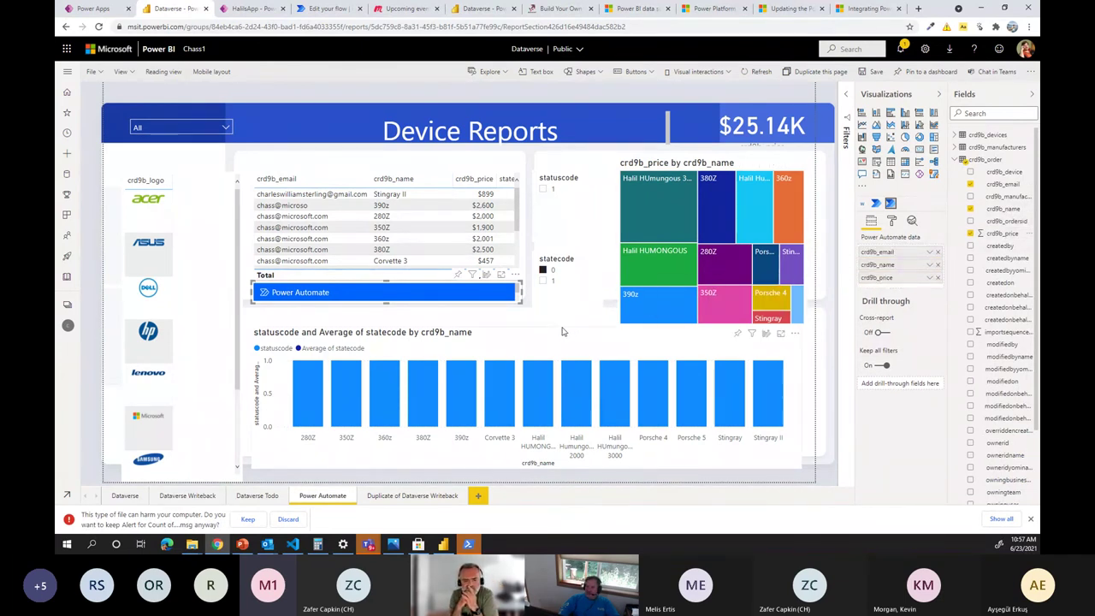
# Open the Power Automate visual for editing and create a new instant cloud flow.
pyautogui.click(514, 275)
pyautogui.click(530, 301)
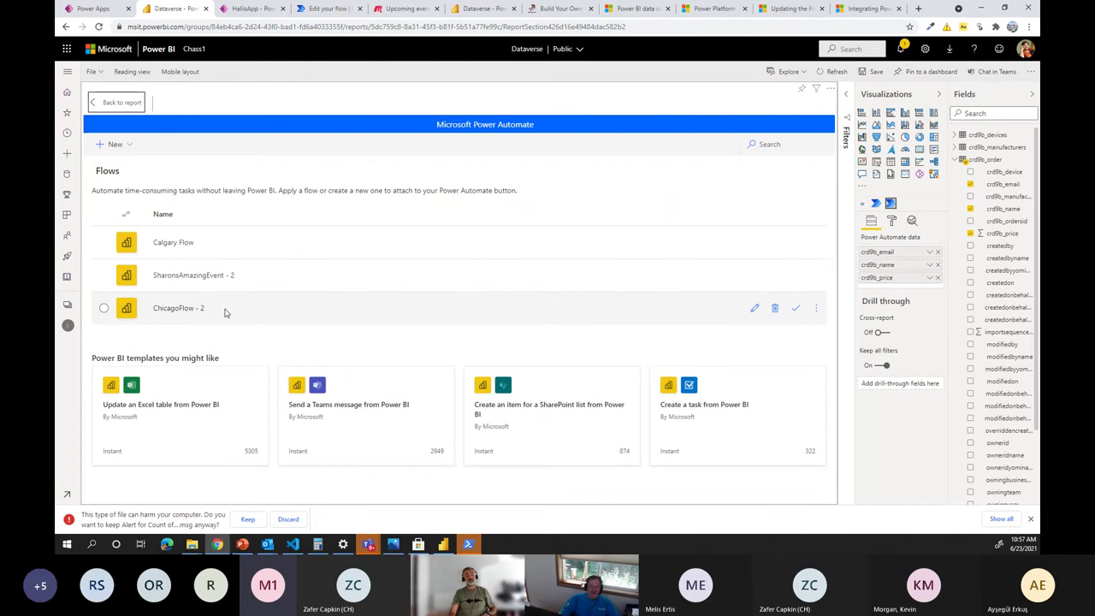
pyautogui.click(111, 144)
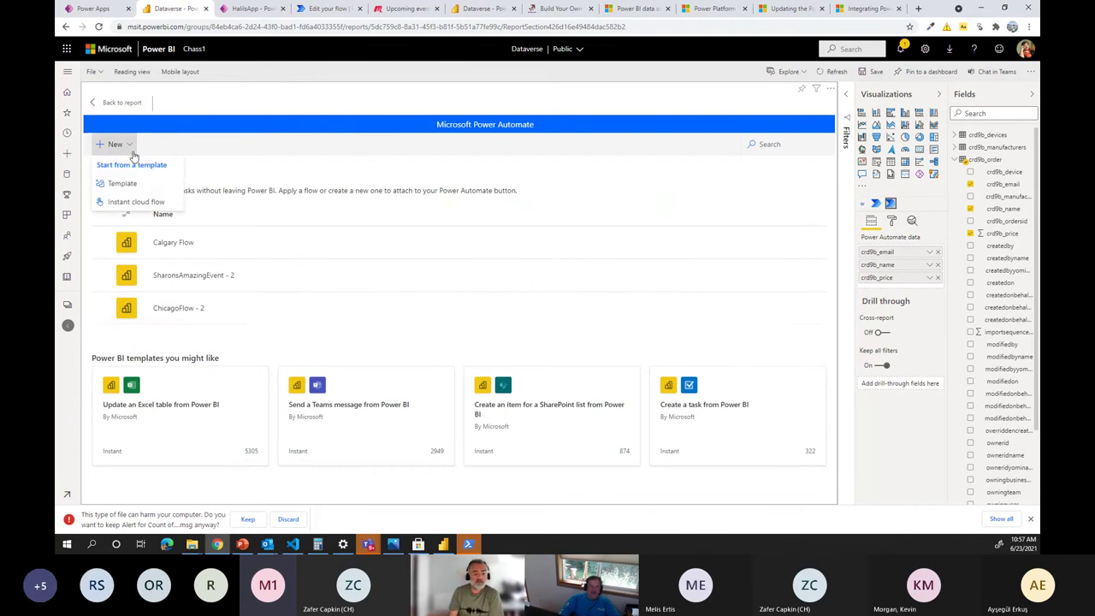
pyautogui.click(129, 203)
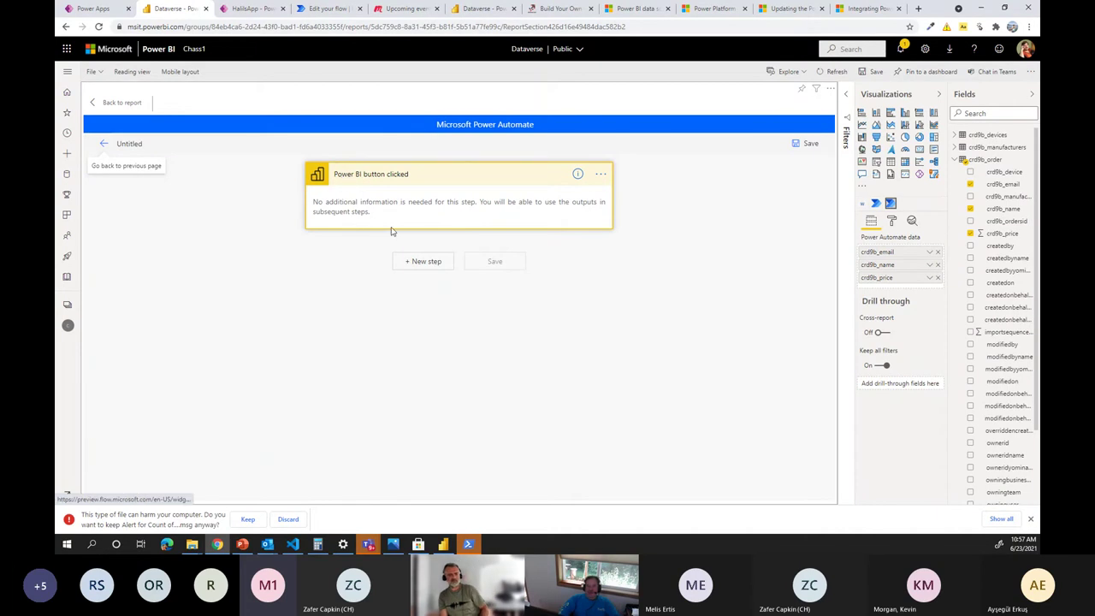
# Add the Office 365 Outlook action Send an email (V2) after the Power BI button clicked trigger.
pyautogui.click(426, 262)
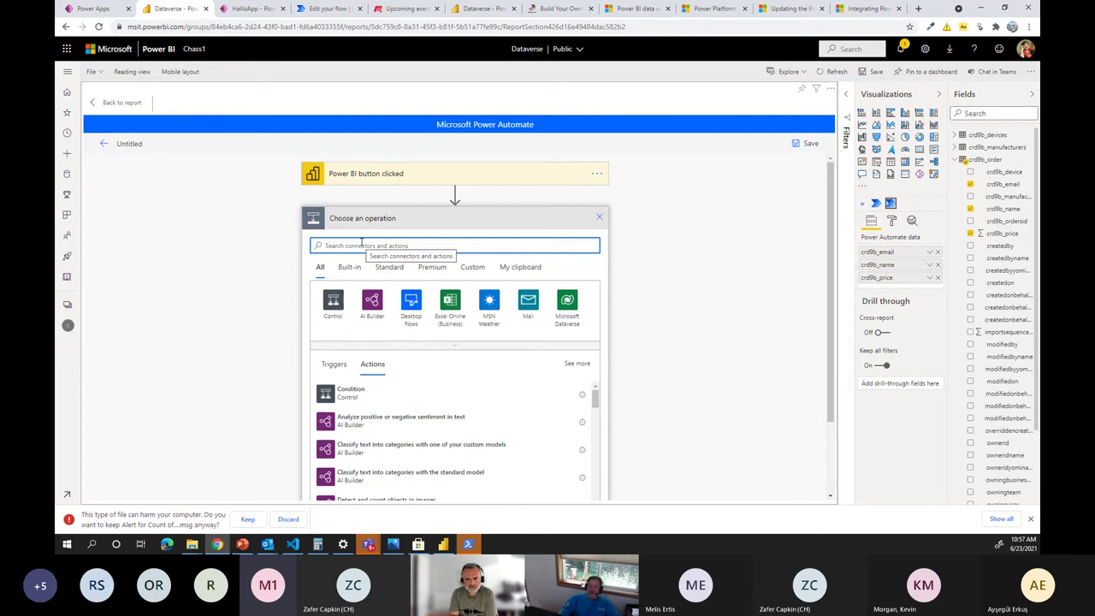
pyautogui.write('email')
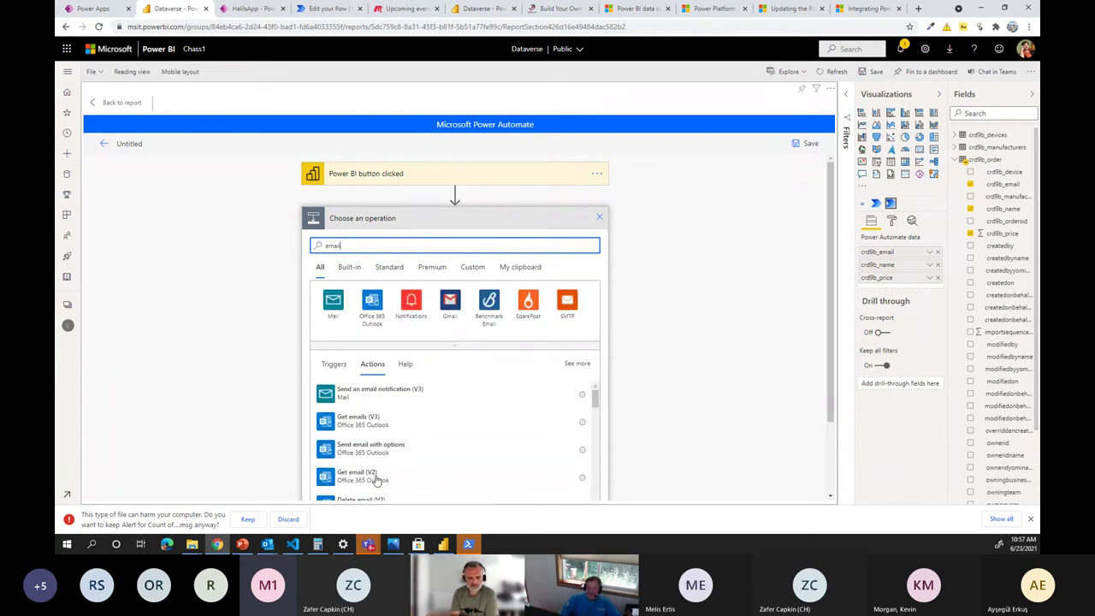
pyautogui.click(371, 305)
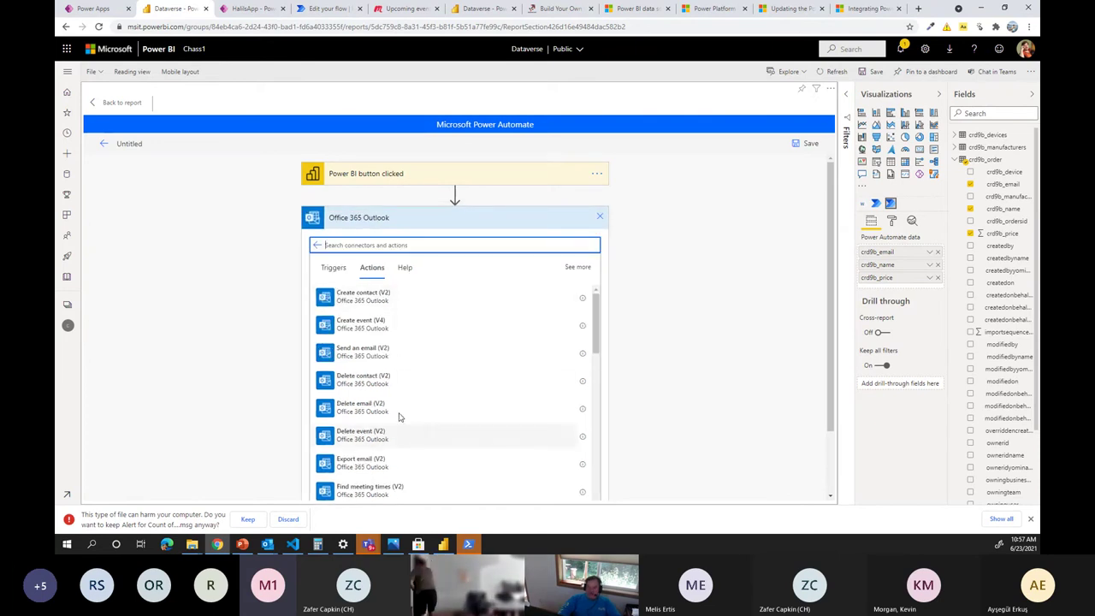
pyautogui.click(360, 351)
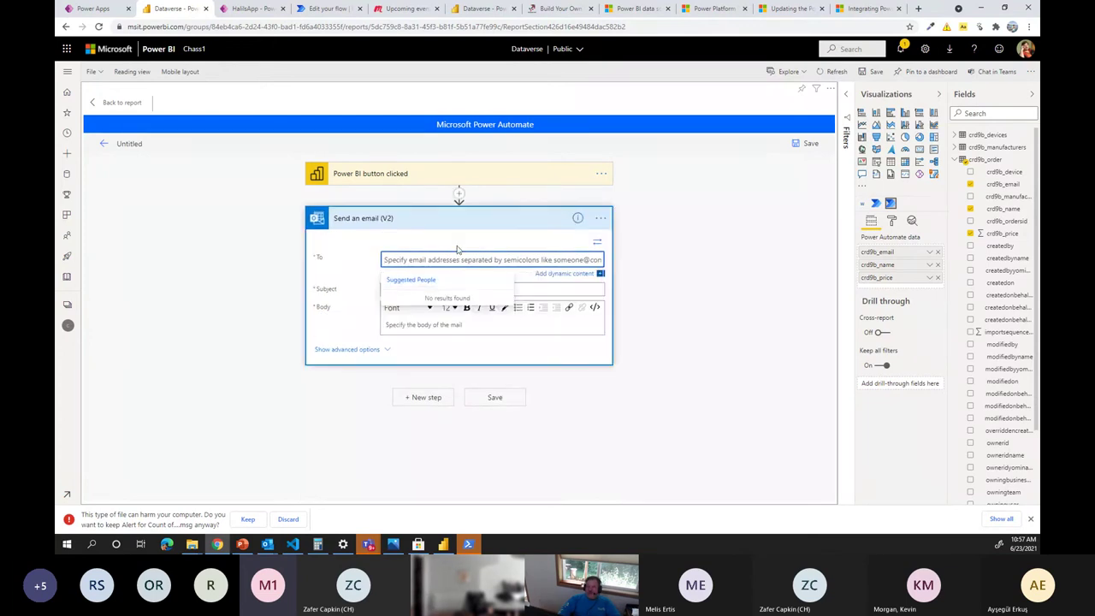
# Set the email's recipient to the Power BI data crd9b_email and its subject to the Power BI data crd9b_name.
pyautogui.click(556, 273)
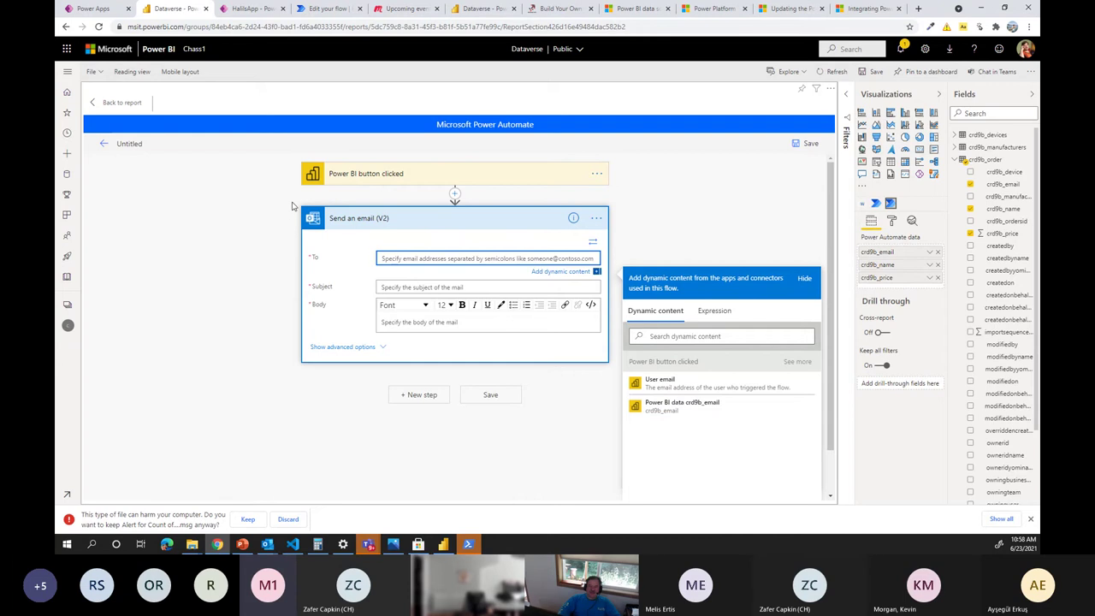
pyautogui.click(723, 414)
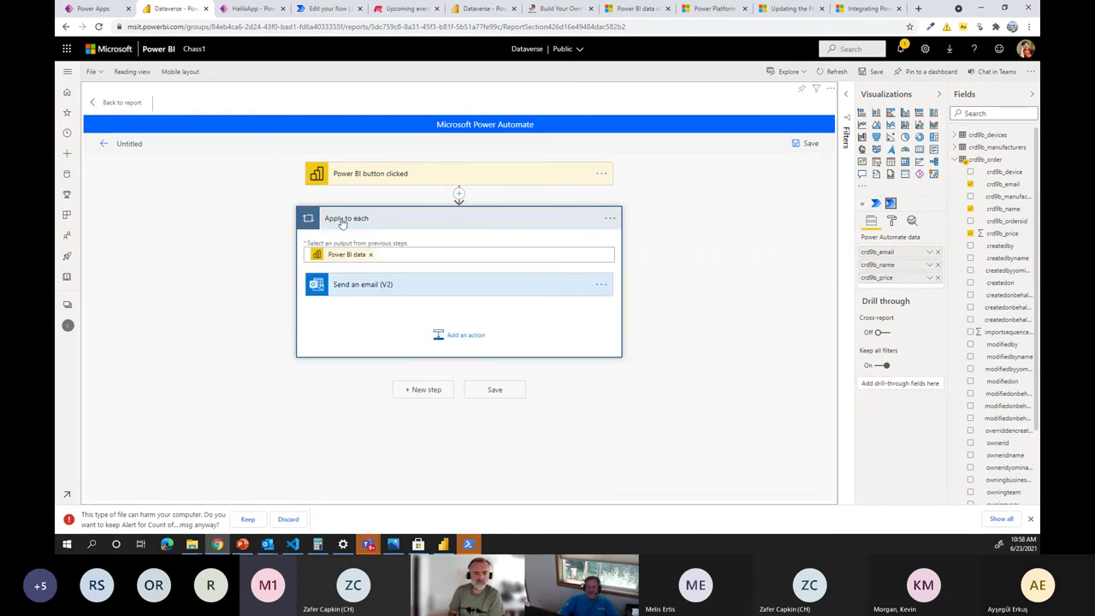
pyautogui.click(373, 287)
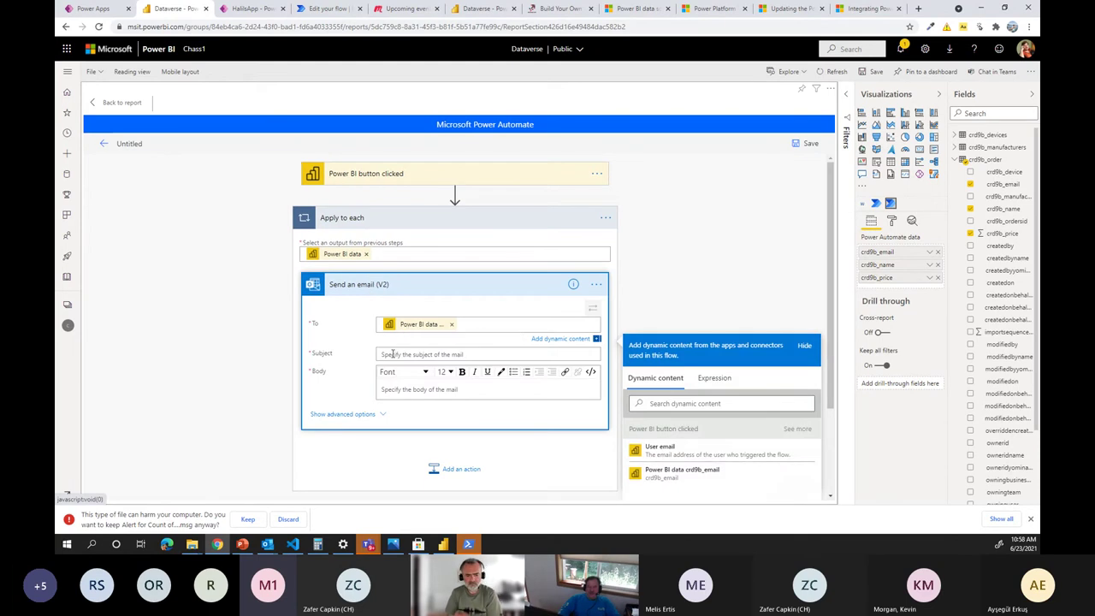
pyautogui.click(381, 354)
pyautogui.scroll(-1, 697, 486)
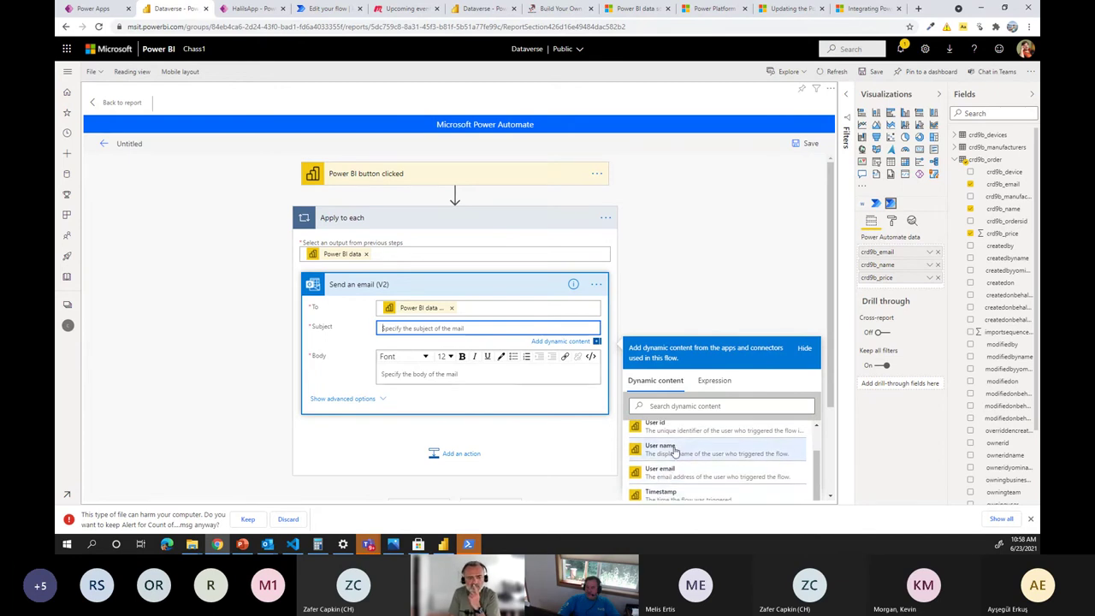
pyautogui.scroll(-2, 693, 462)
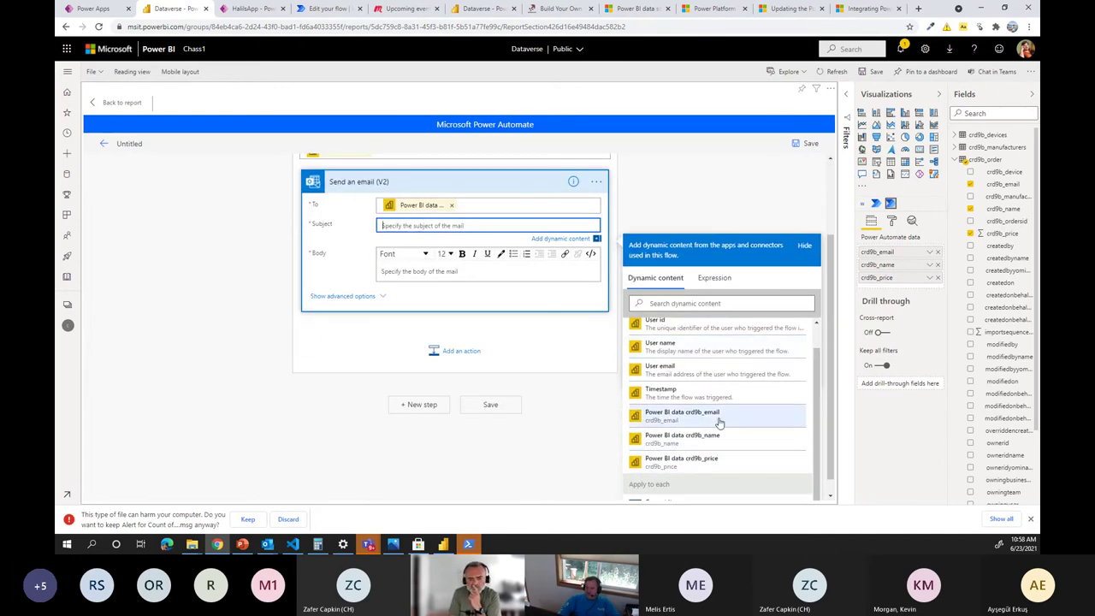
pyautogui.click(711, 436)
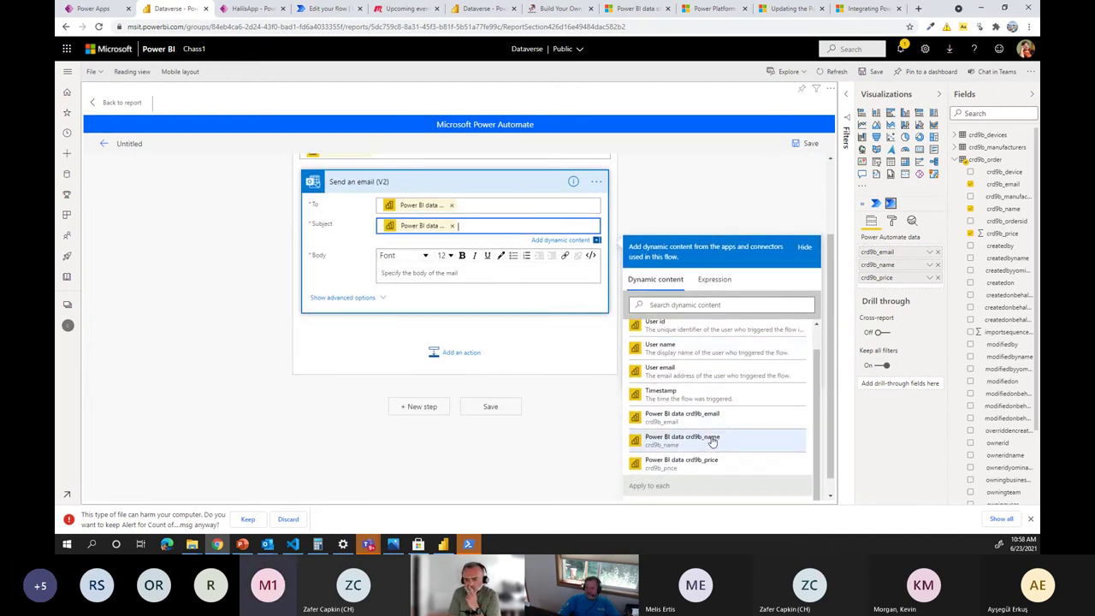
# Insert the Power BI data crd9b_name into the email body and save the flow.
pyautogui.click(398, 274)
pyautogui.scroll(-1, 710, 445)
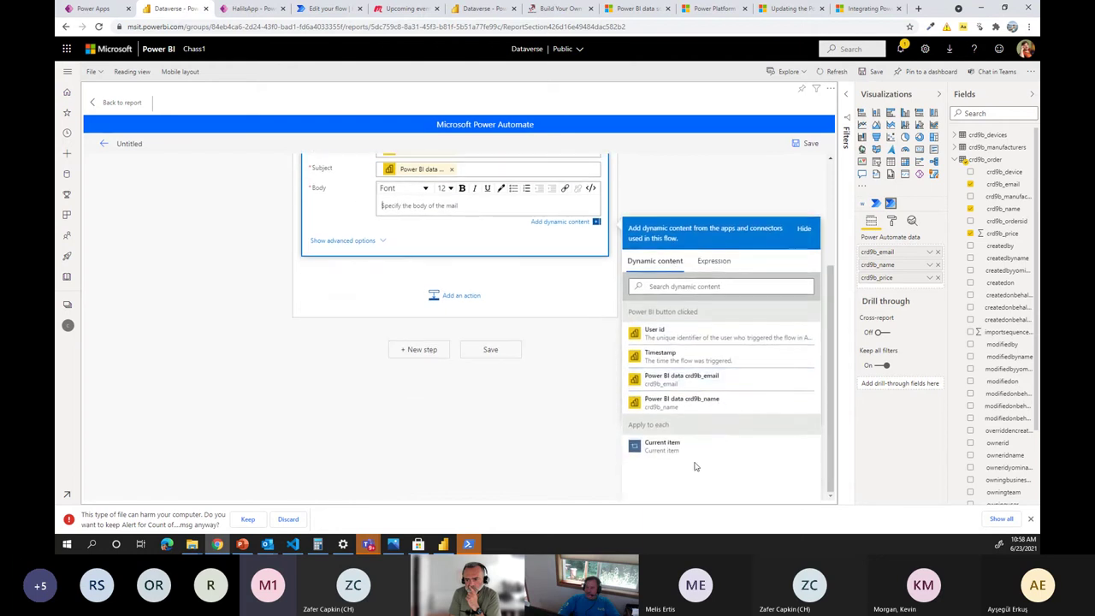
pyautogui.click(700, 405)
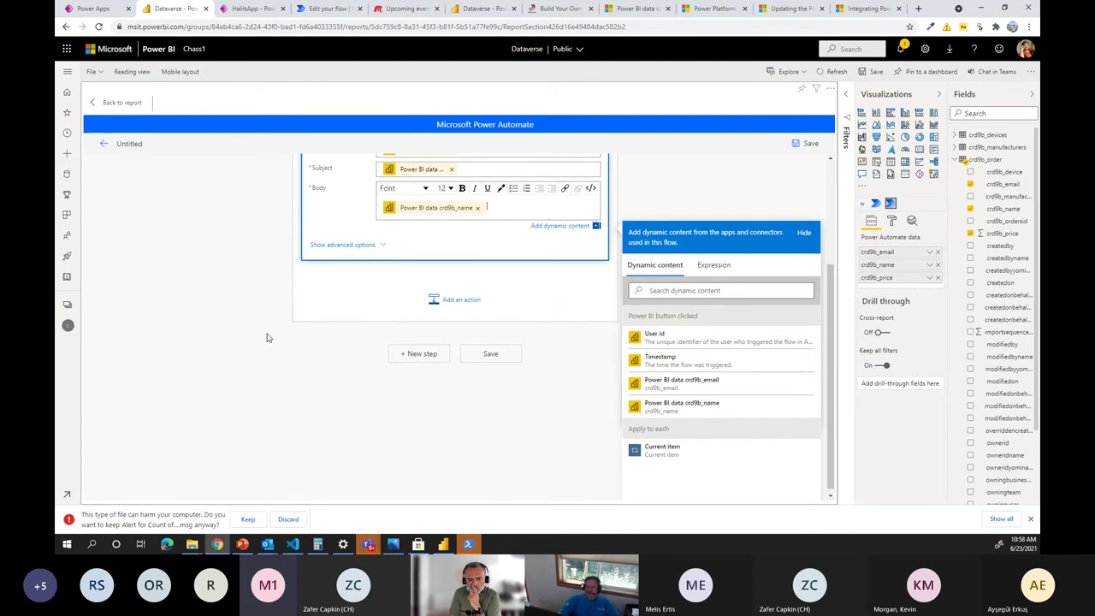
pyautogui.click(809, 144)
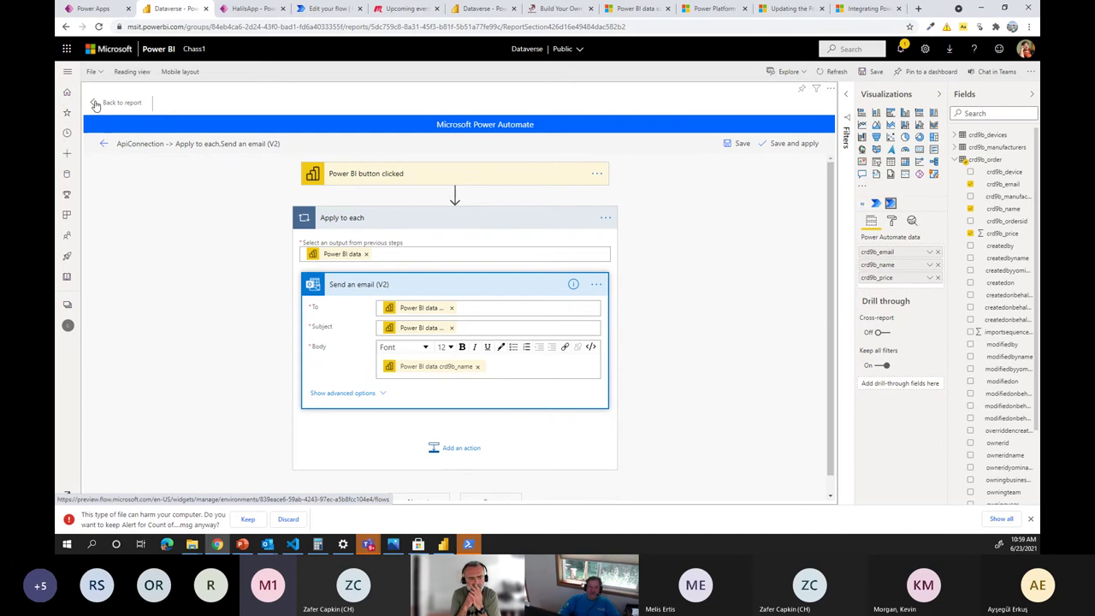
# Reopen the Power Automate visual for editing from the report and apply the new Send an email (V2) flow to its button.
pyautogui.click(117, 102)
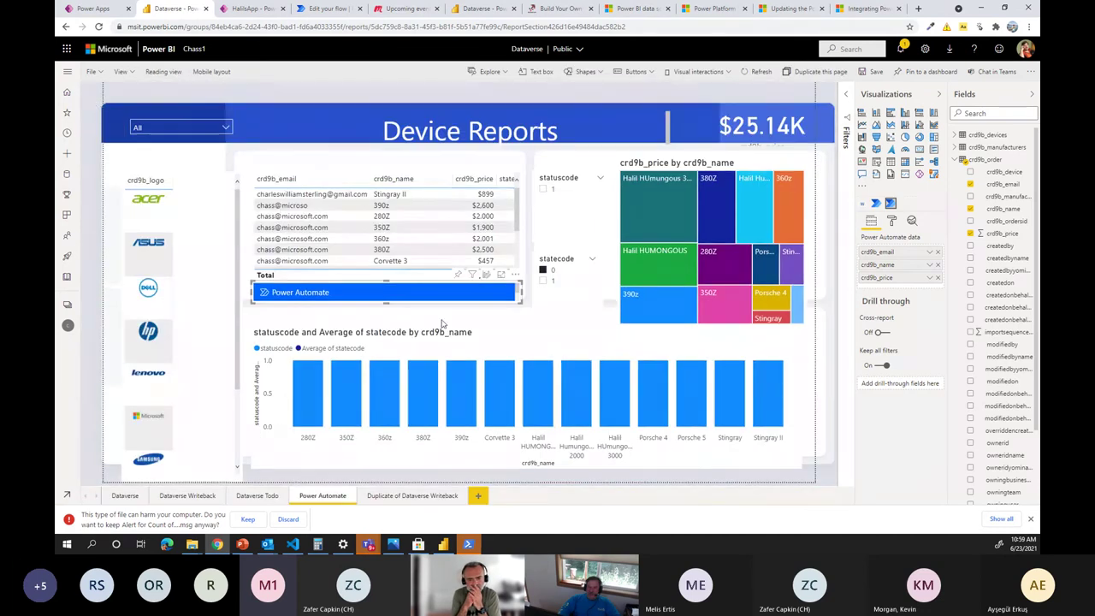
pyautogui.click(514, 275)
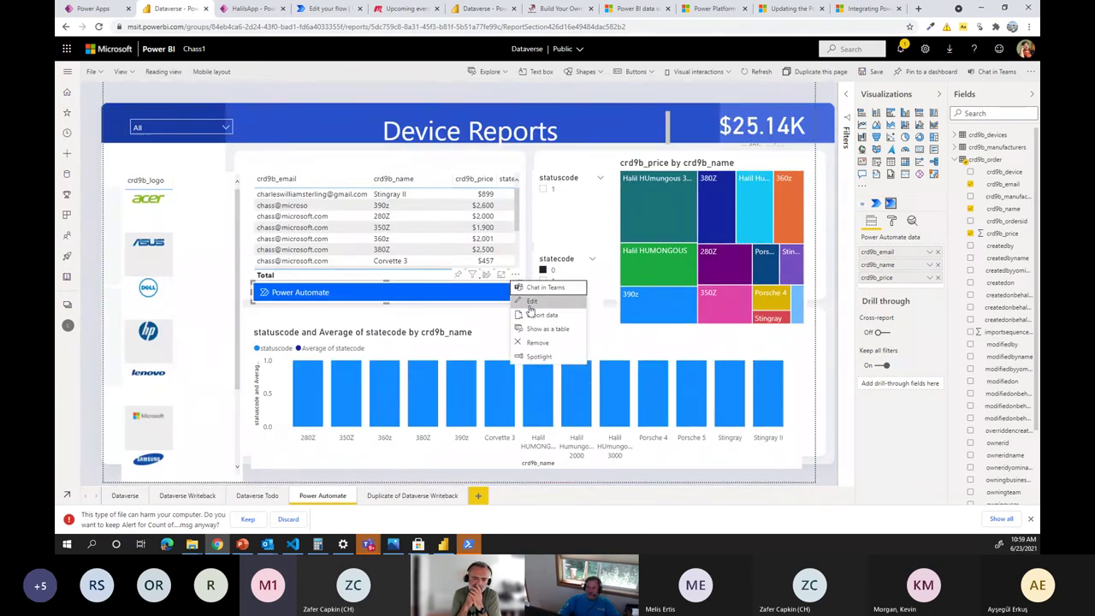
pyautogui.click(530, 310)
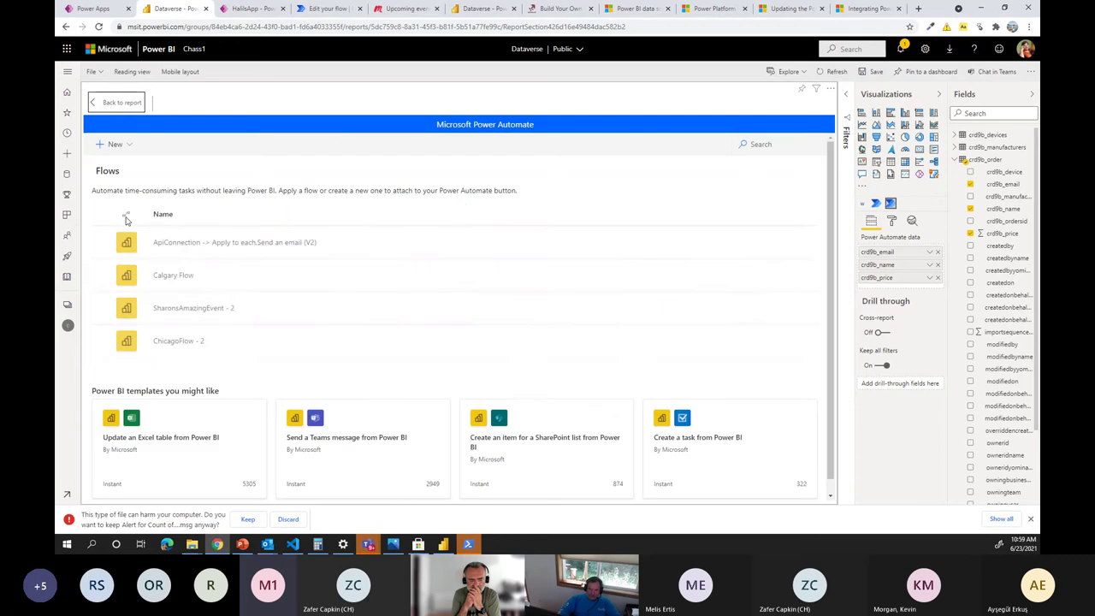
pyautogui.click(179, 245)
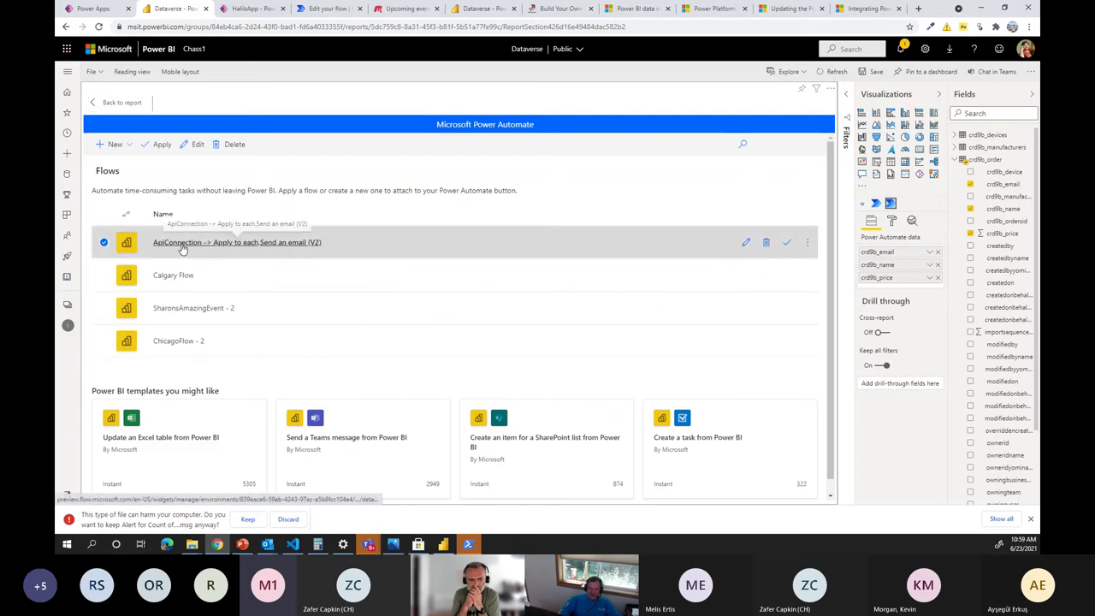
pyautogui.click(160, 144)
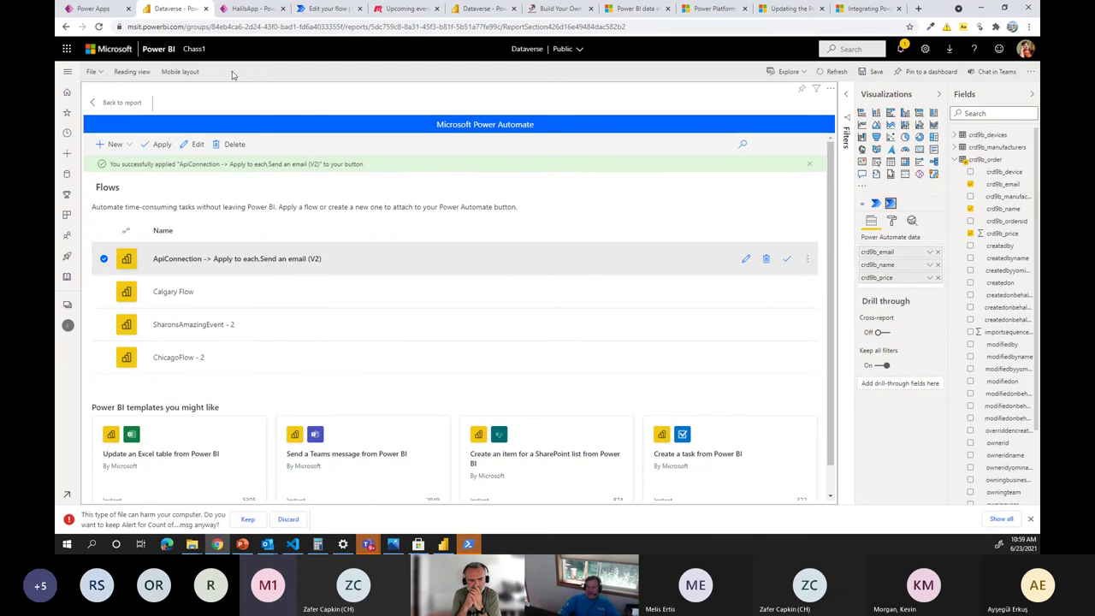
# Return to the report, save it while switching to reading view, and run the flow from its button.
pyautogui.click(121, 102)
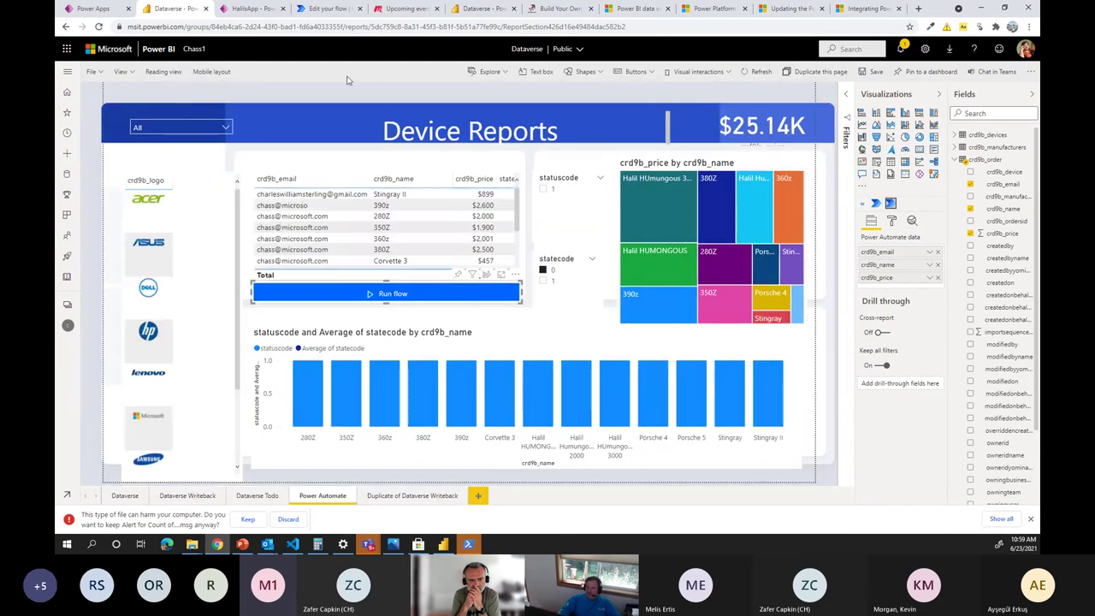
pyautogui.click(166, 75)
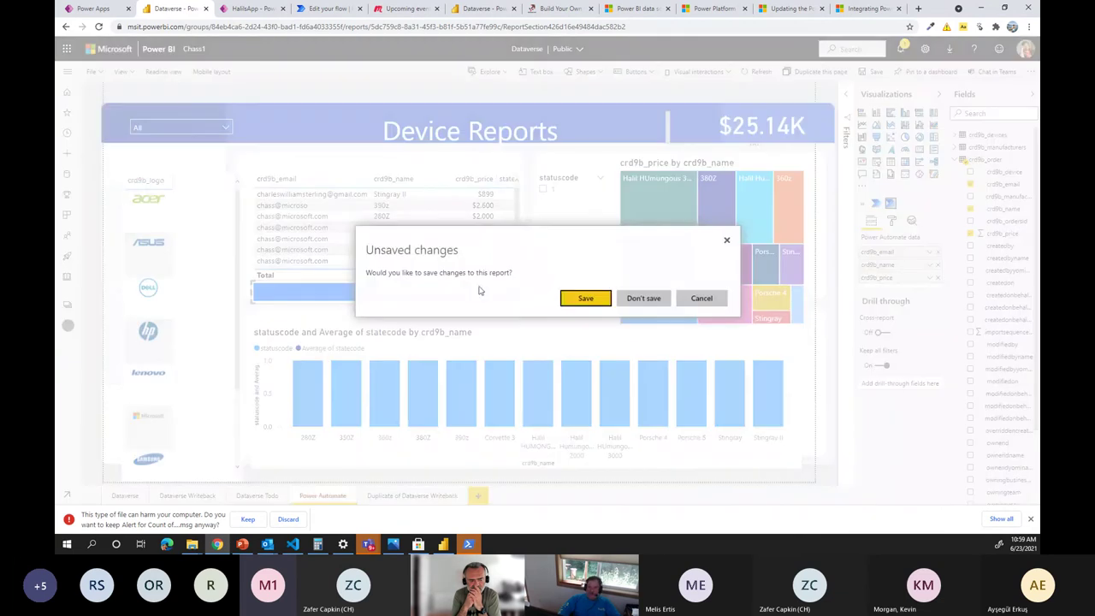
pyautogui.click(580, 300)
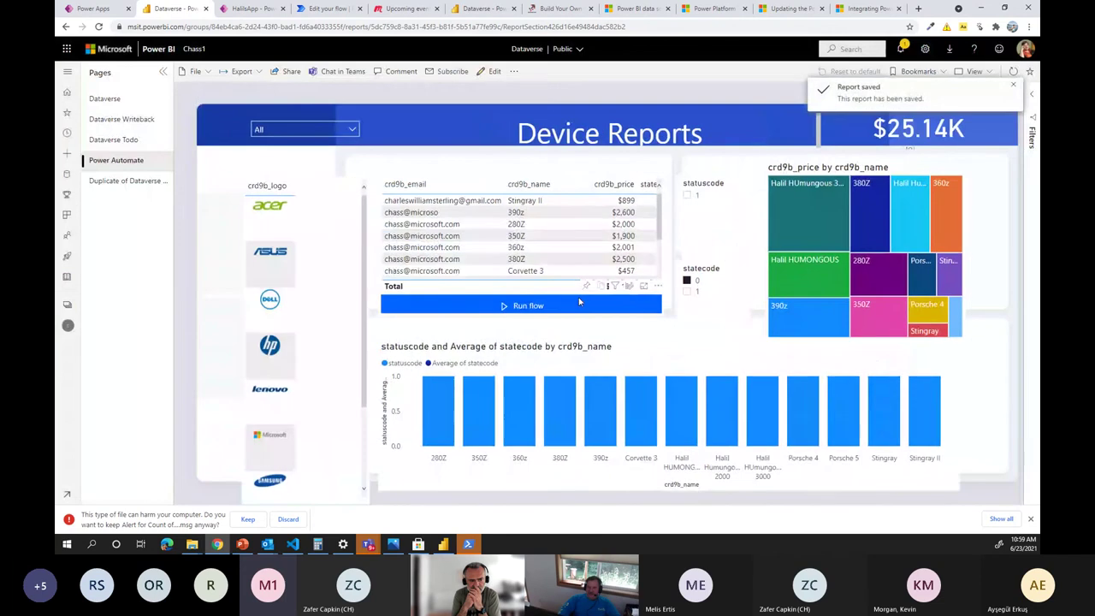
pyautogui.click(552, 306)
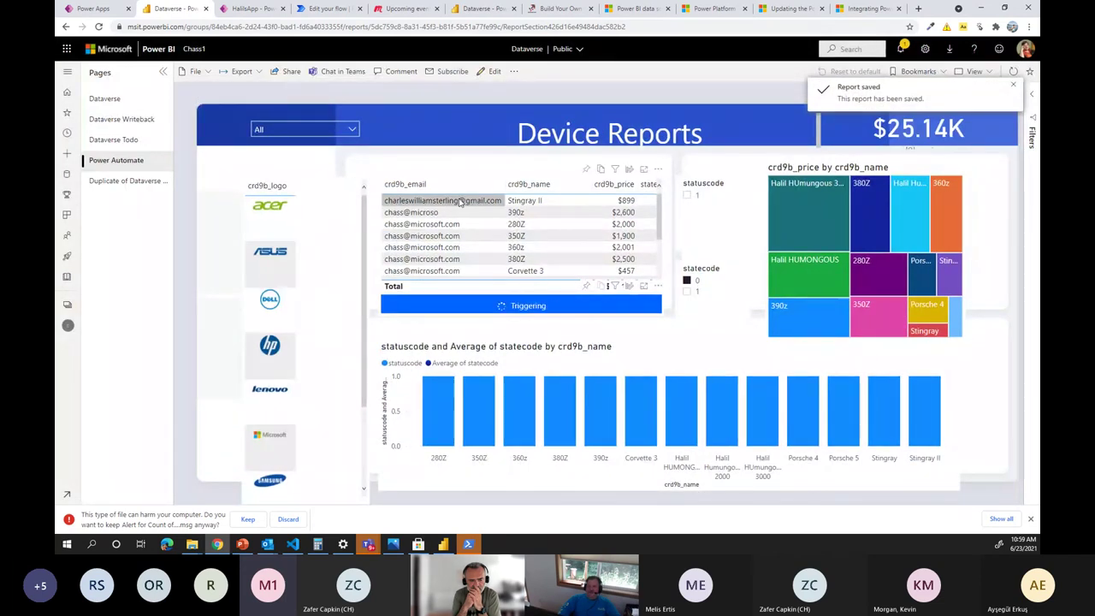
# Filter the report to Halil HUmungous 3000 in the price treemap and run the flow for that order.
pyautogui.click(268, 276)
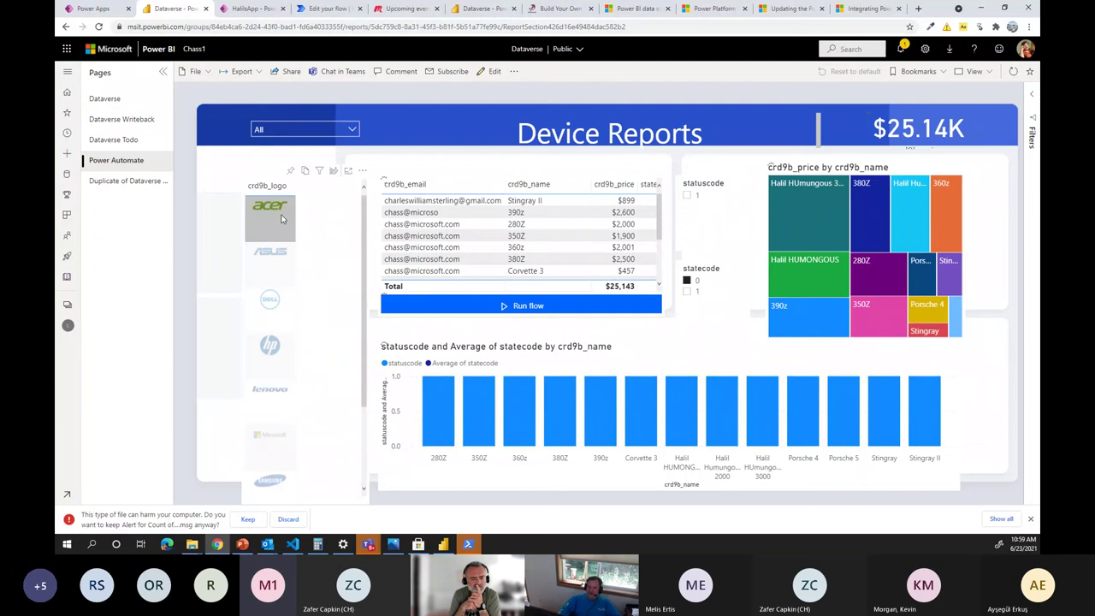
pyautogui.click(791, 208)
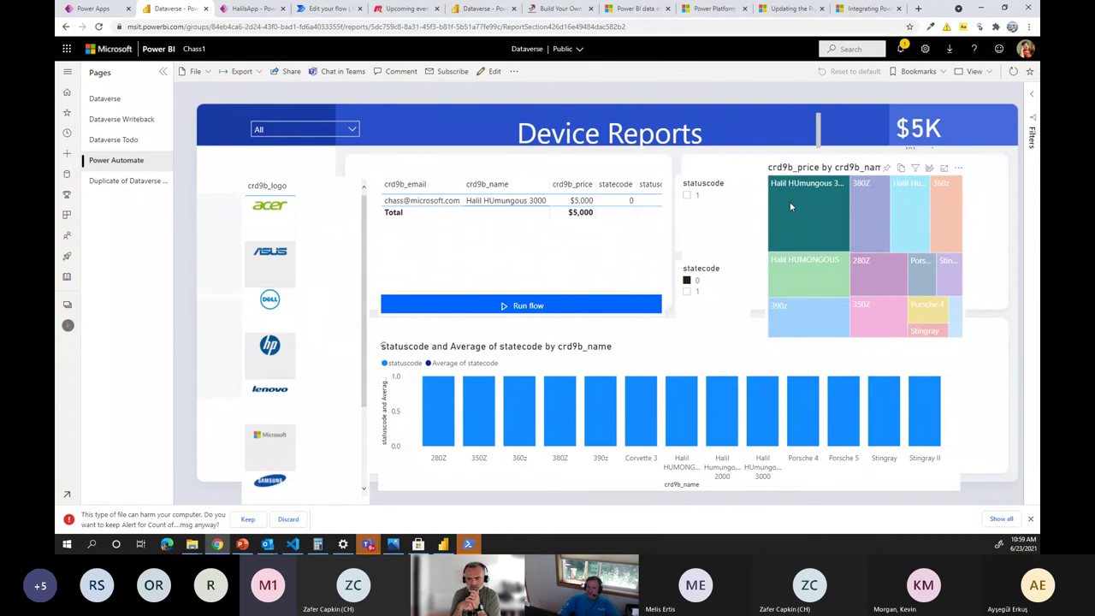
pyautogui.click(530, 307)
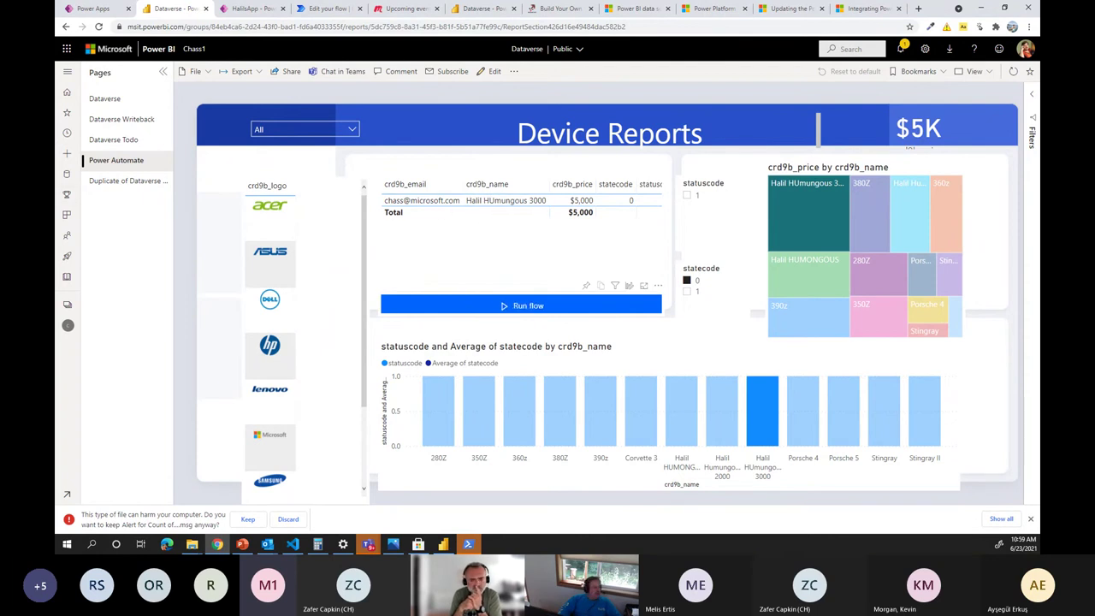
# Switch to Outlook, examine the subject, recipient and body of the Halil HUmungous 3000 email, and close the message.
pyautogui.click(268, 544)
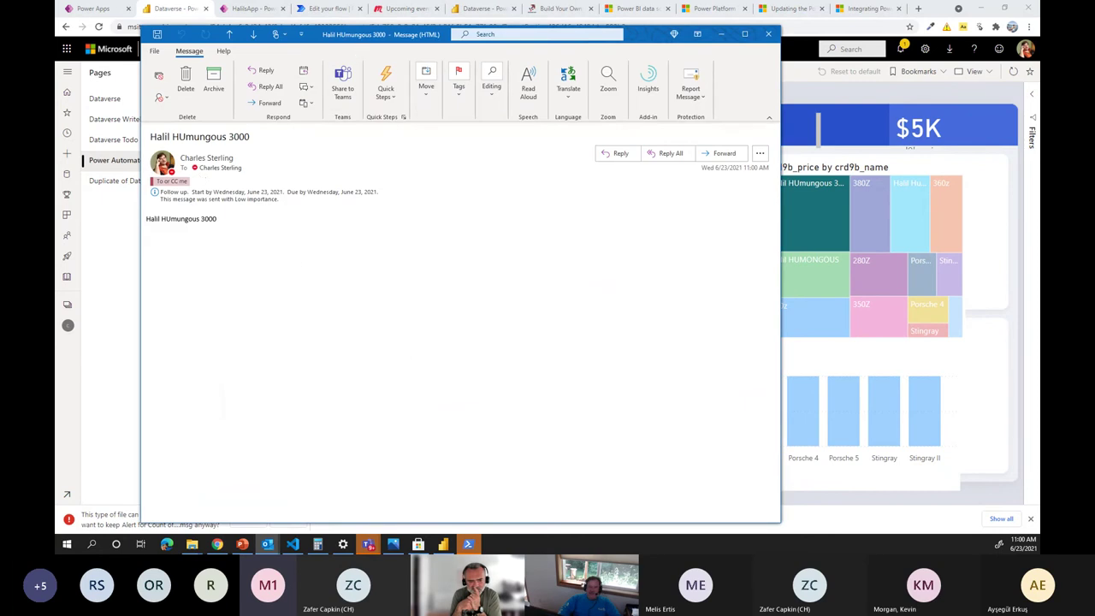
pyautogui.tripleClick(308, 239)
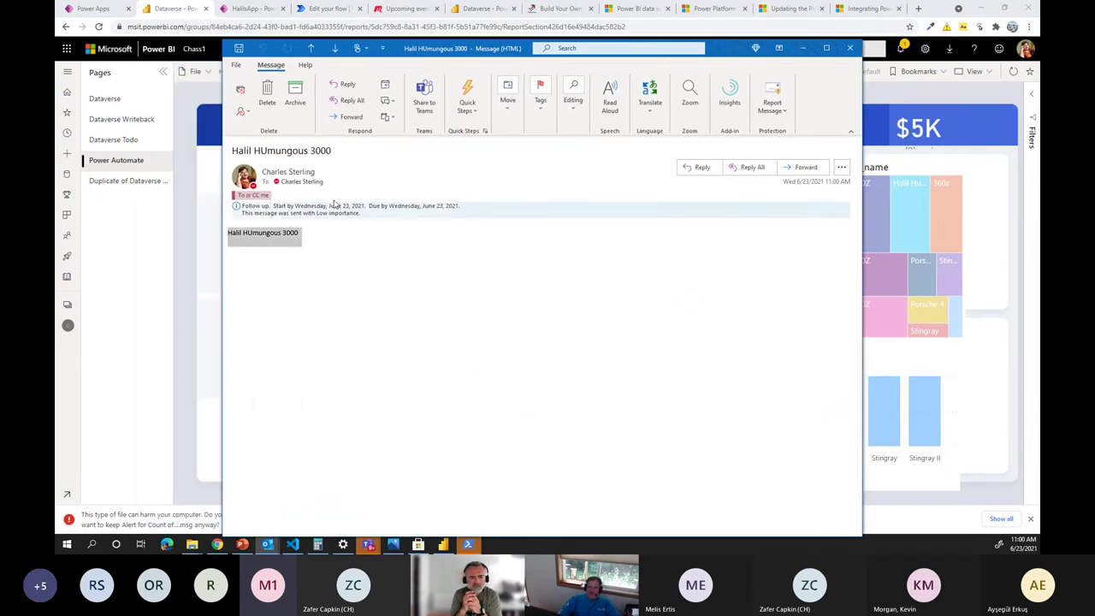
pyautogui.moveTo(333, 153); pyautogui.dragTo(234, 156)
pyautogui.click(371, 315)
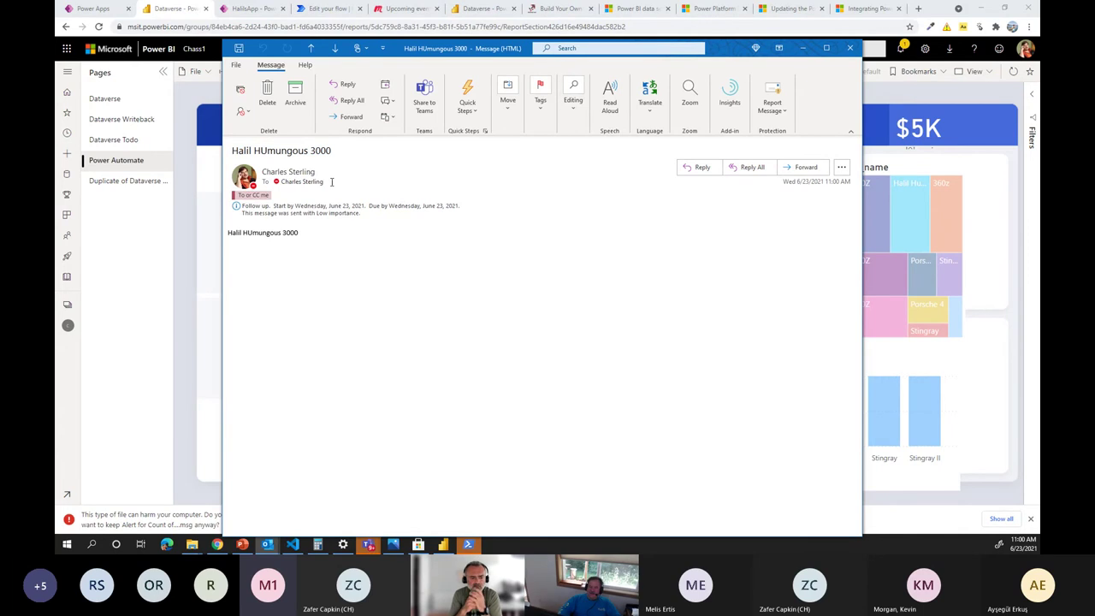
pyautogui.moveTo(283, 183)
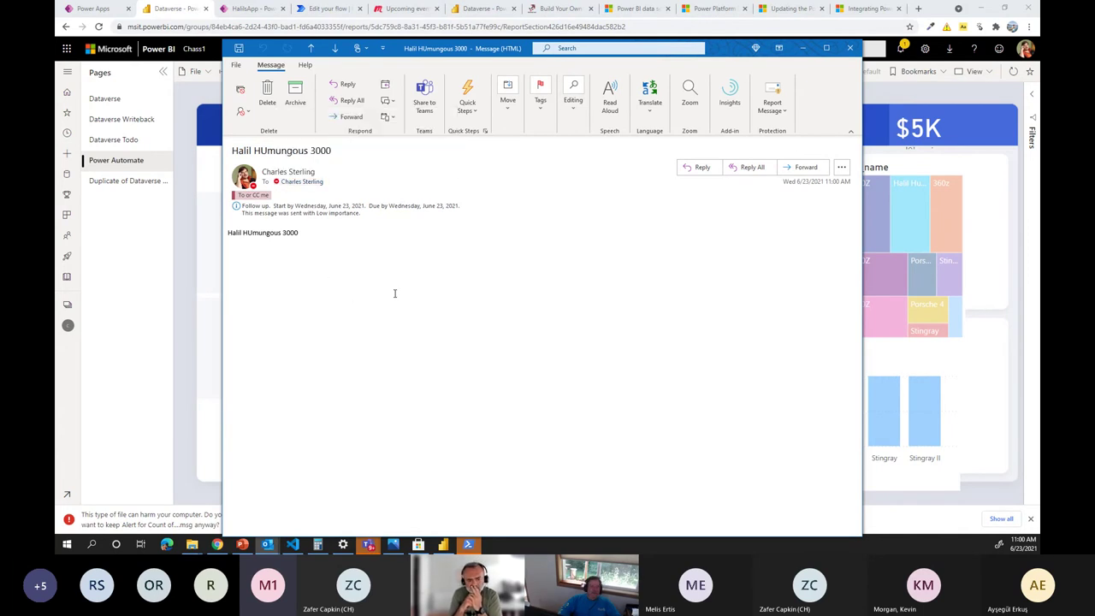
pyautogui.click(848, 48)
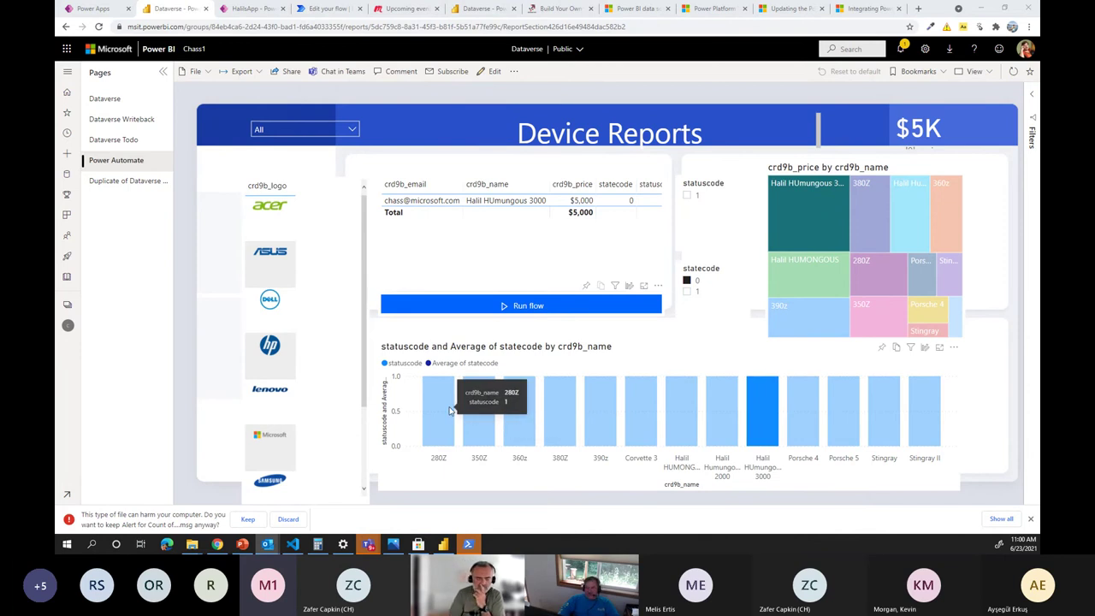
pyautogui.click(982, 8)
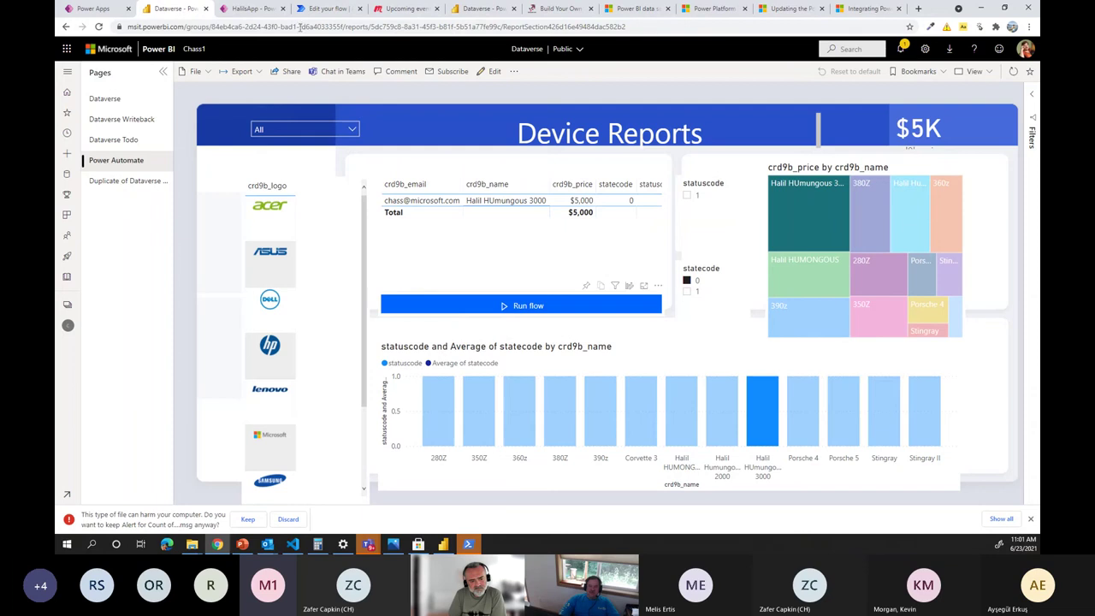
# Switch to the open flow editor and replace it with community.powerbi.com, leaving the flow without saving its changes.
pyautogui.click(323, 12)
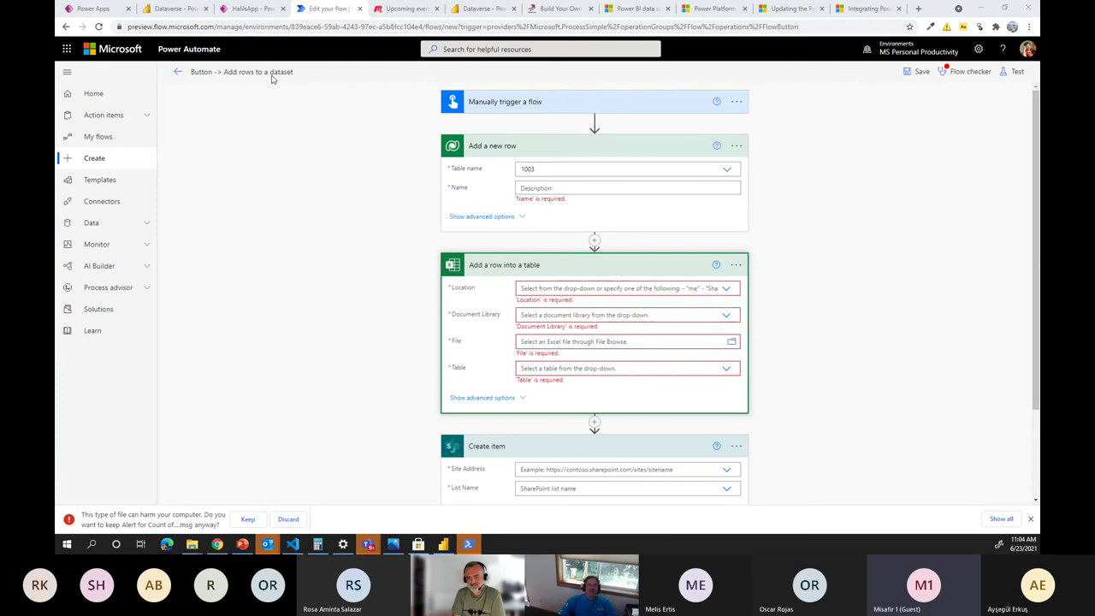
pyautogui.click(398, 26)
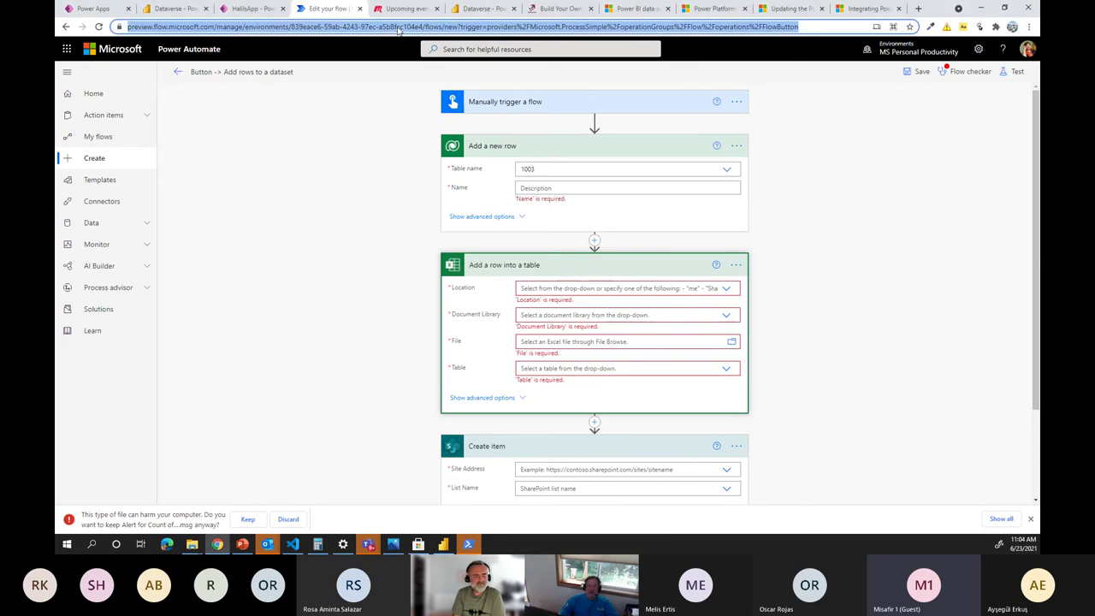
pyautogui.write('com')
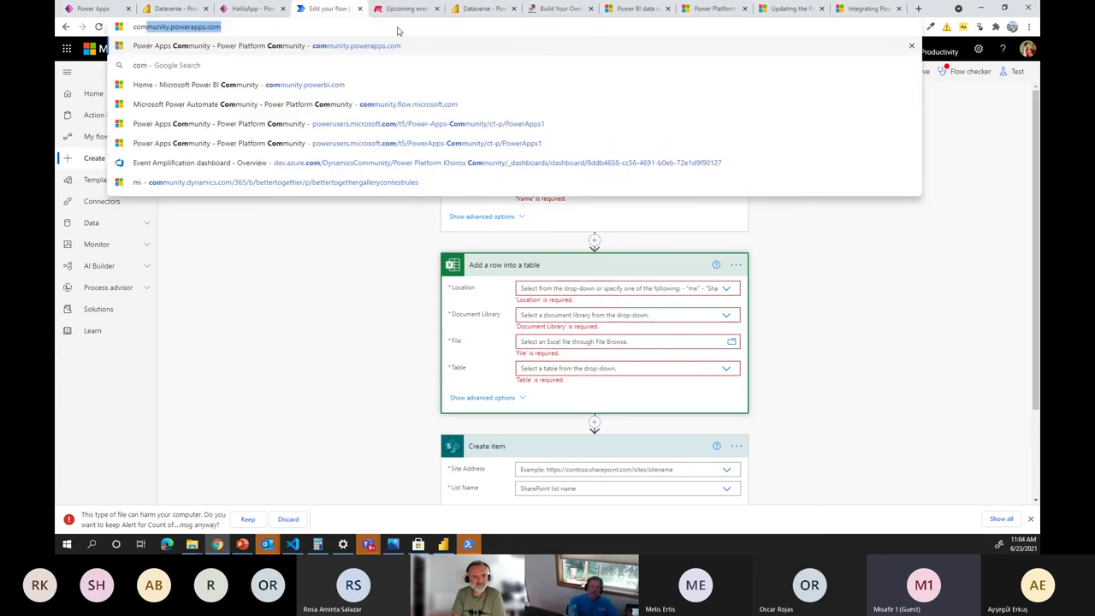
pyautogui.write('munity')
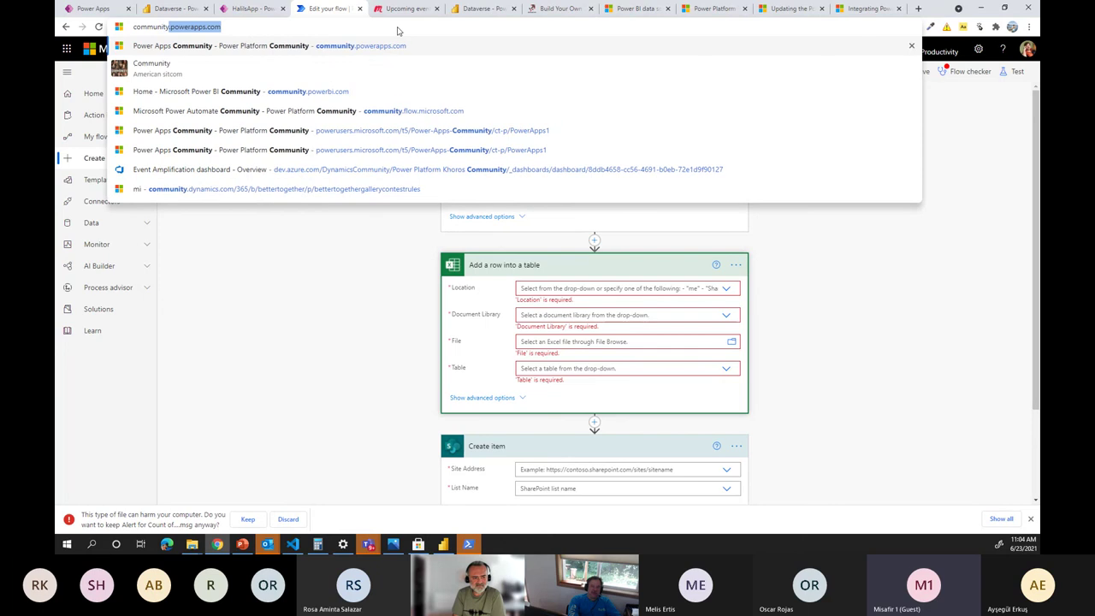
pyautogui.write('.po')
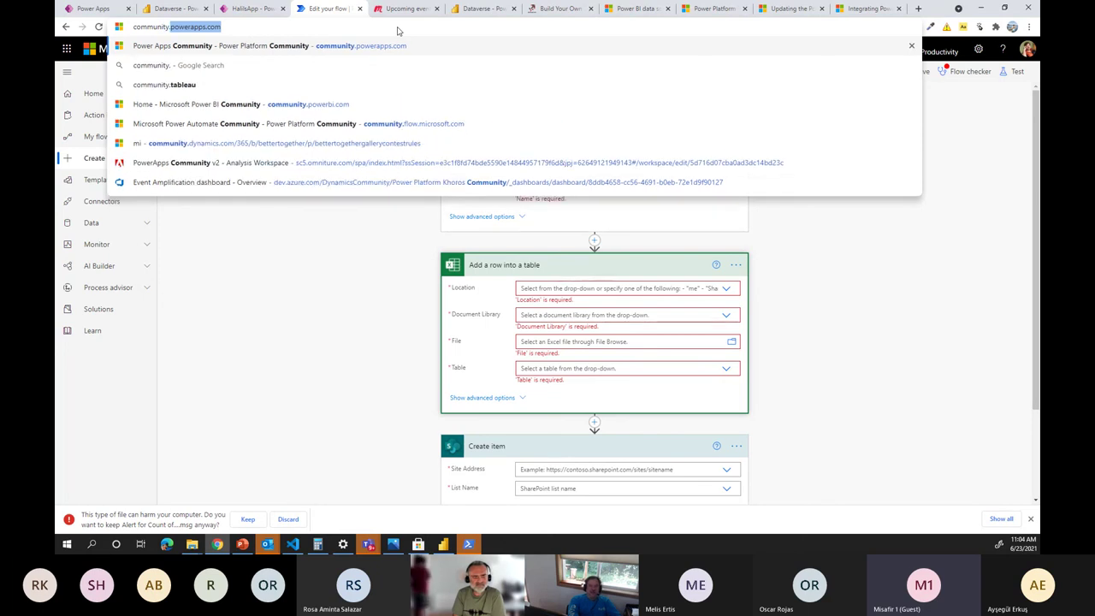
pyautogui.write('werbimc.')
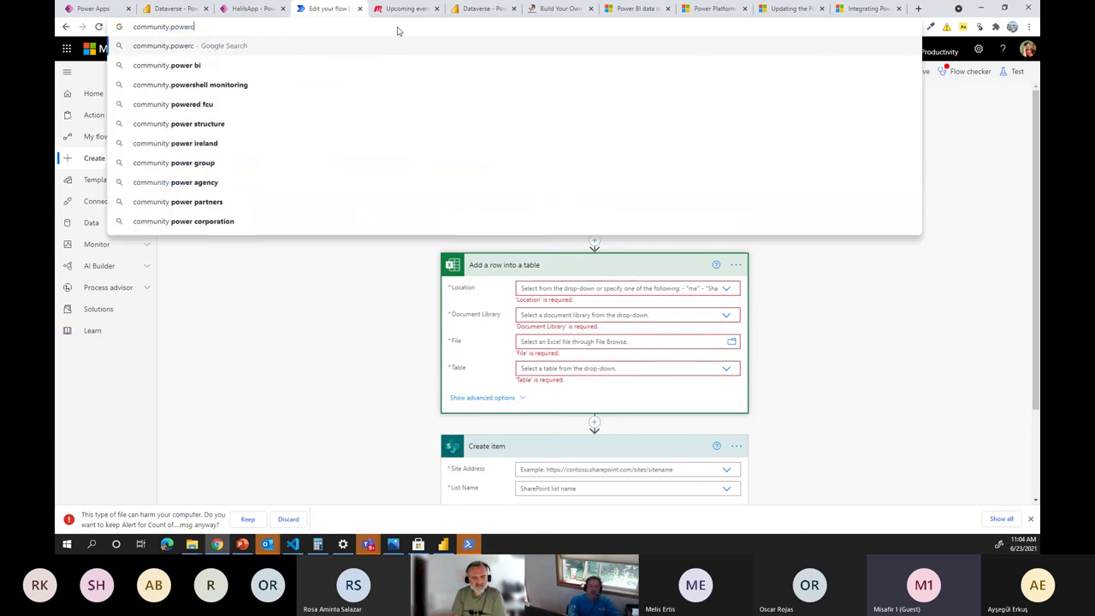
pyautogui.write('om')
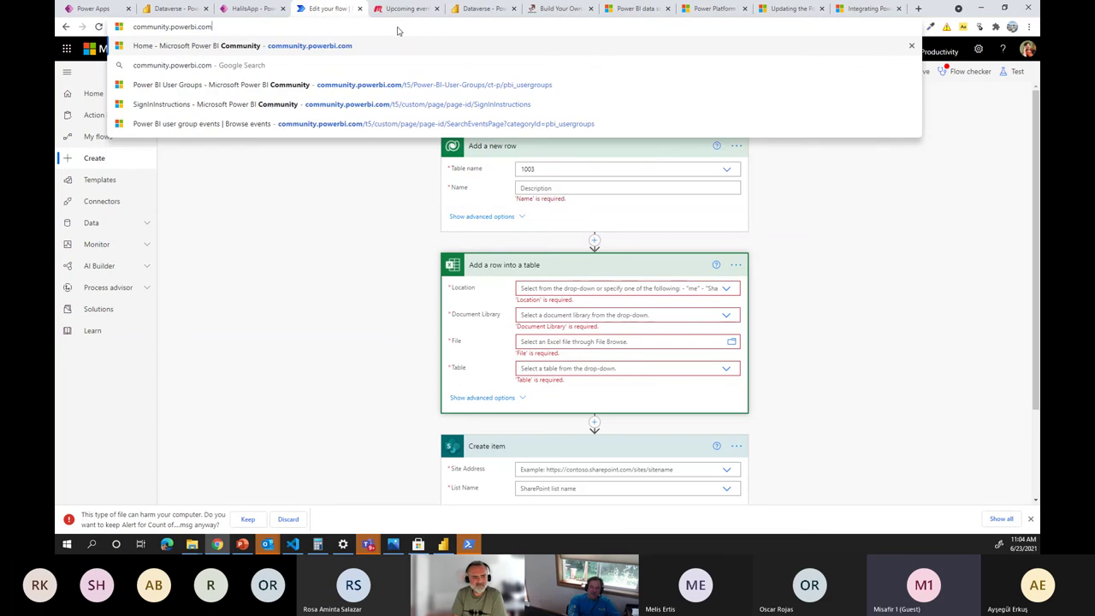
pyautogui.press('Return')
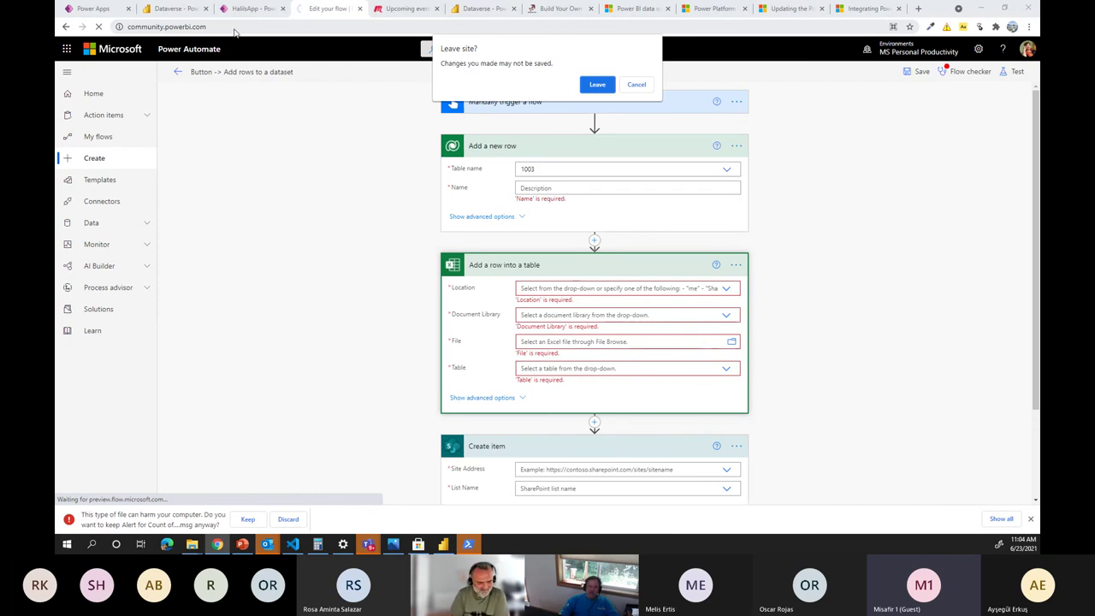
pyautogui.click(599, 84)
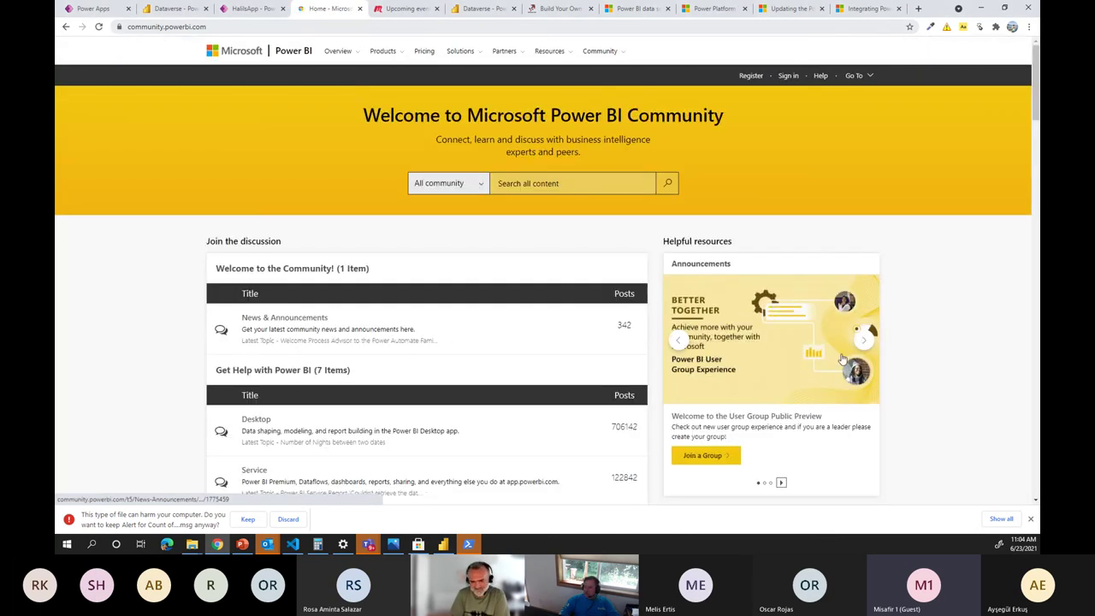
# Browse the Announcements carousel on the community home page and open Join a Group from the User Group Public Preview announcement.
pyautogui.click(866, 342)
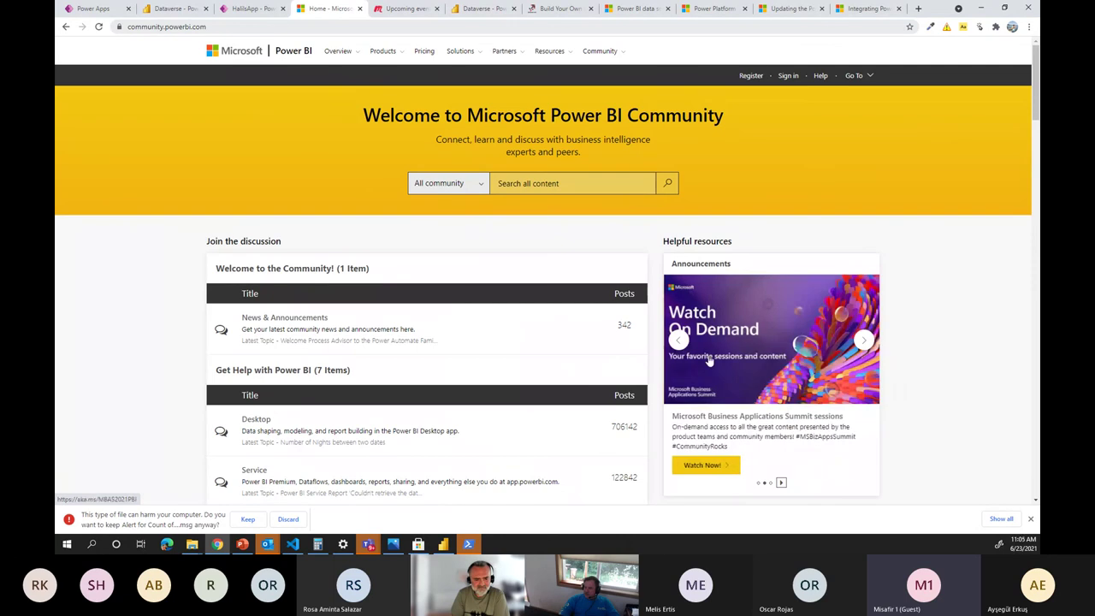
pyautogui.click(676, 342)
pyautogui.click(676, 342)
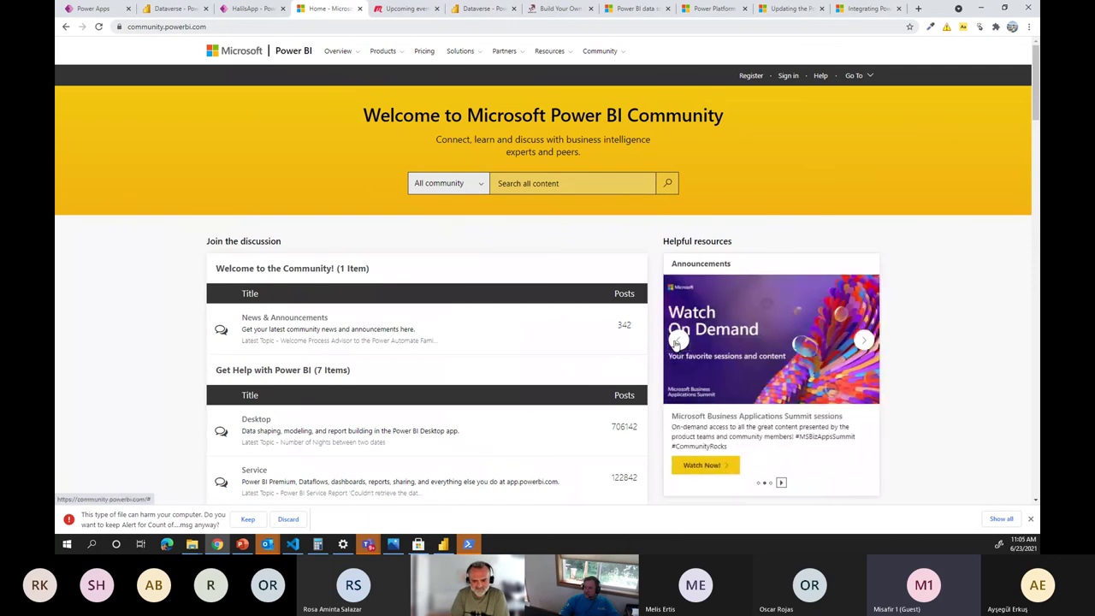
pyautogui.click(676, 342)
pyautogui.click(677, 340)
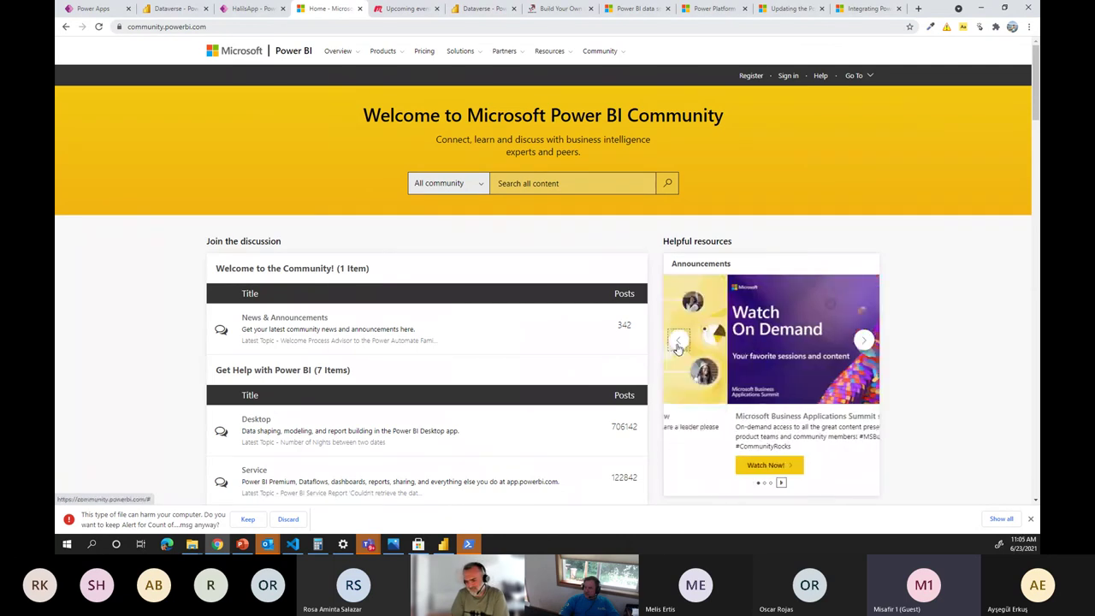
pyautogui.click(728, 460)
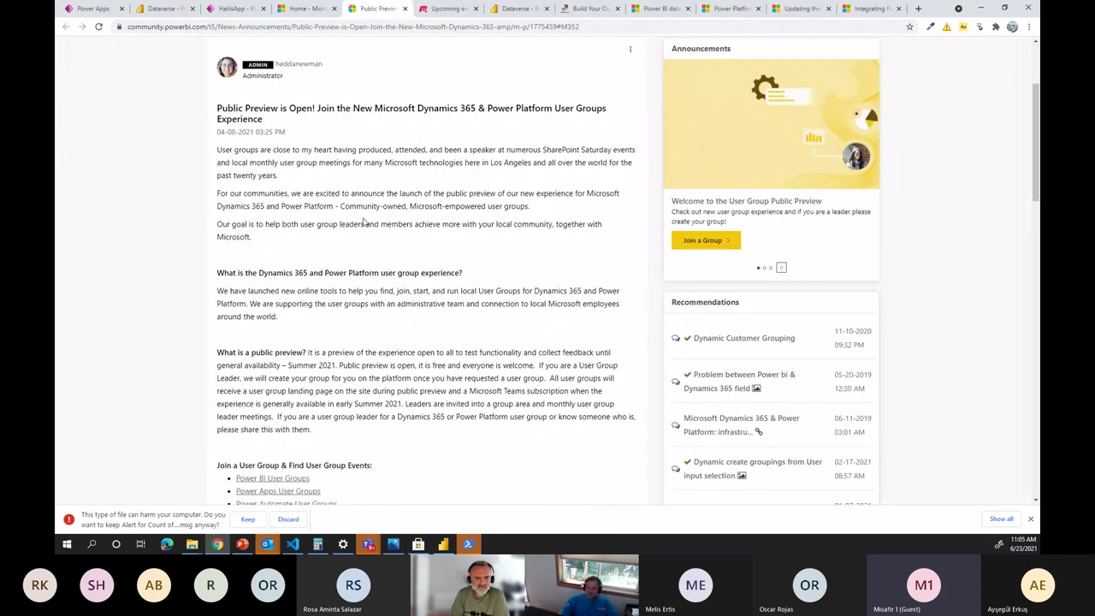
# Open the Power BI User Groups page linked in the public preview article and select its web address.
pyautogui.scroll(-3, 363, 221)
pyautogui.click(275, 295)
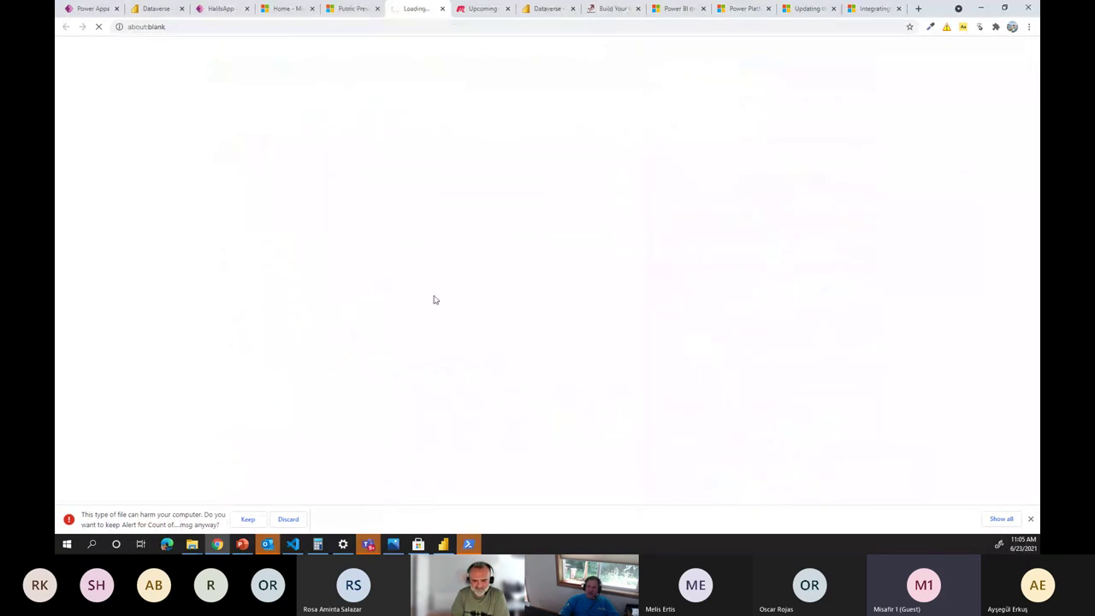
pyautogui.click(265, 26)
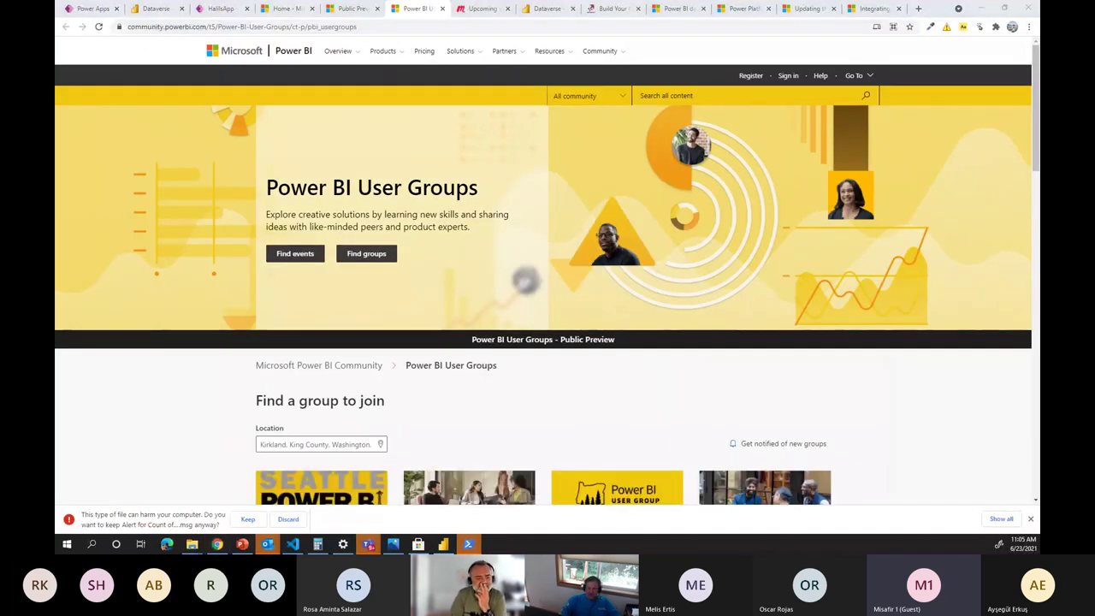
# Find the Portland Power BI User Group Meetup among the events to attend, highlight its date, and open the event page.
pyautogui.scroll(-7, 582, 197)
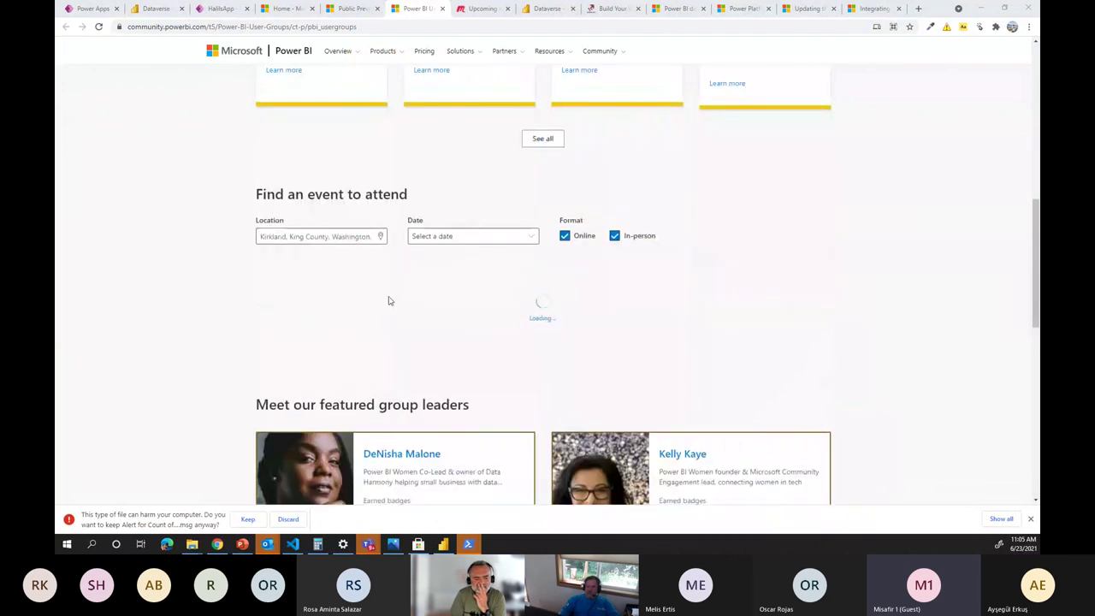
pyautogui.scroll(-1, 351, 307)
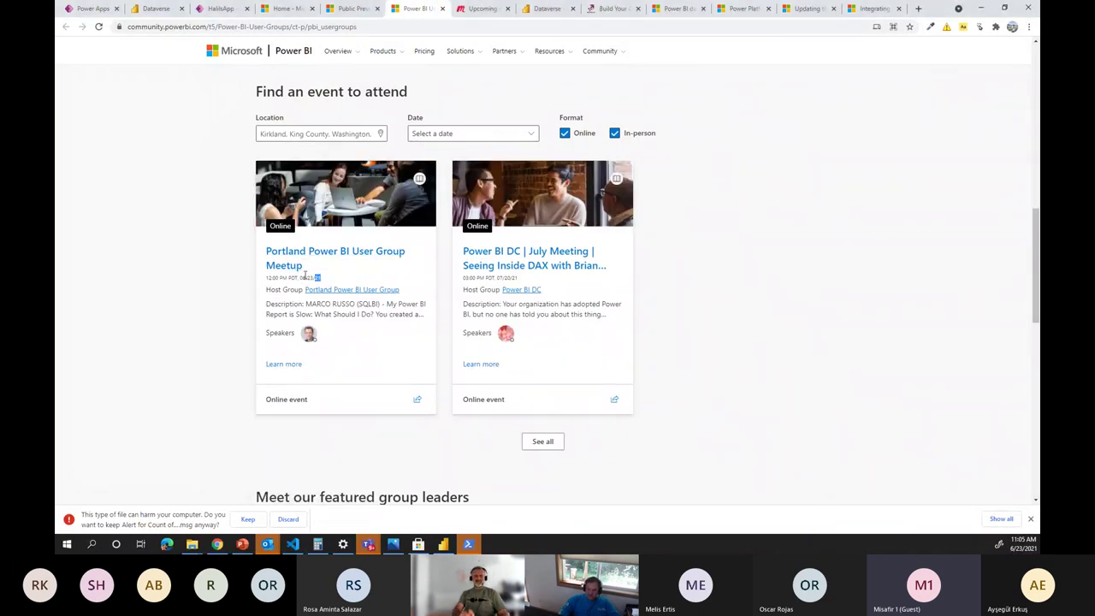
pyautogui.moveTo(321, 278); pyautogui.dragTo(291, 278)
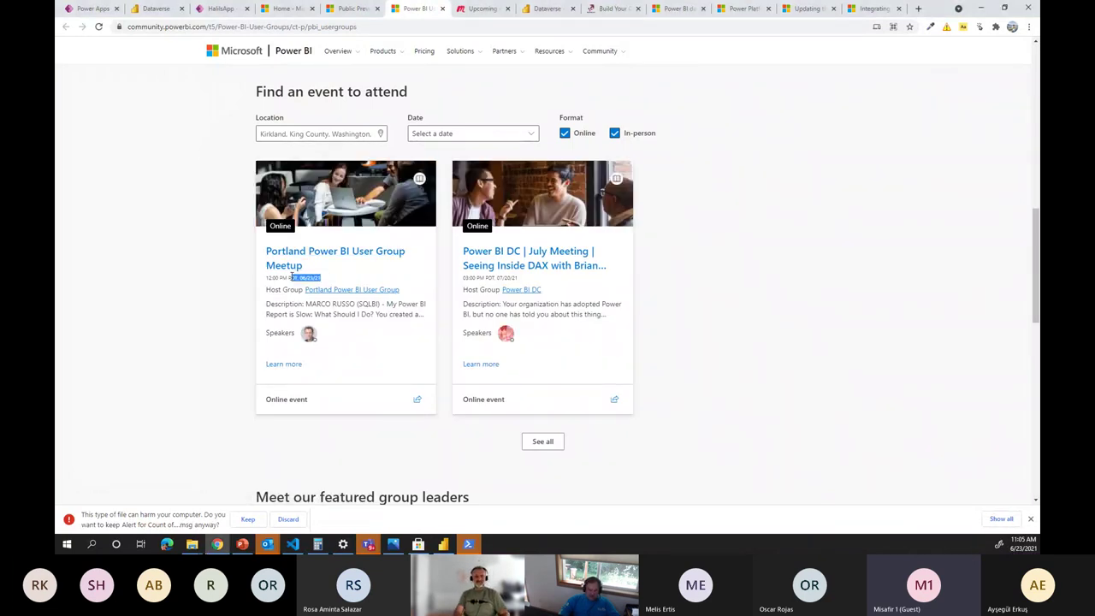
pyautogui.click(363, 253)
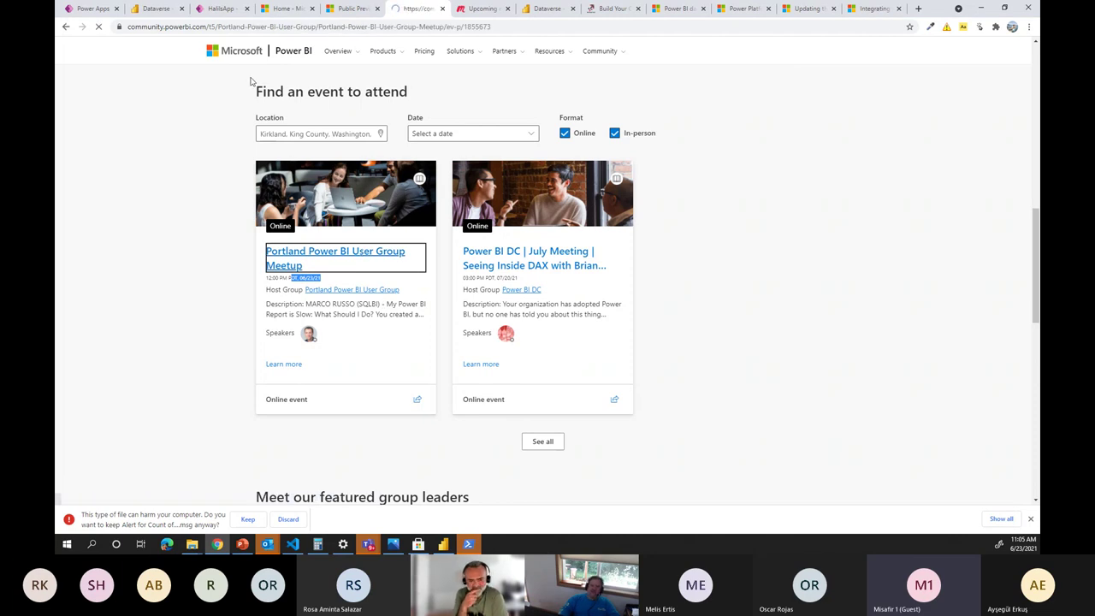
pyautogui.click(325, 28)
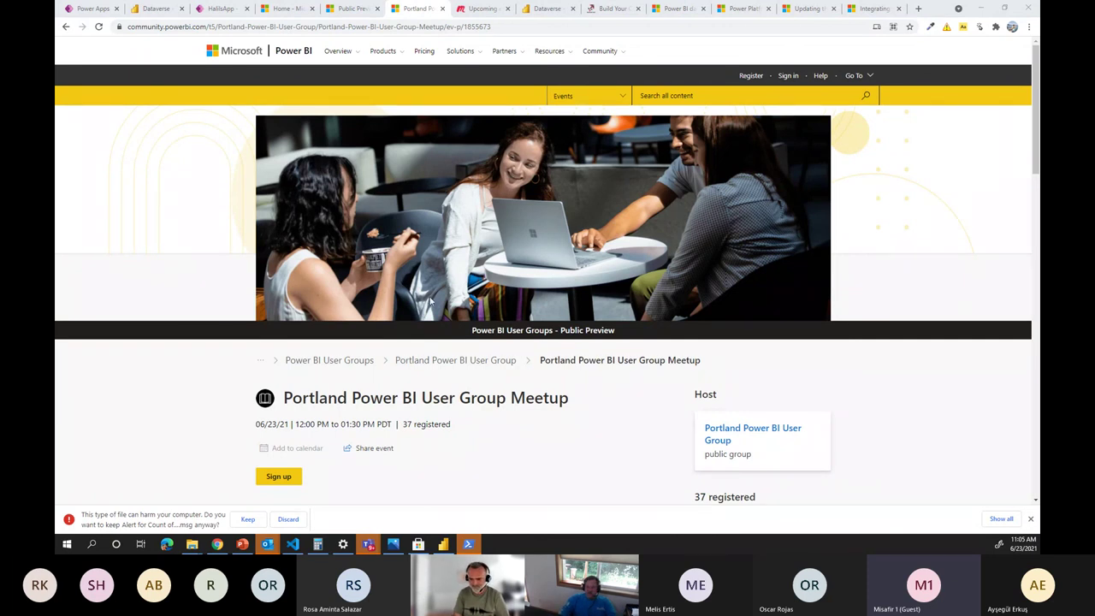
# Sign up for the Portland Power BI User Group Meetup, signing in with the microsoft.com account connected to Windows.
pyautogui.scroll(-3, 308, 343)
pyautogui.click(275, 245)
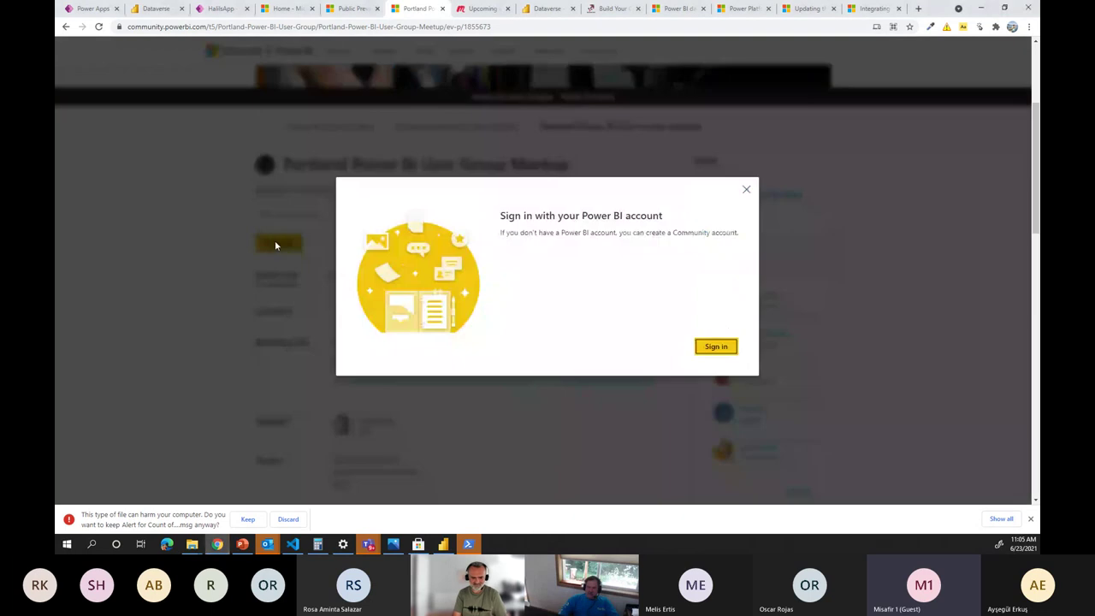
pyautogui.click(715, 348)
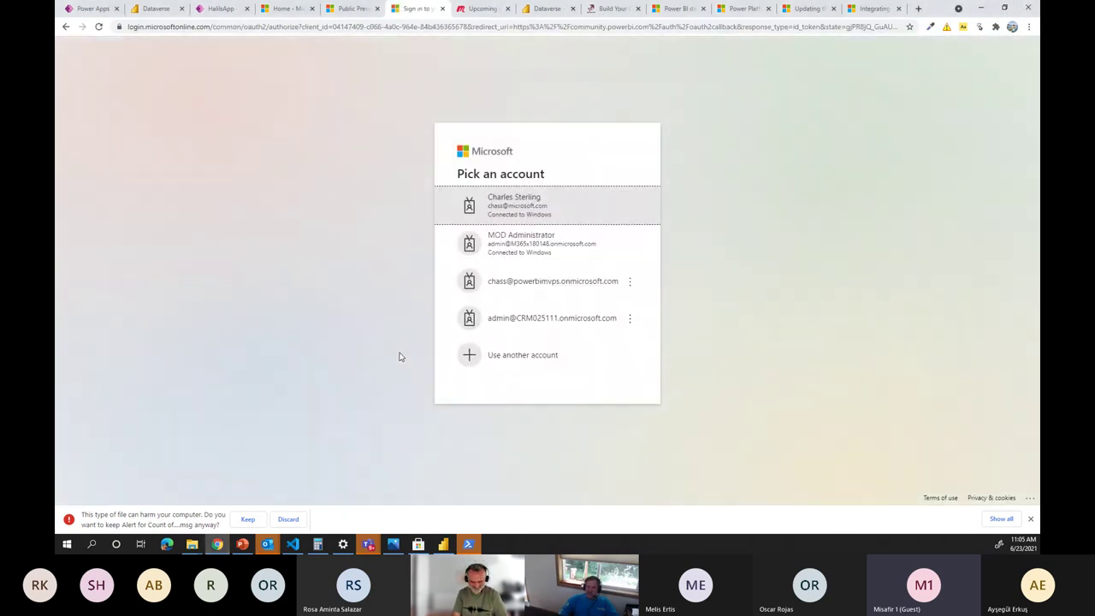
pyautogui.click(509, 205)
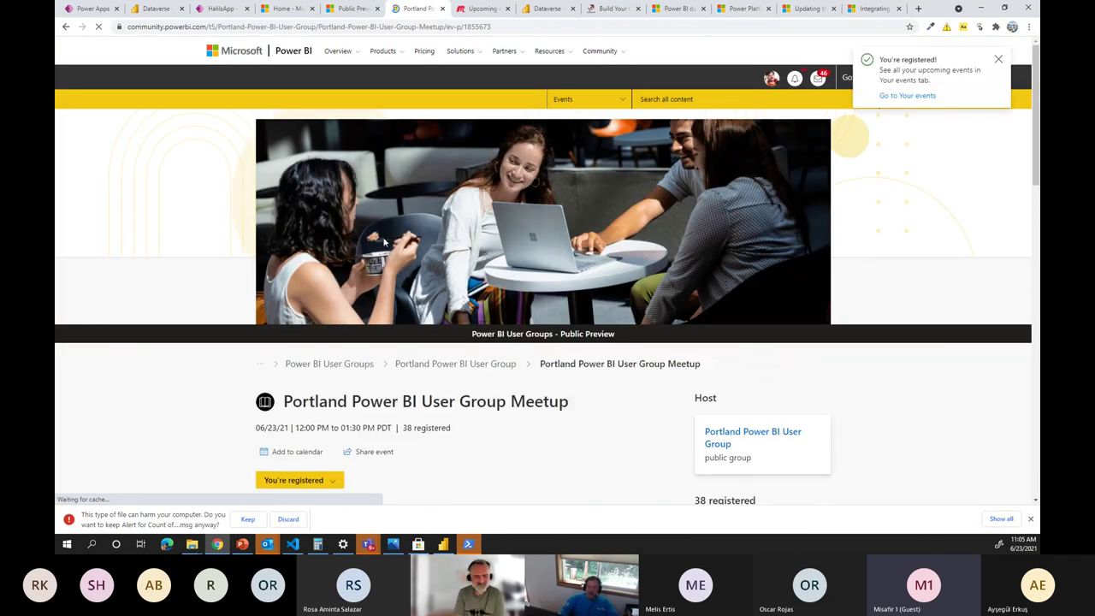
# Examine the meetup's event info, meeting link, topics, description and suggested events, and select the event page's web address.
pyautogui.scroll(-2, 343, 456)
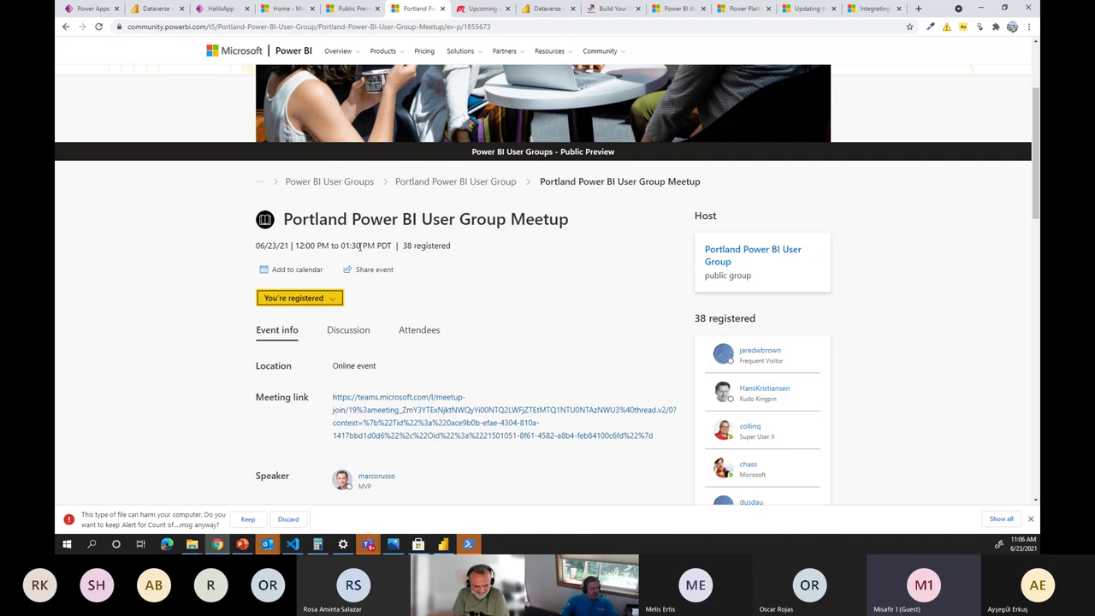
pyautogui.scroll(-3, 477, 266)
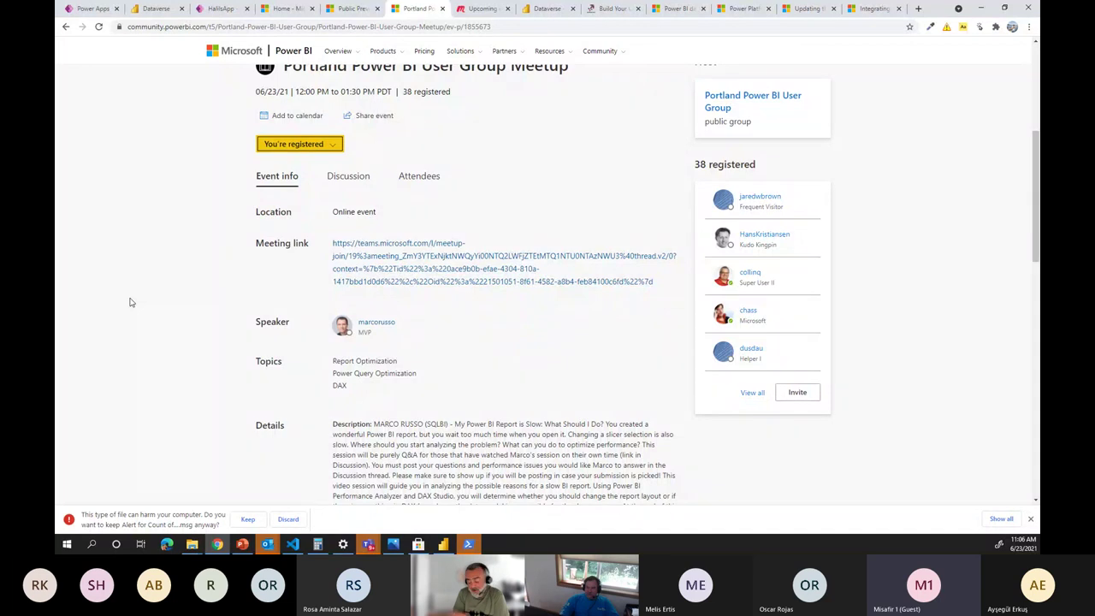
pyautogui.click(329, 26)
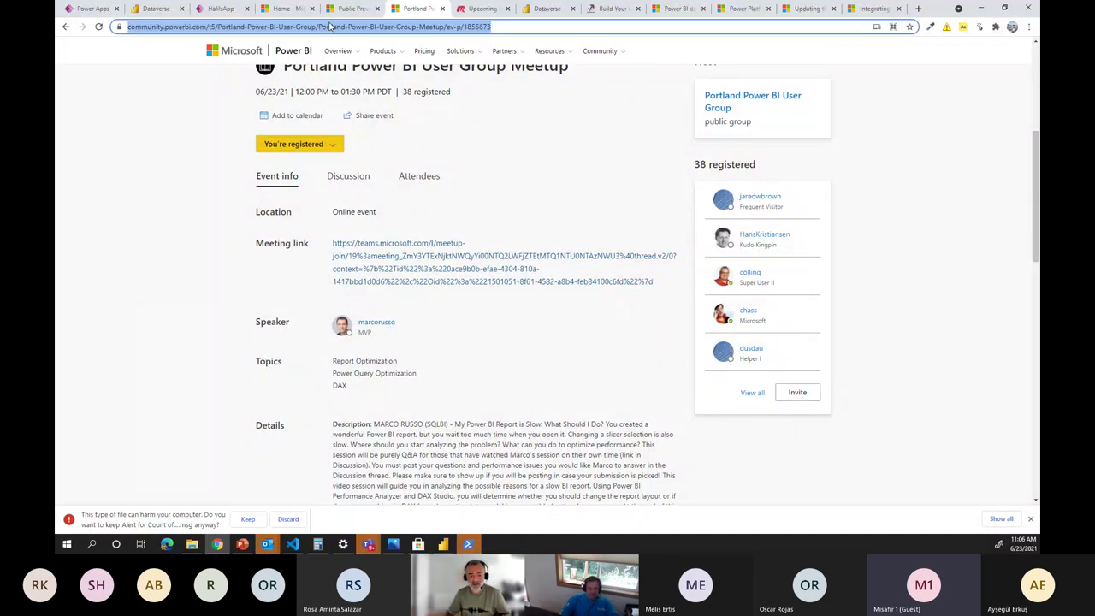
pyautogui.scroll(-1, 142, 427)
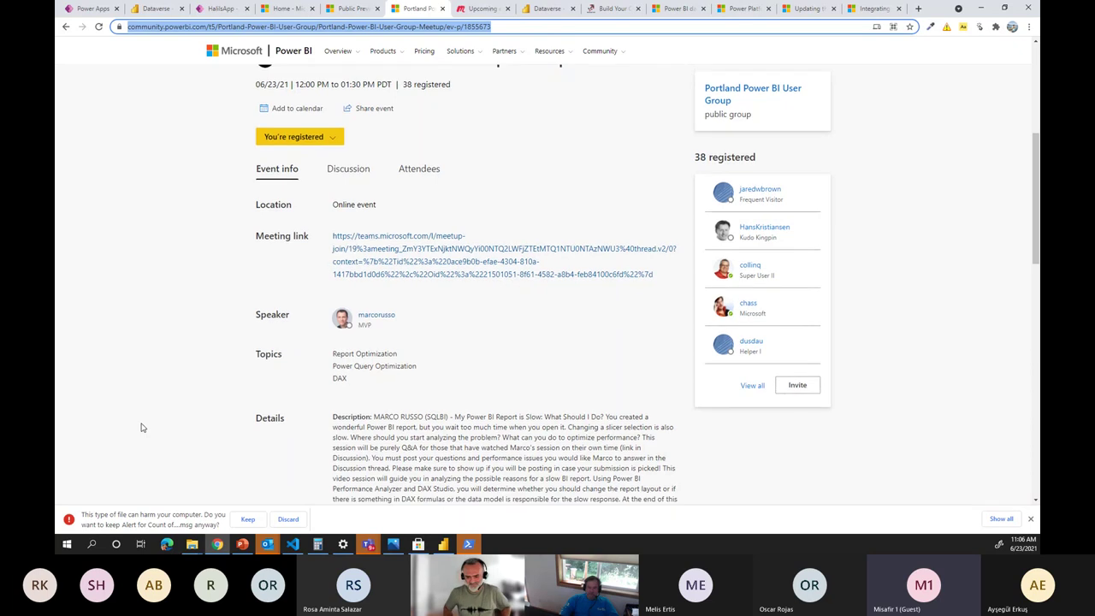
pyautogui.scroll(-5, 142, 427)
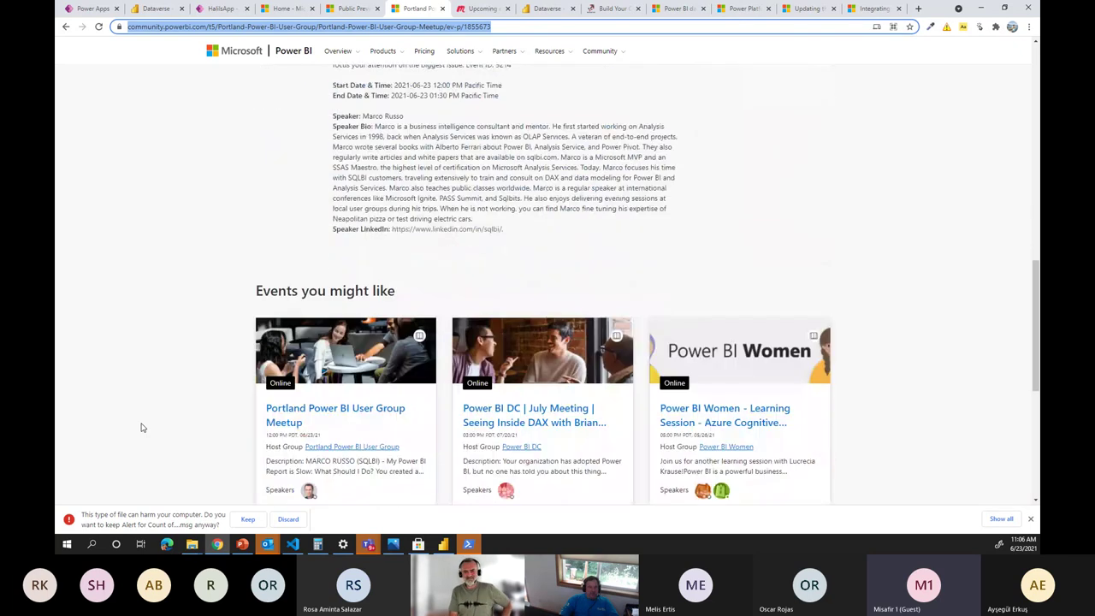